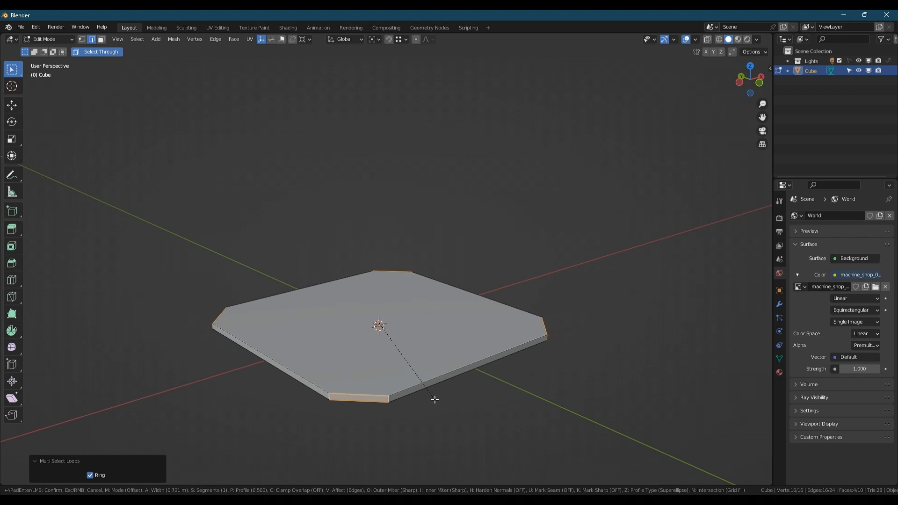
Step: Bevel the slab's four vertical corner edges with one segment and scale its top face to 0.946
click(433, 395)
key(a)
key(s)
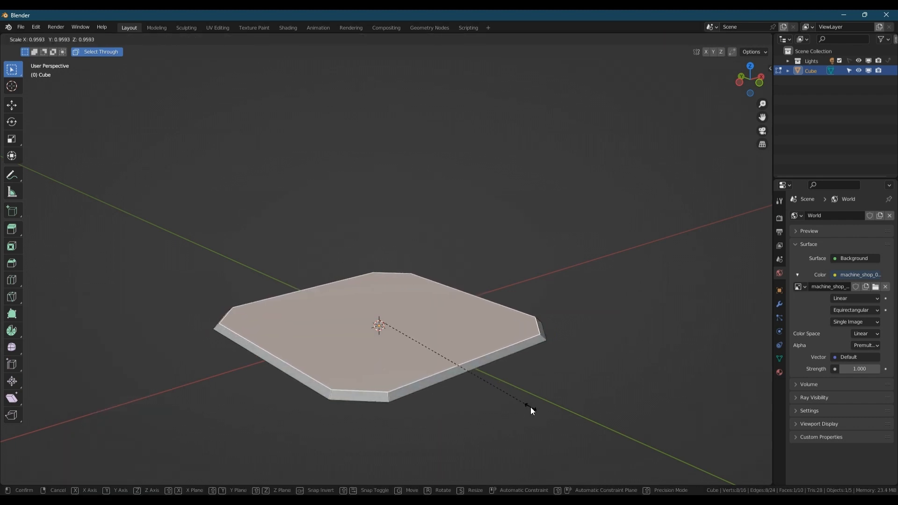
click(527, 409)
Step: Inset the slab's top face about 0.157 m and connect opposite corner vertices with edges on the top and bottom faces
key(i)
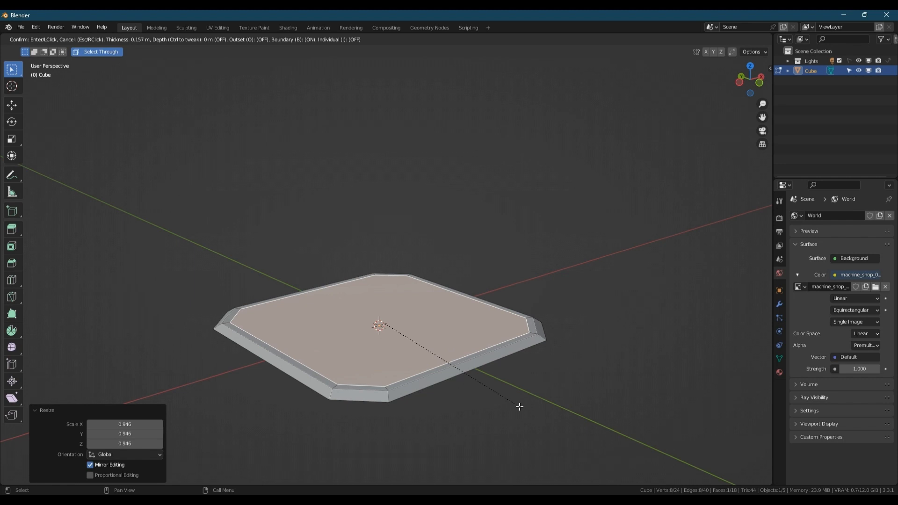
click(520, 407)
middle_drag(421, 352, 413, 366)
key(1)
click(322, 408)
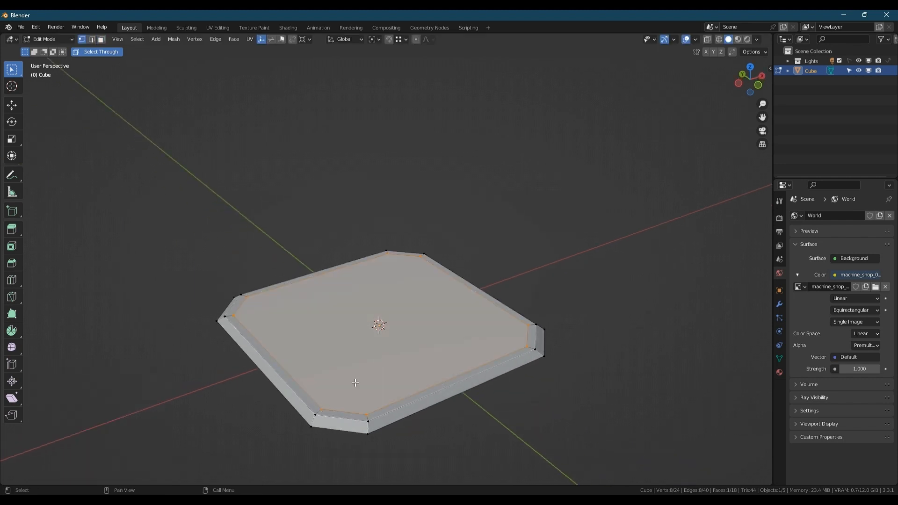
shift+click(519, 329)
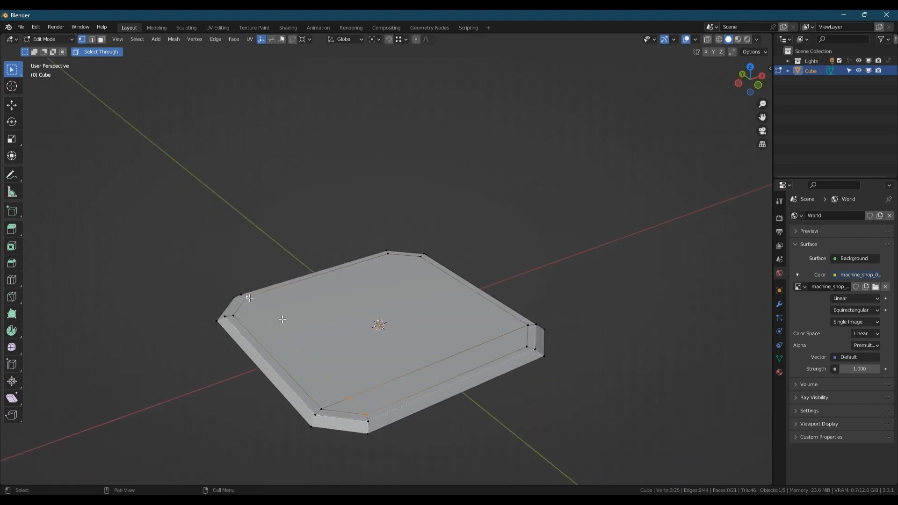
middle_drag(362, 415, 334, 300)
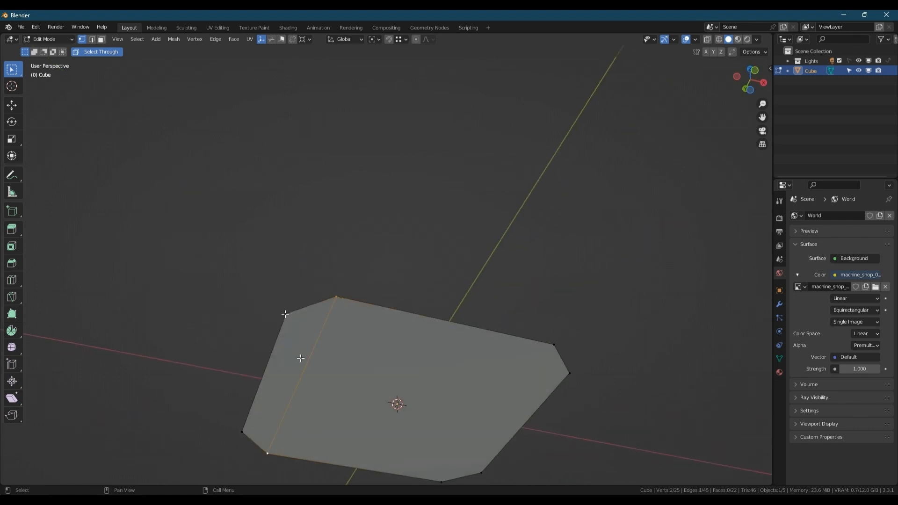
key(j)
Step: Add a Mirror modifier to the slab with Axis, Bisect and Flip enabled on X and Y, and apply it
middle_drag(567, 375, 557, 449)
key(Tab)
key(q)
click(591, 336)
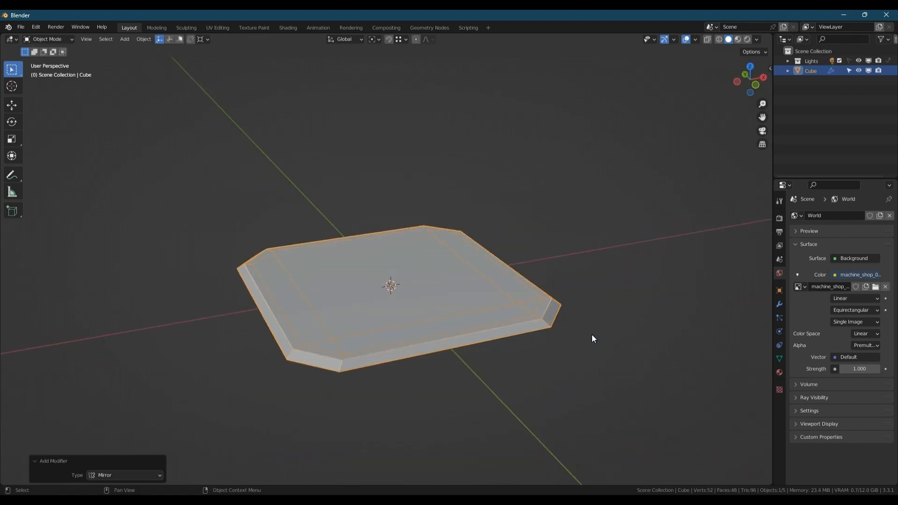
click(779, 305)
middle_drag(613, 260, 610, 269)
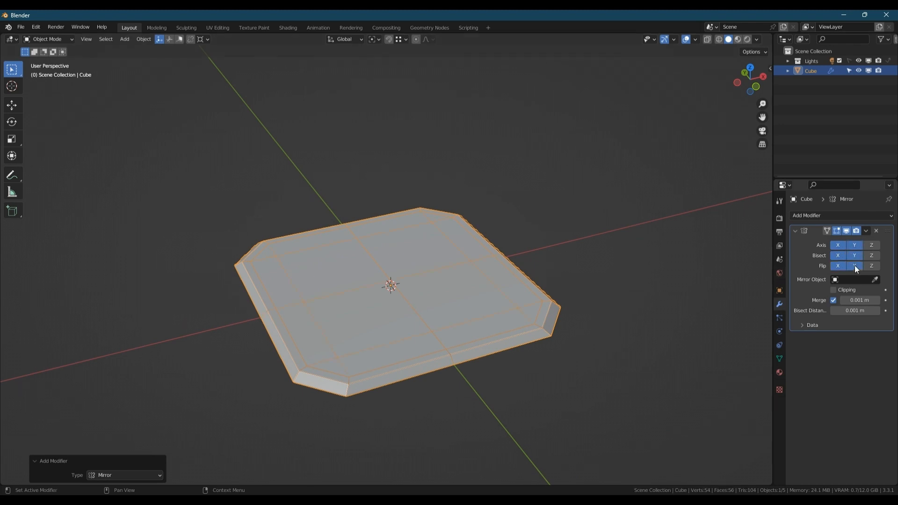
key(ctrl+a)
Step: Merge the slab's overlapping vertices by distance
middle_drag(497, 310, 409, 334)
key(Tab)
key(m)
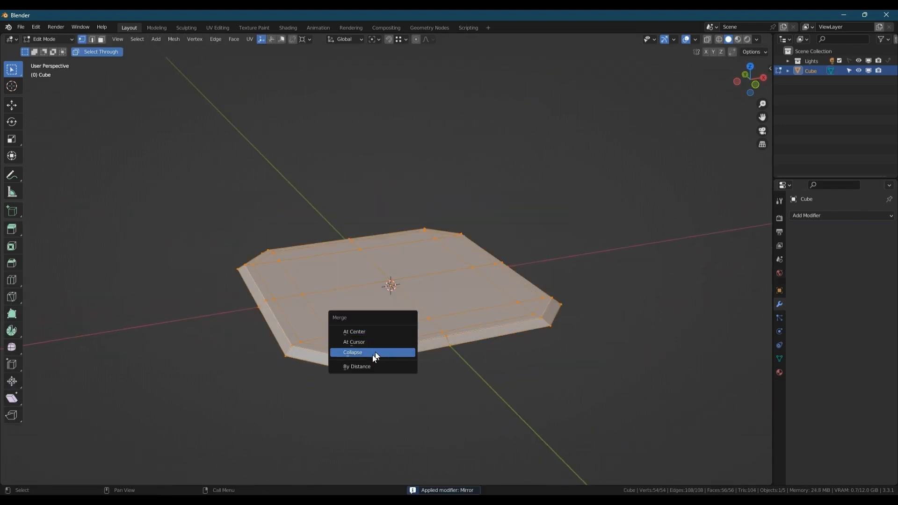
click(375, 357)
key(Tab)
Step: Add a cylinder at the slab's centre with 64 vertices and a radius of 1.65 m
mouse_move(417, 296)
middle_down()
mouse_move(403, 273)
mouse_move(407, 297)
middle_up()
key(shift+a)
mouse_move(383, 286)
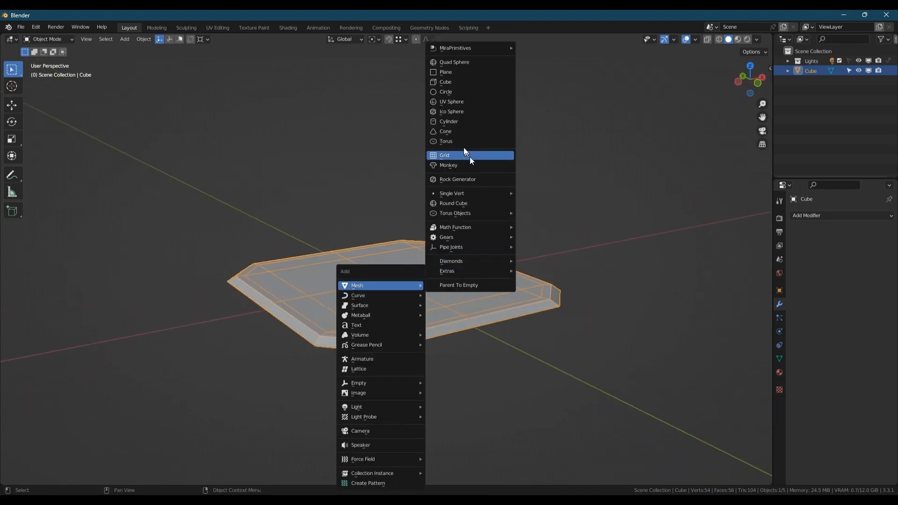
click(448, 121)
middle_drag(447, 128, 86, 436)
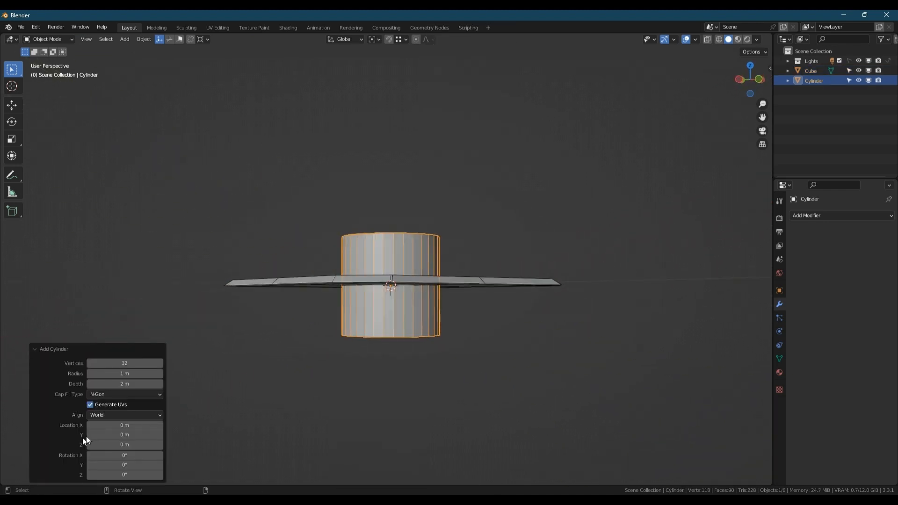
middle_drag(399, 281, 399, 305)
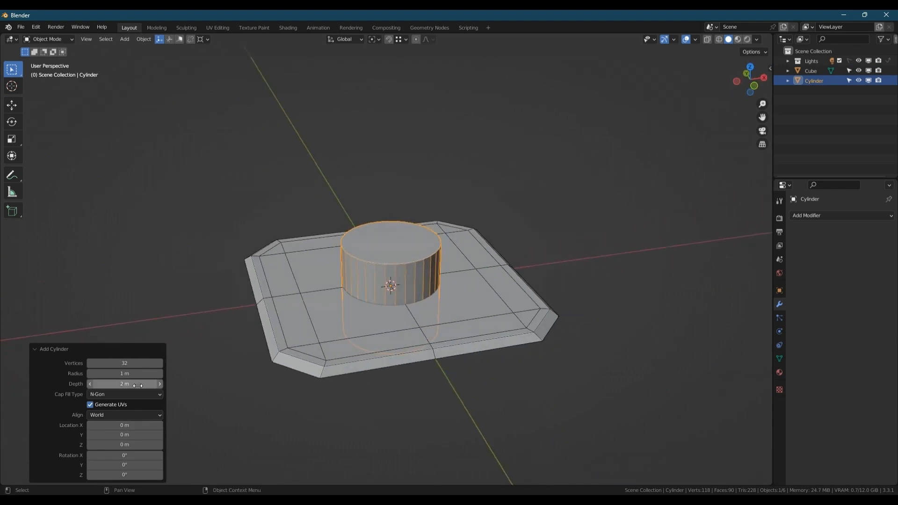
mouse_move(125, 377)
mouse_down()
mouse_move(153, 369)
mouse_move(127, 363)
mouse_up()
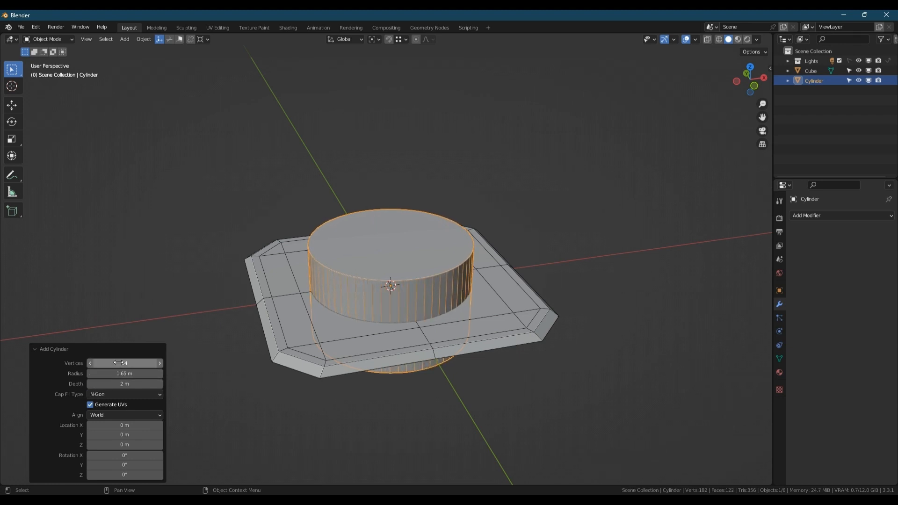
Step: Delete the cylinder's bottom face
key(Tab)
middle_drag(429, 302, 440, 233)
click(407, 325)
middle_drag(407, 326, 412, 379)
key(g)
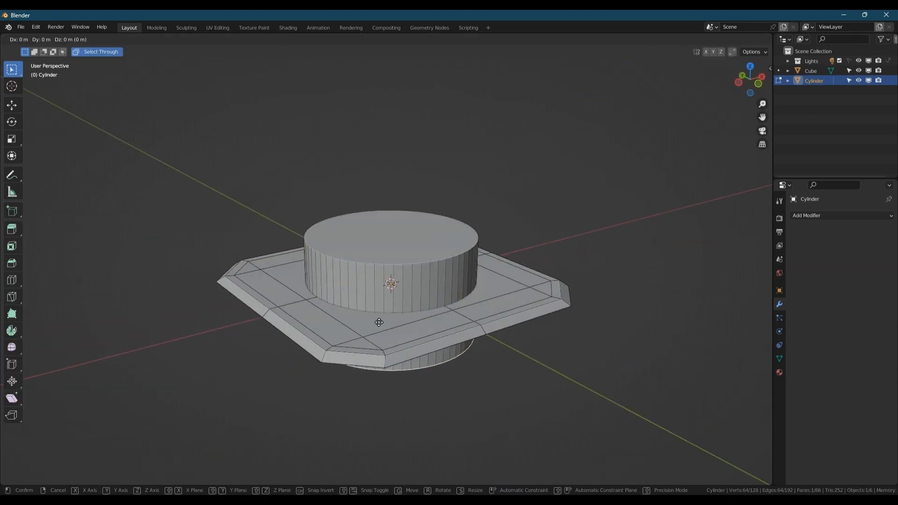
key(z)
click(453, 306)
key(x)
click(453, 310)
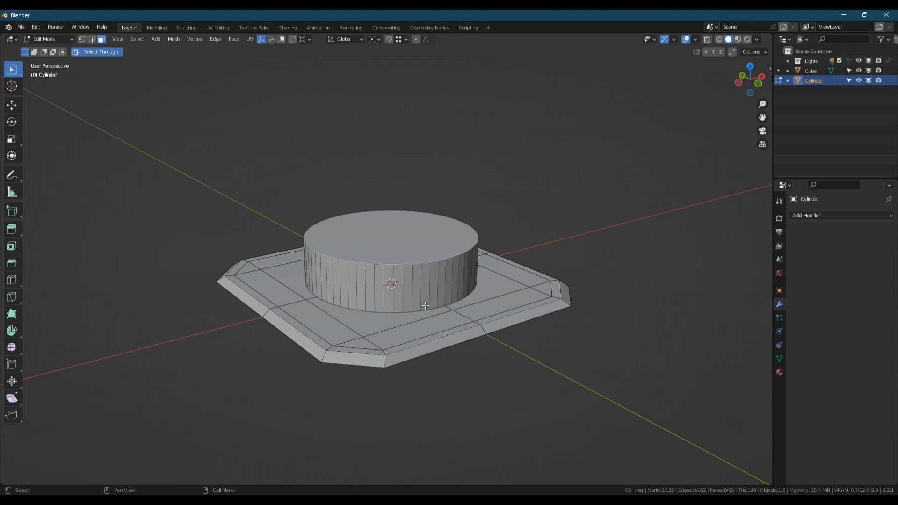
Step: Lower the cylinder's top face about 0.803 m along Z to form a thin disc on the slab
middle_drag(425, 305, 403, 325)
click(412, 244)
middle_drag(412, 243, 422, 229)
key(g)
key(z)
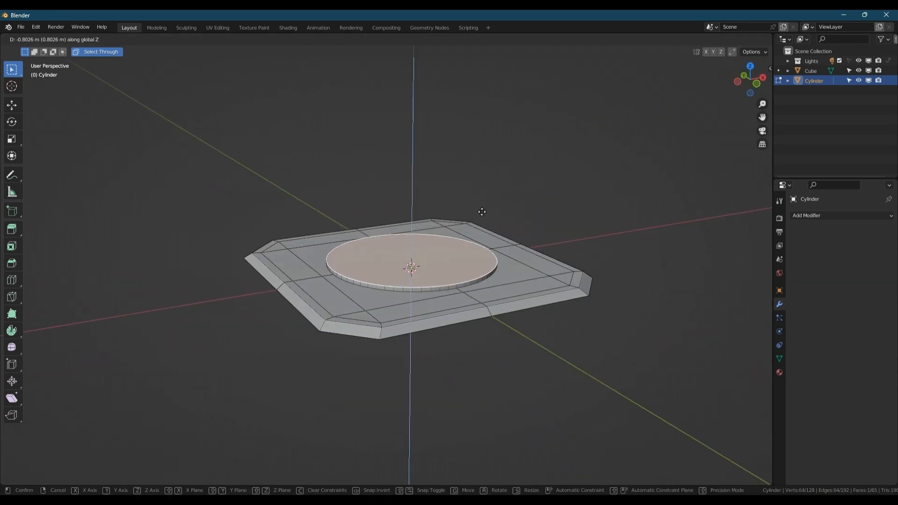
click(482, 211)
Step: Extrude the disc's top face upward about 0.065 m and scale it to 0.959 for a chamfered rim
scroll(489, 234, up, 3)
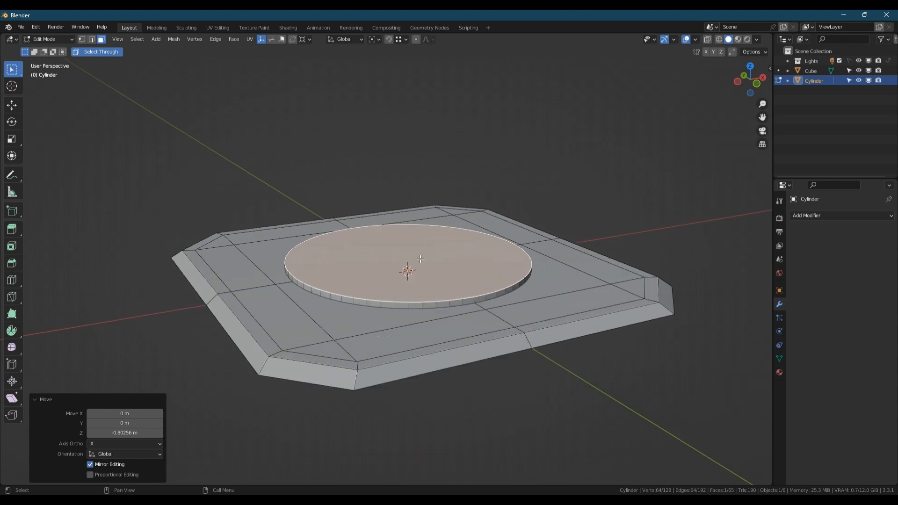
click(501, 266)
key(s)
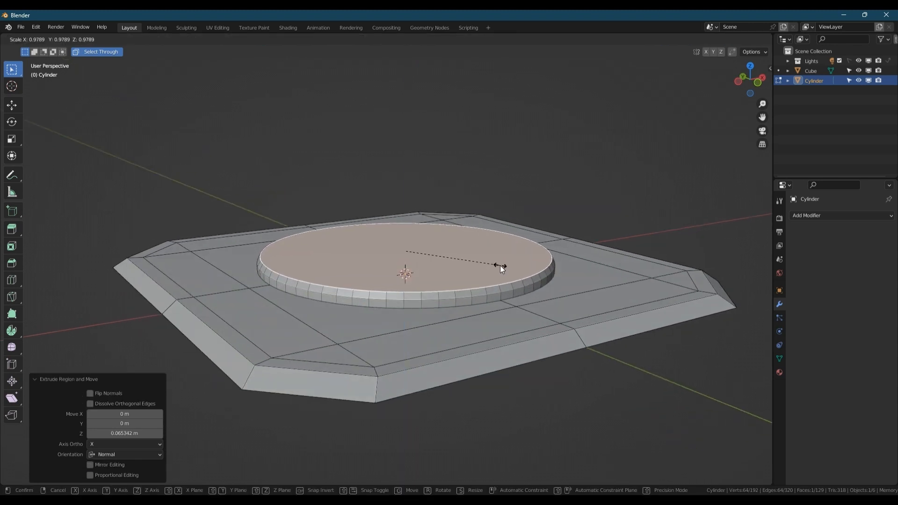
click(499, 265)
Step: Inset the disc's top face about 0.077 m and apply smooth shading to the cylinder
key(i)
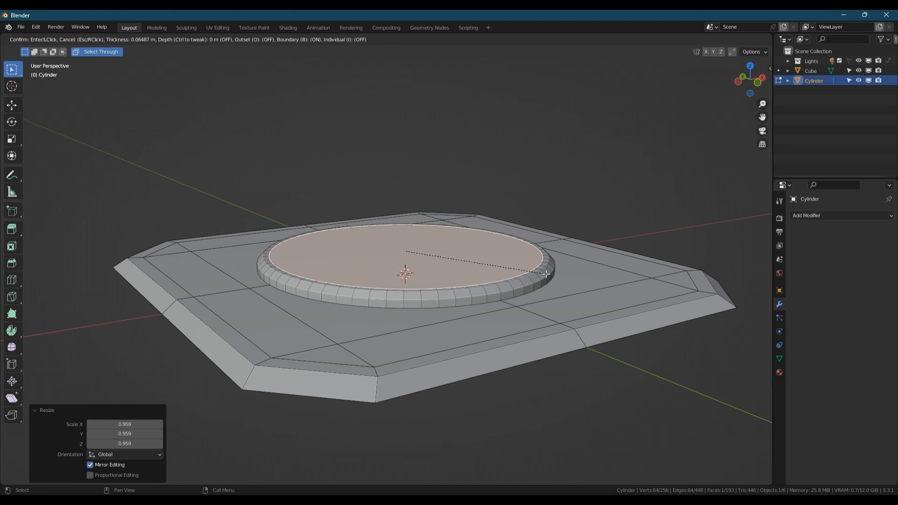
click(545, 274)
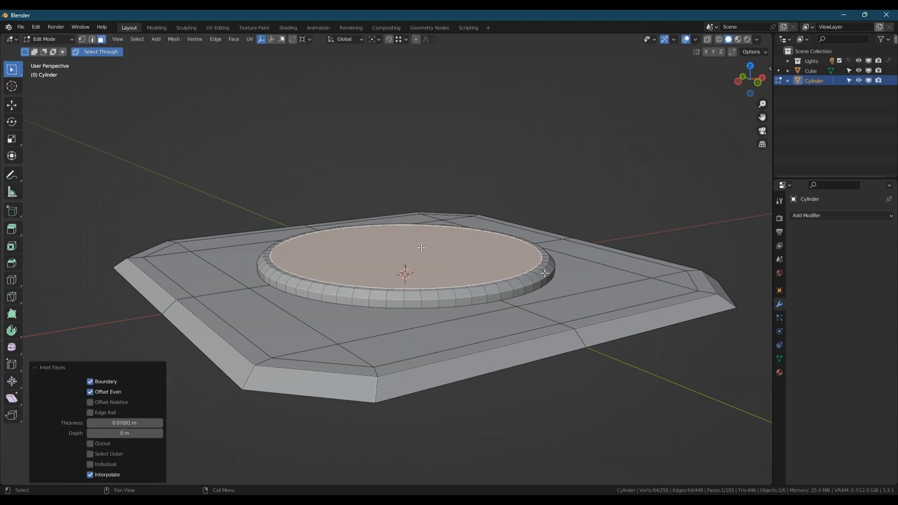
scroll(421, 248, down, 2)
middle_drag(421, 249, 442, 256)
key(Tab)
right_click(467, 244)
click(450, 226)
shift+middle_drag(442, 253, 368, 337)
key(Tab)
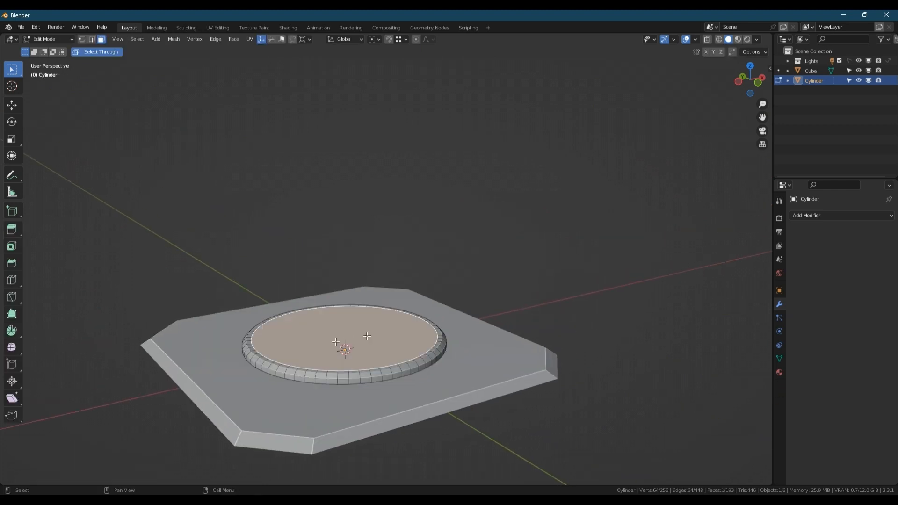
scroll(395, 333, up, 2)
key(Tab)
scroll(376, 316, down, 2)
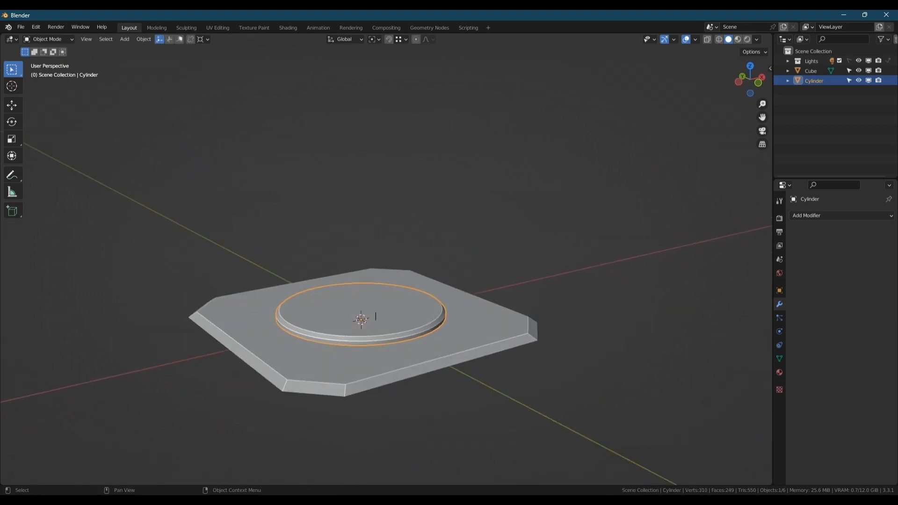
Step: Inset the disc's top face about 0.744 m and extrude the inner face upward about 0.06 m
scroll(374, 313, up, 2)
key(Tab)
key(i)
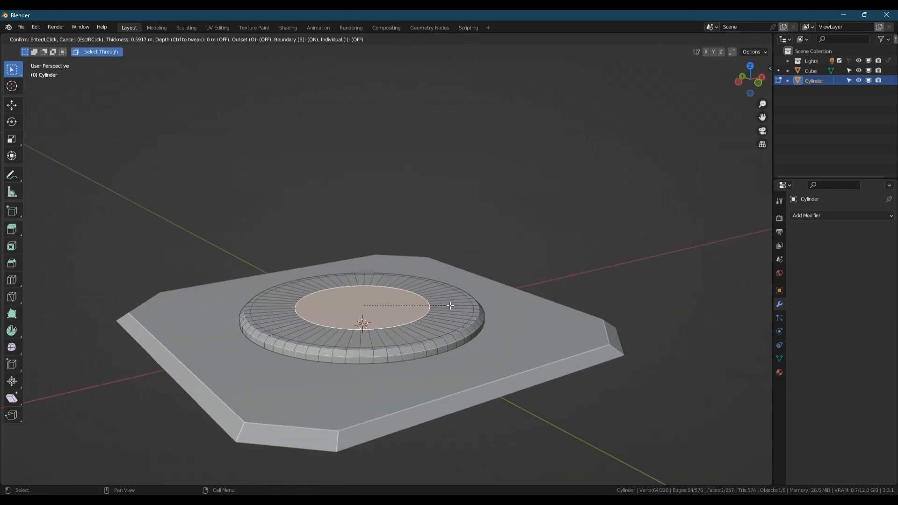
click(441, 306)
key(e)
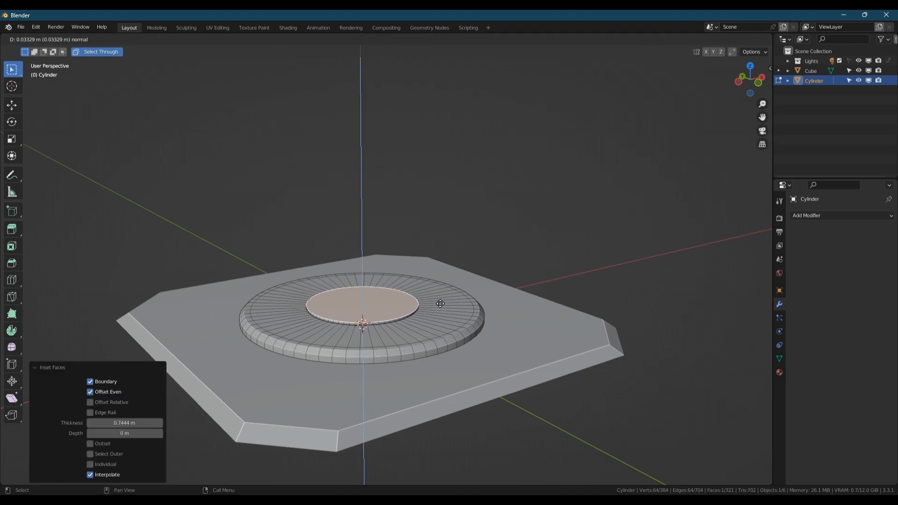
click(441, 301)
Step: Extrude the raised centre face about 0.132 m further up and scale it to 0.828 for a tapered side
key(e)
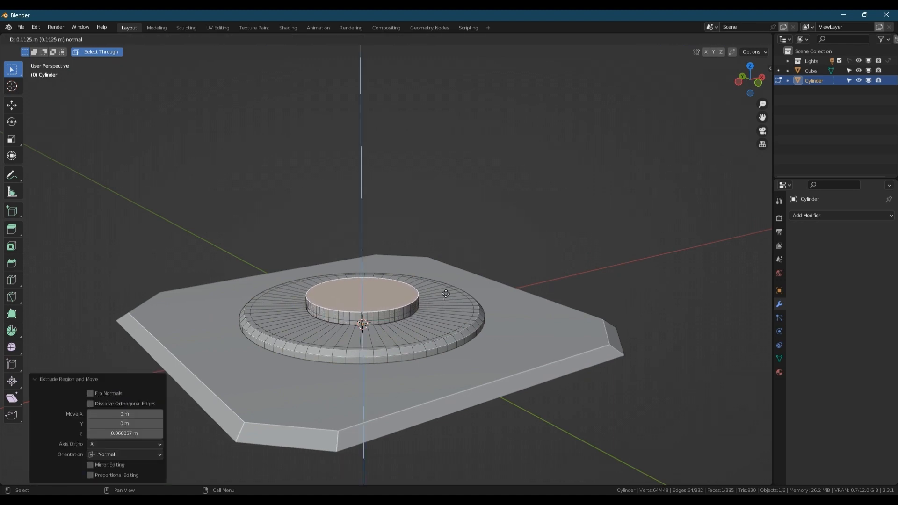
click(438, 292)
key(s)
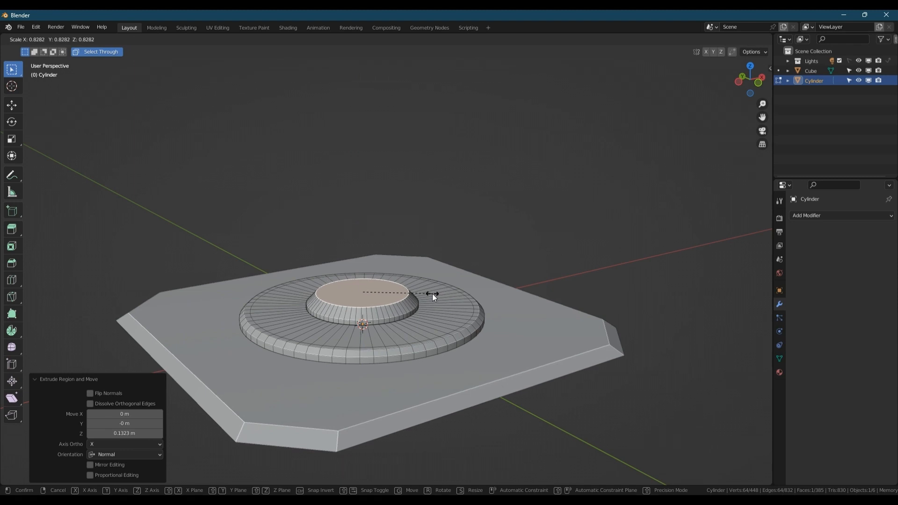
click(432, 293)
Step: Inset the tapered hub's top face about 0.118 m and extrude it downward about 0.07 m as a recess
key(i)
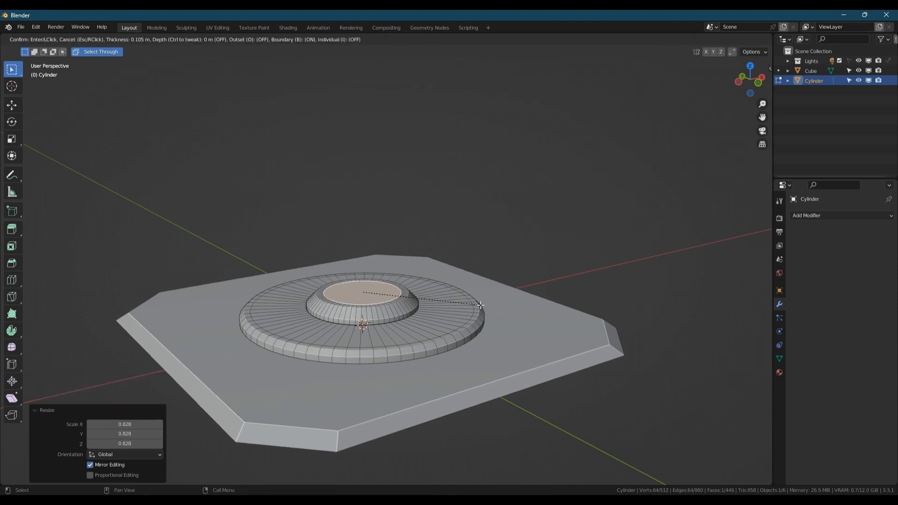
click(477, 305)
scroll(459, 281, up, 3)
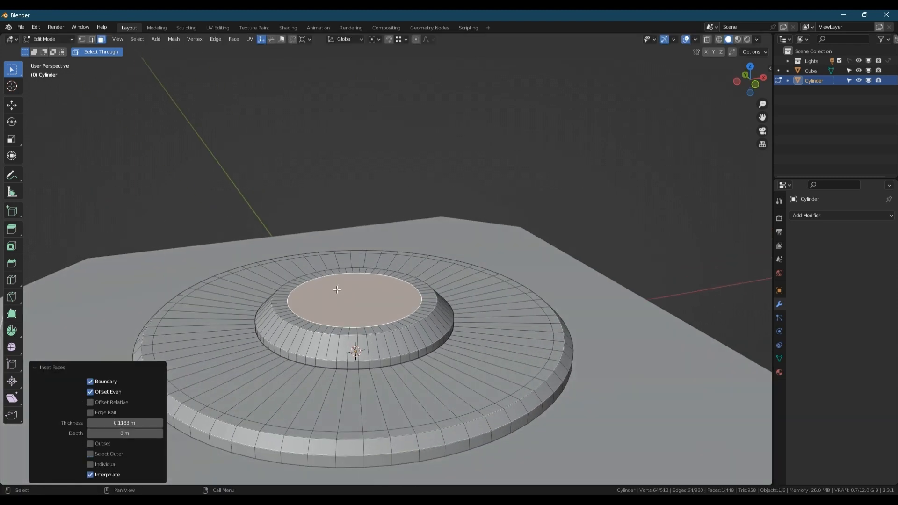
key(e)
click(444, 267)
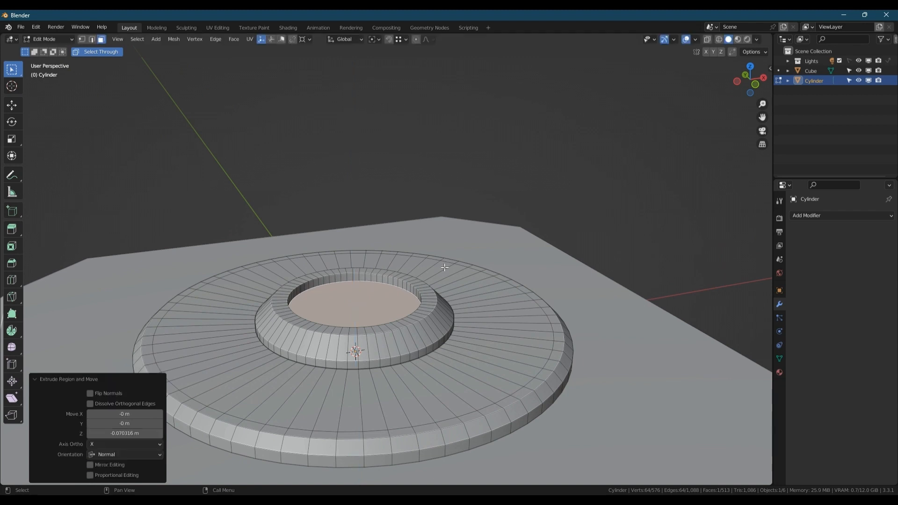
key(Tab)
scroll(377, 288, up, 3)
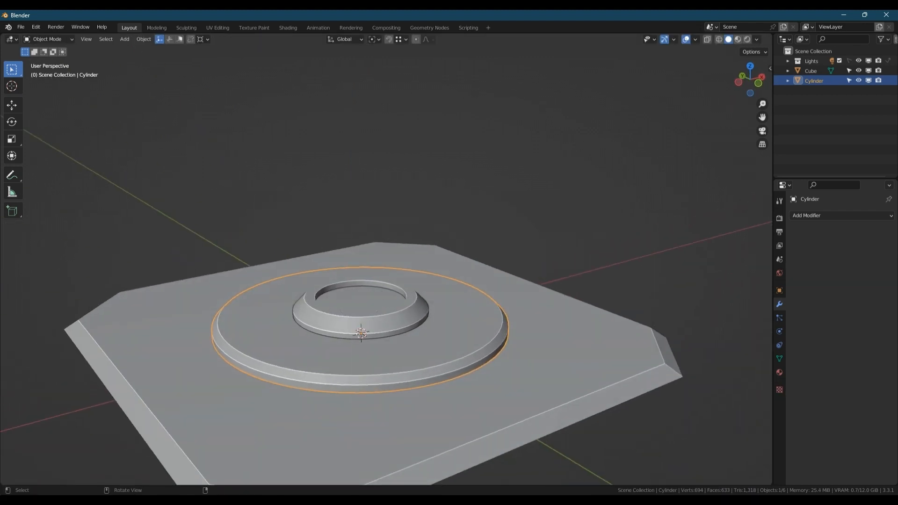
Step: Expand the selection to the whole raised hub and scale it to 1.374 in X and Y only
scroll(374, 290, down, 3)
middle_drag(371, 288, 426, 305)
scroll(358, 299, up, 3)
key(Tab)
key(ctrl+KP_Add)
key(ctrl+KP_Add)
key(ctrl+KP_Add)
key(ctrl+KP_Add)
key(s)
key(shift+z)
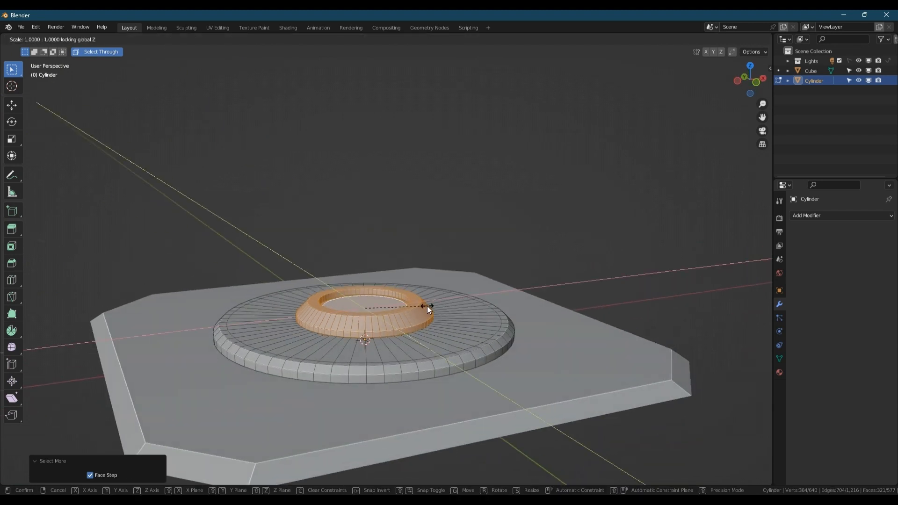
click(451, 311)
Step: Select the hub's upper vertices from the front view and raise them about 0.054 m along Z
scroll(451, 310, up, 2)
key(KP_1)
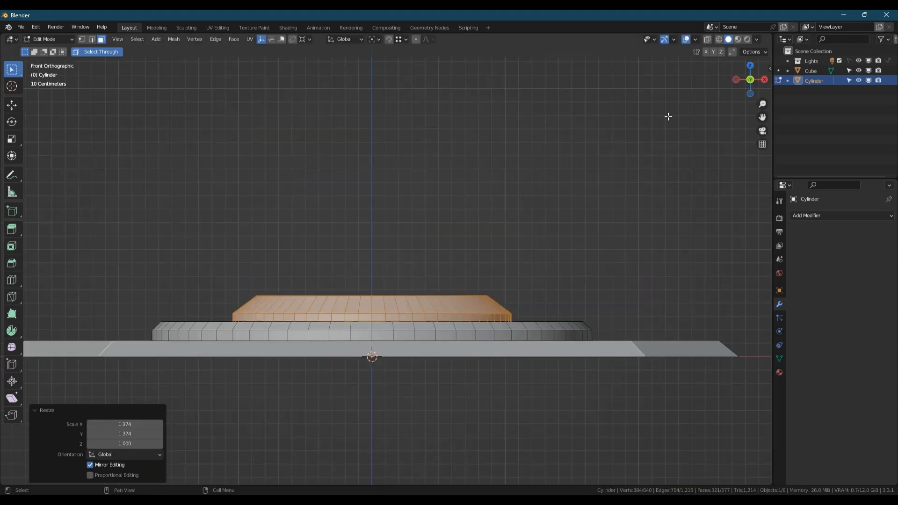
drag(194, 235, 538, 309)
middle_drag(538, 309, 477, 303)
key(g)
key(z)
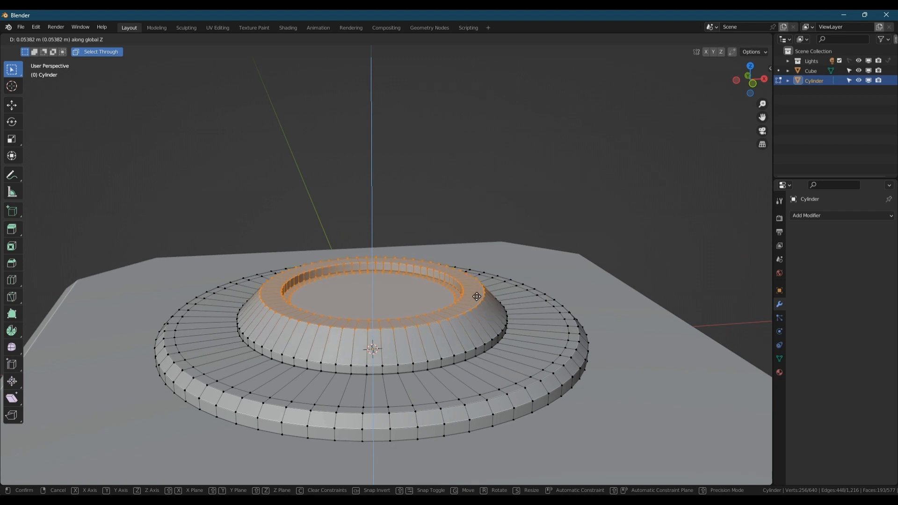
click(476, 296)
Step: Lower the recess floor of the hub along Z to deepen the recess
key(3)
click(428, 298)
key(ctrl+KP_Add)
key(g)
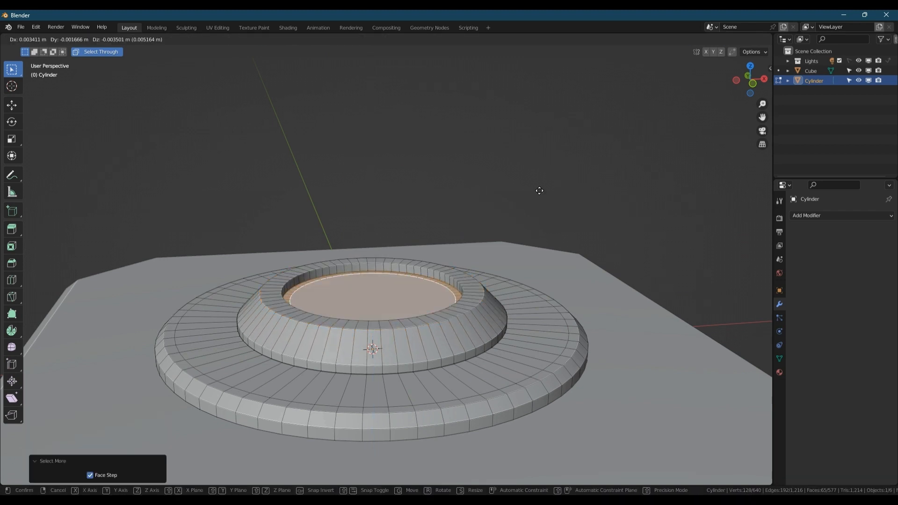
key(z)
click(542, 197)
middle_drag(362, 269, 390, 293)
key(Tab)
Step: Add a cube scaled down to fit inside the hub's recess and turn on the wireframe overlay
scroll(381, 257, down, 2)
key(shift+a)
mouse_move(360, 286)
click(437, 85)
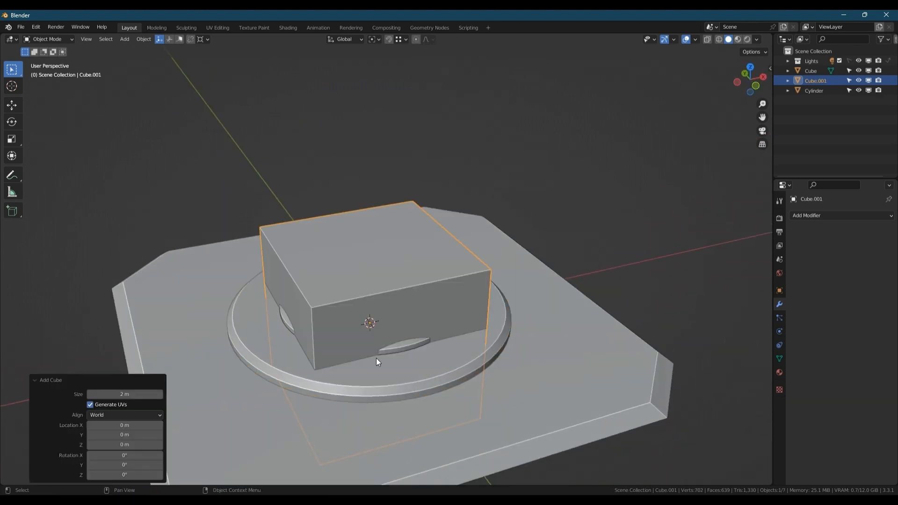
key(s)
click(401, 346)
key(shift+w)
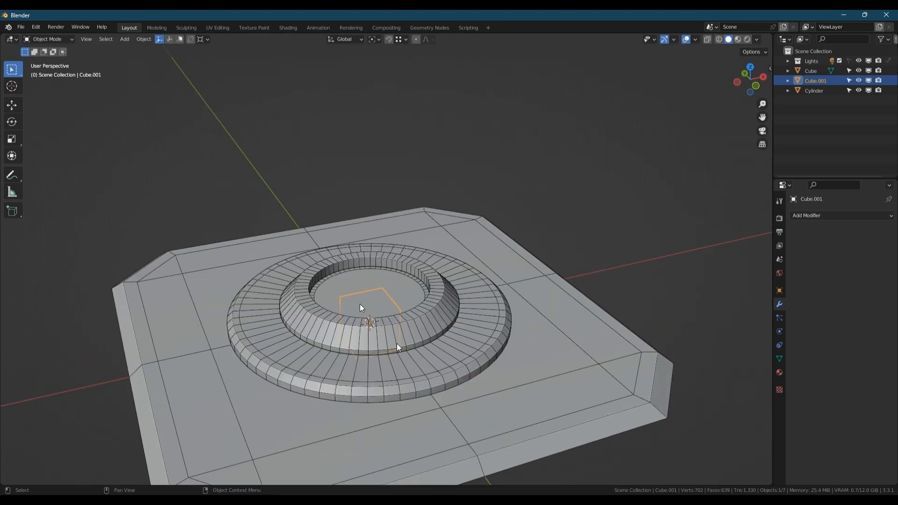
Step: Raise the central cube about 0.38 m along Z
scroll(364, 279, up, 3)
key(g)
key(z)
click(354, 320)
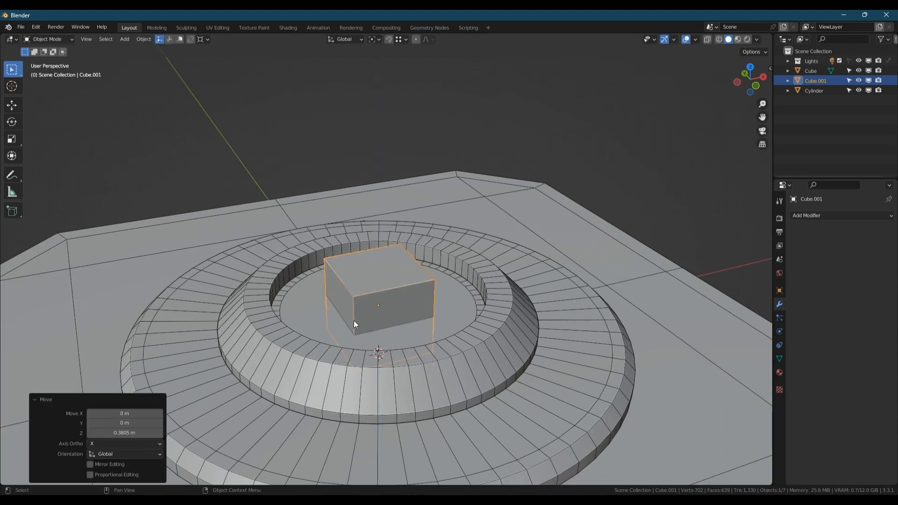
Step: Select the cube's bottom face with X-ray and move it up along Z to sit near the recess floor
key(Tab)
middle_drag(398, 371, 402, 348)
key(alt+z)
click(374, 310)
key(alt+z)
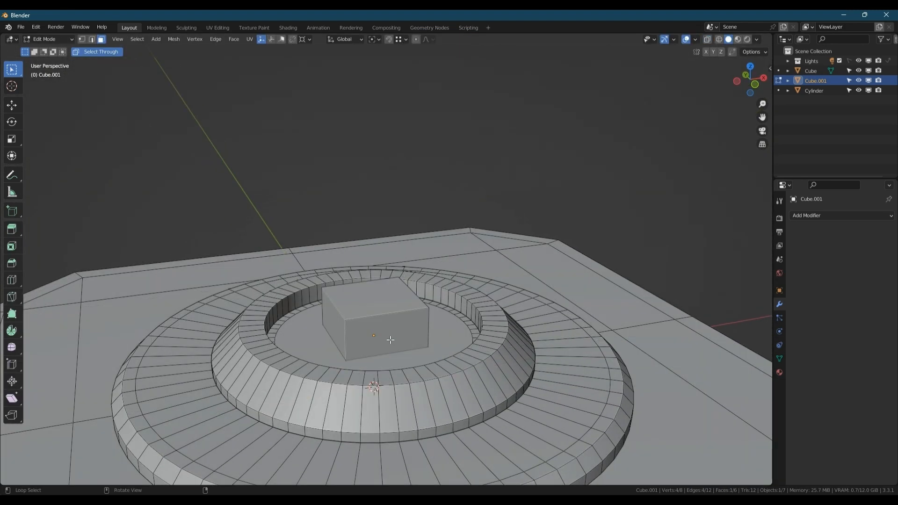
key(g)
key(z)
click(346, 312)
Step: Select the whole cube mesh and scale it to 1.35 in X and Y only
key(a)
middle_drag(441, 318, 424, 327)
key(alt+a)
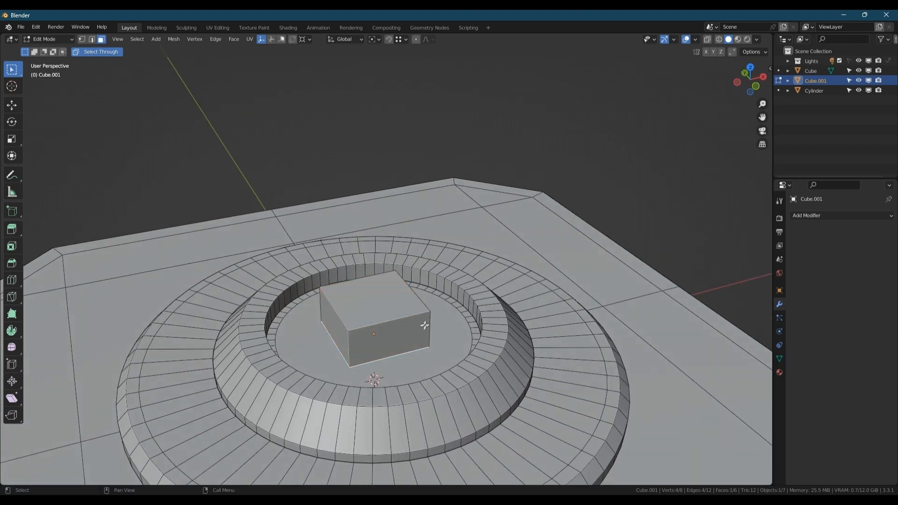
key(a)
key(s)
key(shift+z)
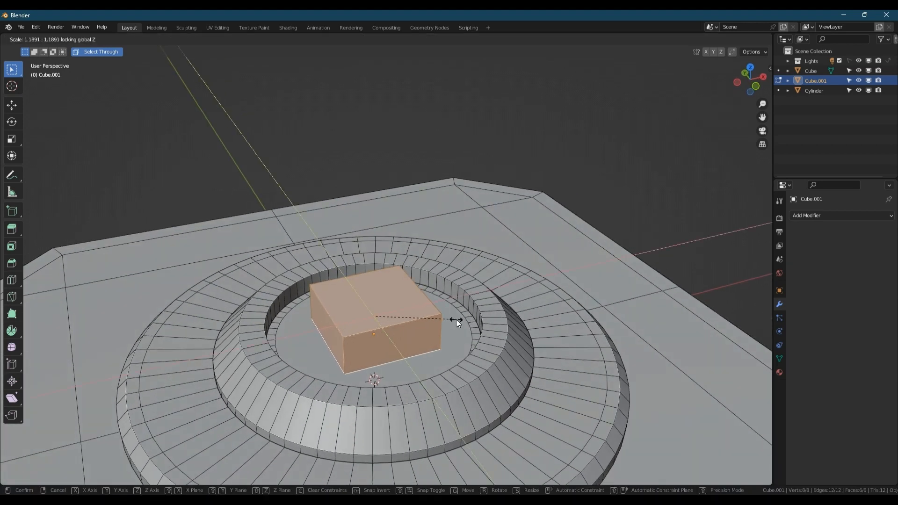
text(1.35)
key(Return)
Step: Widen the whole cube mesh by a scale of about 1.27 along X
middle_drag(459, 319, 483, 316)
key(s)
key(x)
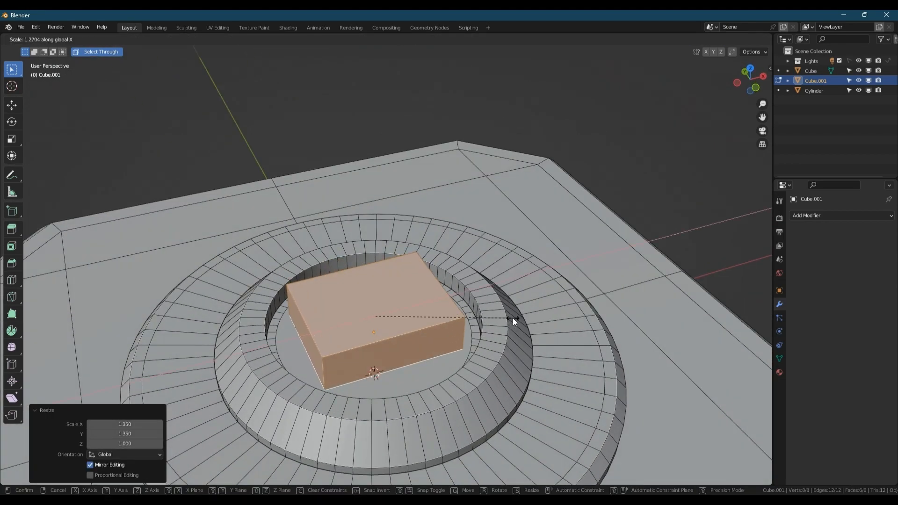
click(517, 317)
Step: Raise the box's top face about 1.01 m along Z to form a tall block
middle_drag(517, 317, 443, 334)
scroll(440, 314, down, 4)
click(428, 308)
key(g)
key(z)
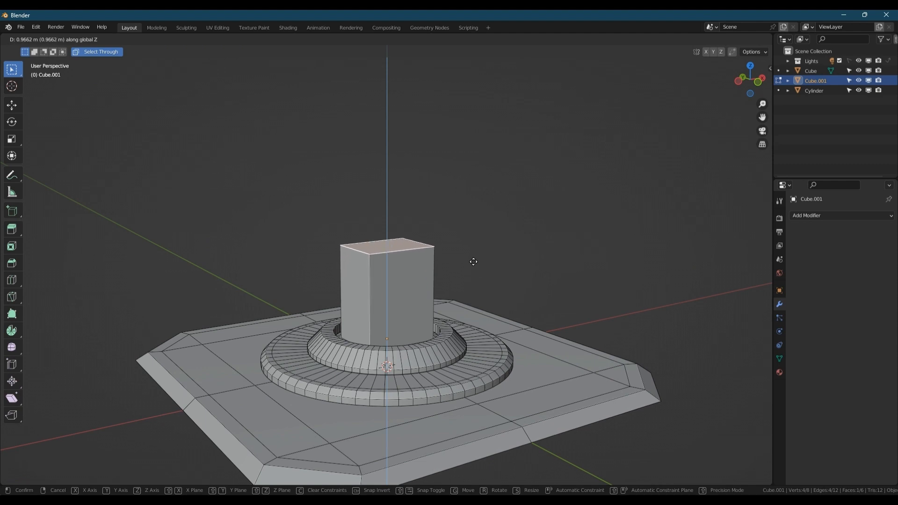
click(473, 261)
scroll(403, 289, up, 4)
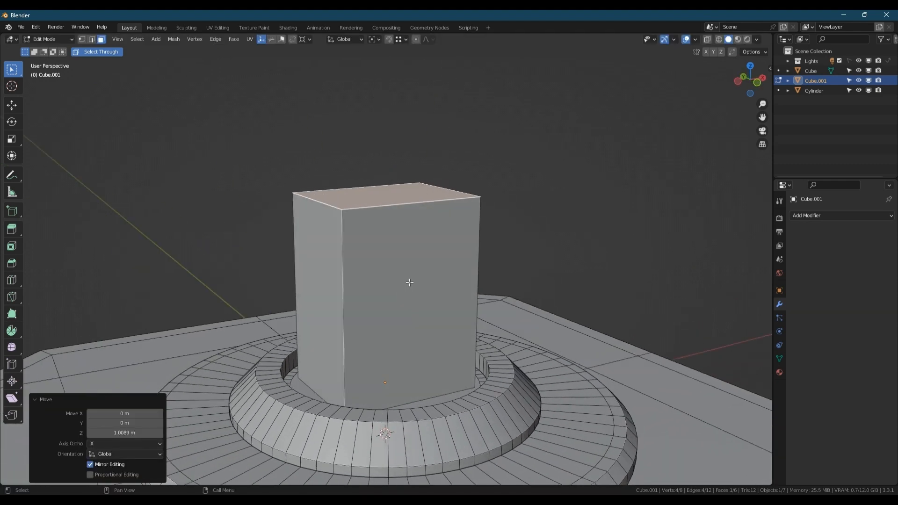
Step: Duplicate the tall block, move the copy slightly up along Z and open its mesh for editing
key(Tab)
scroll(399, 290, down, 2)
key(shift+d)
key(z)
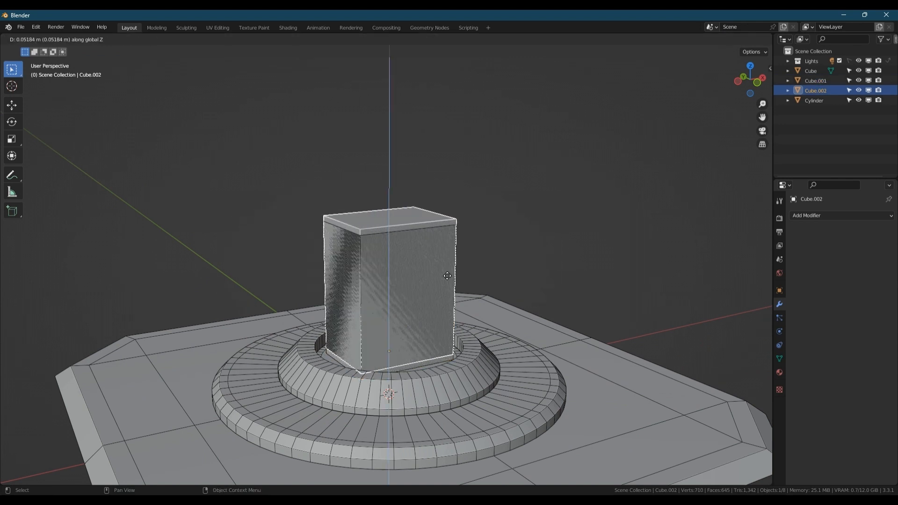
click(448, 271)
key(Tab)
key(s)
key(x)
right_click(537, 288)
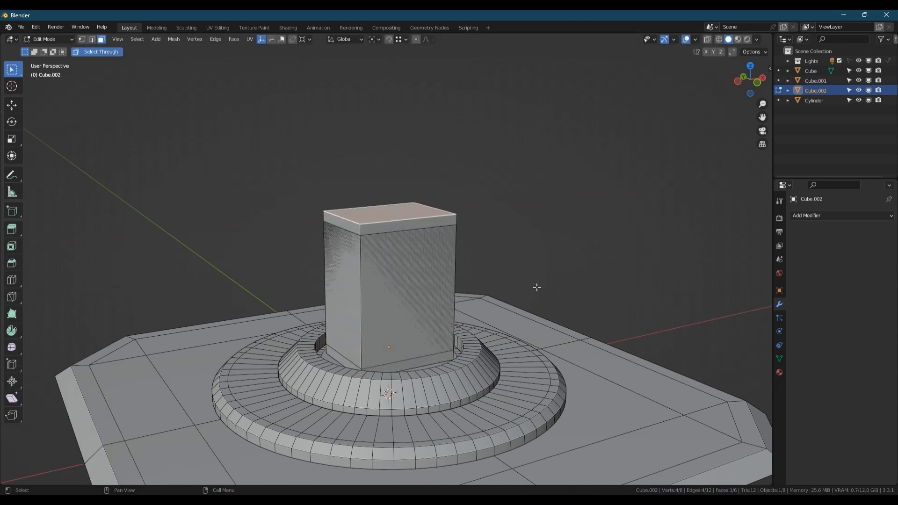
Step: Select the duplicate's whole mesh and scale it to 0.823 in X and about 1.24 in Y
key(a)
key(s)
key(x)
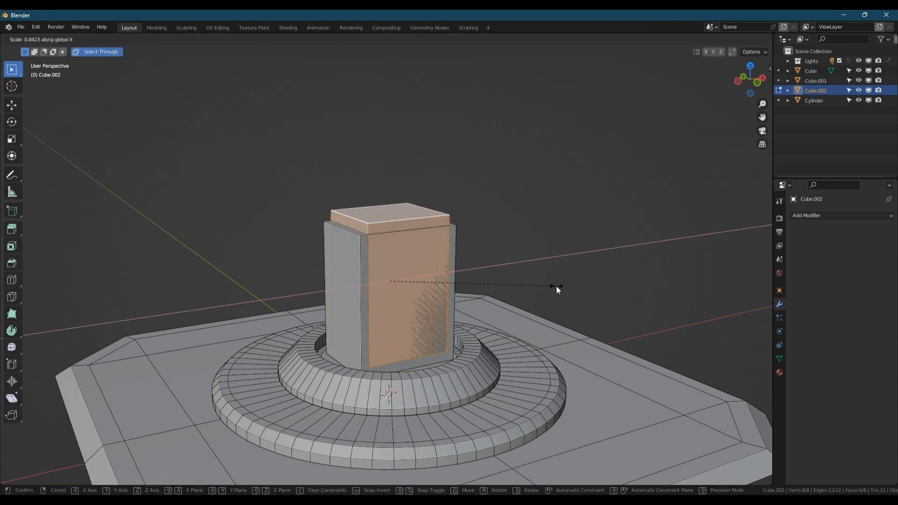
click(552, 286)
key(s)
key(y)
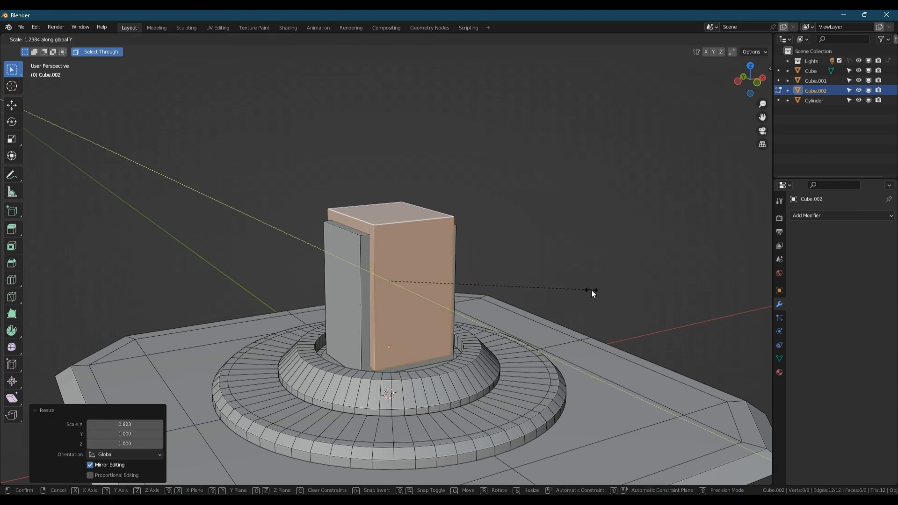
click(591, 290)
Step: Subtract the duplicate from the original block with a Bool Tool difference to leave a U-shaped bracket
middle_drag(538, 295, 430, 311)
key(Tab)
shift+click(380, 290)
key(ctrl+shift+b)
click(356, 299)
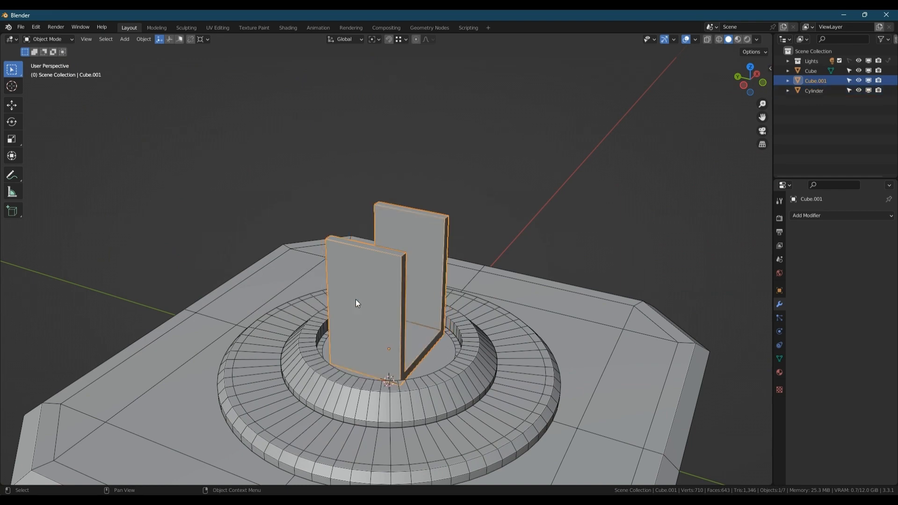
Step: Bevel the upper corner edges of both uprights with 8 segments into full arches and merge the vertices by distance
middle_drag(356, 303, 332, 290)
middle_drag(372, 333, 407, 284)
key(Tab)
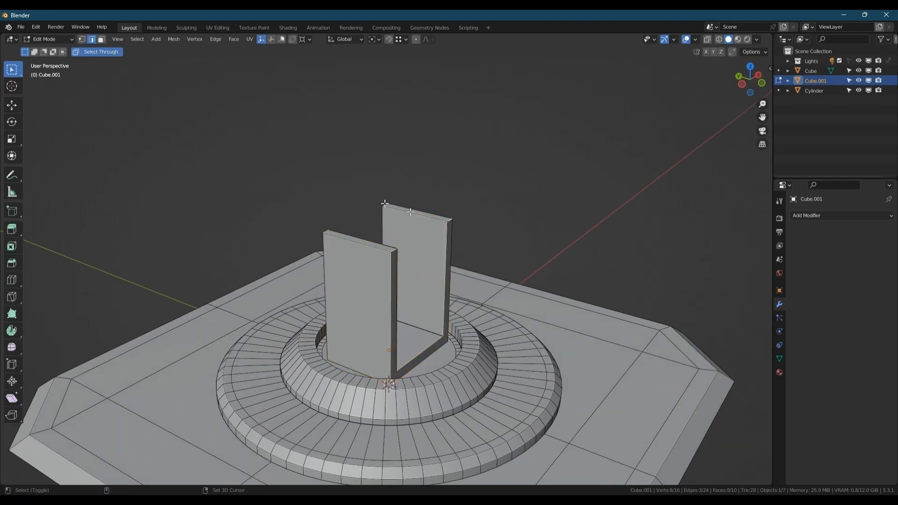
key(ctrl+b)
scroll(500, 254, up, 3)
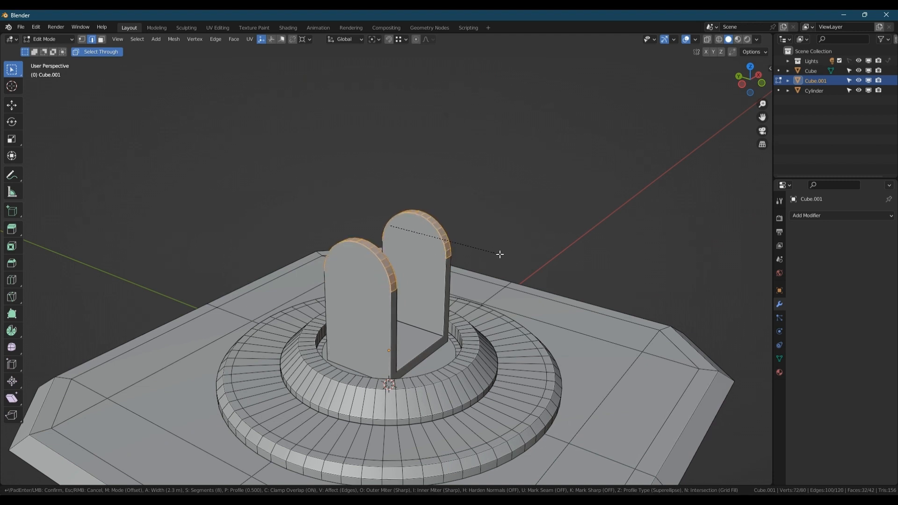
click(500, 254)
key(m)
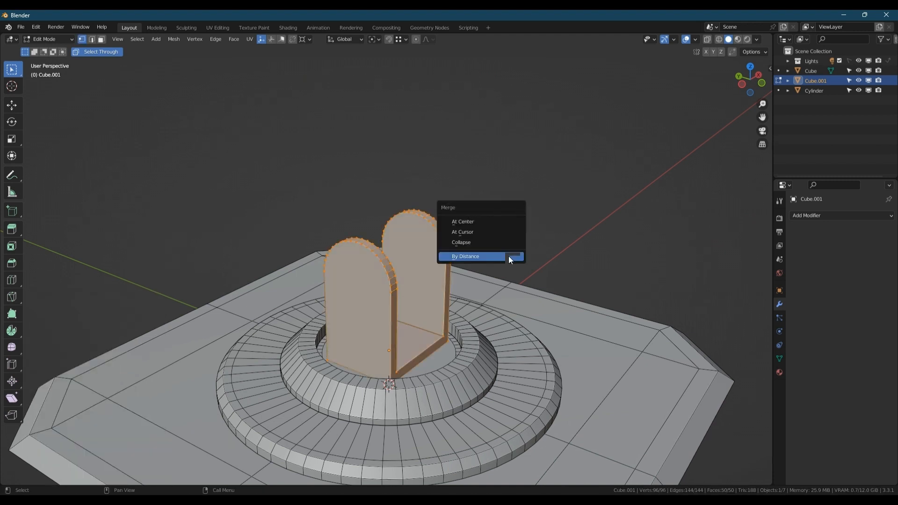
click(511, 256)
Step: Add a centred loop cut running along the bracket's uprights and base
key(1)
mouse_move(421, 287)
middle_down()
mouse_move(390, 269)
mouse_move(434, 289)
middle_up()
key(ctrl+r)
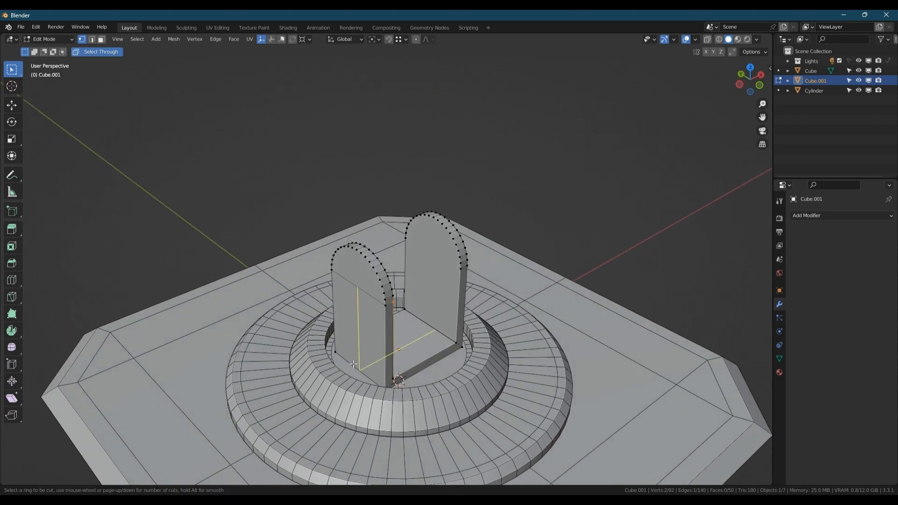
click(355, 364)
right_click(354, 363)
Step: Inset the arch face on the inner side of one upright and merge the inset vertices at the arch's lower centre vertex
middle_drag(355, 363, 326, 332)
key(3)
scroll(356, 281, up, 3)
click(366, 244)
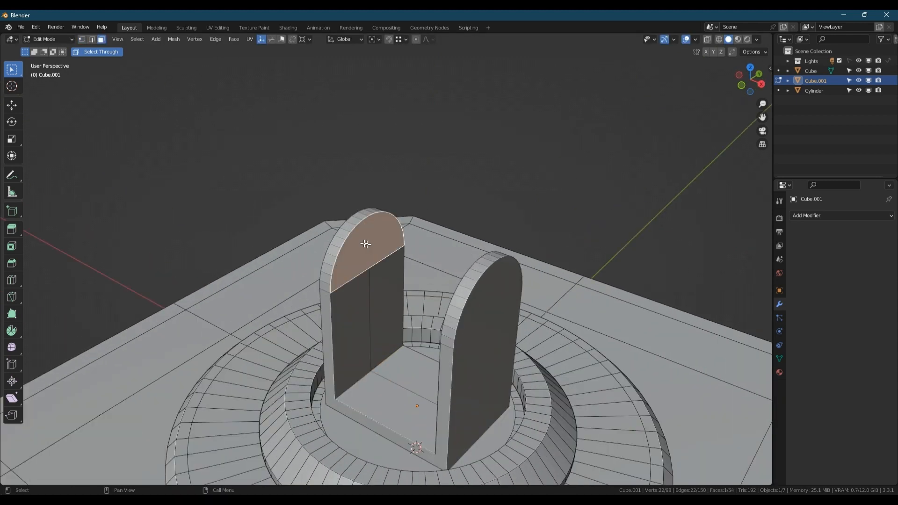
key(i)
key(1)
shift+click(370, 268)
key(m)
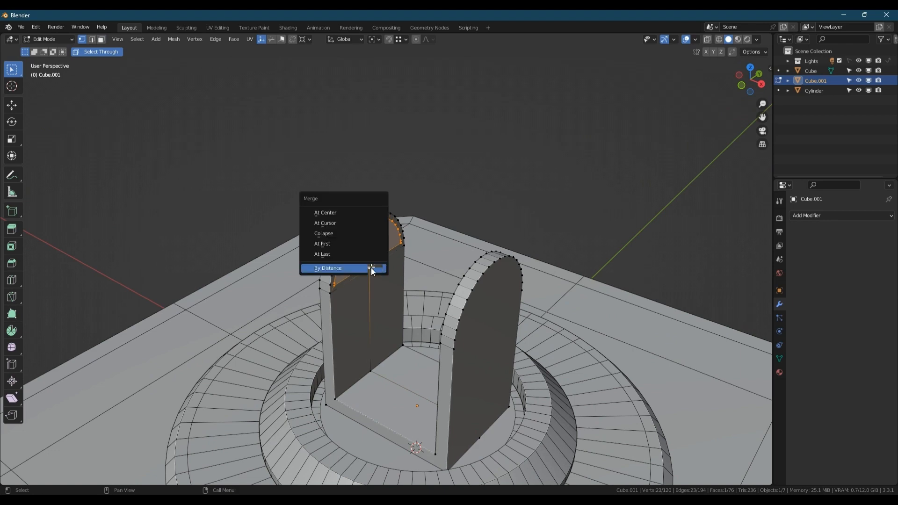
click(372, 255)
Step: Inset the arch face on the same upright's outer side and merge its vertices at the lower centre vertex
middle_drag(373, 255, 473, 230)
key(3)
click(374, 248)
key(i)
click(463, 234)
key(1)
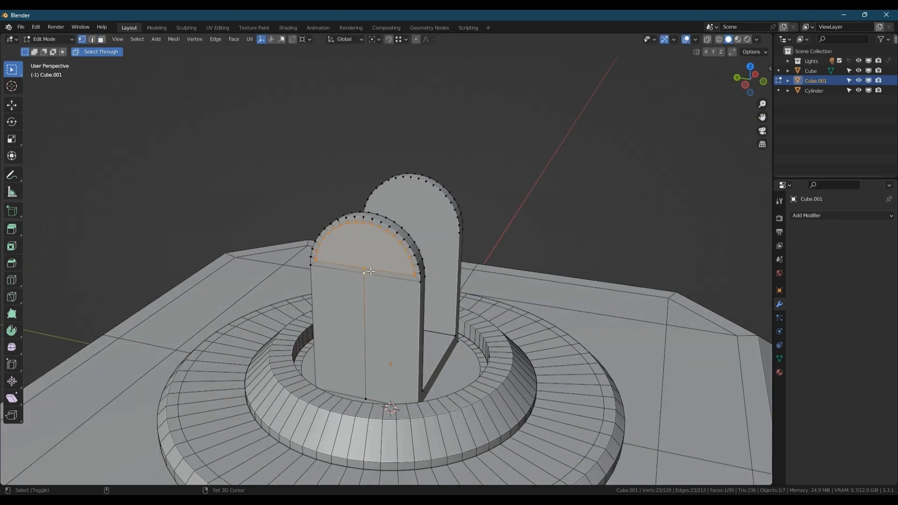
key(m)
click(371, 271)
middle_drag(371, 271, 351, 296)
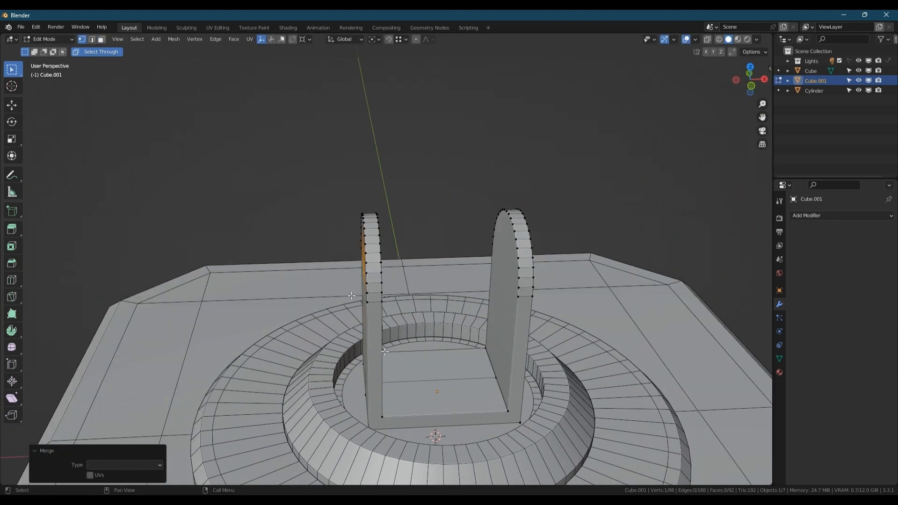
Step: Hide all objects except the bracket and open its mesh in the front view
key(Tab)
key(shift+h)
click(751, 86)
key(Tab)
shift+middle_drag(309, 381, 312, 326)
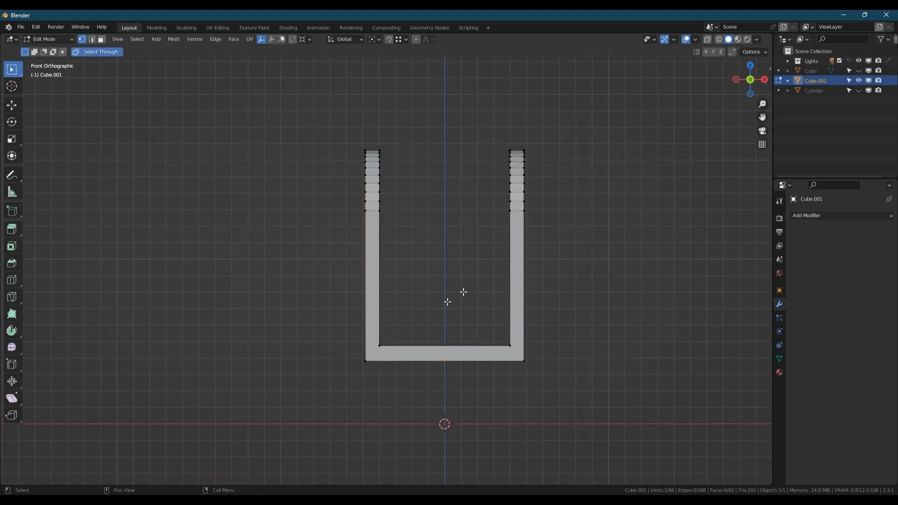
Step: Knife-cut the bracket's lower corner on the -X side horizontally outward and vertically downward from the inner corner vertex
key(k)
click(380, 345)
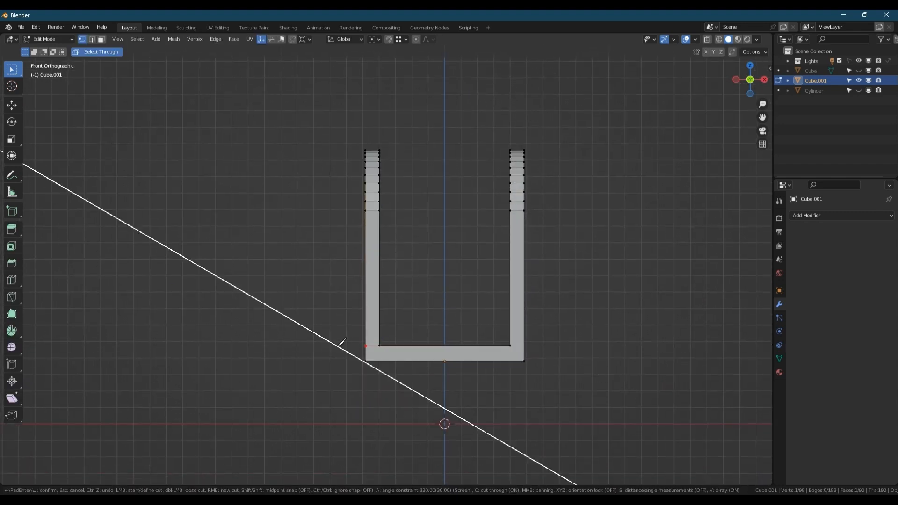
click(342, 346)
right_click(342, 345)
click(379, 346)
click(379, 374)
right_click(380, 374)
key(Return)
Step: Unhide the other objects, add a Mirror modifier with X bisect and X flip to the bracket, and apply it
mouse_move(426, 274)
middle_down()
mouse_move(403, 302)
mouse_move(416, 287)
middle_up()
key(Tab)
key(alt+h)
click(819, 215)
click(674, 323)
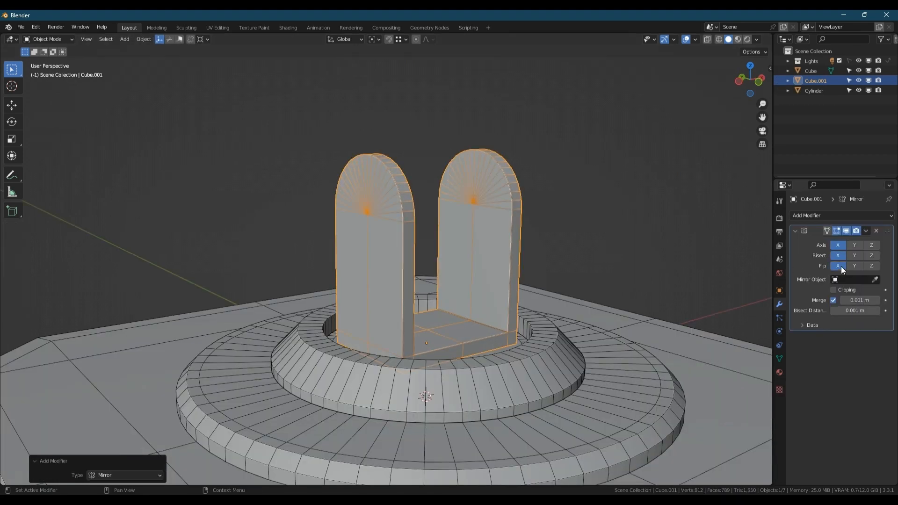
key(ctrl+a)
shift+middle_drag(471, 245, 451, 281)
Step: Merge all of the mirrored bracket's vertices by distance
key(Tab)
key(a)
key(m)
key(b)
scroll(456, 290, down, 2)
middle_drag(448, 246, 398, 255)
key(Tab)
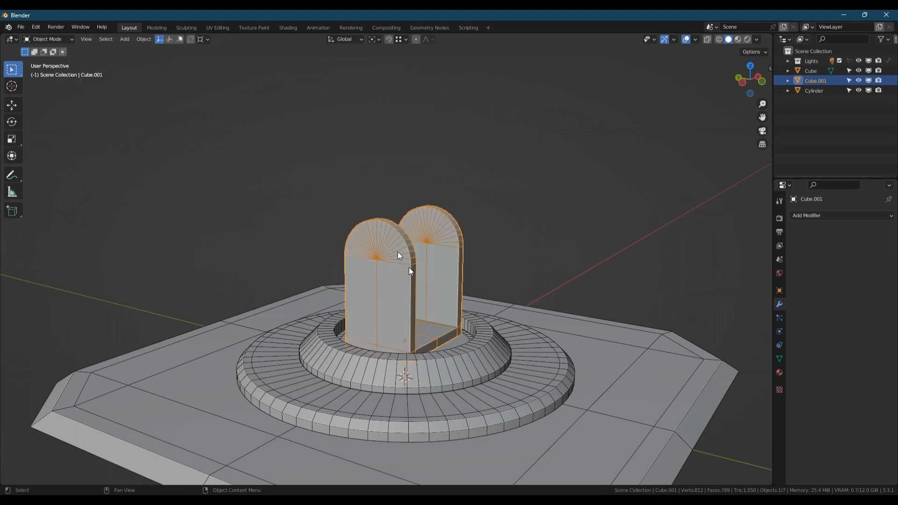
Step: Turn off the wireframe overlay and give the bracket smooth shading
key(shift+w)
scroll(410, 267, down, 2)
right_click(415, 267)
click(414, 258)
Step: Duplicate the hub's recess floor face, raise the copy along Z and separate it into its own object
middle_drag(463, 269, 419, 324)
scroll(408, 312, up, 3)
key(Tab)
key(Tab)
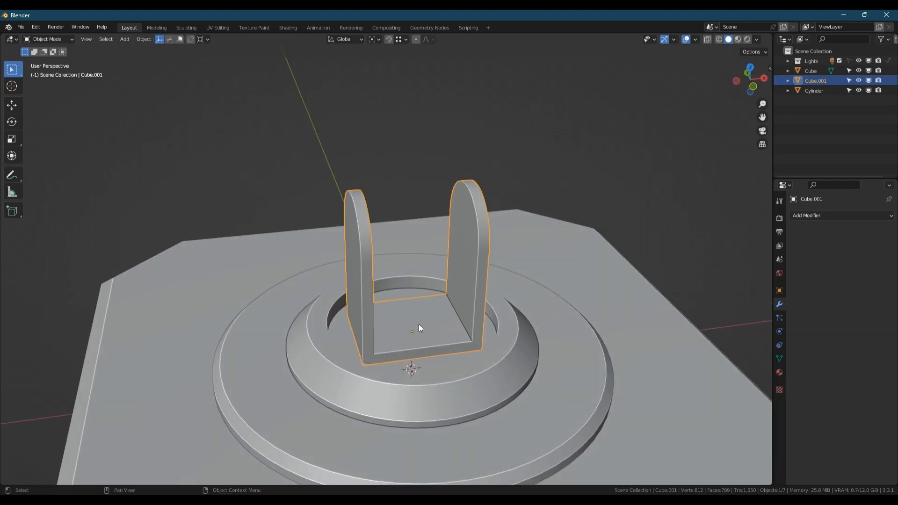
click(438, 367)
key(Tab)
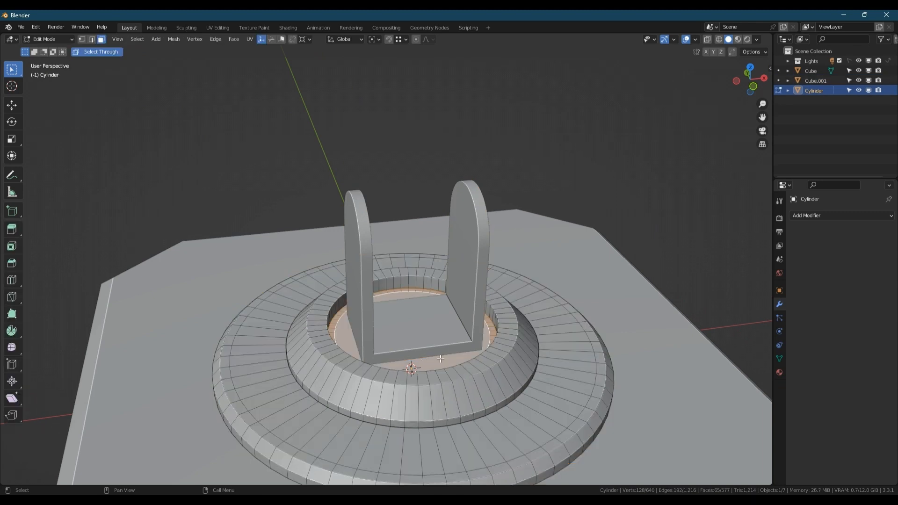
key(shift+d)
key(z)
click(437, 331)
key(p)
click(436, 331)
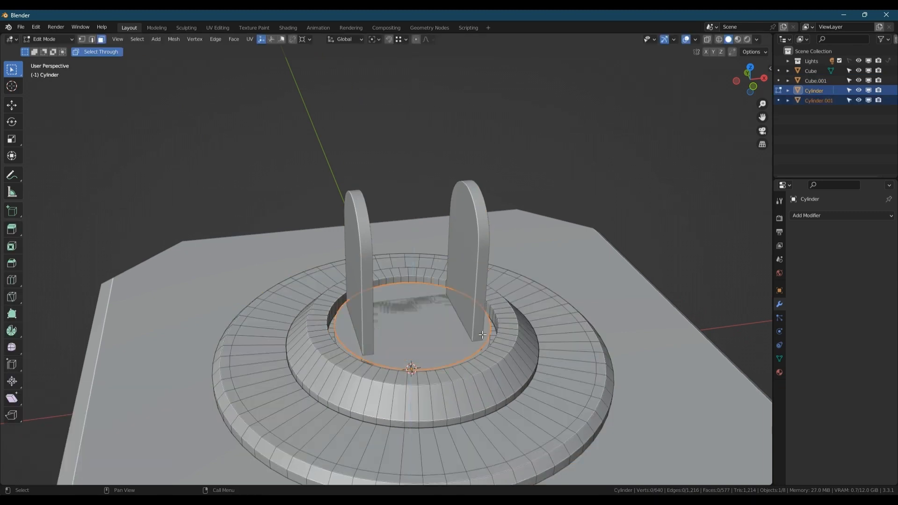
Step: Scale the separated disc's mesh down to 0.302
key(Tab)
click(436, 329)
click(436, 330)
key(Tab)
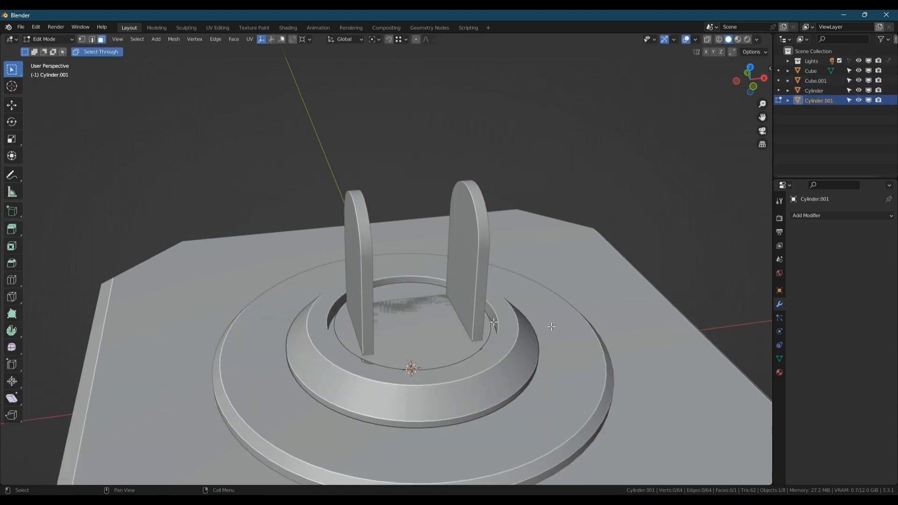
key(a)
key(s)
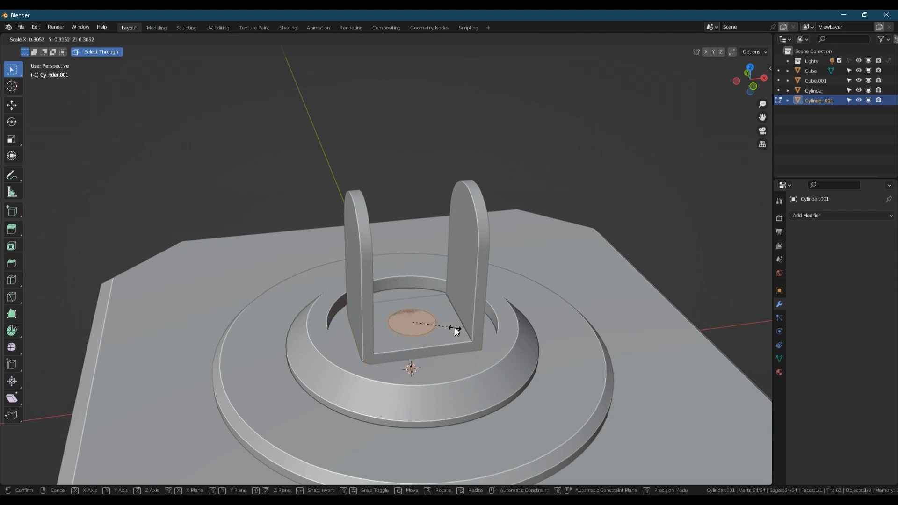
click(453, 328)
Step: Extrude the disc about 0.158 m into a short cylinder and raise it along Z between the uprights
scroll(367, 359, up, 4)
middle_drag(367, 359, 374, 360)
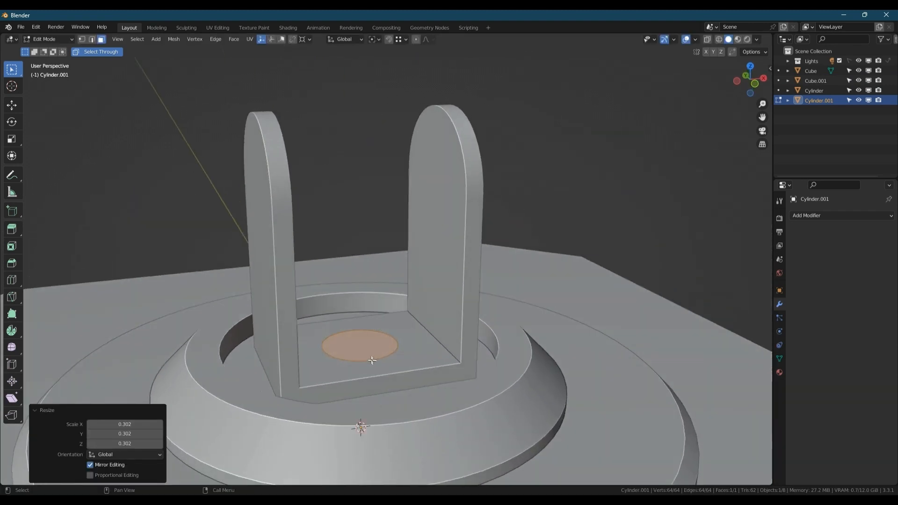
key(e)
click(399, 329)
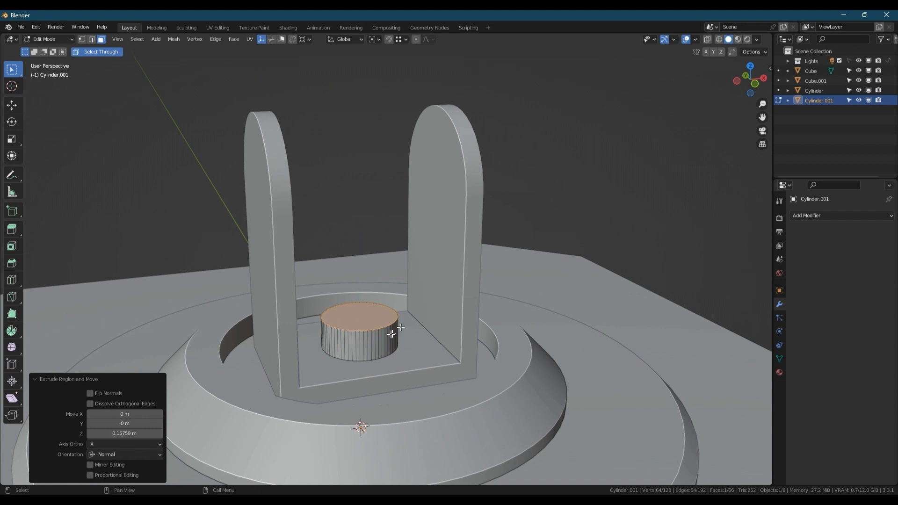
key(a)
key(g)
key(z)
click(388, 191)
key(2)
middle_drag(388, 191, 378, 208)
alt+click(359, 205)
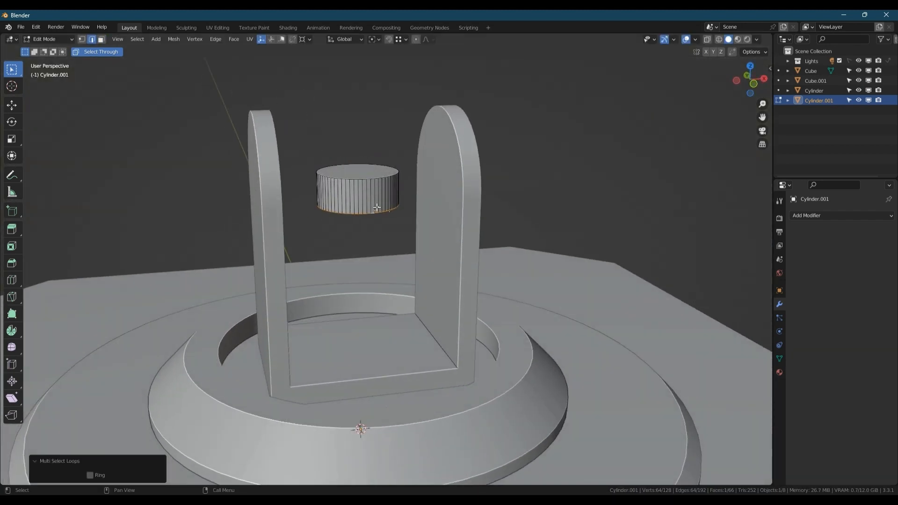
key(ctrl+b)
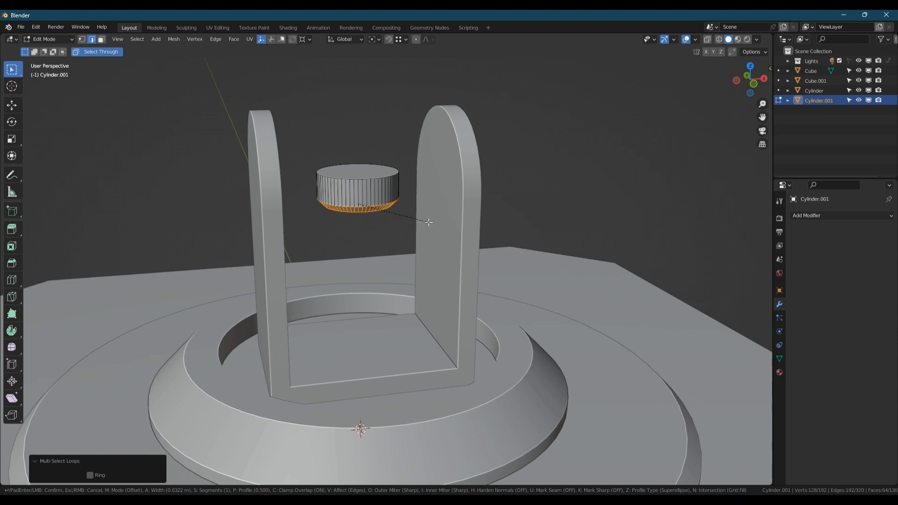
key(Escape)
Step: Set the short cylinder as a cutter for the bracket with a Bool Tool brush difference
key(Tab)
shift+click(397, 347)
key(ctrl+shift+b)
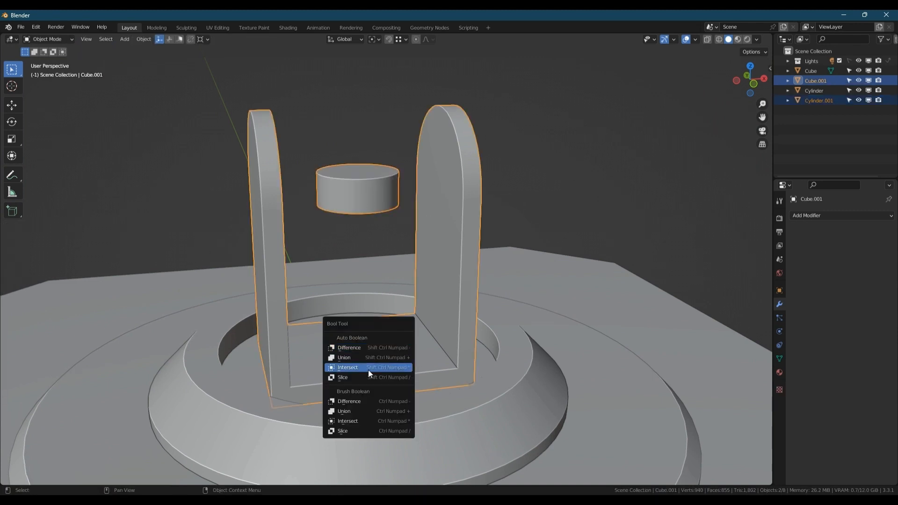
click(349, 401)
Step: Lower the short cylinder cutter about 0.785 m along Z into the bracket's base plate
click(363, 181)
key(g)
key(z)
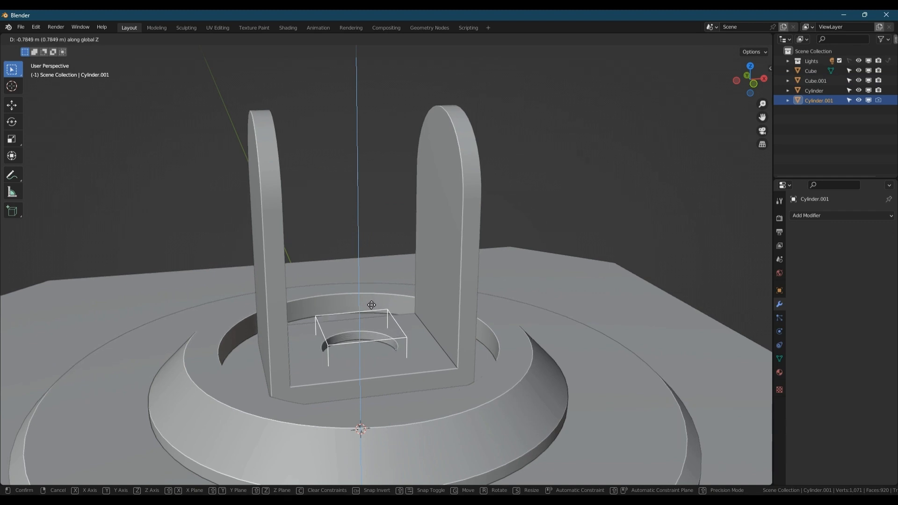
click(371, 305)
Step: Bevel the lower rim of the cutter's mesh with a single segment about 0.031 m wide
scroll(345, 340, up, 3)
key(Tab)
scroll(413, 352, up, 3)
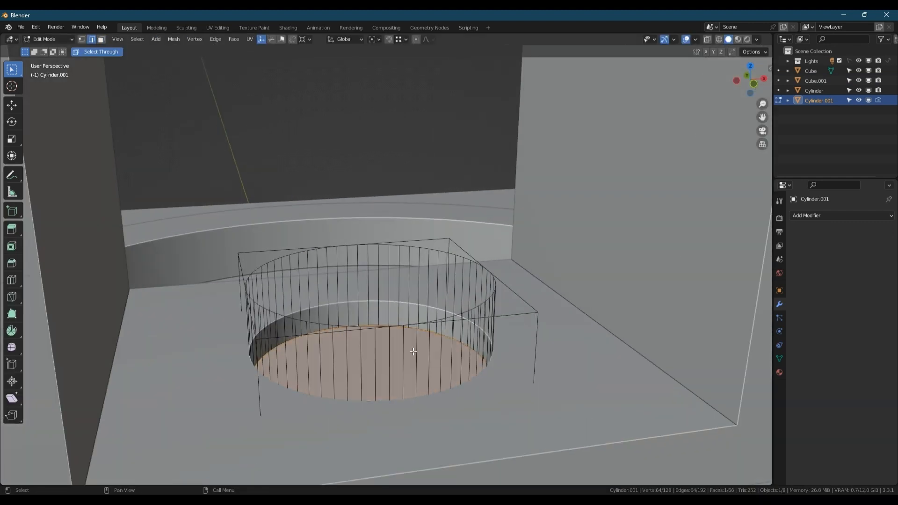
key(ctrl+b)
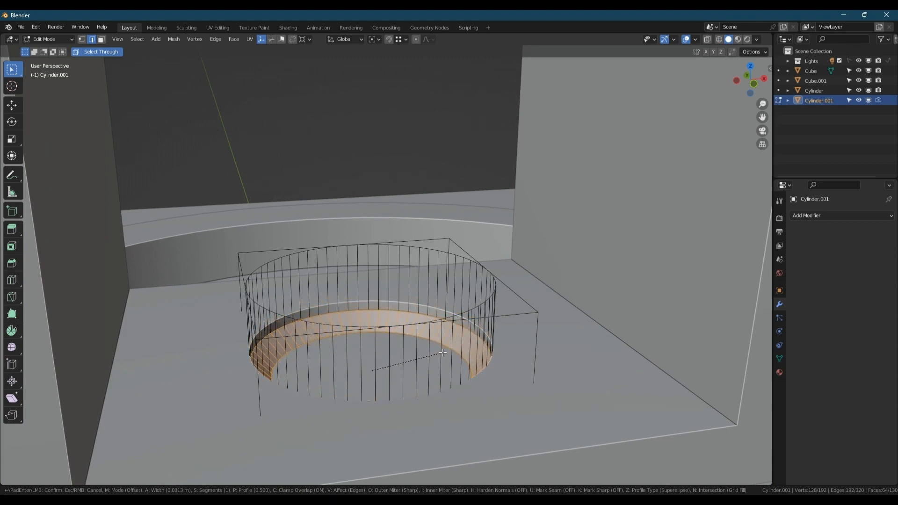
click(438, 355)
click(388, 359)
key(e)
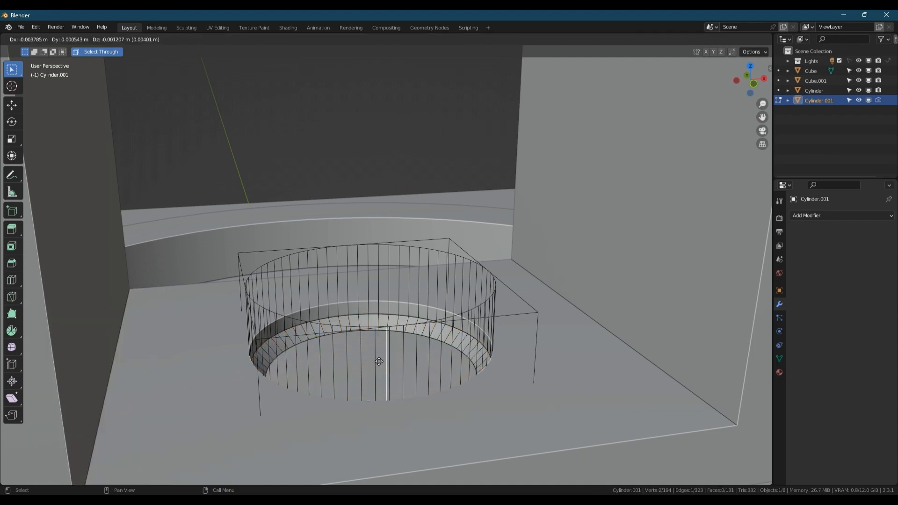
click(379, 362)
key(ctrl+z)
Step: Inset the cutter's bottom face about 0.038 m and extrude it downward along its normal to add a smaller step
alt+middle_drag(399, 359, 384, 393)
key(a)
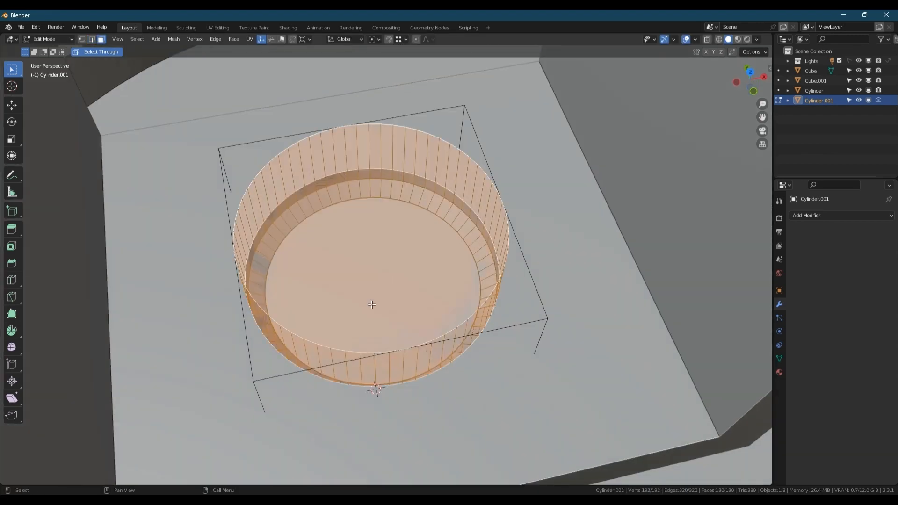
click(370, 305)
key(alt+z)
alt+middle_drag(380, 339, 375, 373)
click(385, 289)
key(alt+z)
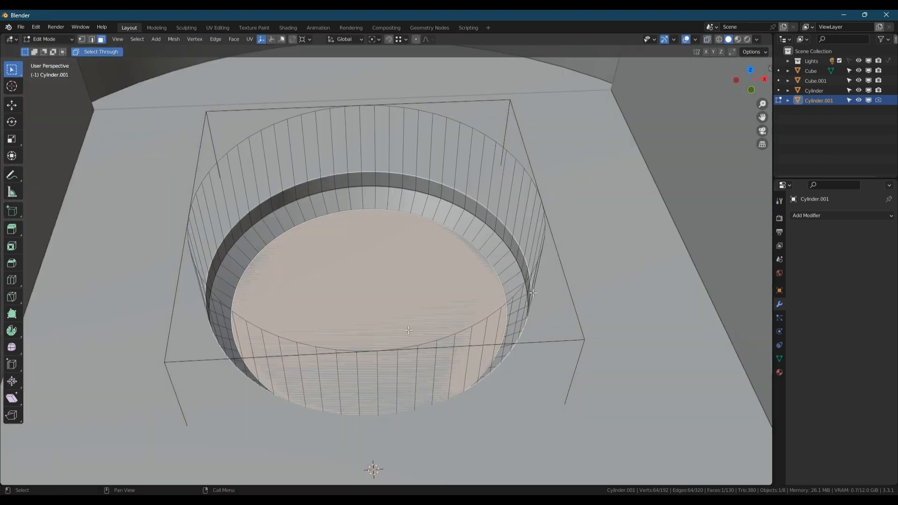
key(i)
click(478, 293)
key(e)
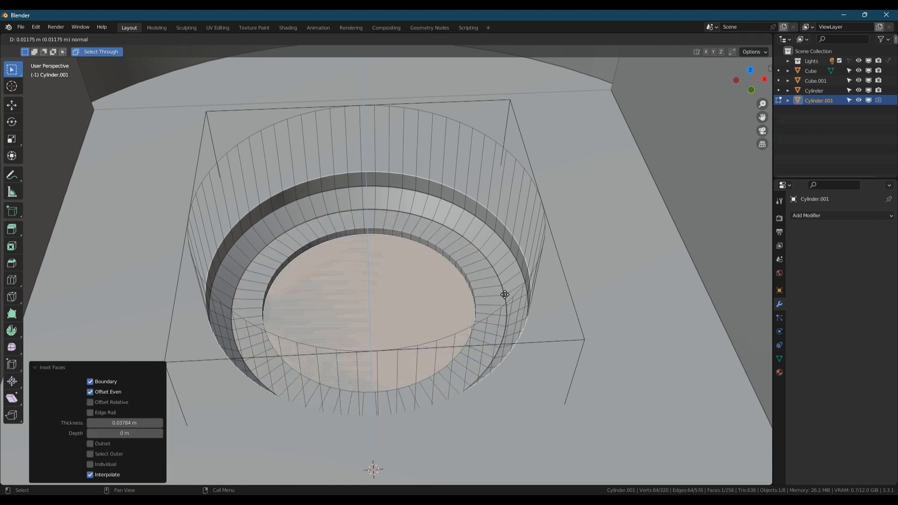
click(503, 329)
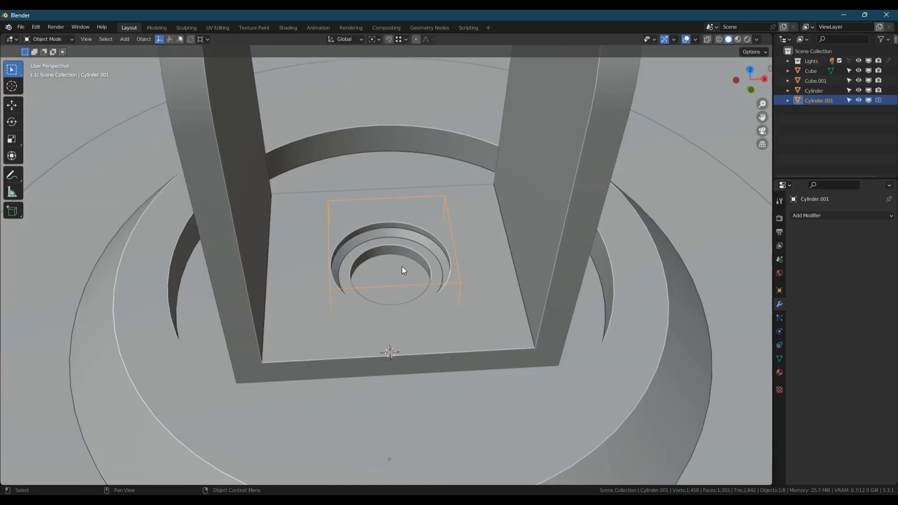
Step: Apply all of the bracket's brush booleans with Bool Tool
alt+middle_drag(402, 266, 425, 246)
shift+click(425, 246)
key(ctrl+shift+b)
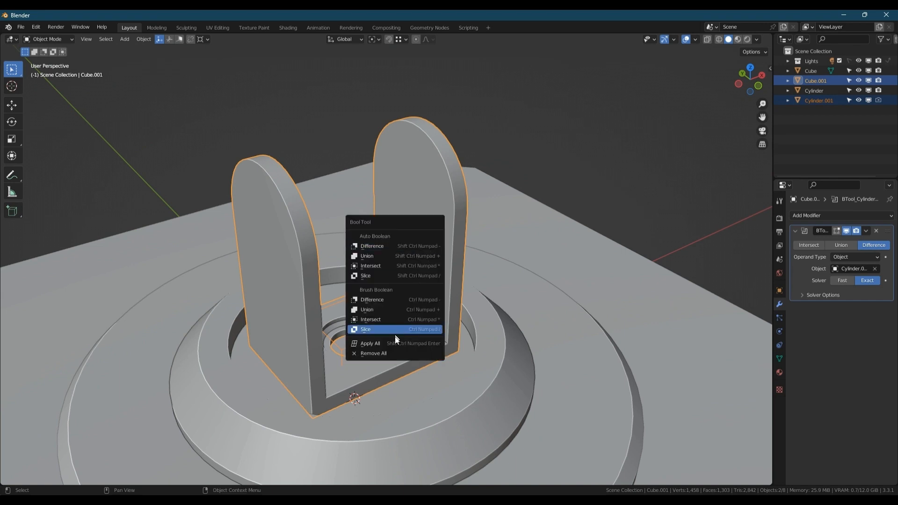
click(394, 336)
Step: Add a 32-vertex cylinder with a 0.19 m radius, rotated 90° about Y and placed at Z 1.33 m across the uprights
middle_drag(387, 341, 441, 285)
key(shift+a)
mouse_move(468, 284)
click(524, 131)
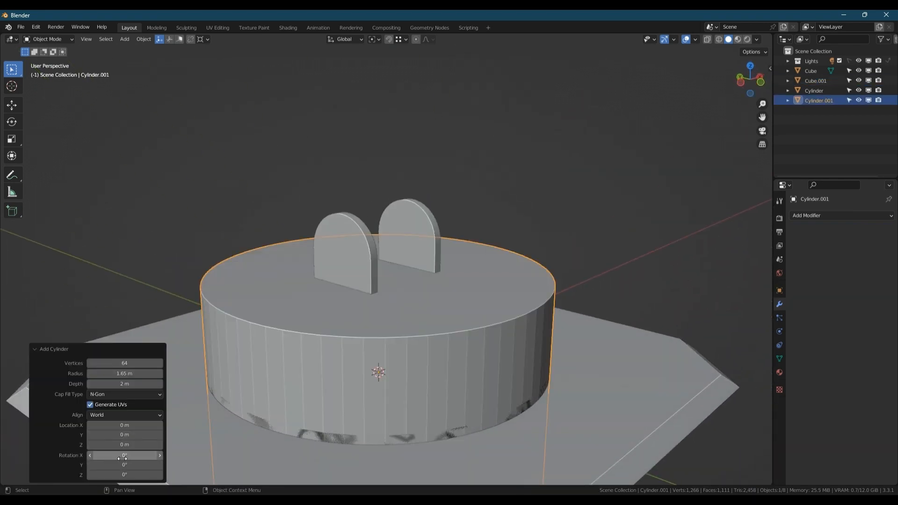
click(129, 465)
text(90)
key(Return)
drag(135, 374, 76, 383)
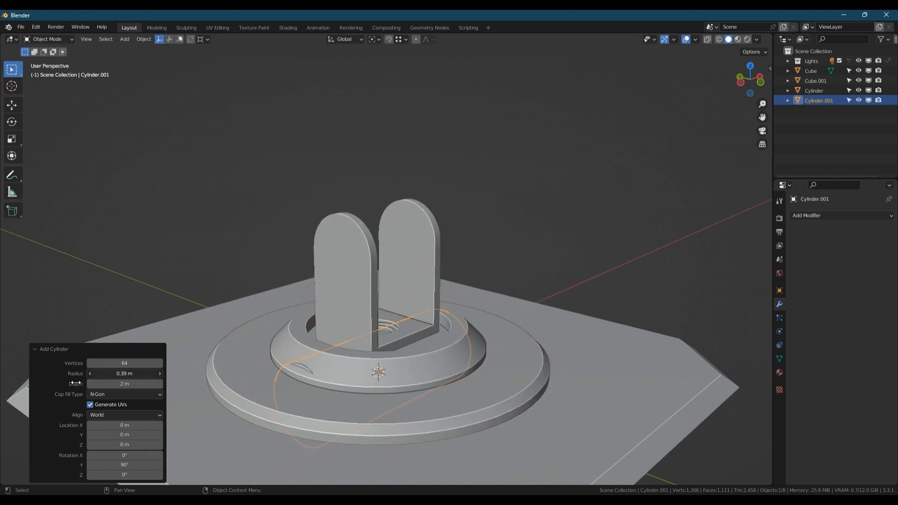
drag(119, 449, 136, 449)
drag(150, 375, 137, 375)
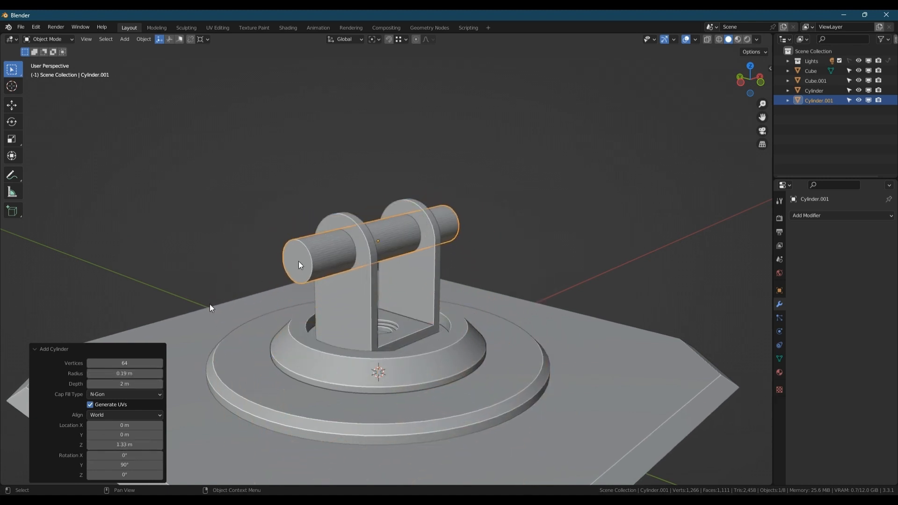
scroll(373, 234, up, 3)
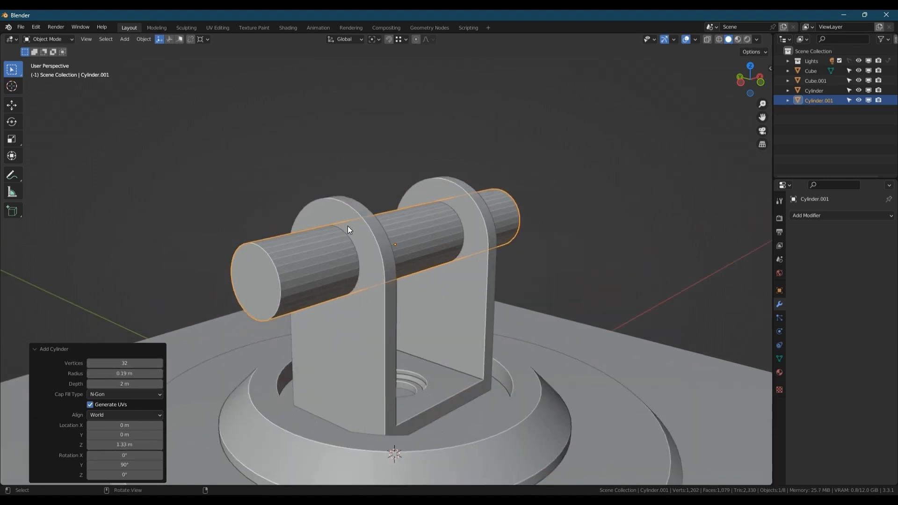
click(348, 226)
middle_drag(347, 226, 348, 280)
scroll(327, 248, up, 2)
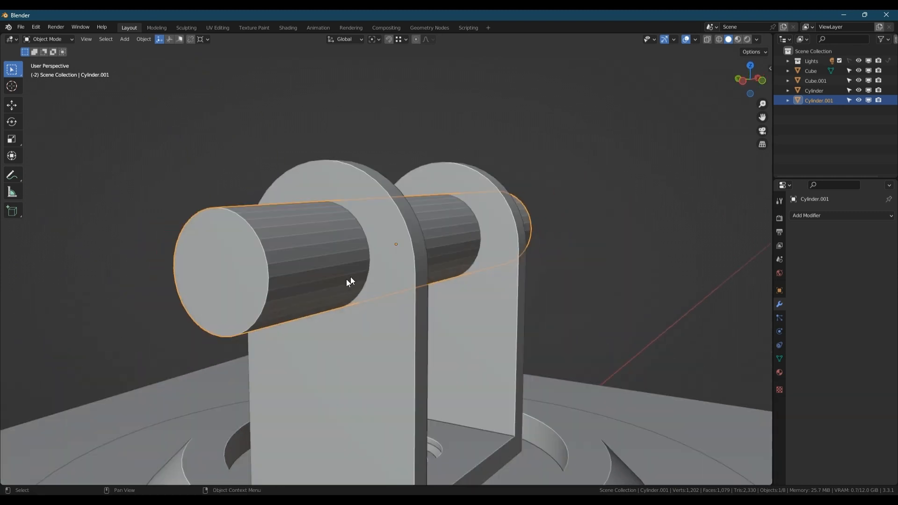
Step: Show the wireframe, lower the cross cylinder along Z and scale its mesh to 1.089 in Y and Z only
key(shift+w)
key(g)
key(z)
click(416, 276)
scroll(410, 275, down, 1)
key(Tab)
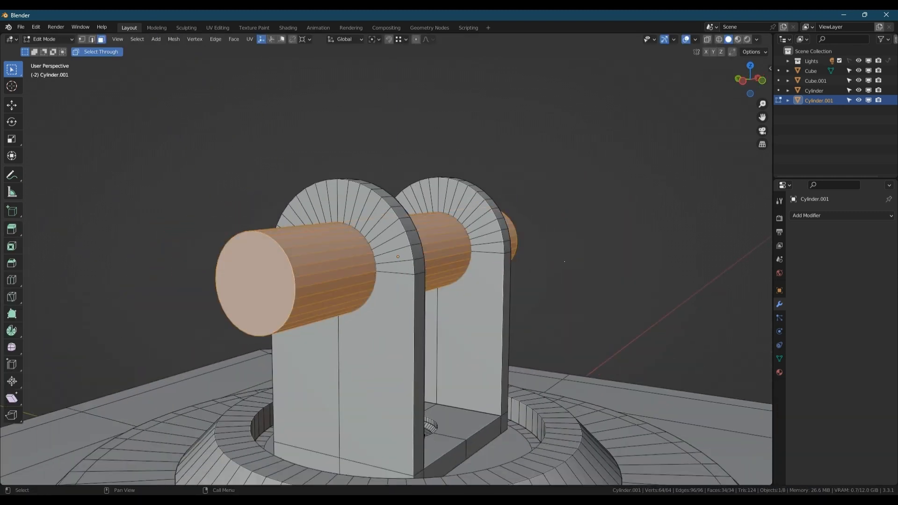
key(s)
key(shift+x)
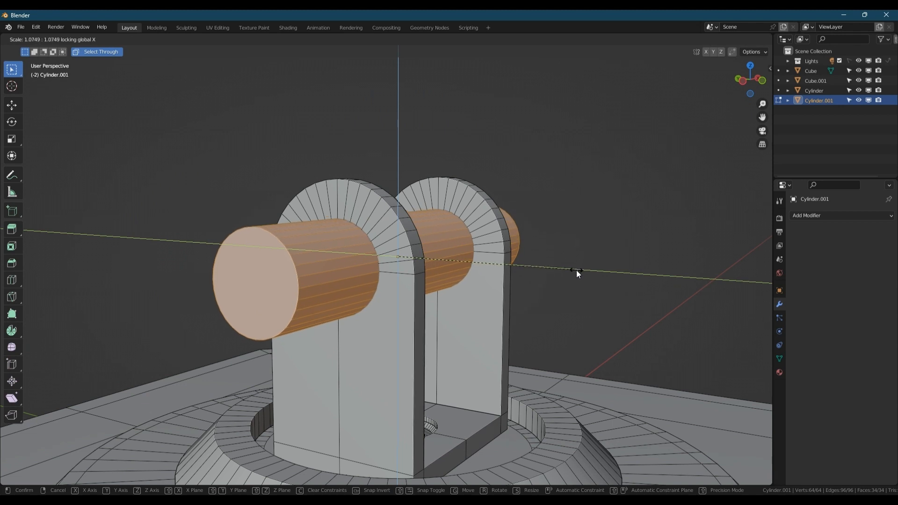
click(577, 271)
middle_drag(359, 219, 384, 253)
scroll(378, 253, up, 2)
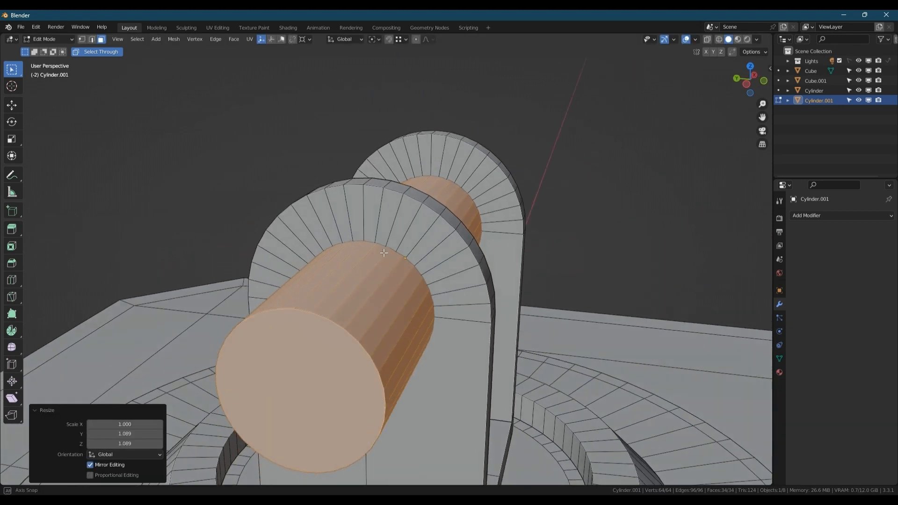
Step: Select the outer edges of the near upright's arch from its peak down to one side to check the segment count
key(a)
key(a)
key(Tab)
click(374, 188)
key(Tab)
key(2)
click(374, 187)
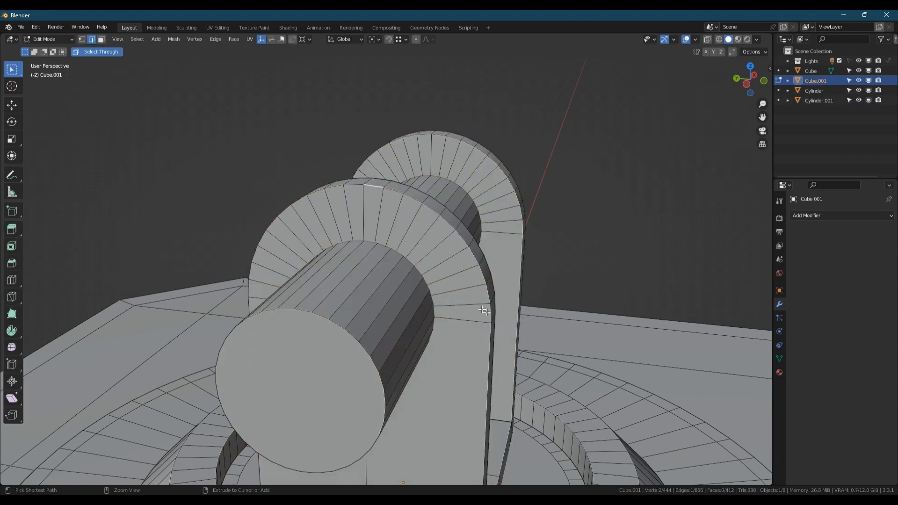
ctrl+click(490, 311)
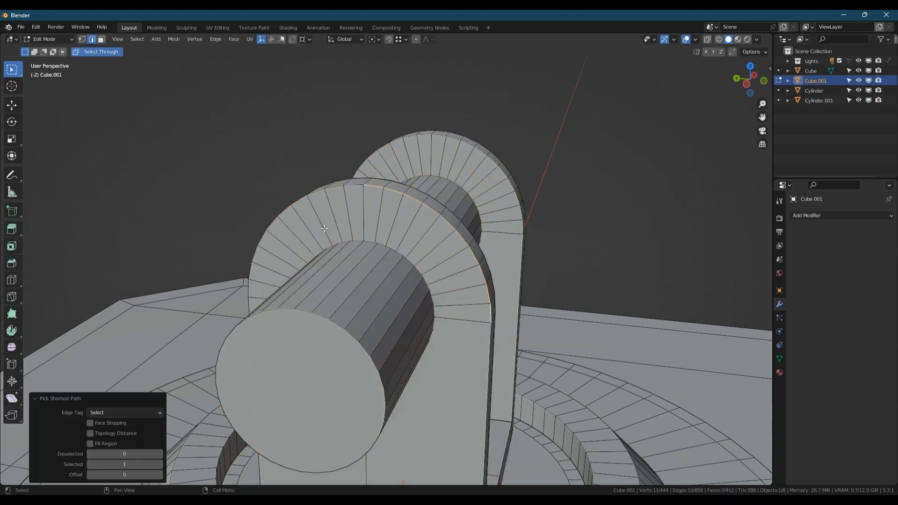
middle_drag(410, 301, 365, 293)
Step: Delete the cross cylinder that runs through both uprights
key(Tab)
click(365, 293)
scroll(339, 300, down, 3)
key(Delete)
Step: Add a 40-vertex cylinder with a 0.19 m radius, rotated 90° about Y and placed at Z 1.28 m through both uprights
key(shift+a)
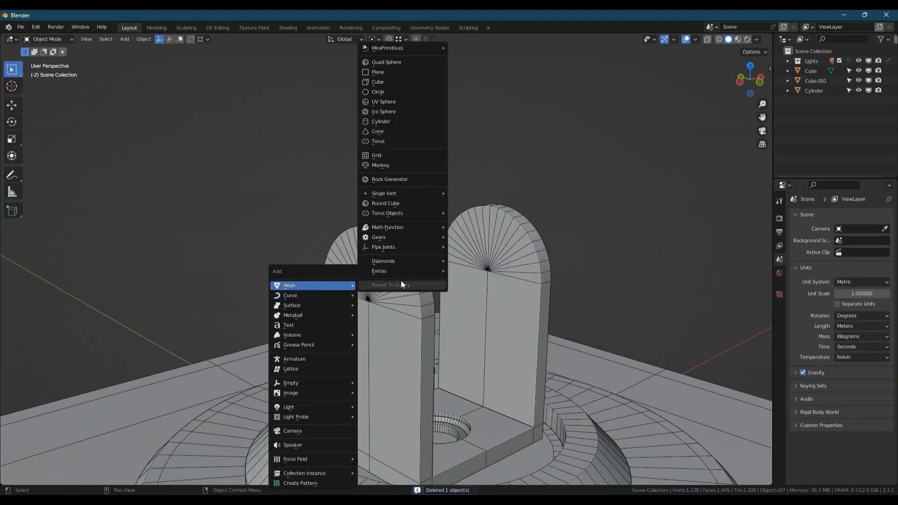
click(404, 121)
text(90)
key(Return)
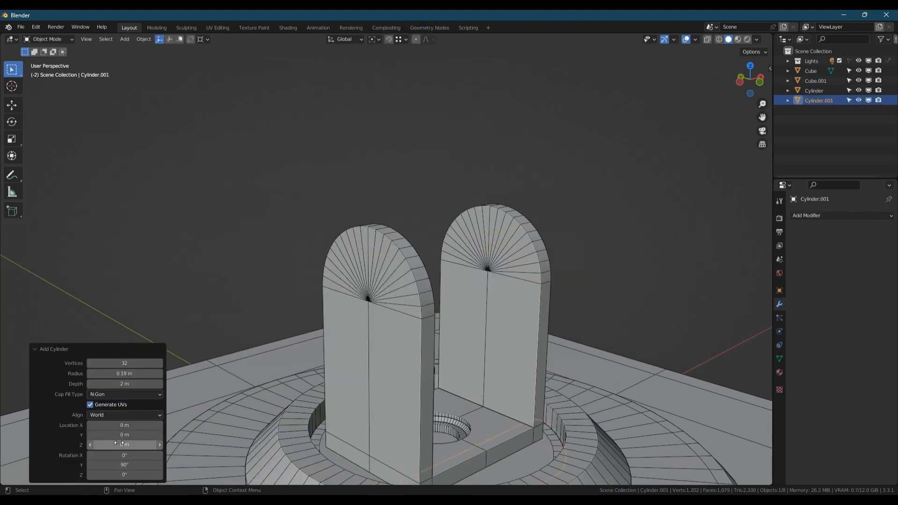
drag(119, 445, 150, 445)
drag(121, 366, 124, 364)
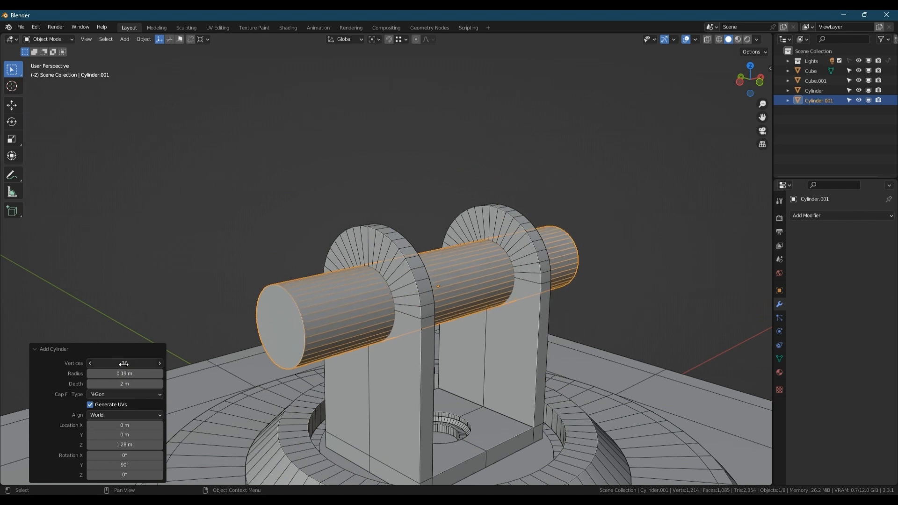
Step: Raise the cross cylinder about 0.014 m along Z to centre it on the arches
key(g)
key(z)
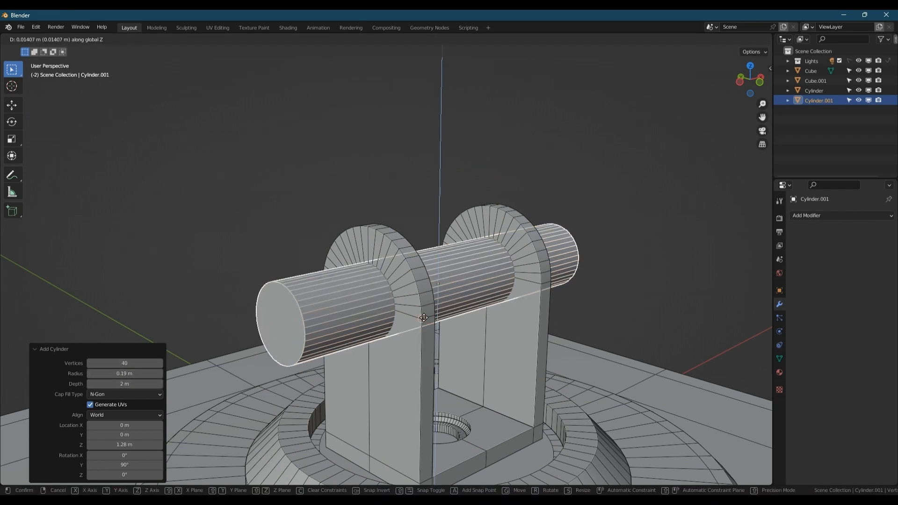
click(396, 302)
scroll(397, 302, up, 6)
scroll(360, 251, down, 8)
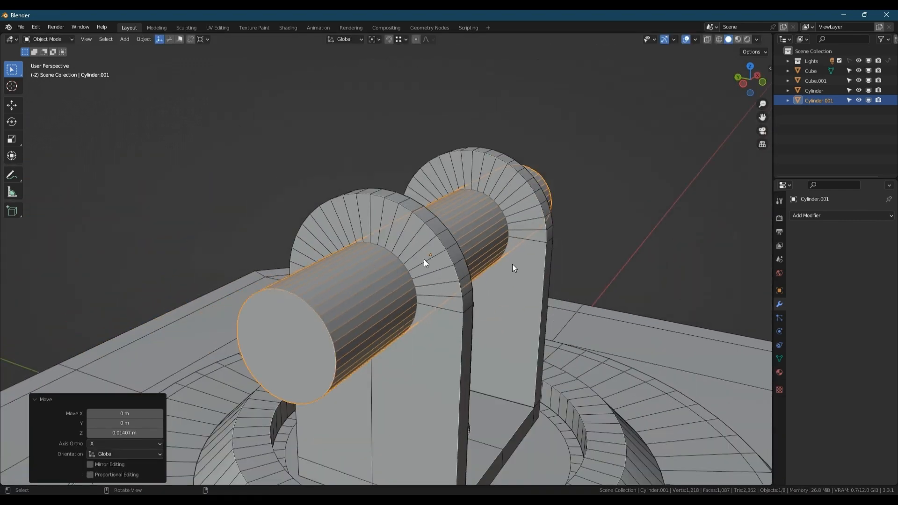
key(s)
key(shift+z)
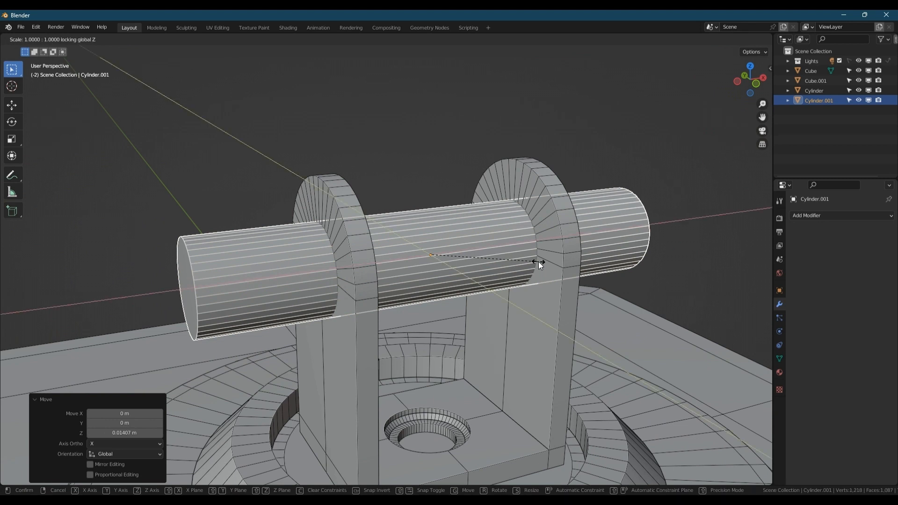
right_click(493, 260)
Step: Scale the cross cylinder to 0.643 in Y and Z, keeping its length along X
middle_drag(484, 260, 495, 259)
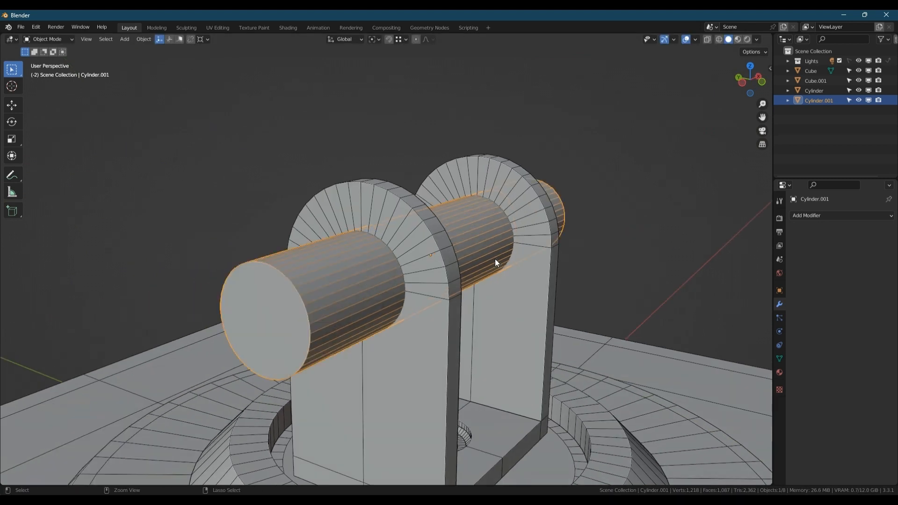
key(s)
key(shift+x)
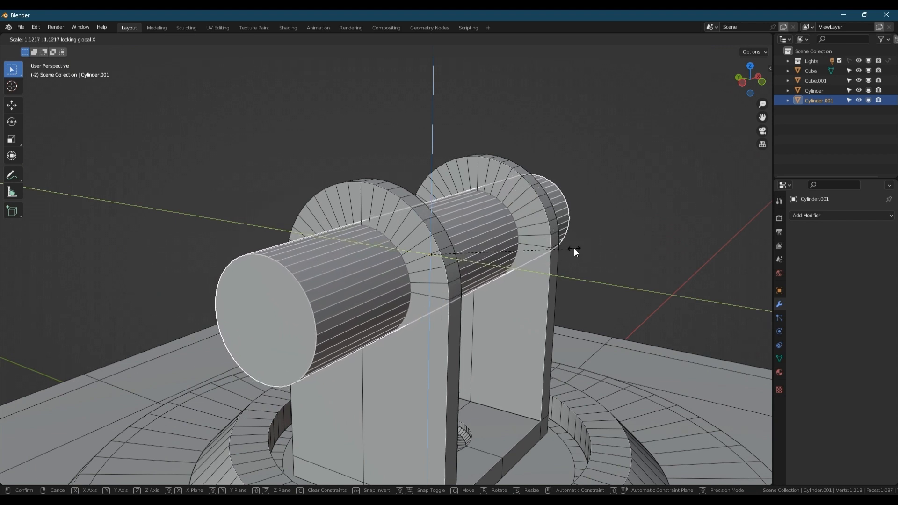
click(511, 262)
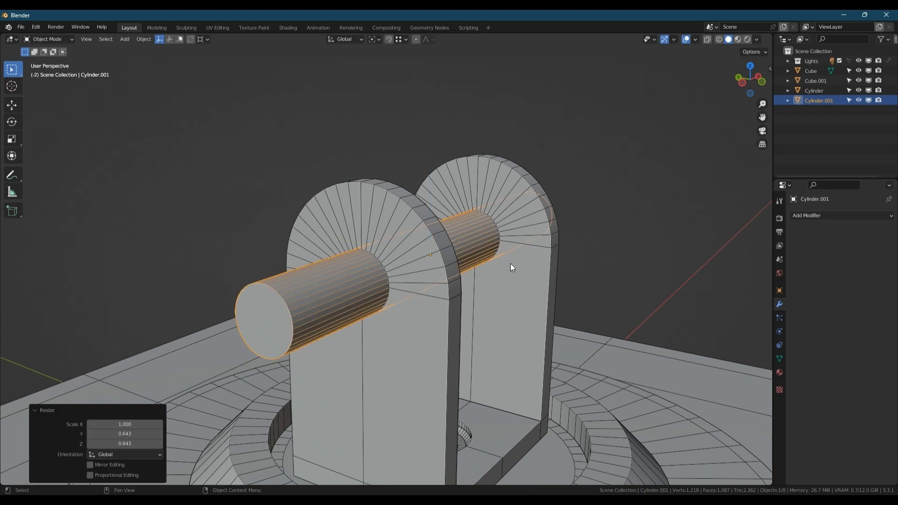
Step: Cut the cross cylinder out of both bracket uprights with a Bool Tool auto difference
middle_drag(510, 263, 465, 254)
shift+click(363, 204)
key(ctrl+shift+b)
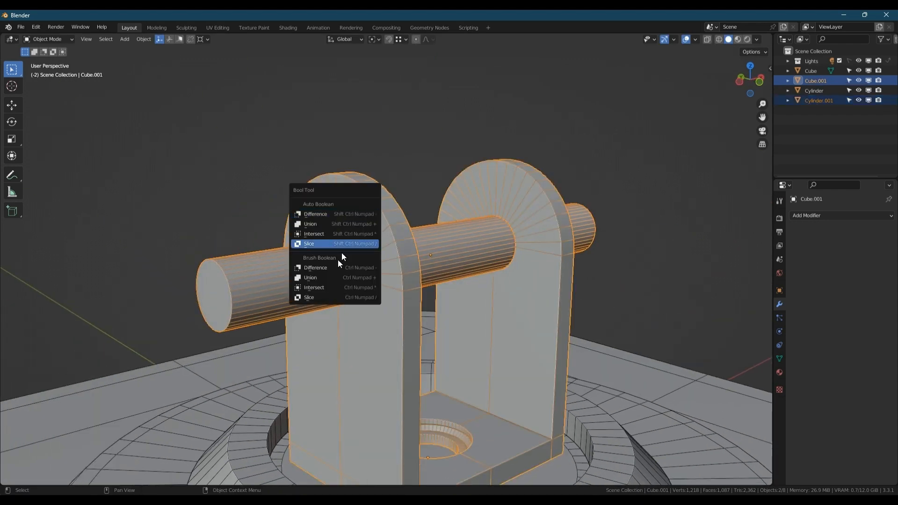
click(330, 217)
Step: Merge the bracket mesh's duplicate vertices by distance at 0.0001 m and return to Object Mode
key(Tab)
key(m)
click(355, 248)
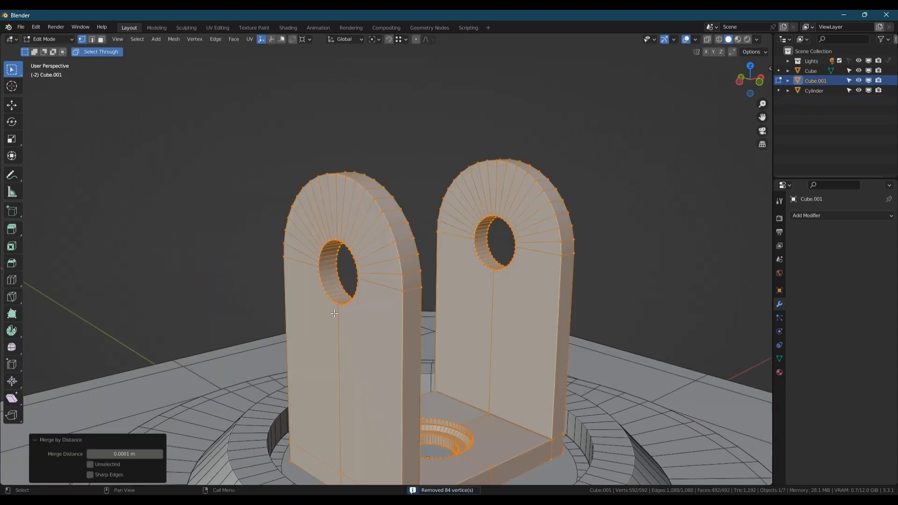
middle_drag(368, 285, 330, 310)
scroll(401, 362, up, 6)
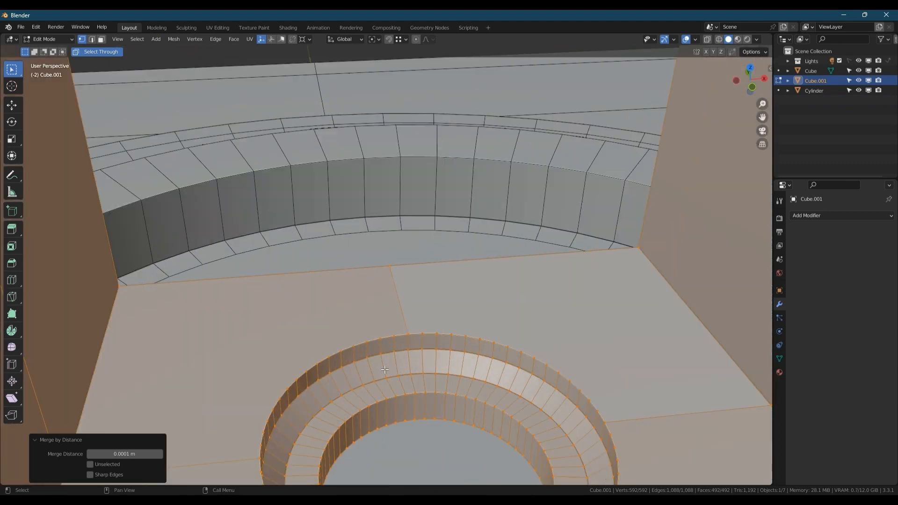
scroll(387, 369, down, 2)
scroll(389, 370, down, 2)
scroll(408, 349, down, 4)
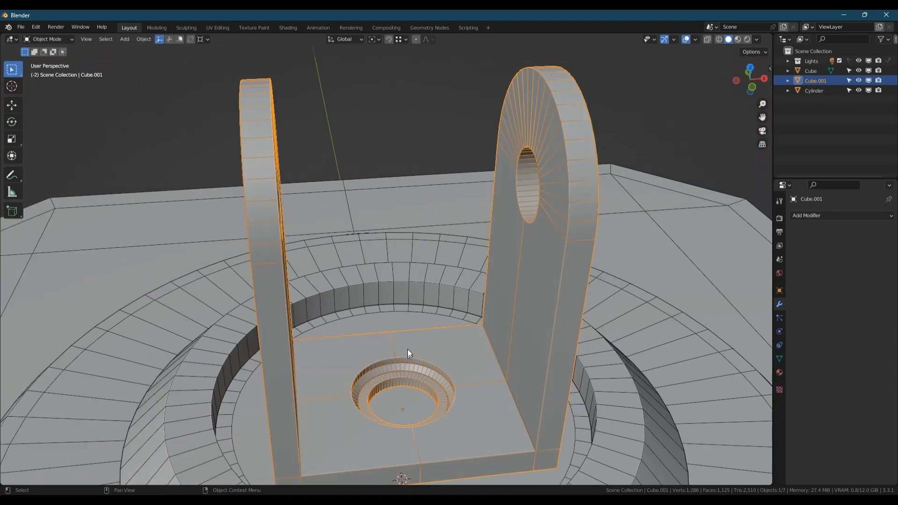
key(Tab)
Step: Shade the bracket smooth with Auto Smooth at 30°
scroll(411, 290, down, 3)
right_click(375, 263)
click(373, 256)
scroll(372, 257, down, 4)
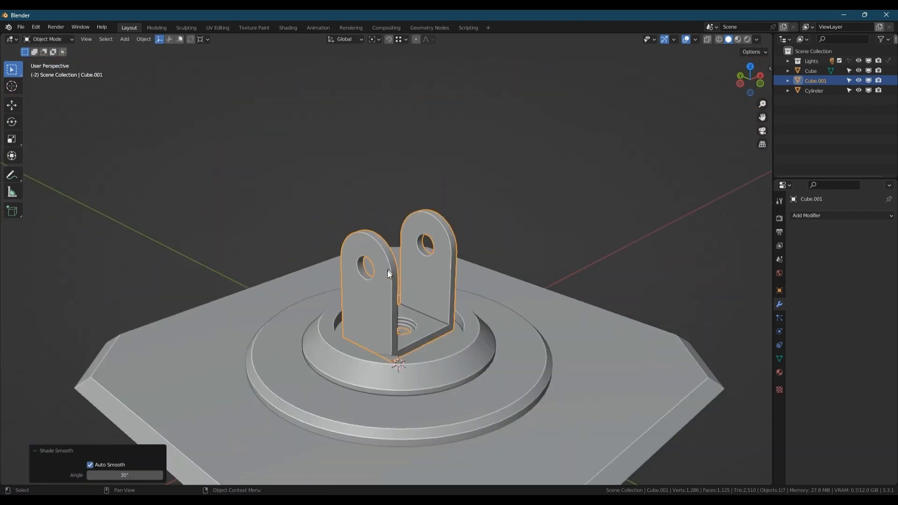
middle_drag(387, 270, 406, 290)
scroll(374, 258, up, 5)
key(shift+a)
mouse_move(396, 258)
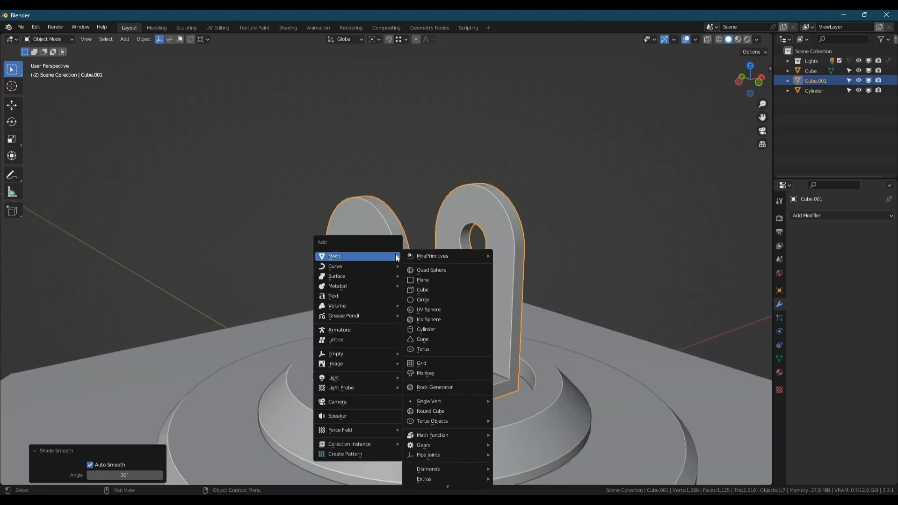
key(Escape)
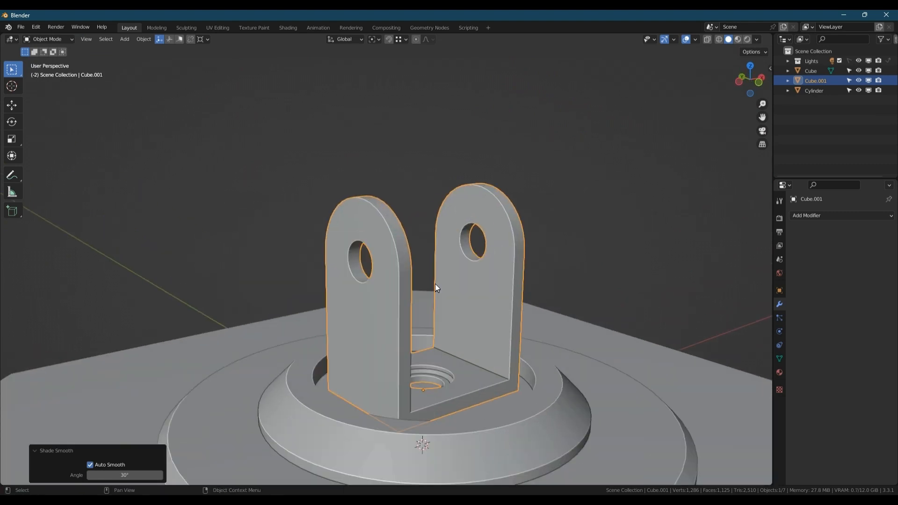
Step: Duplicate the near upright's pin-hole inner faces in place and separate them into their own ring object
key(Tab)
scroll(364, 254, up, 3)
alt+click(358, 264)
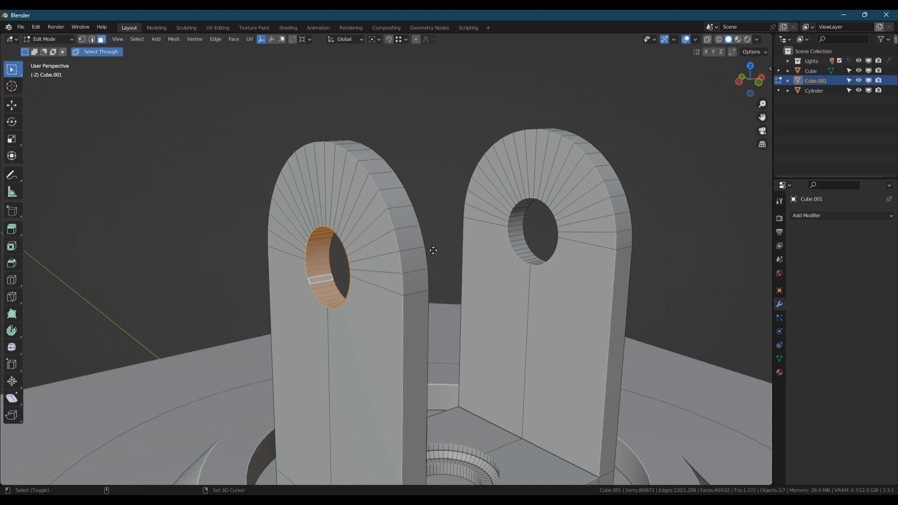
key(shift+d)
key(Escape)
key(p)
click(336, 234)
key(Tab)
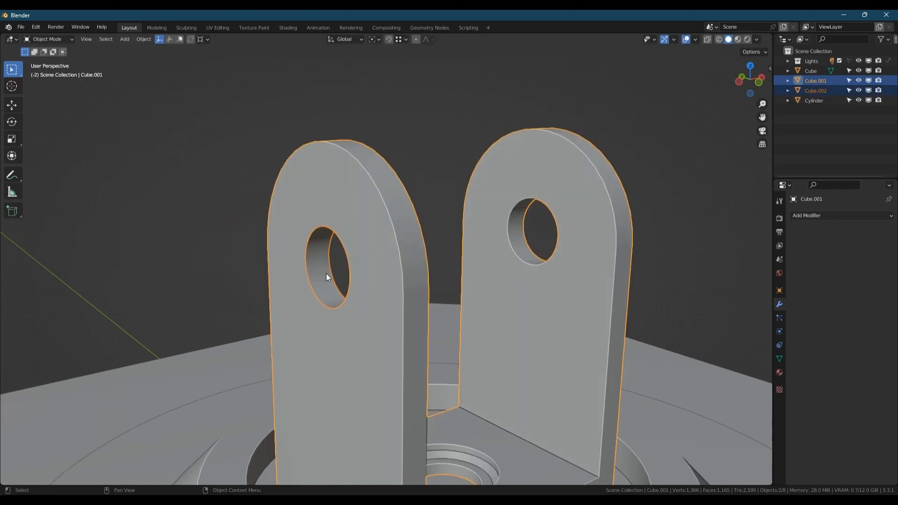
Step: Move the separated ring out of the hole by -0.44432 m along X
click(327, 273)
key(g)
key(x)
key(Return)
Step: Add a cube, scale it to 0.289 and raise it 1.4943 m along Z above the bracket
scroll(423, 255, down, 3)
key(shift+a)
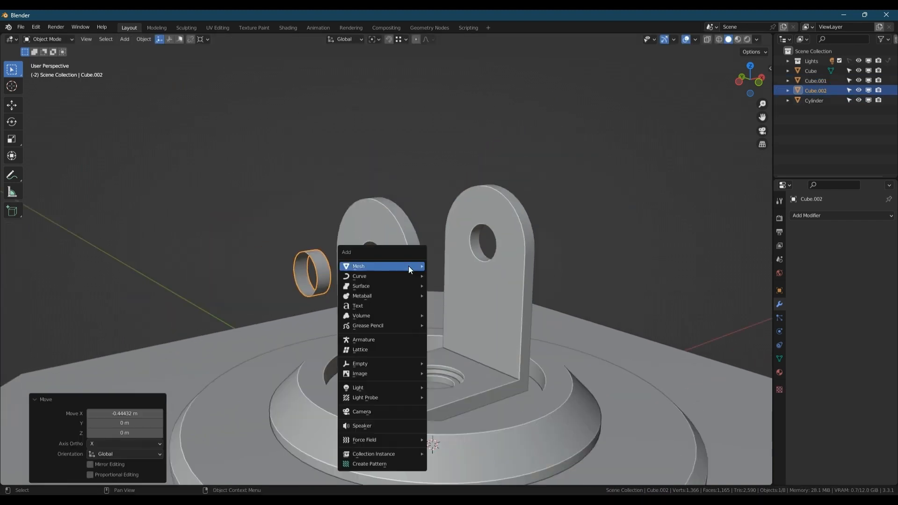
mouse_move(408, 265)
click(460, 82)
key(s)
click(400, 388)
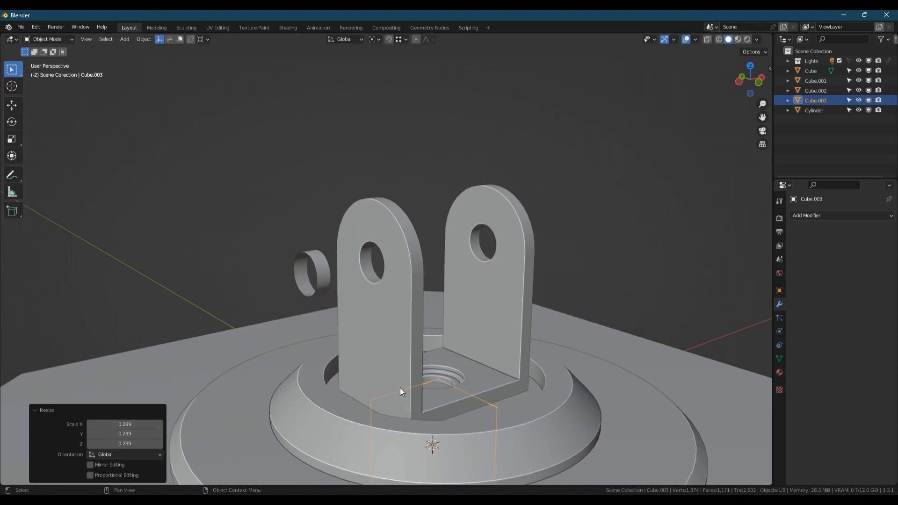
key(g)
key(z)
click(450, 181)
Step: Stretch the cube along Y into a long block and scale its X width to fit between the uprights
middle_drag(450, 183, 446, 213)
scroll(446, 195, down, 3)
key(s)
key(y)
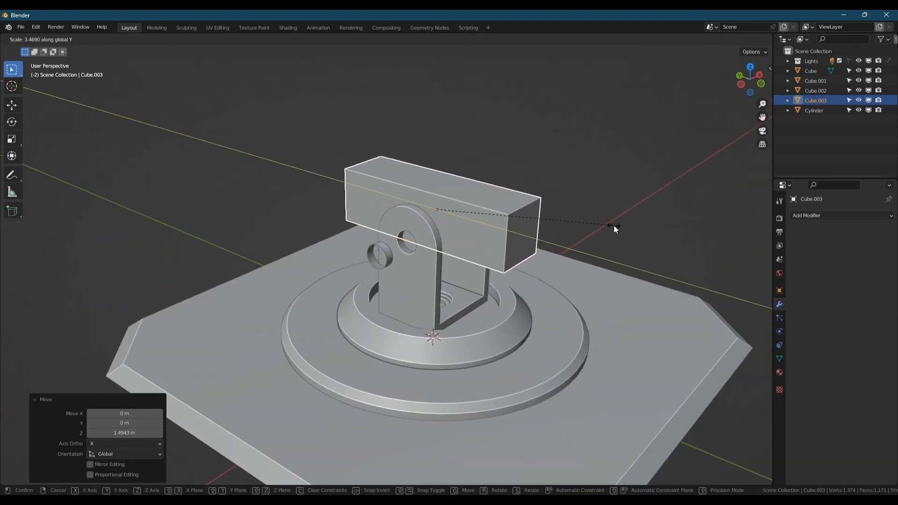
click(575, 229)
middle_drag(575, 229, 405, 191)
scroll(472, 212, up, 3)
key(s)
key(x)
click(464, 211)
Step: Adjust the block's side face along X and lower its bottom face by 0.1454 m
key(Tab)
click(372, 218)
key(g)
key(x)
click(357, 201)
scroll(355, 202, down, 3)
key(g)
click(408, 199)
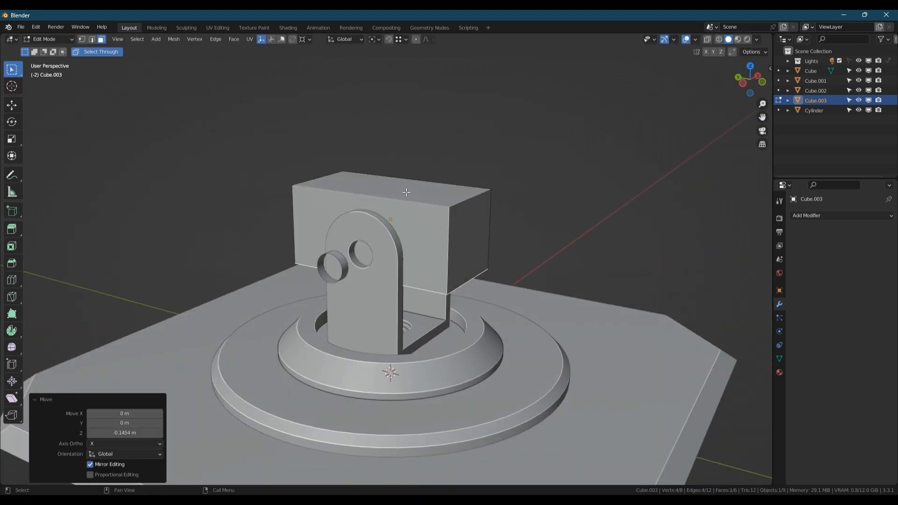
Step: Lower the block's top face by about 0.096 m along Z
click(406, 190)
key(g)
key(z)
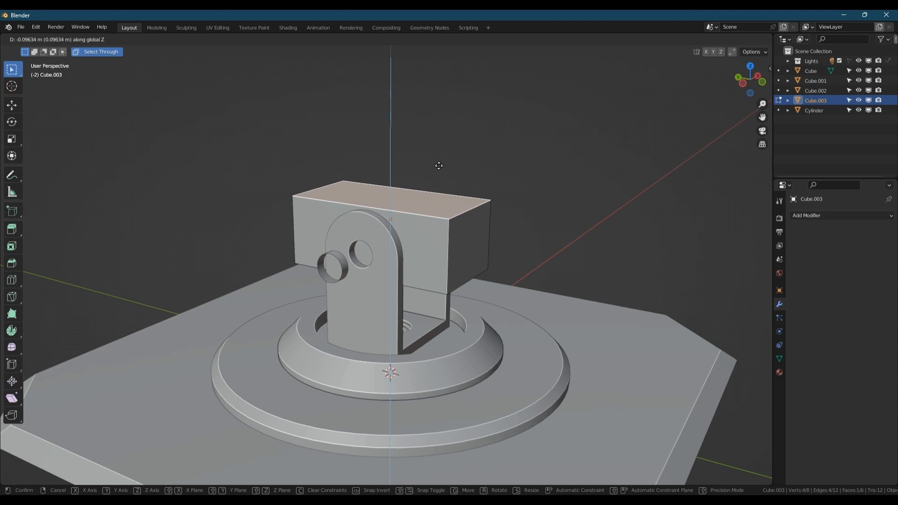
click(438, 165)
Step: Lengthen the block by moving its front end face about -0.199 m and its rear end face 0.30122 m along Y
click(471, 240)
key(g)
key(y)
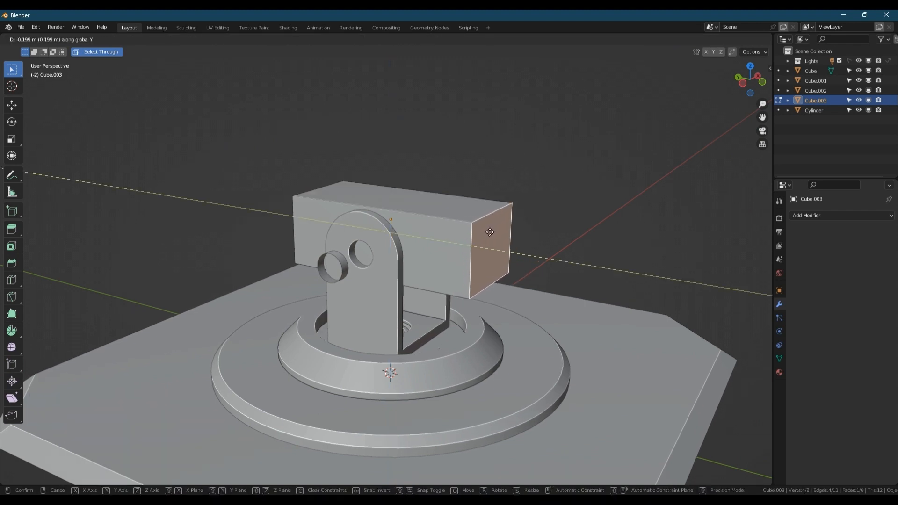
click(490, 232)
middle_drag(490, 232, 561, 234)
click(294, 275)
scroll(414, 235, down, 2)
key(h)
middle_drag(435, 235, 353, 239)
key(ctrl+z)
key(g)
key(y)
click(392, 247)
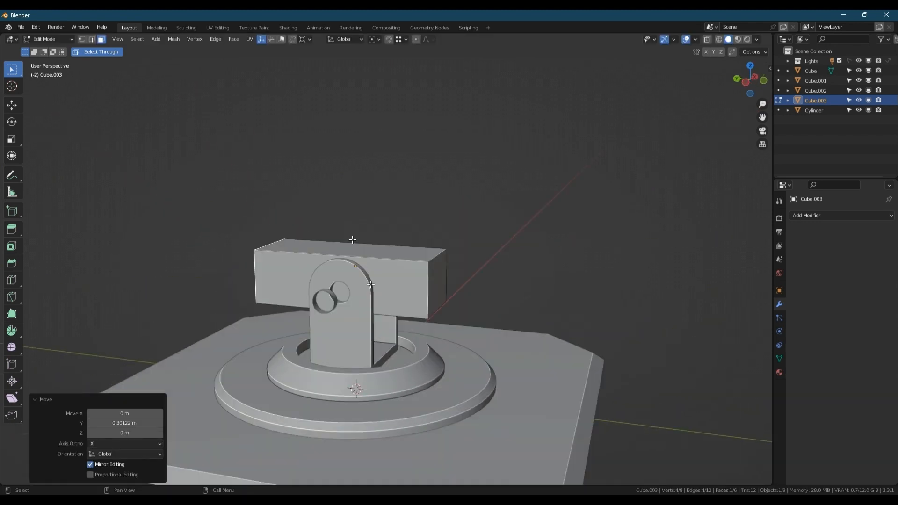
Step: Show the wireframe overlay and add a horizontal loop cut at factor 0.253 and a crosswise loop cut in line with the pin holes
scroll(353, 239, up, 3)
key(shift+w)
scroll(409, 298, up, 1)
key(ctrl+r)
click(369, 304)
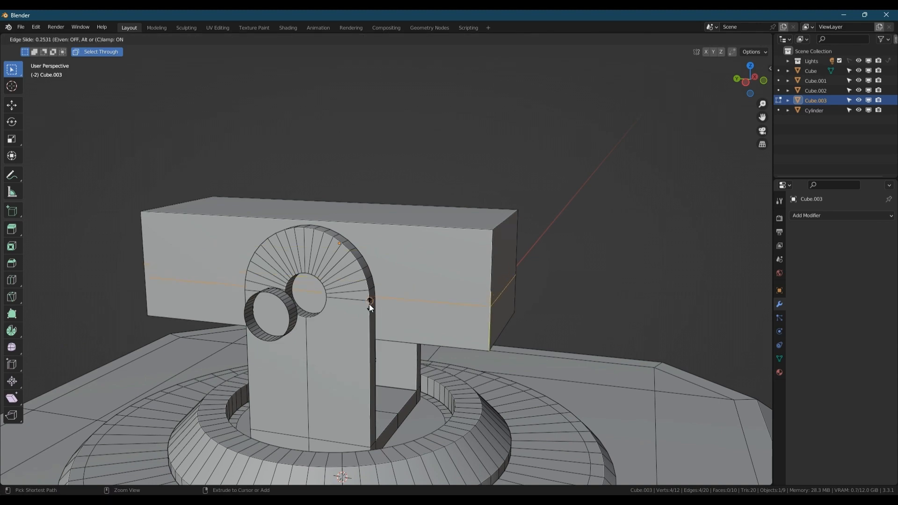
click(369, 304)
key(ctrl+r)
click(309, 318)
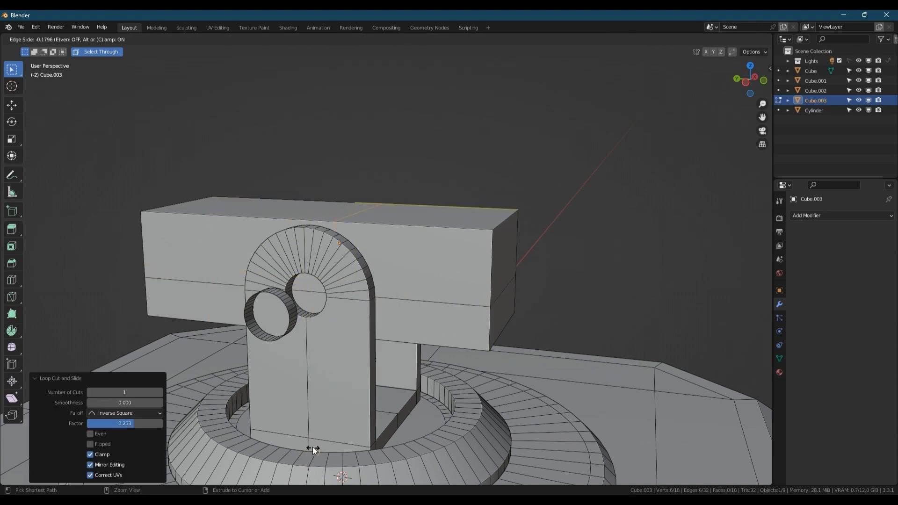
Step: Mirror the block on X with Bisect and Flip enabled on X, and apply the modifier
key(Tab)
middle_drag(316, 287, 340, 265)
key(ctrl+m)
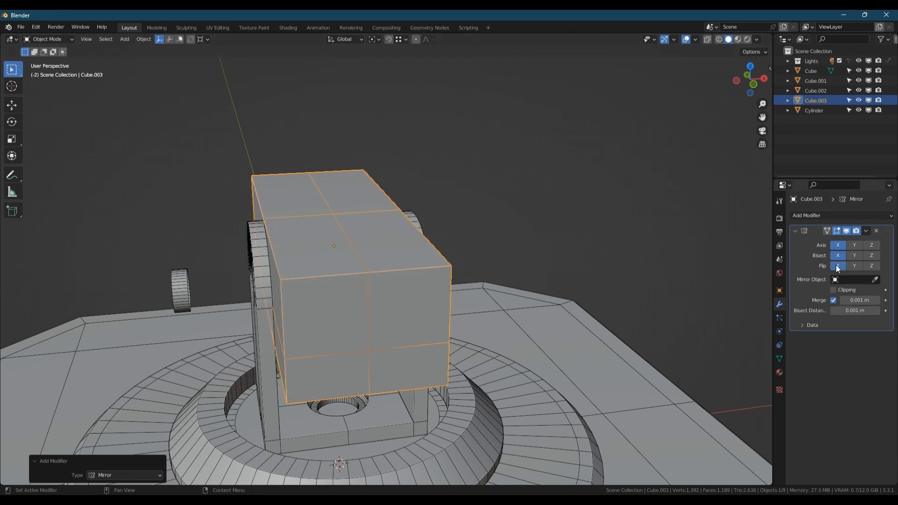
key(ctrl+a)
Step: Merge the block mesh's duplicate vertices by distance and return to Object Mode
key(Tab)
key(a)
key(m)
key(b)
key(Tab)
Step: Fill the ring's inner end and stretch that end along X through the pin hole into the block
middle_drag(164, 316, 214, 318)
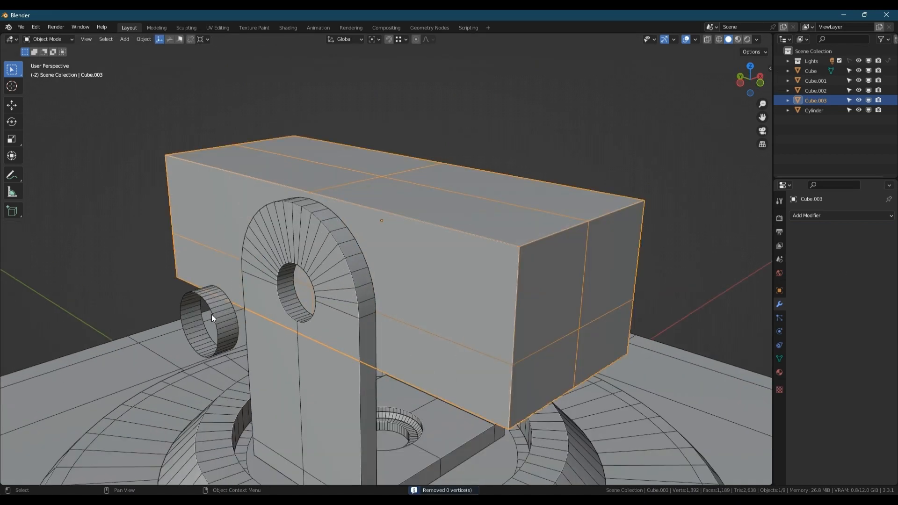
click(220, 314)
key(Tab)
alt+click(236, 309)
key(f)
middle_drag(277, 262, 299, 291)
key(x)
click(339, 295)
key(Tab)
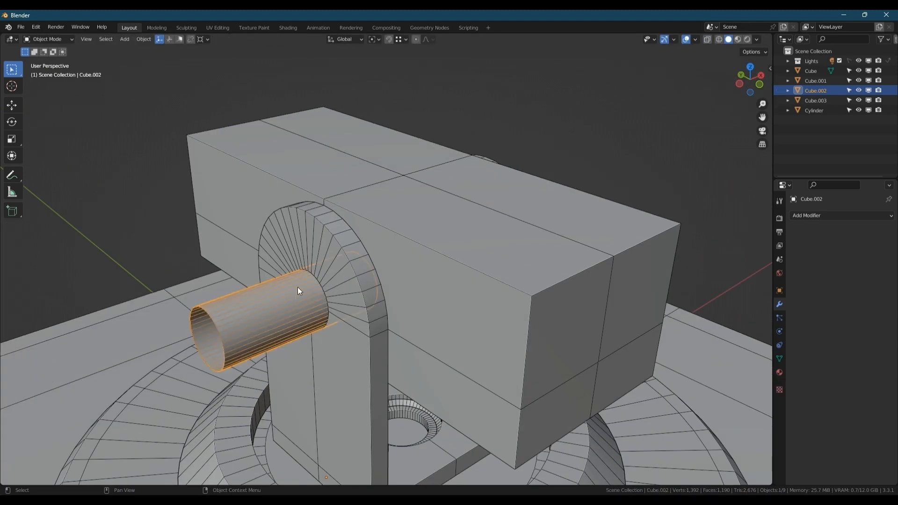
Step: Close the pin cylinder's open outer end with a face and return to Object Mode
key(Tab)
key(3)
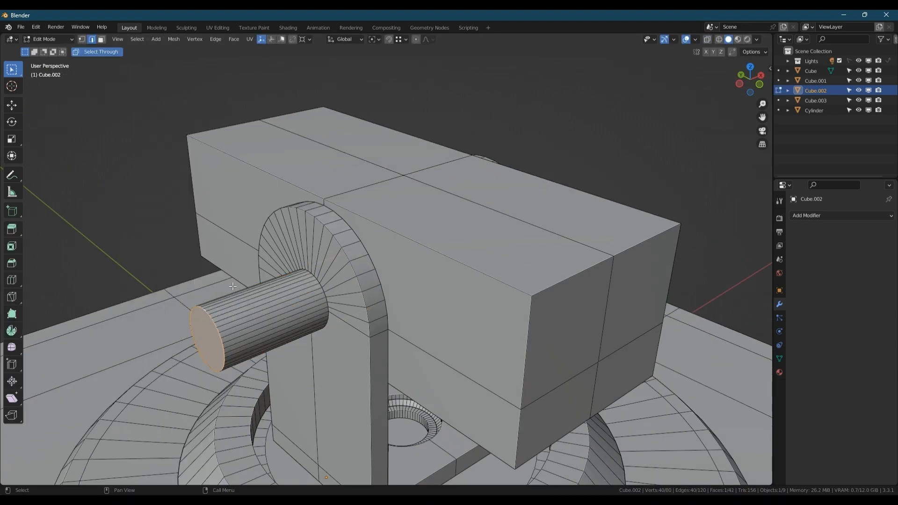
key(a)
right_click(231, 294)
key(Tab)
Step: Join the pin cylinder to the block with a Bool Tool auto union and shade the result smooth with Auto Smooth at 30°
shift+click(498, 268)
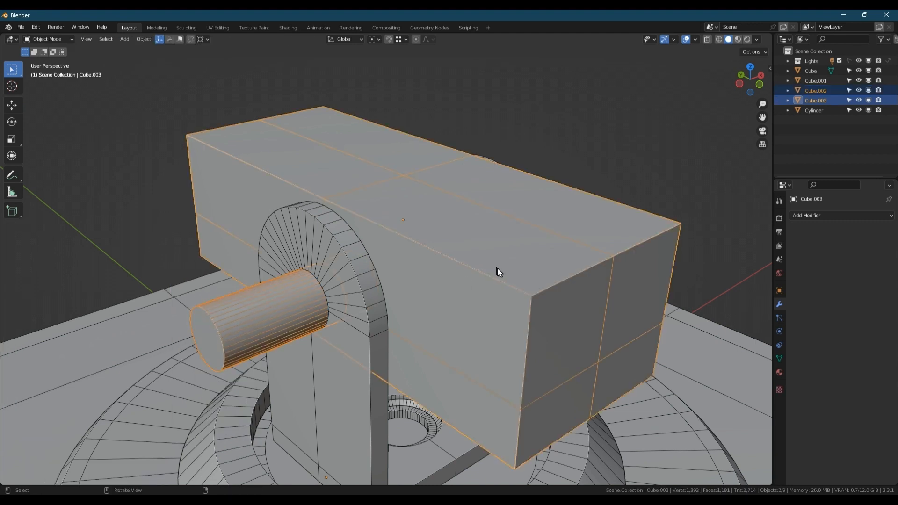
key(shift+ctrl+b)
click(458, 276)
right_click(456, 273)
click(437, 255)
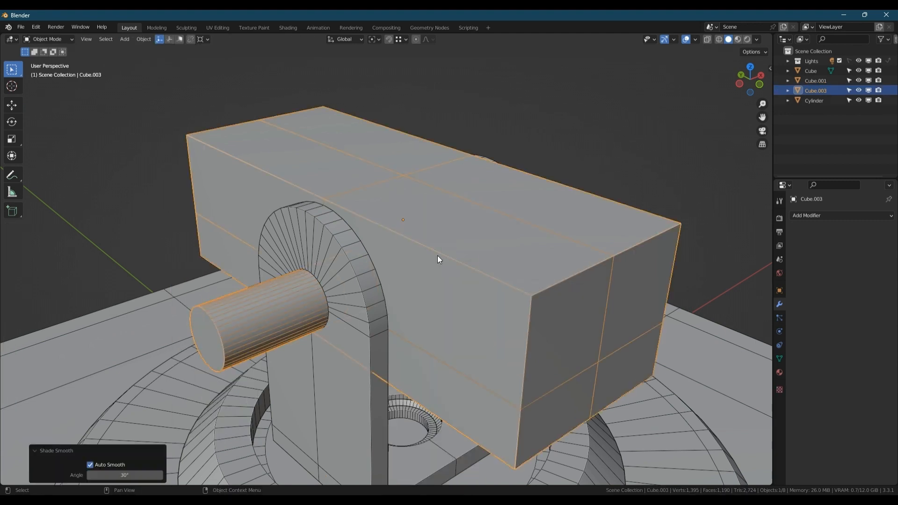
Step: Isolate the block and, in the left orthographic view, knife-cut two vertical and two horizontal lines through it around the pin
key(KP_Divide)
middle_drag(311, 280, 367, 266)
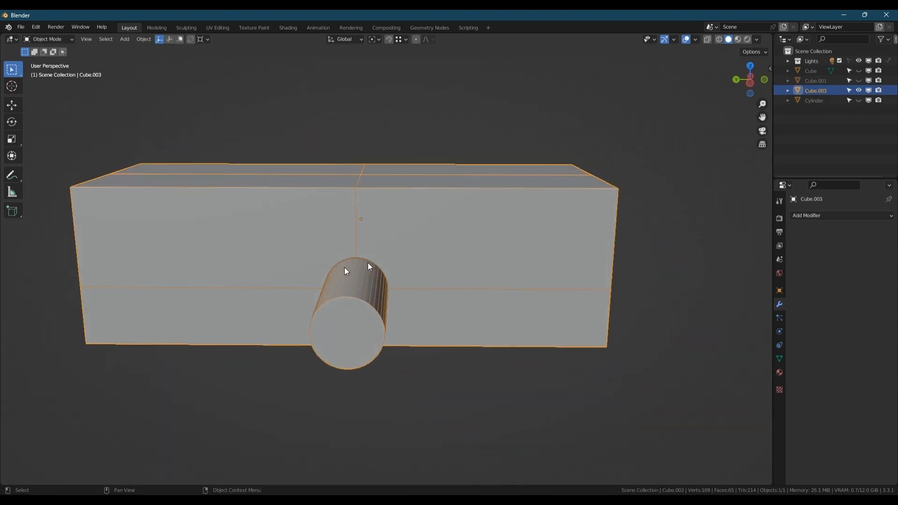
click(754, 75)
key(Tab)
scroll(366, 246, up, 3)
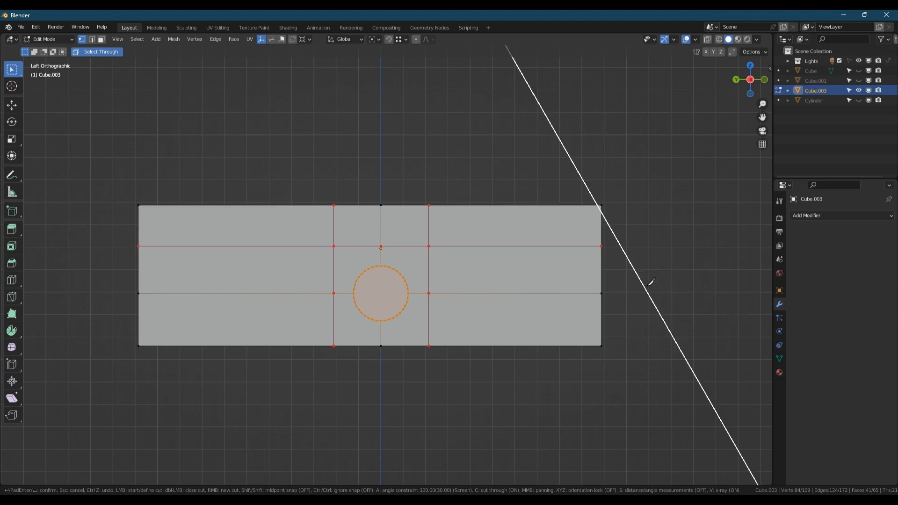
key(Return)
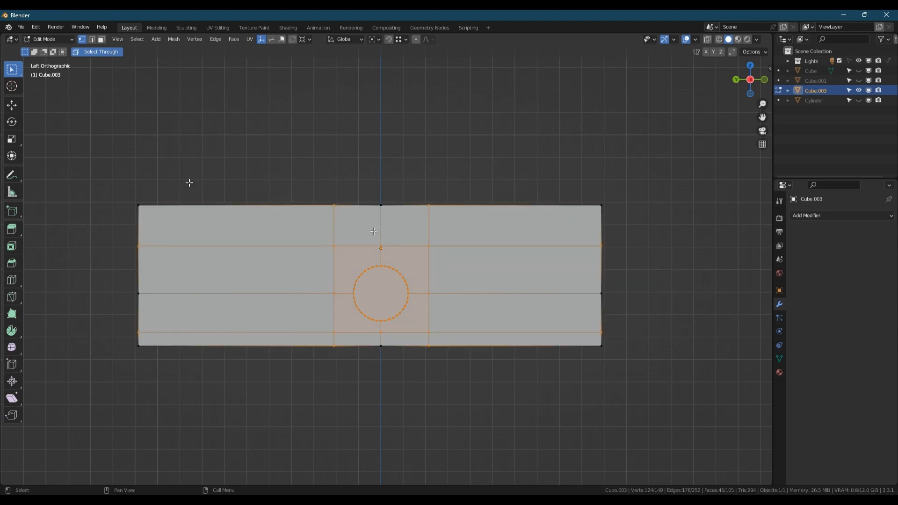
Step: Move the horizontal edge loop above the pin down by 0.037699 m along Z
key(2)
double_click(468, 244)
key(g)
key(z)
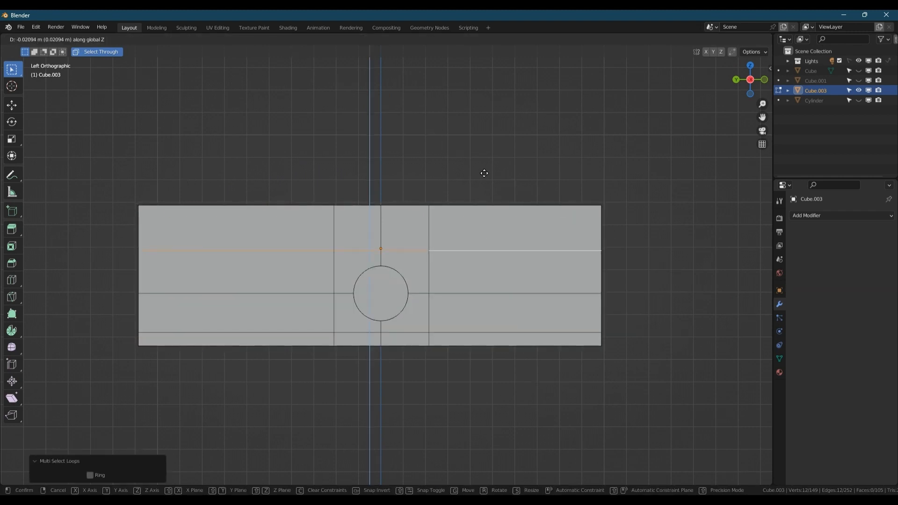
click(487, 176)
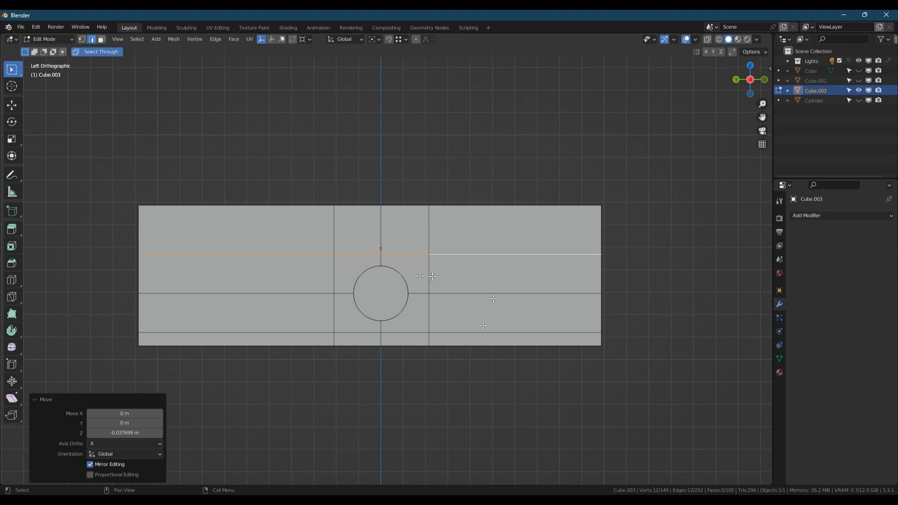
Step: Leave the isolated view and push the pin's end face 0.44432 m along X, flush with the bracket upright
middle_drag(441, 272, 335, 276)
key(Tab)
key(slash)
key(Tab)
click(280, 318)
key(g)
key(x)
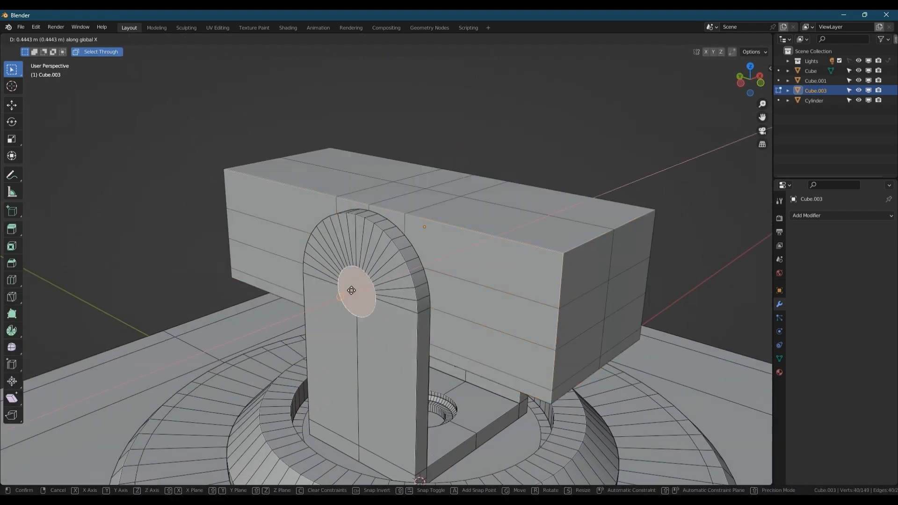
click(374, 274)
Step: Select the boundary edges of the pin's end face and apply all transforms to the block object
scroll(365, 283, up, 3)
key(q)
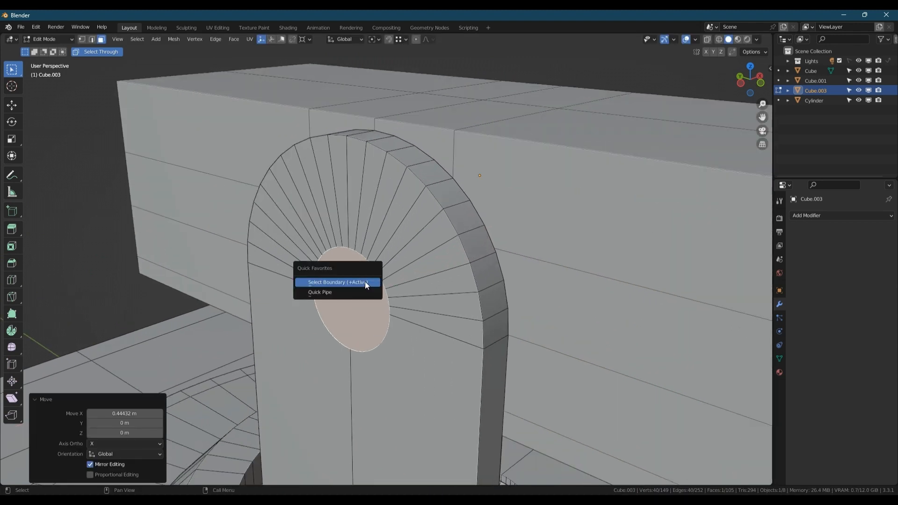
click(365, 282)
key(ctrl+b)
right_click(378, 281)
key(Tab)
key(ctrl+a)
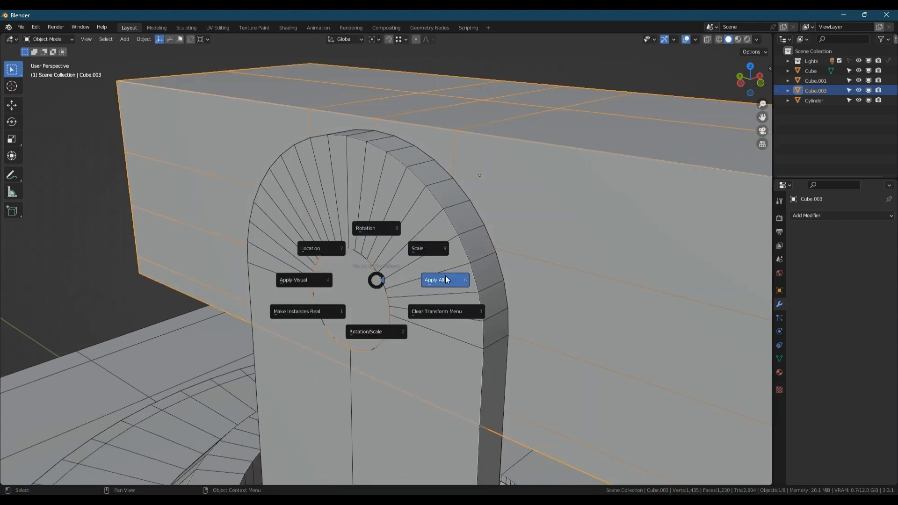
click(446, 277)
Step: Bevel the rim of the pin's end face with one segment about 0.02 m wide
scroll(342, 306, up, 1)
key(Tab)
middle_drag(342, 306, 417, 270)
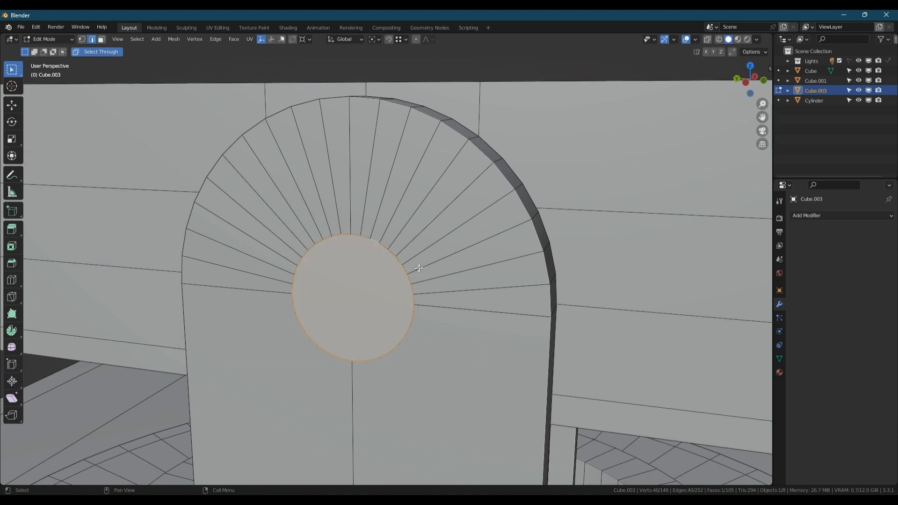
key(ctrl+b)
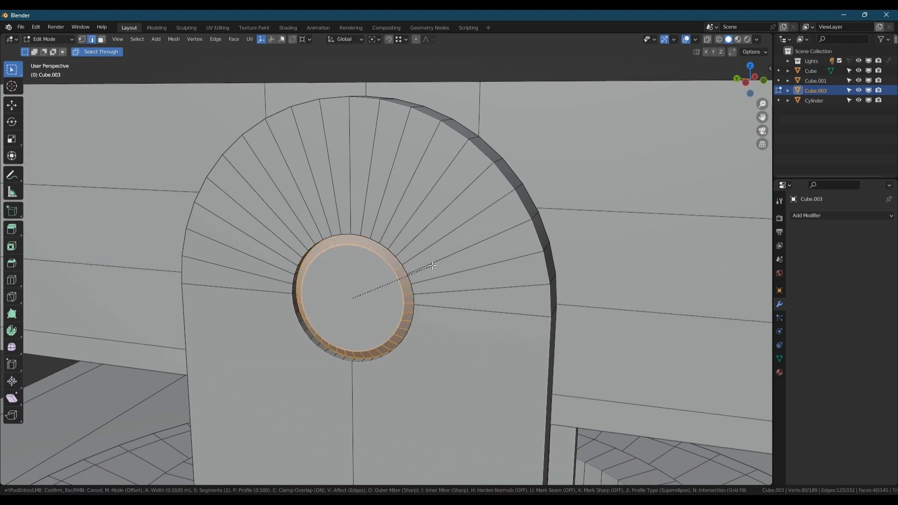
click(433, 266)
Step: Inset the pin's end face by about 0.019 m and extrude it inward by 0.026363 m
key(i)
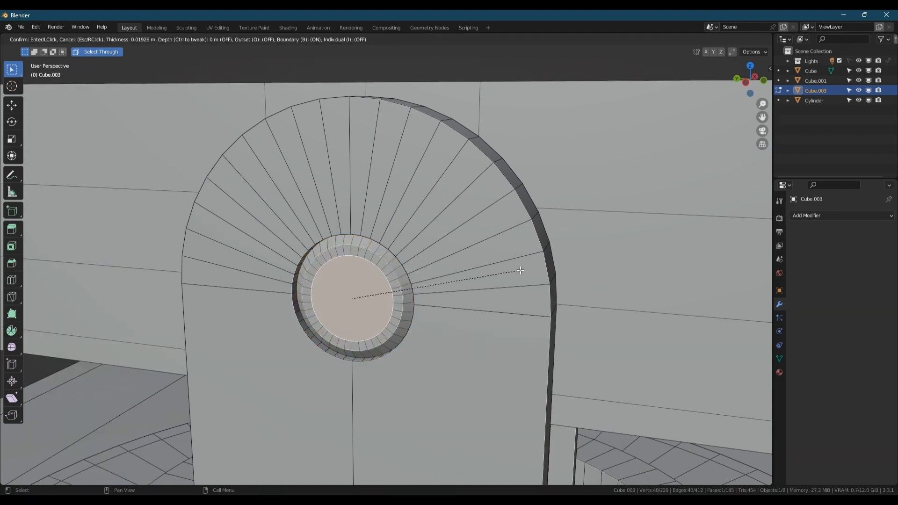
click(521, 271)
key(e)
click(390, 295)
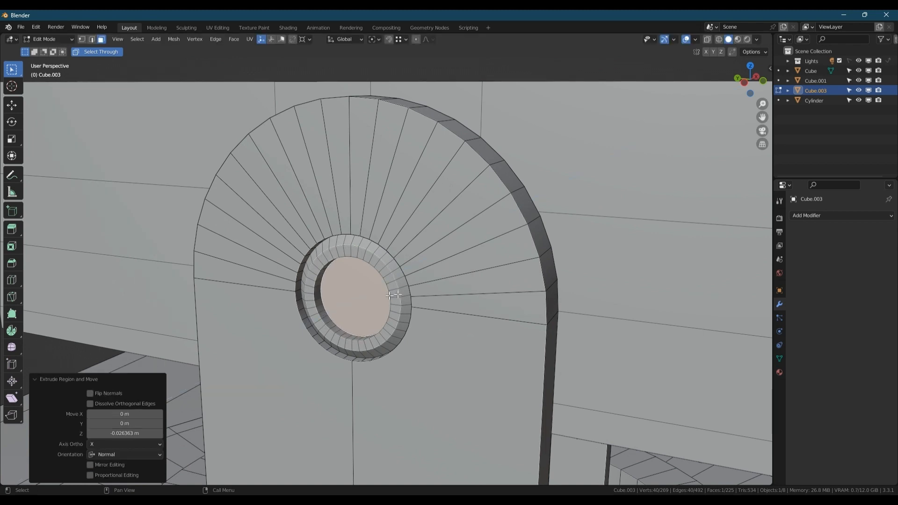
Step: Inset the recessed face by 0.04876 m and extrude the centre outward by 0.026363 m as a small boss
key(i)
click(382, 297)
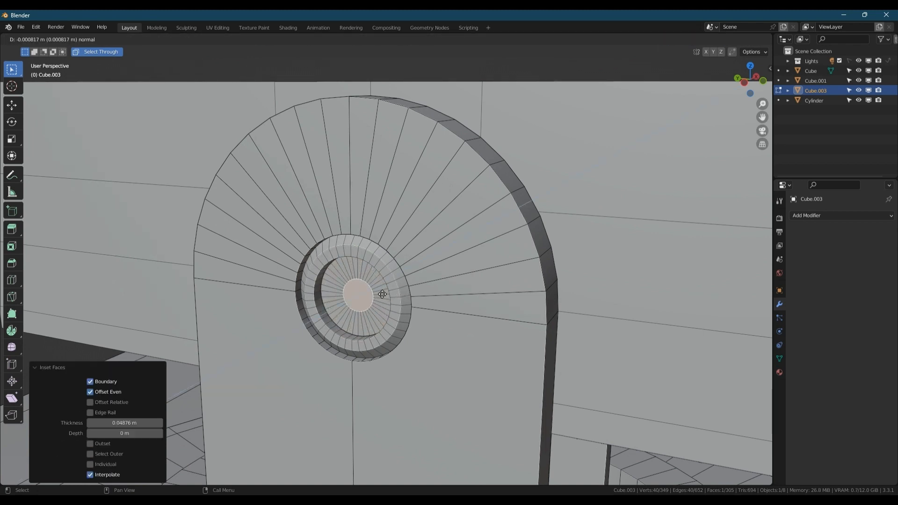
click(382, 294)
Step: Inset the small boss's end face and bevel its outer rim with a single segment
scroll(357, 293, up, 2)
key(i)
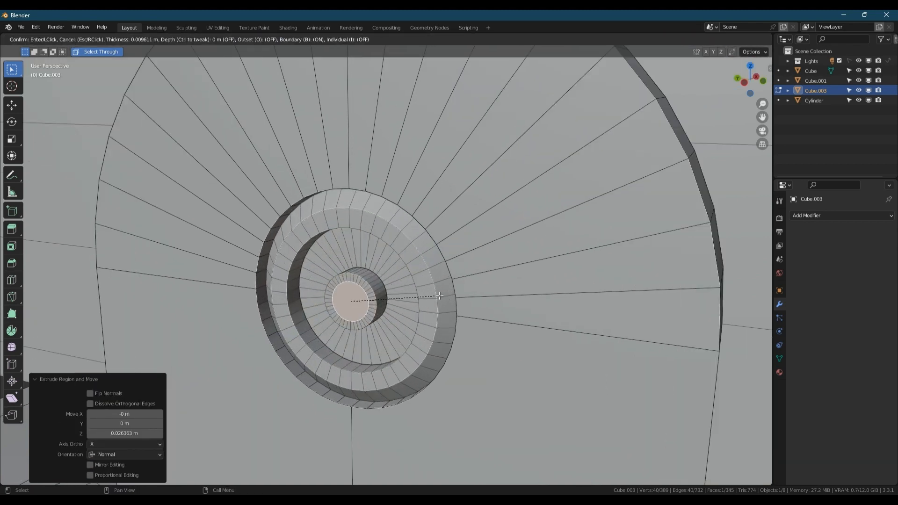
click(370, 290)
key(2)
alt+click(373, 288)
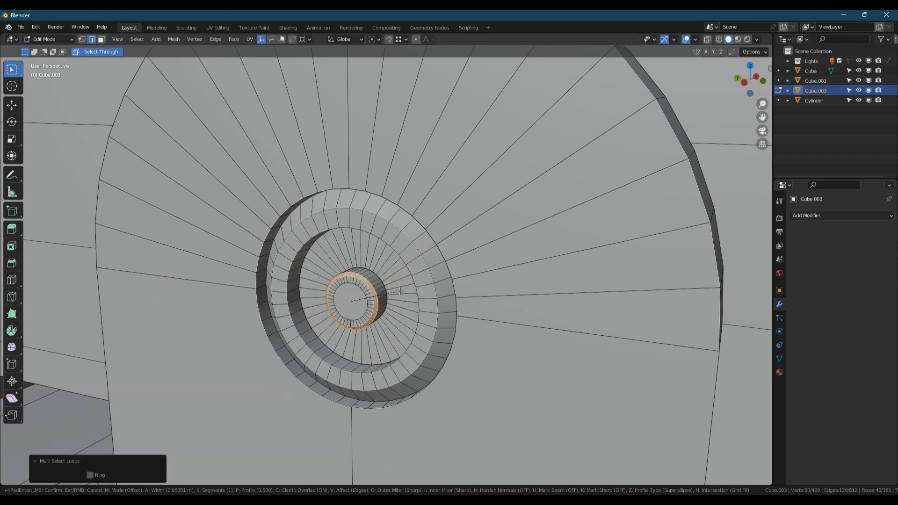
click(409, 294)
Step: Merge all duplicate vertices of the block and pin mesh by distance and return to Object Mode
key(a)
key(m)
click(384, 294)
key(Tab)
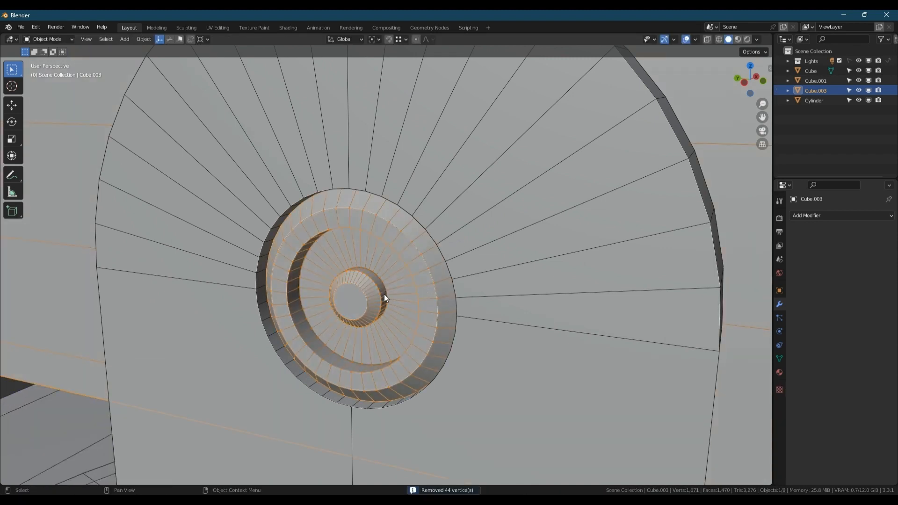
Step: Scale the base slab's whole mesh to about 0.78 in X and Y only, keeping its thickness
scroll(383, 295, down, 5)
scroll(382, 290, down, 5)
middle_drag(448, 268, 397, 287)
scroll(399, 274, down, 8)
scroll(395, 290, up, 2)
key(Tab)
key(Tab)
click(461, 419)
key(Tab)
middle_drag(570, 383, 585, 371)
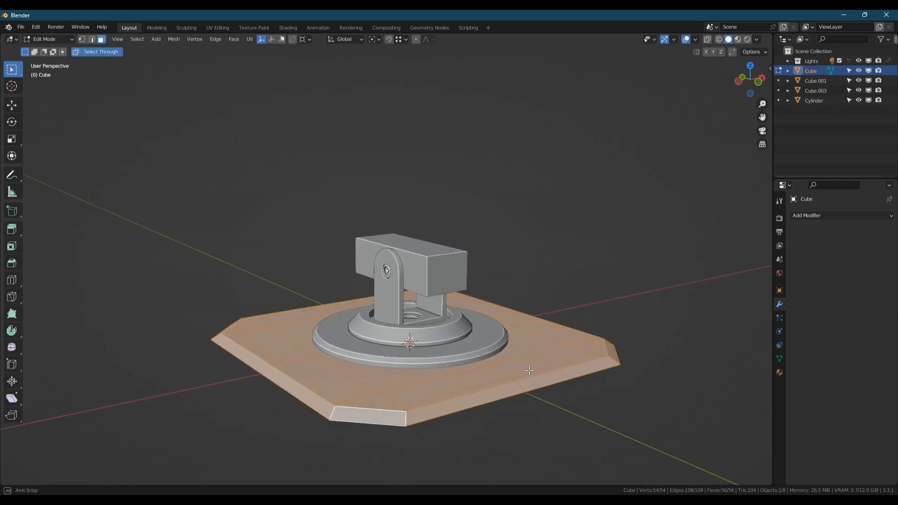
key(s)
key(shift+z)
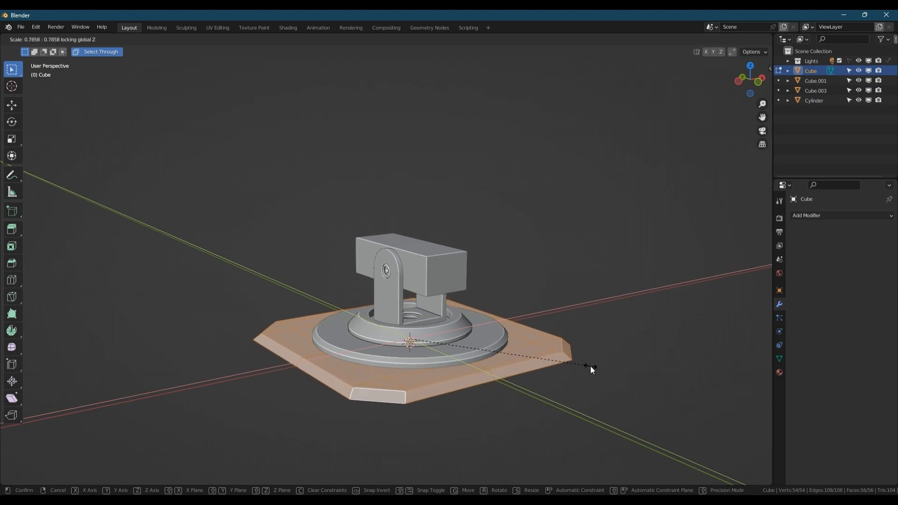
click(586, 364)
key(Tab)
Step: Bevel the outer circular rim of the pivot hole in the bracket's arched arm
middle_drag(478, 328, 431, 300)
scroll(403, 290, up, 5)
scroll(442, 280, up, 3)
click(428, 304)
key(Tab)
scroll(412, 327, up, 3)
key(2)
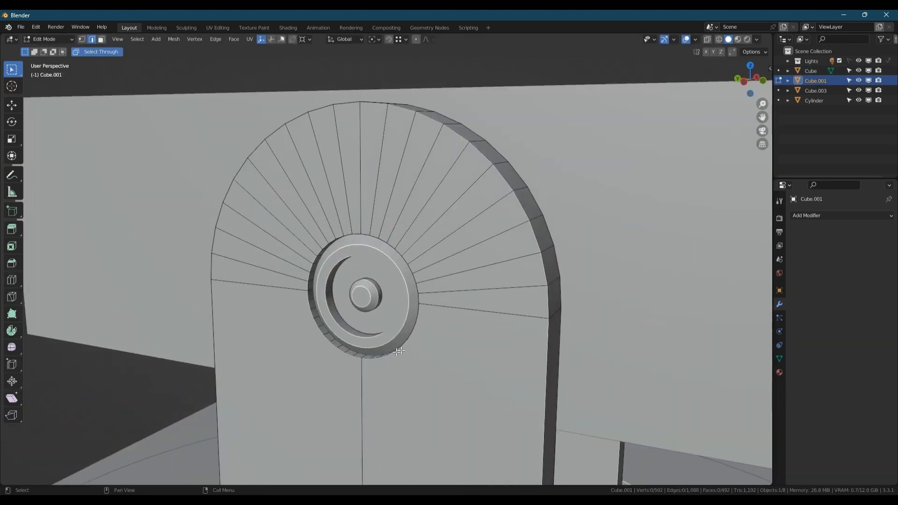
alt+click(399, 350)
alt+shift+click(331, 348)
scroll(323, 278, down, 4)
mouse_move(393, 278)
middle_down()
mouse_move(350, 276)
mouse_move(397, 276)
middle_up()
scroll(396, 276, up, 4)
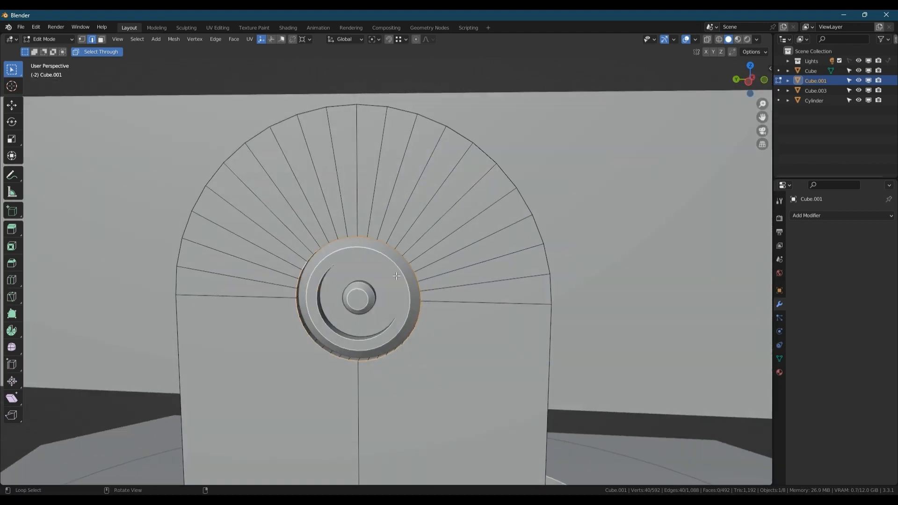
click(470, 303)
middle_drag(470, 303, 353, 284)
key(Tab)
scroll(383, 300, down, 5)
Step: Mirror the bracket across X with Bisect and Flip enabled on X, and apply the modifier
key(q)
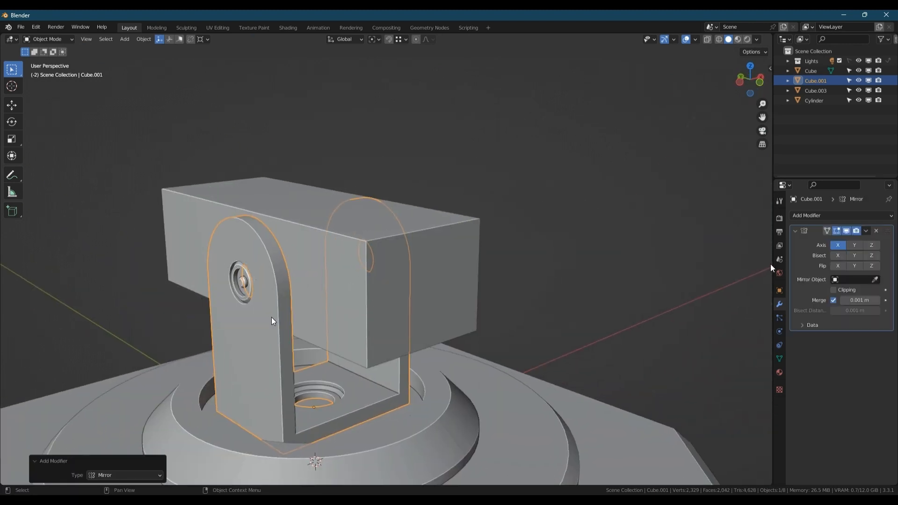
click(838, 256)
click(836, 268)
middle_drag(576, 252, 472, 248)
key(ctrl+a)
Step: Mirror the pinned block across X with Bisect and Flip enabled on X, and apply the modifier
click(435, 211)
key(q)
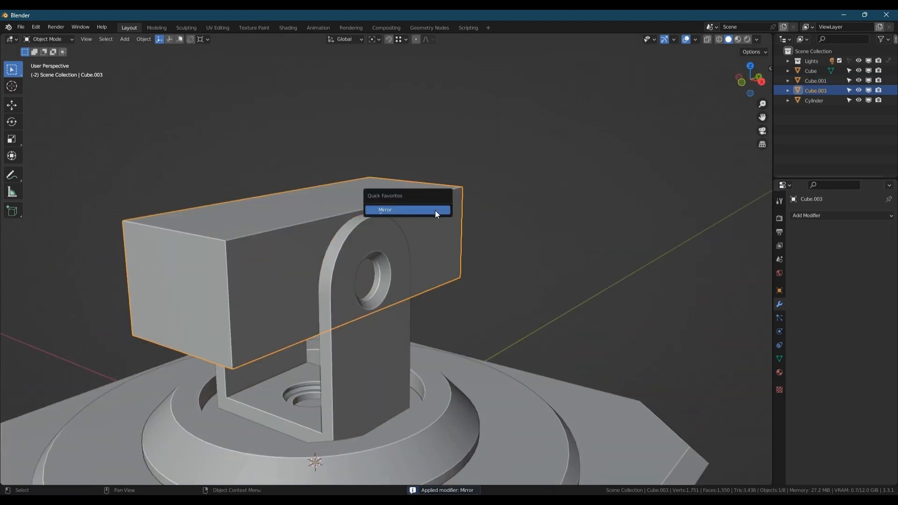
click(435, 211)
click(842, 258)
click(837, 267)
key(ctrl+a)
Step: Add two loop cuts around the block, one near each of its long ends
scroll(419, 306, down, 3)
middle_drag(385, 311, 539, 310)
middle_drag(291, 283, 224, 250)
key(Tab)
mouse_move(191, 250)
middle_down()
mouse_move(175, 251)
mouse_move(202, 251)
mouse_move(181, 249)
middle_up()
middle_drag(313, 278, 397, 283)
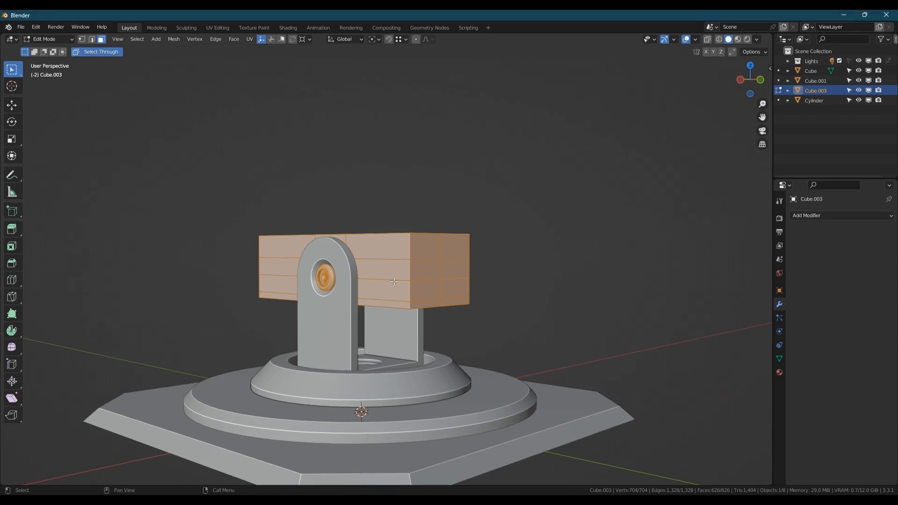
middle_drag(370, 239, 397, 258)
click(295, 248)
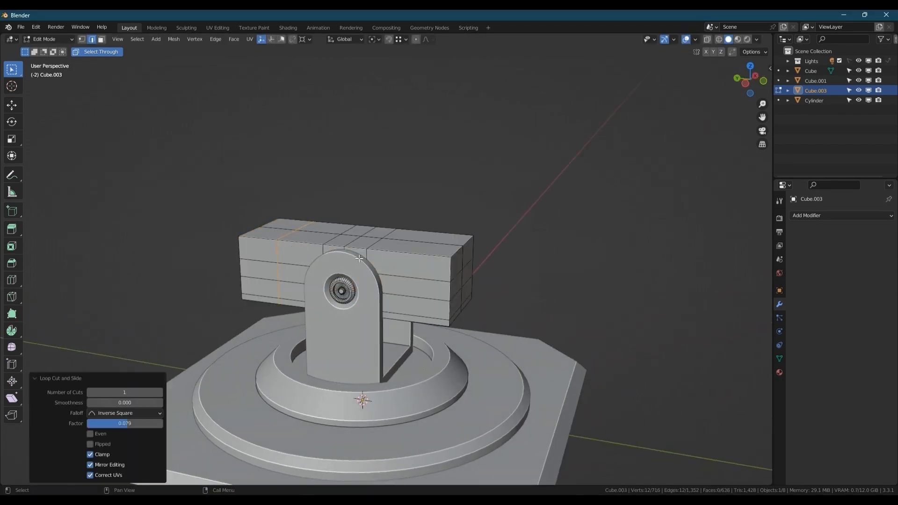
click(416, 248)
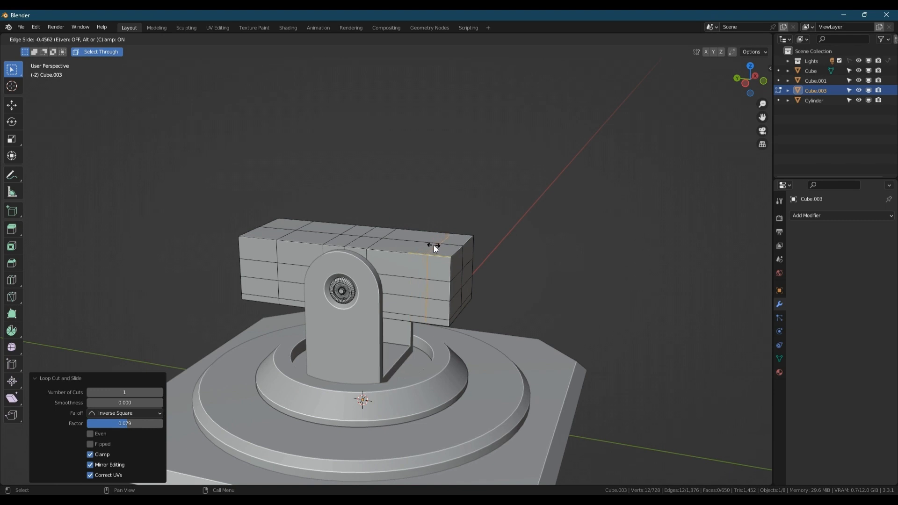
click(430, 246)
middle_drag(245, 225, 343, 243)
key(3)
click(327, 243)
ctrl+shift+click(406, 251)
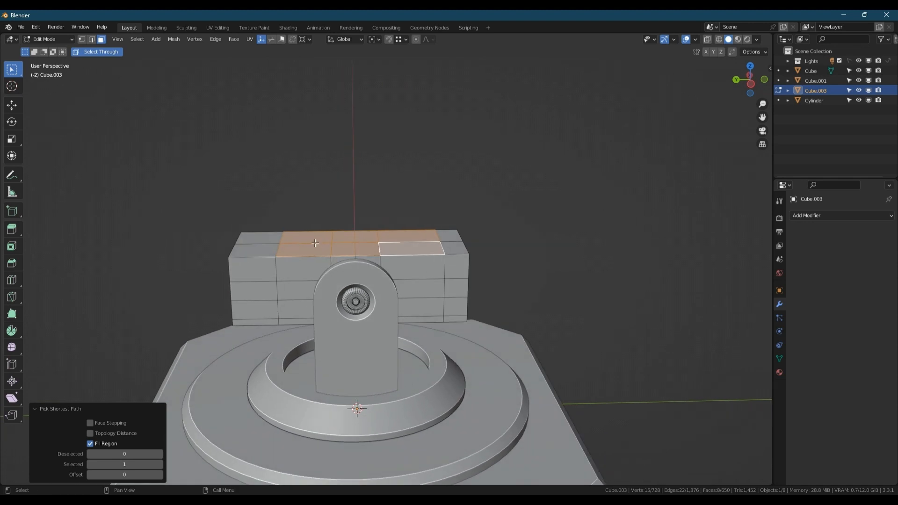
click(752, 84)
middle_drag(291, 229, 281, 252)
Step: Bevel the two loops near the block's ends with one segment and a width of about 0.025 m
key(2)
alt+click(274, 268)
alt+shift+click(442, 269)
key(ctrl+b)
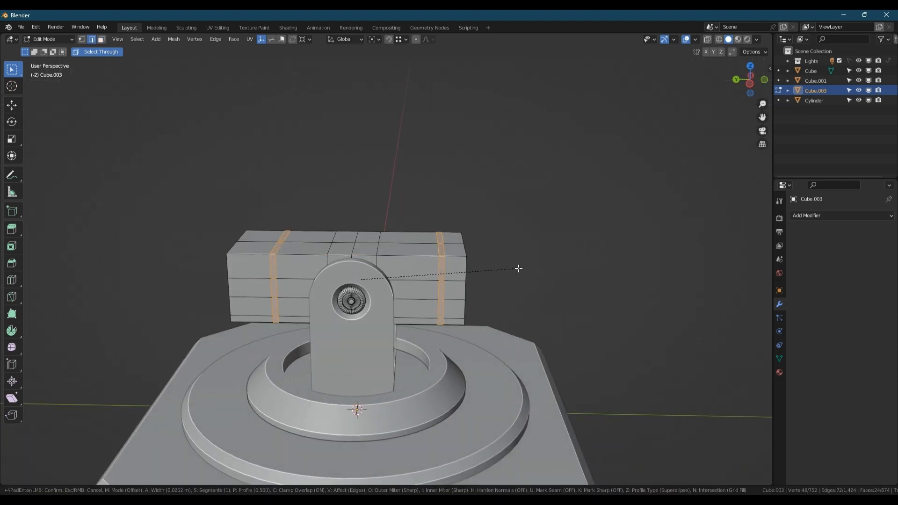
click(520, 269)
Step: Lower the block's top faces between the two bevelled bands by about 0.05 m along Z
key(3)
click(310, 238)
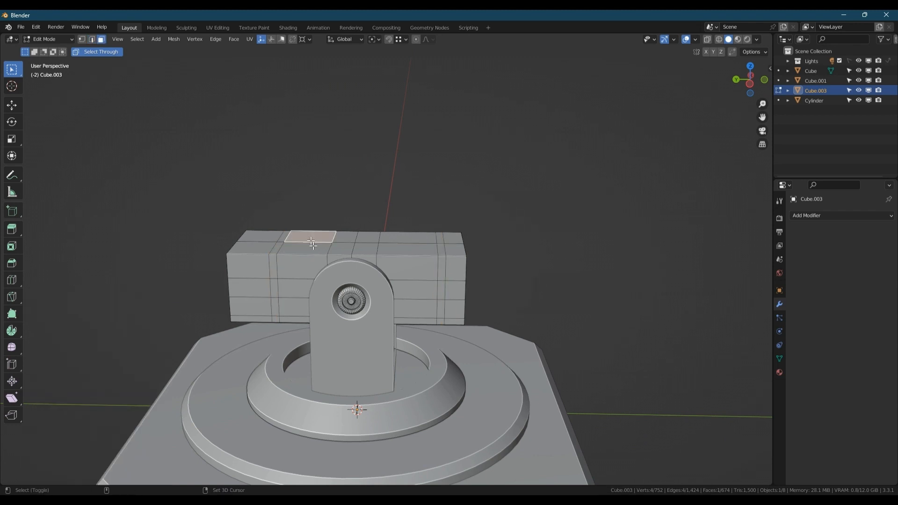
ctrl+shift+click(397, 248)
key(g)
key(z)
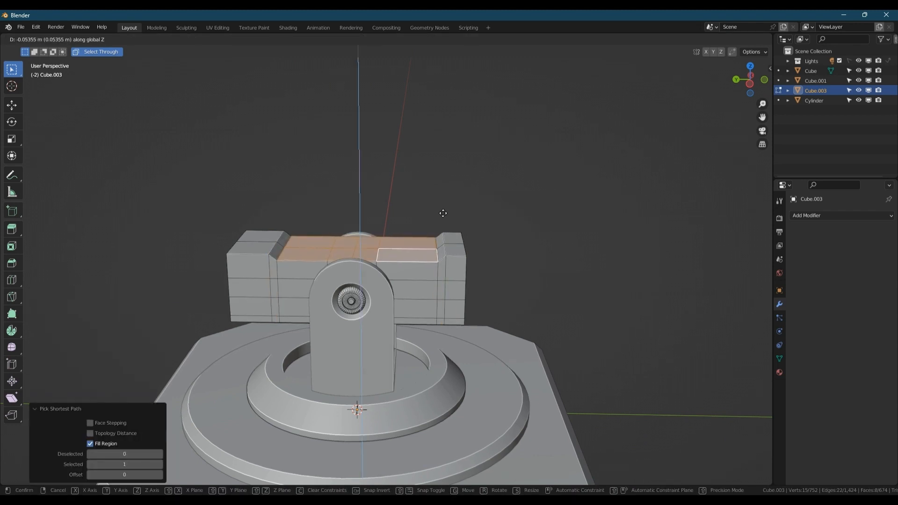
click(442, 215)
Step: Raise the block's underside faces between the two bevelled bands slightly along Z
middle_drag(413, 232, 431, 187)
click(297, 299)
middle_drag(298, 298, 277, 297)
ctrl+shift+click(425, 310)
key(g)
key(z)
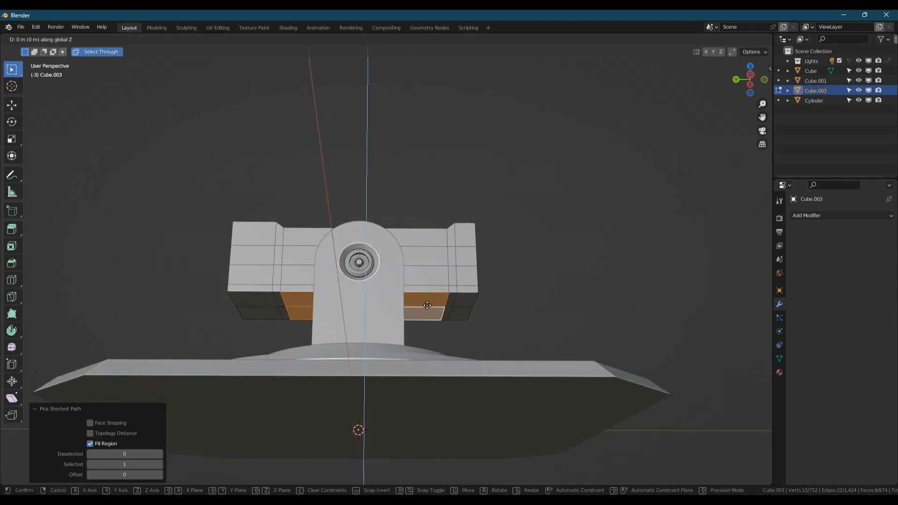
click(433, 302)
Step: Hide every object except the block and resume editing its mesh
middle_drag(433, 302, 409, 297)
key(Tab)
key(shift+h)
key(Tab)
Step: Inset the two faces right of the pin and merge each one's inset vertices into its outer corner vertex
scroll(317, 288, up, 3)
middle_drag(317, 287, 364, 292)
scroll(369, 288, up, 3)
click(405, 268)
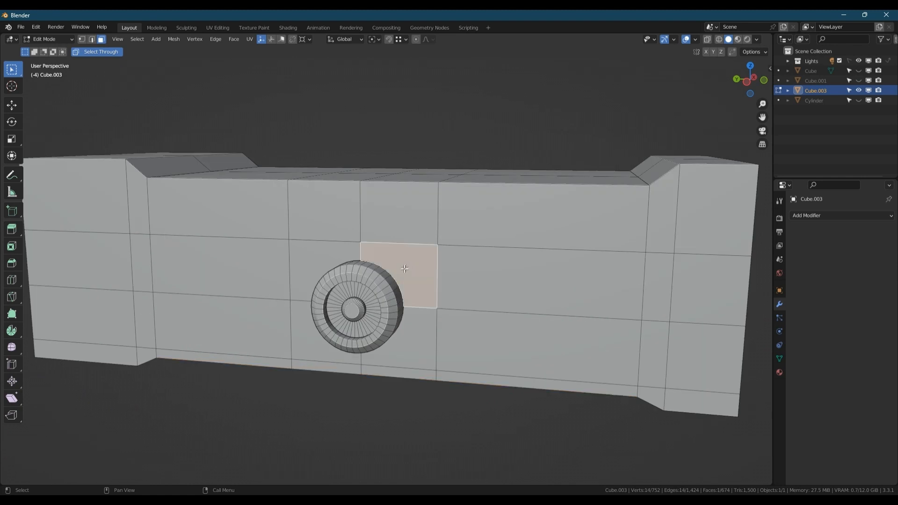
middle_drag(468, 286, 493, 281)
key(1)
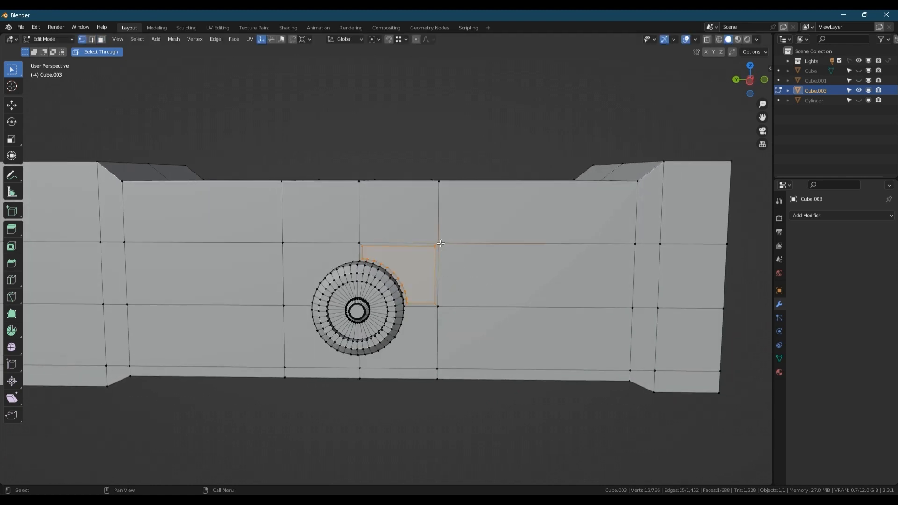
key(m)
click(425, 235)
key(ctrl+z)
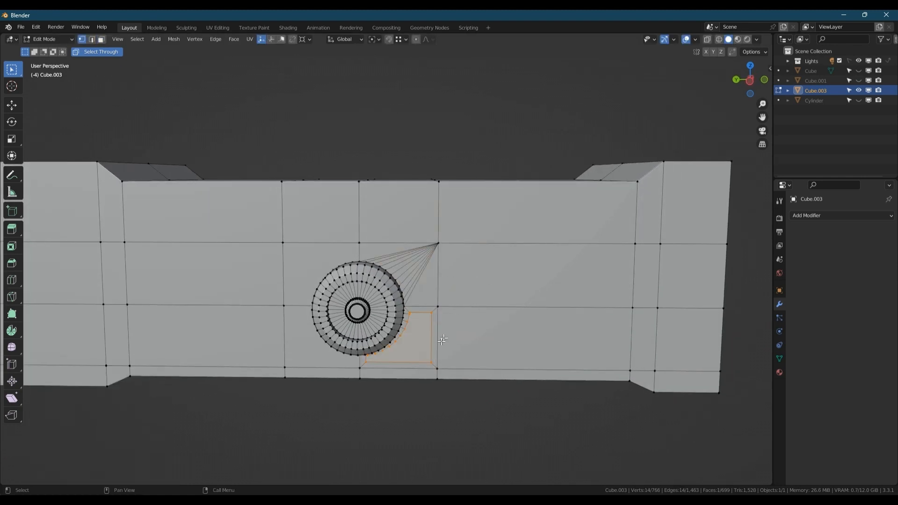
key(m)
click(440, 369)
Step: Inset the two faces left of the pin and merge each one's inset vertices into its outer corner vertex
key(3)
click(309, 347)
key(i)
key(1)
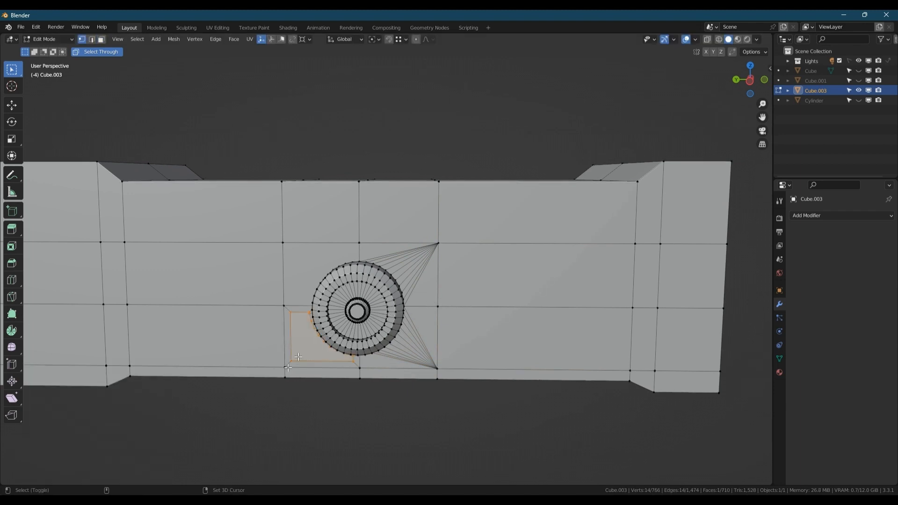
shift+click(298, 357)
key(m)
click(309, 352)
key(3)
click(307, 273)
key(i)
shift+click(283, 242)
key(m)
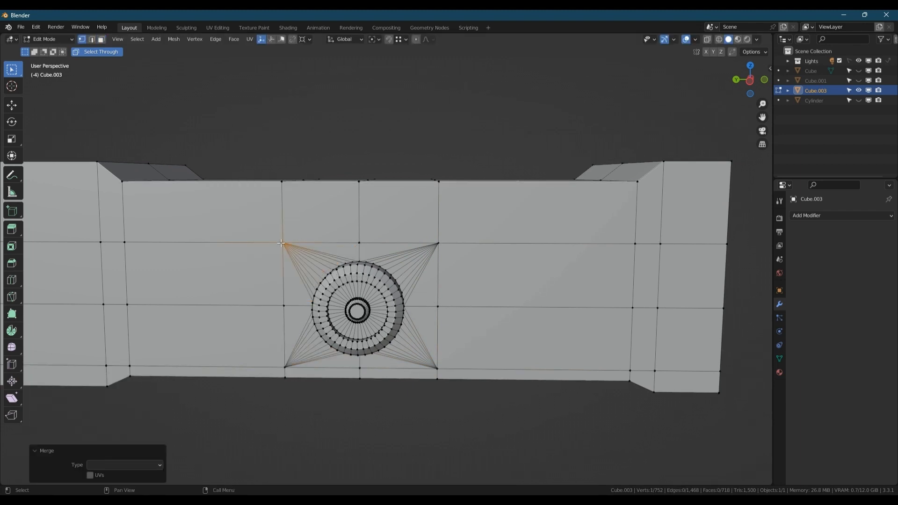
Step: Mirror the reworked topology around the pin onto the block's opposite side and apply the Mirror modifier
key(Tab)
scroll(280, 260, down, 3)
key(Tab)
key(Tab)
middle_drag(442, 296, 304, 276)
key(q)
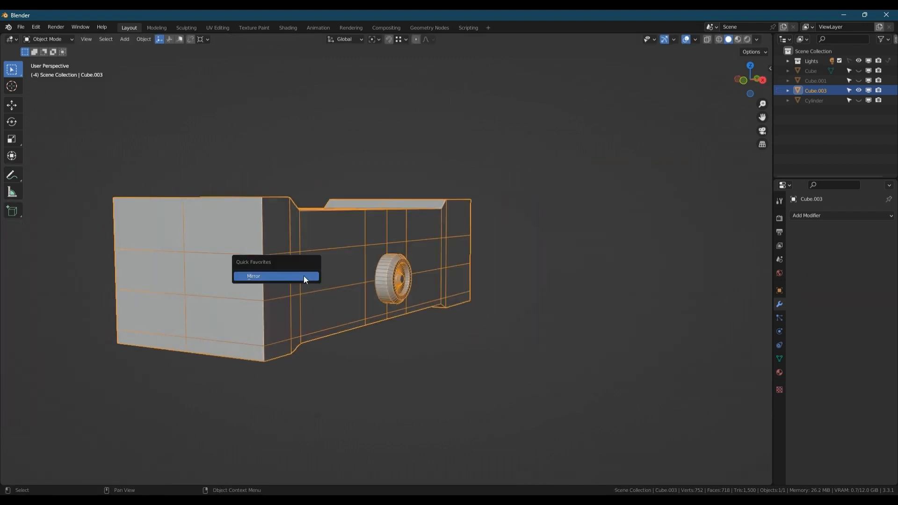
click(304, 276)
key(ctrl+a)
key(Tab)
key(Tab)
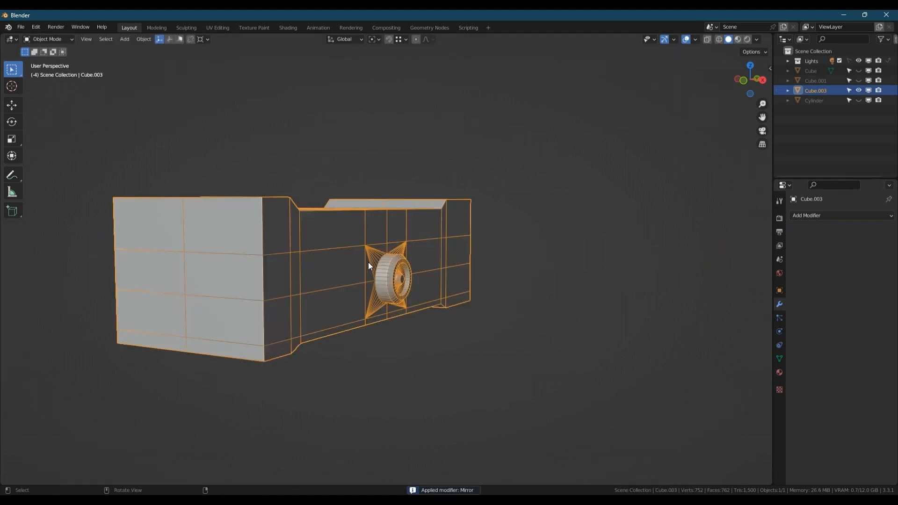
Step: Unhide all of the turret's hidden objects
key(alt+h)
middle_drag(368, 262, 265, 262)
key(shift+w)
scroll(442, 273, down, 3)
scroll(442, 273, down, 2)
scroll(380, 261, up, 4)
scroll(380, 261, down, 3)
scroll(265, 262, up, 1)
key(shift+a)
mouse_move(265, 261)
click(326, 99)
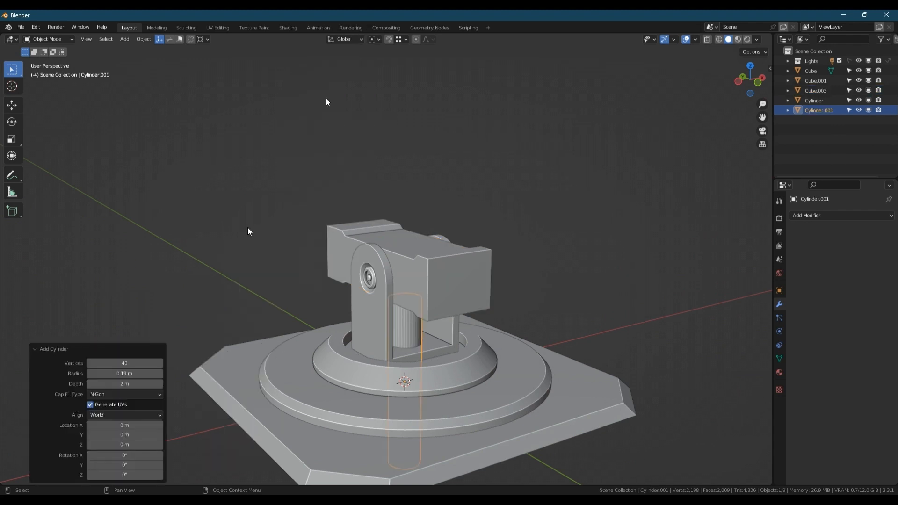
key(Return)
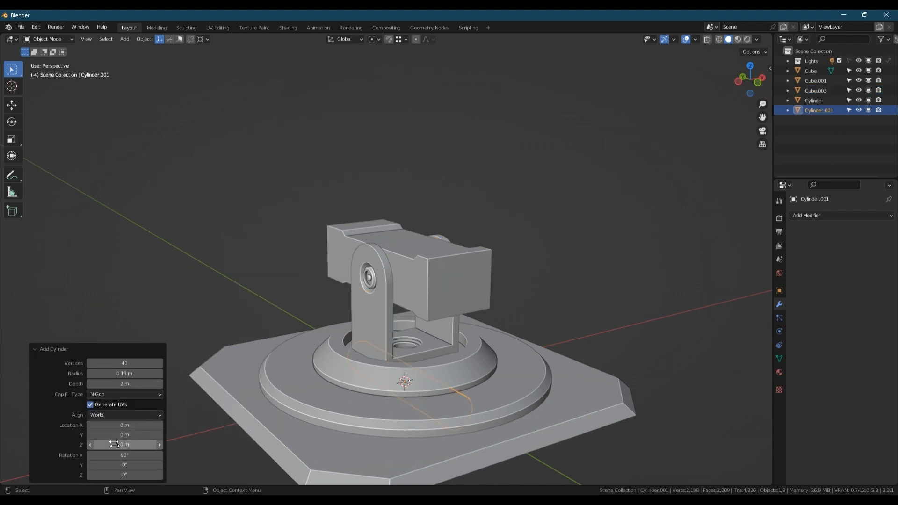
drag(114, 444, 182, 439)
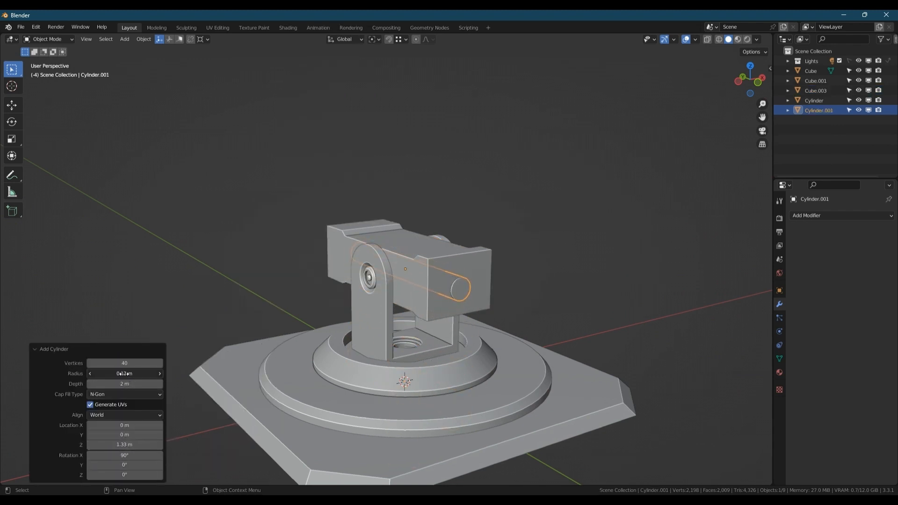
key(shift+z)
scroll(463, 285, up, 5)
key(Delete)
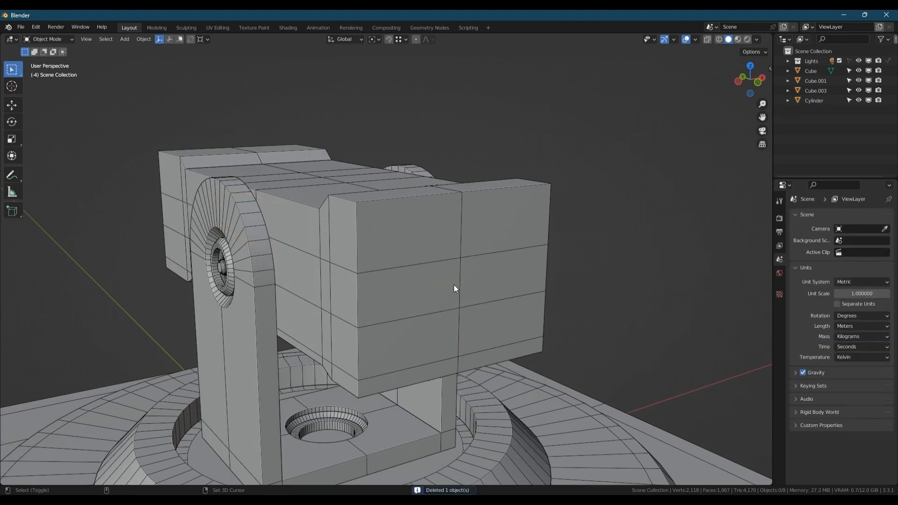
Step: Add a cylinder rotated 90° about X and positioned at Z 1.32 m so it runs through the block lengthwise
key(shift+a)
mouse_move(454, 285)
click(501, 122)
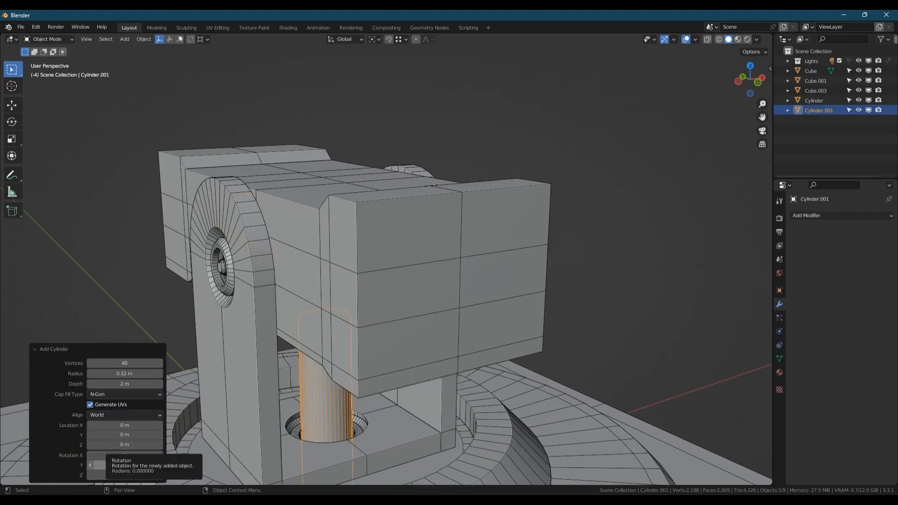
click(122, 456)
text(90)
key(Return)
drag(115, 444, 159, 444)
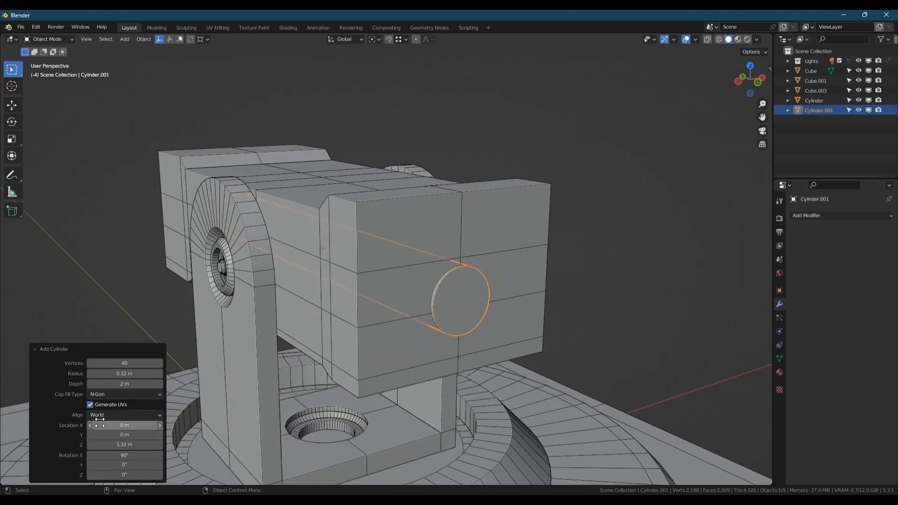
Step: Set the new cylinder to 32 vertices, a radius of 0.1 m and a depth of 2.23 m
drag(126, 374, 111, 373)
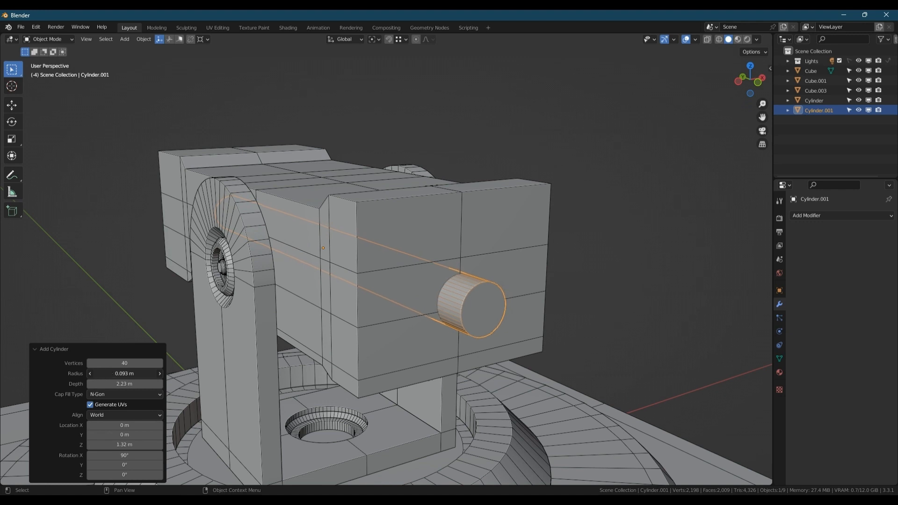
text(0.1)
key(Return)
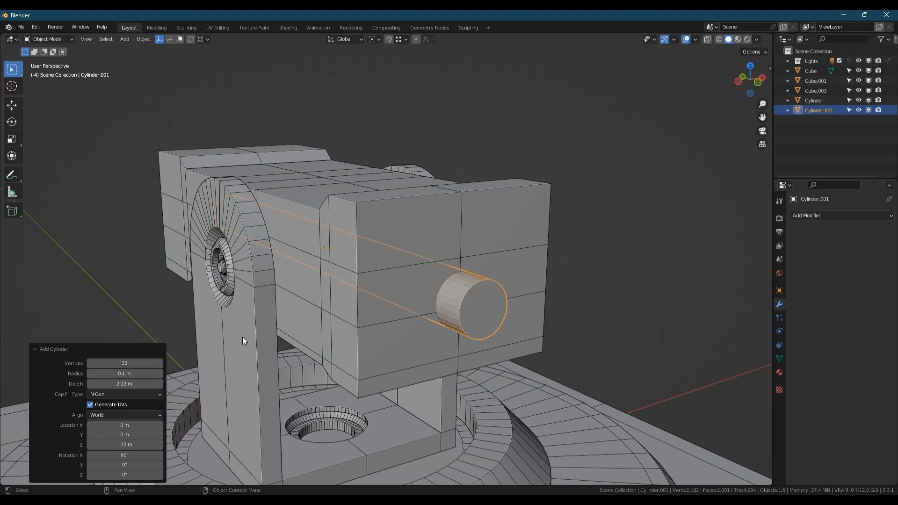
Step: Add two lengthwise loop cuts to the block, one centred on each side of its middle edge
middle_drag(242, 337, 397, 313)
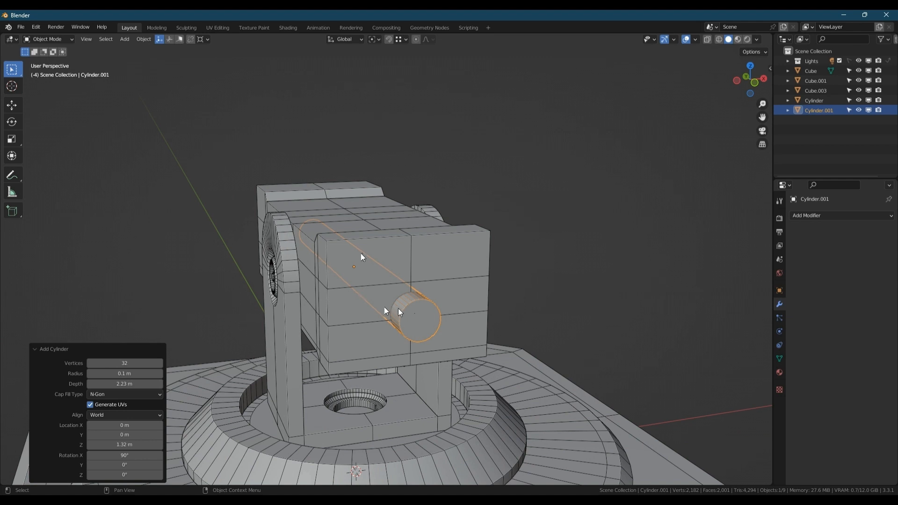
middle_drag(397, 309, 369, 309)
click(412, 250)
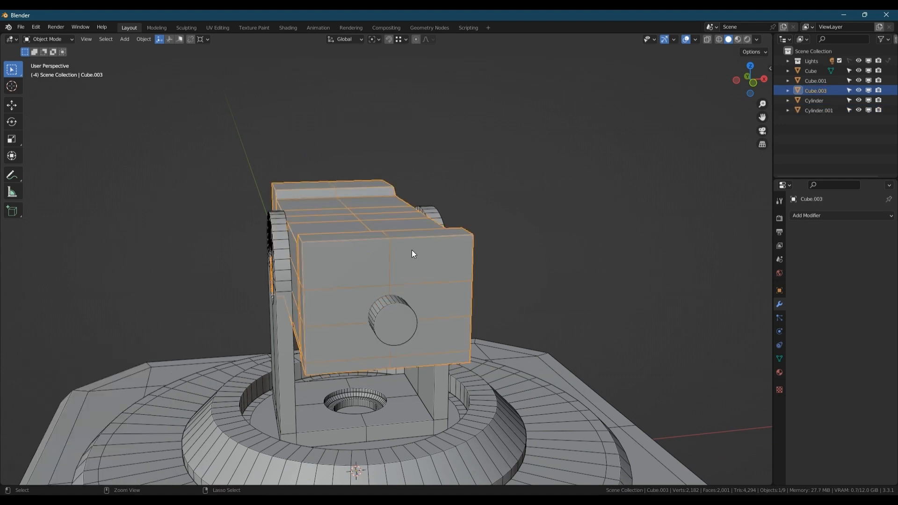
key(Tab)
key(ctrl+r)
click(364, 245)
right_click(365, 245)
key(ctrl+r)
click(423, 241)
right_click(423, 240)
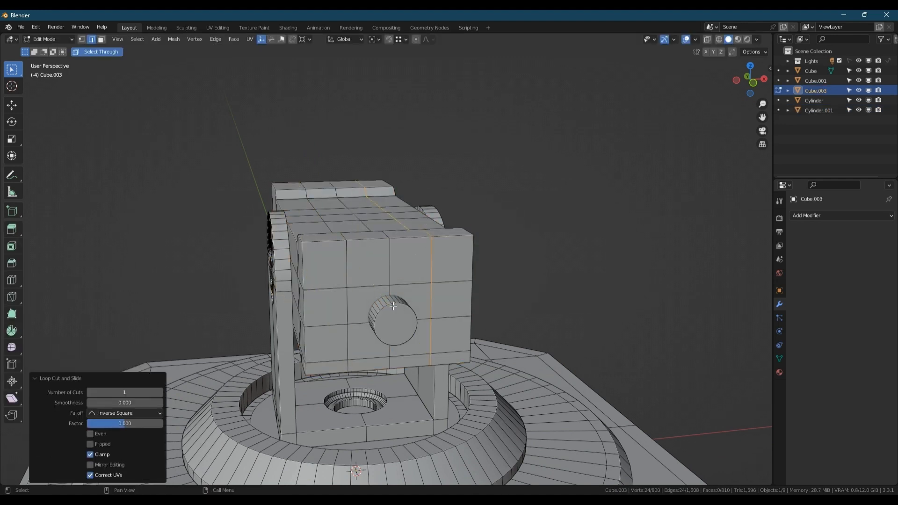
Step: Move the cylinder about -0.2 m along X onto the block's off-centre lengthwise edge loop
key(3)
click(394, 313)
key(Tab)
click(397, 316)
key(g)
key(x)
click(349, 327)
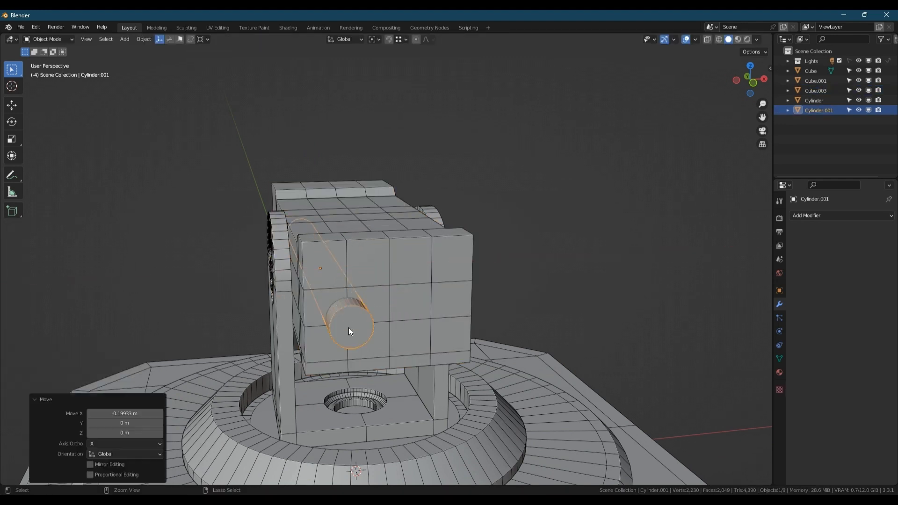
Step: Lower the cylinder by about 0.085 m along Z
middle_drag(349, 328, 410, 254)
key(g)
key(z)
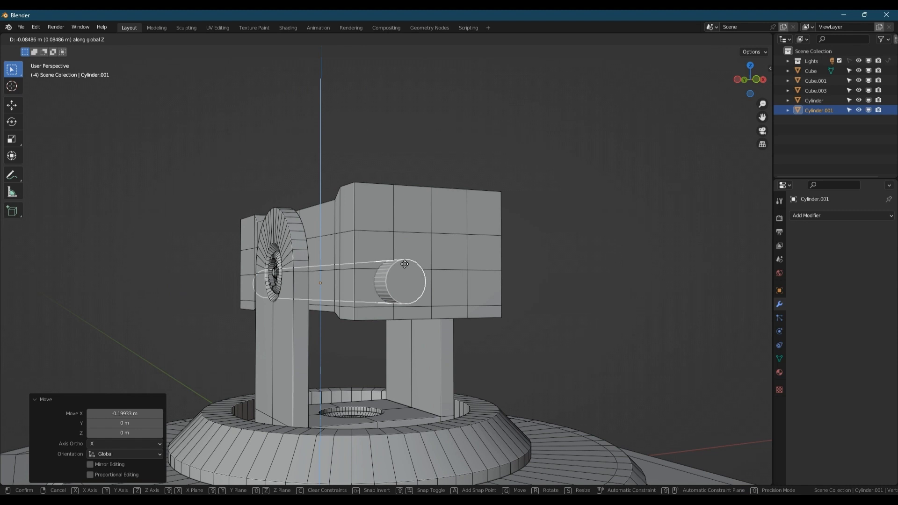
click(405, 264)
middle_drag(405, 265, 441, 291)
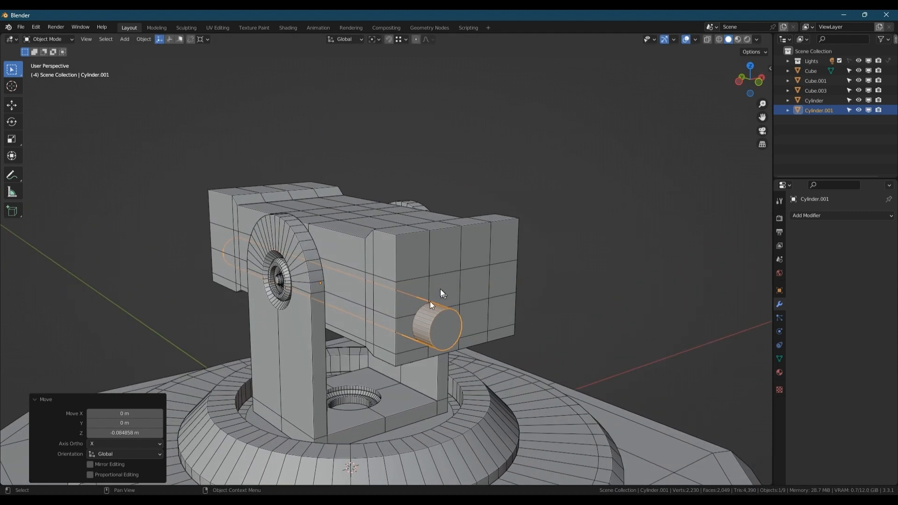
Step: Duplicate the barrel cylinder about 0.248 m straight up along Z
middle_drag(433, 328, 410, 288)
key(shift+d)
key(z)
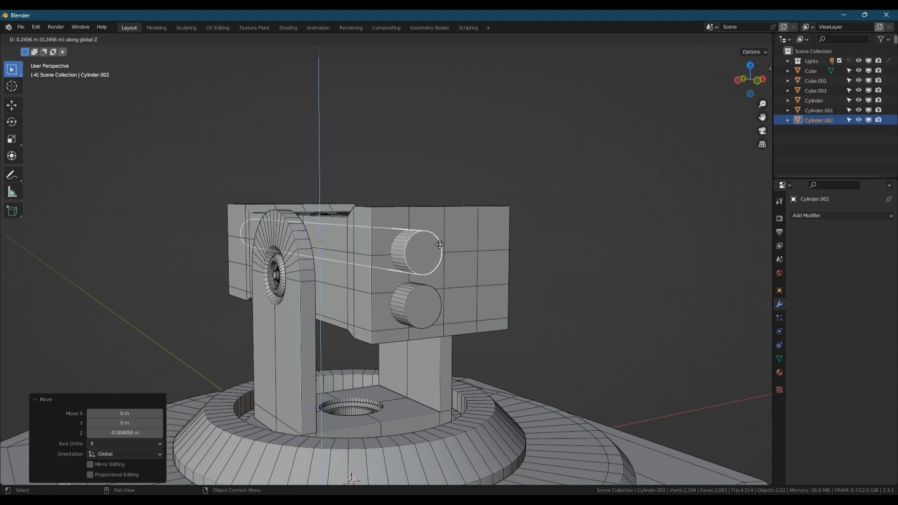
click(387, 259)
middle_drag(387, 259, 436, 264)
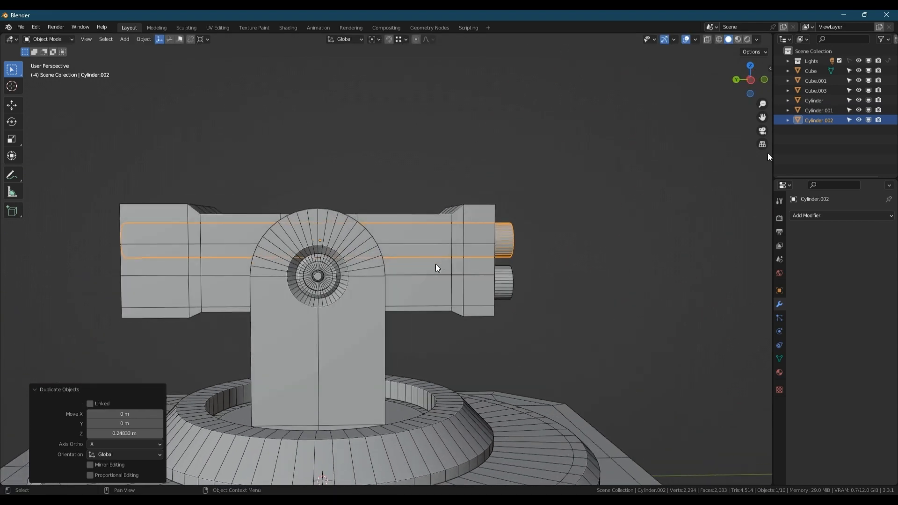
key(ctrl+KP_3)
middle_drag(560, 248, 458, 249)
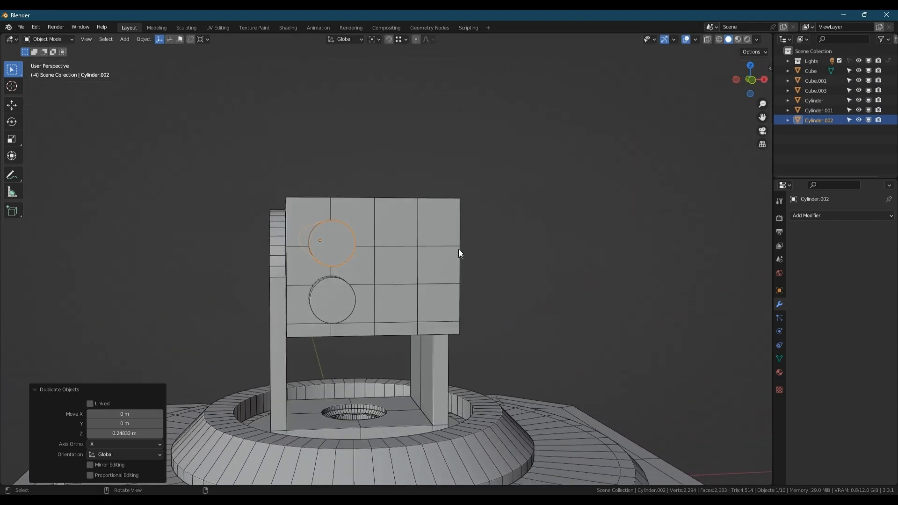
Step: Join the two stacked barrel cylinders into one object
shift+click(337, 303)
middle_drag(335, 300, 391, 250)
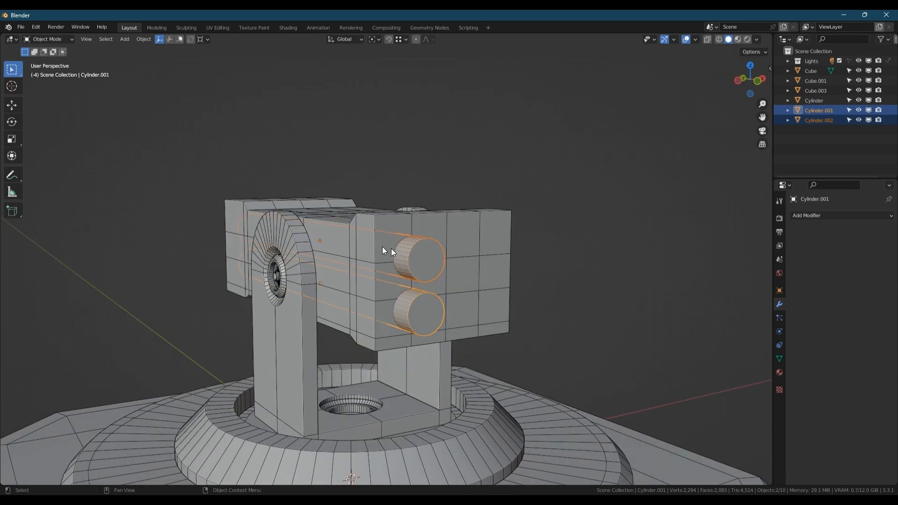
key(ctrl+a)
click(486, 274)
Step: Mirror the joined barrels across X and move the original pair about 0.078 m inward along X
key(q)
click(486, 275)
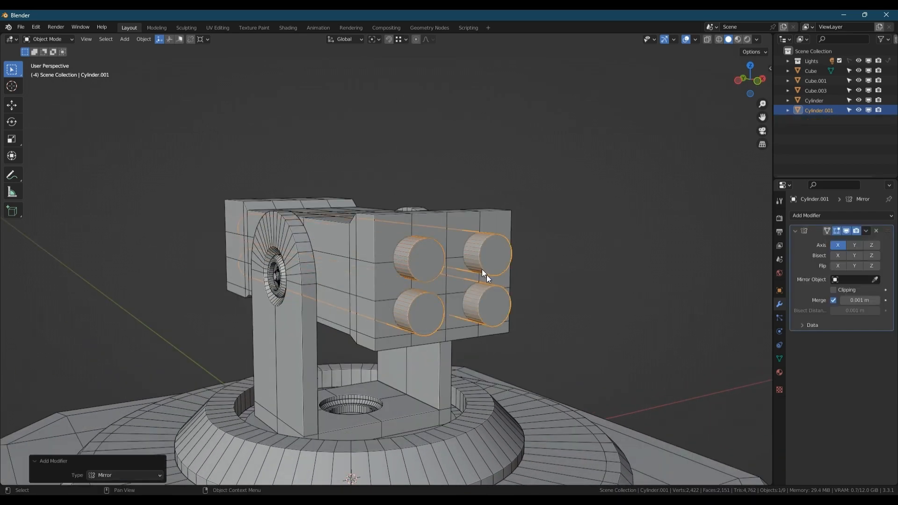
middle_drag(487, 274, 462, 277)
key(Tab)
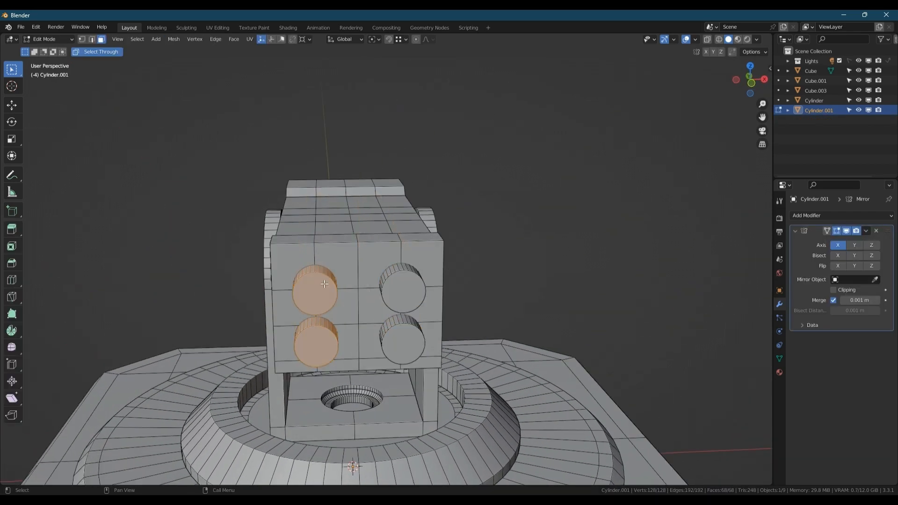
key(g)
key(x)
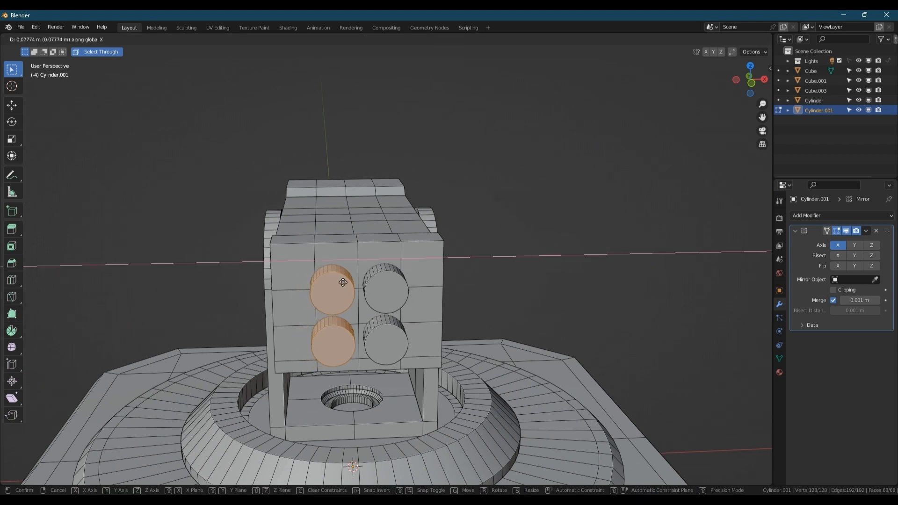
click(346, 284)
mouse_move(346, 284)
middle_down()
mouse_move(353, 289)
mouse_move(342, 284)
middle_up()
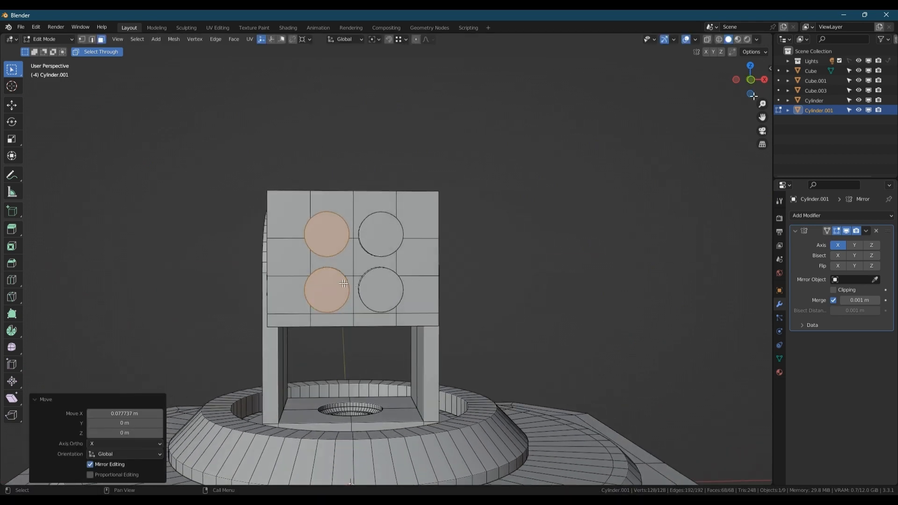
Step: Nudge the mirrored barrel pair back outward by about 0.007 m along X in the front view
click(750, 80)
click(750, 79)
key(g)
key(x)
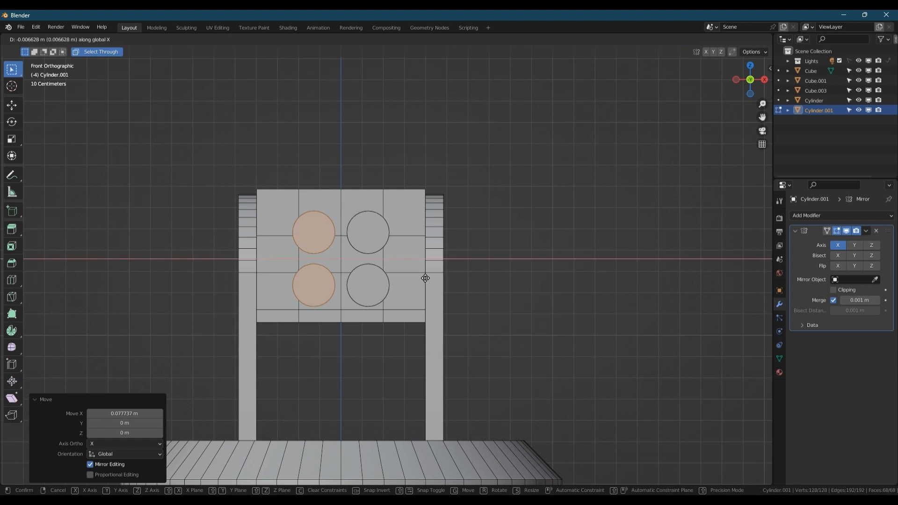
click(425, 277)
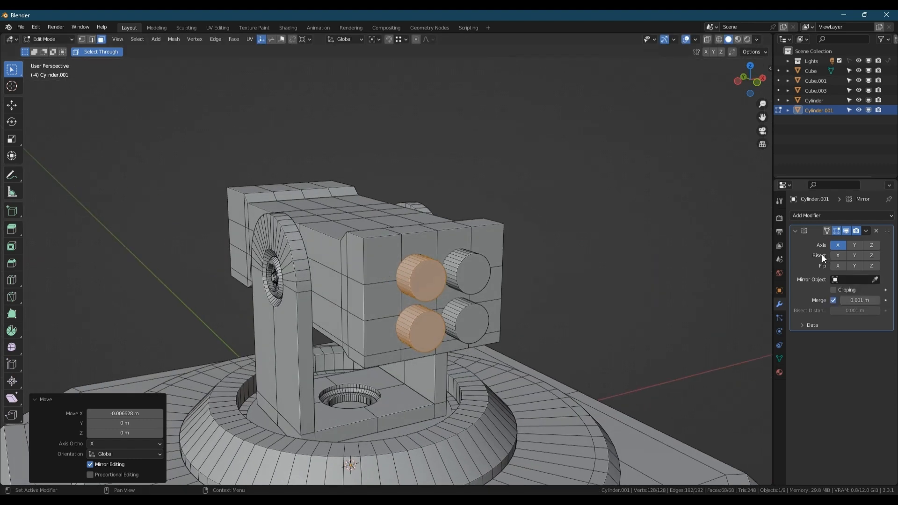
Step: Try applying the barrels' Mirror modifier, undo that and remove the modifier
key(Tab)
key(ctrl+a)
middle_drag(398, 278, 437, 265)
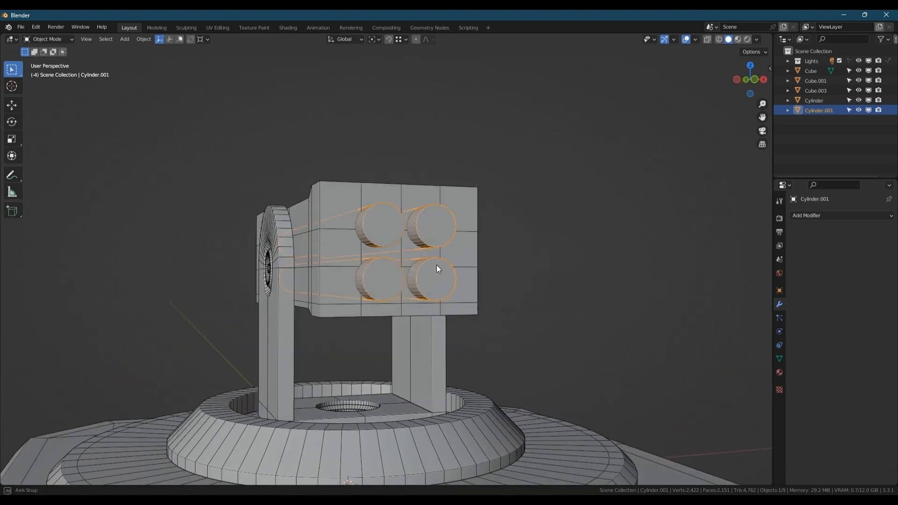
key(ctrl+z)
key(ctrl+z)
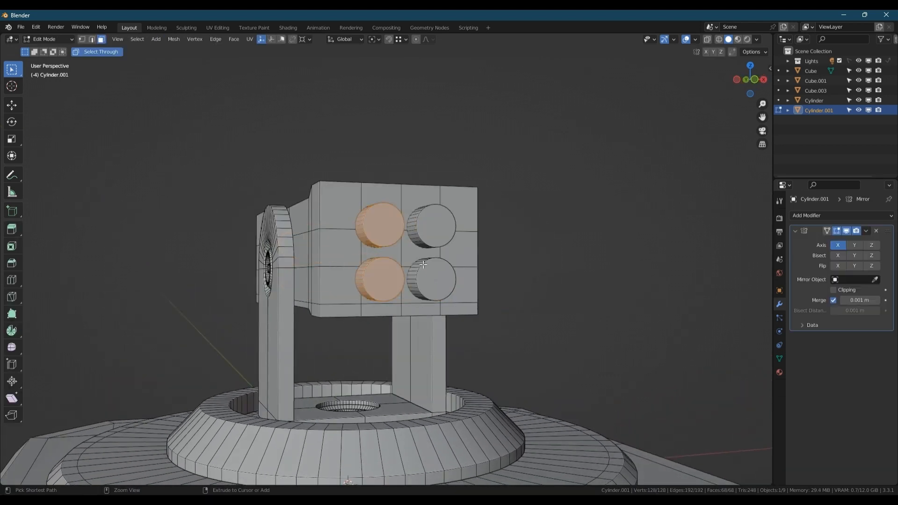
click(876, 231)
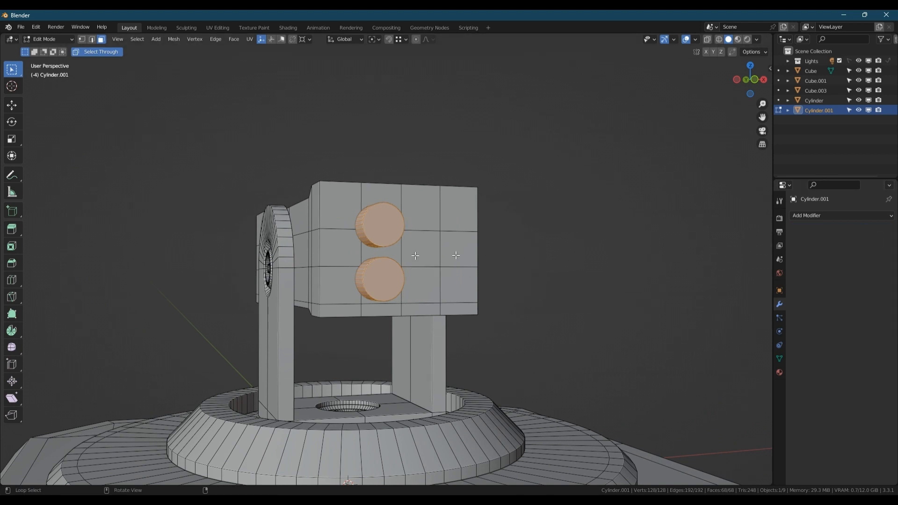
Step: Move the barrel pair about -0.071 m along X and duplicate it about 0.2 m along X to the block's centre
middle_drag(421, 267, 352, 283)
key(g)
key(x)
click(324, 274)
key(shift+d)
key(x)
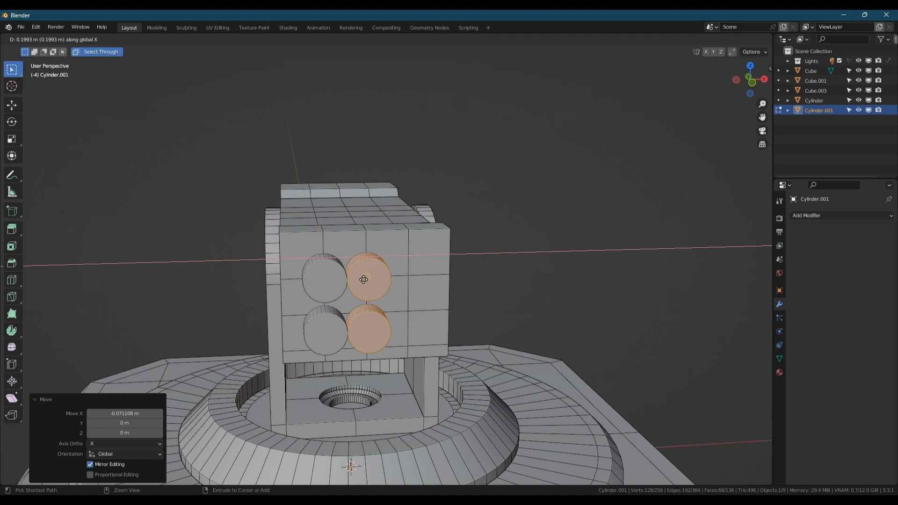
click(364, 279)
Step: Move the outer barrel pair about -0.061 m along X, away from the centre pair
click(329, 282)
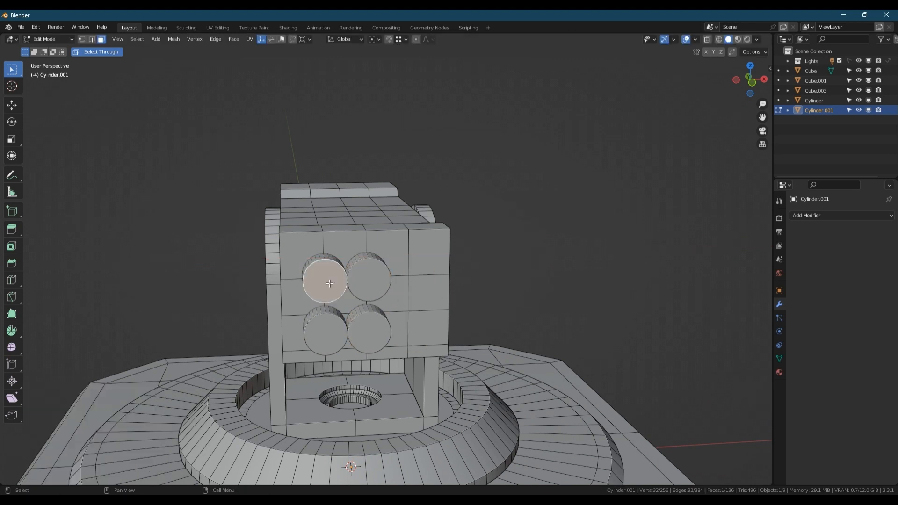
key(l)
key(l)
key(g)
key(x)
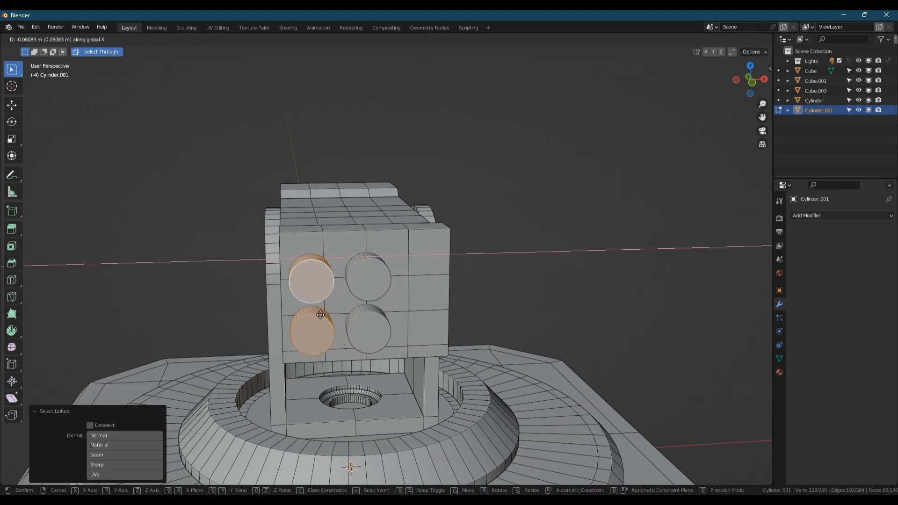
click(321, 315)
middle_drag(320, 315, 335, 307)
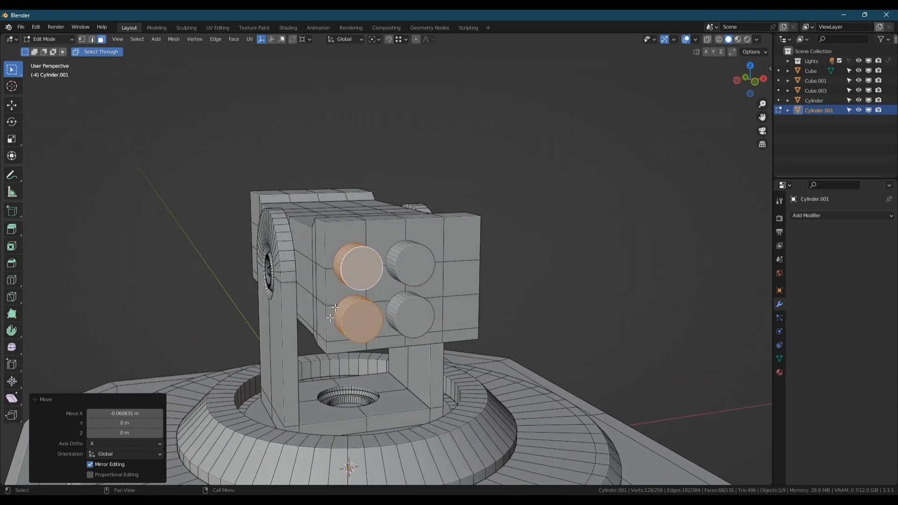
Step: Mirror the barrels across X with bisect and flip on X, and apply the modifier
key(Tab)
key(F3)
click(396, 298)
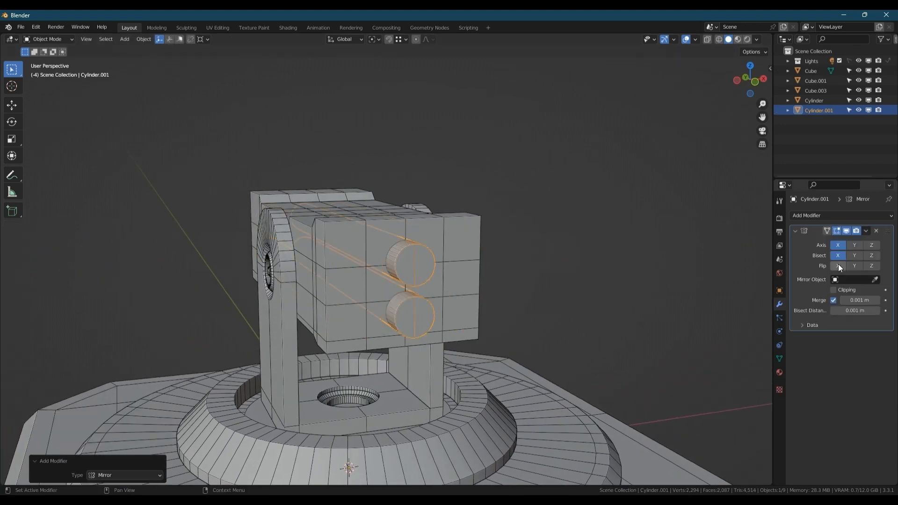
key(ctrl+a)
middle_drag(486, 246, 507, 235)
Step: Merge the overlapping vertices of the six barrels by distance
key(Tab)
key(m)
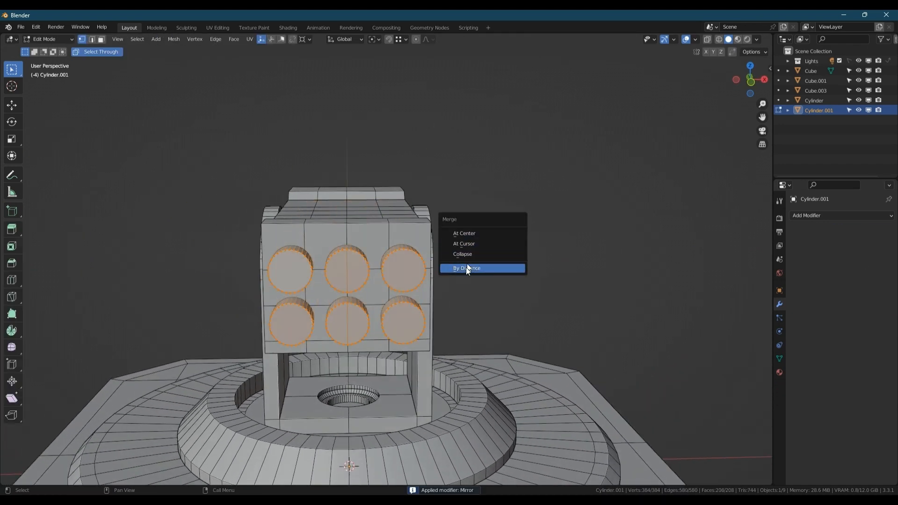
click(466, 268)
key(Tab)
Step: Isolate the barrels, mirror them across Y only with Y bisect, and apply the modifier
middle_drag(406, 249, 347, 235)
key(shift+h)
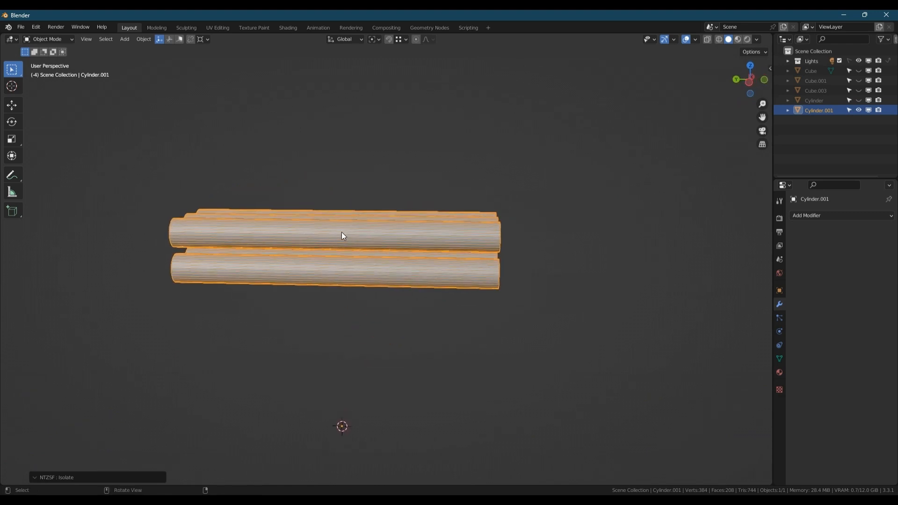
key(q)
click(342, 232)
click(839, 245)
click(855, 245)
click(855, 257)
key(ctrl+a)
Step: Separate the rear half of the barrels into its own object and bring back the hidden turret parts
middle_drag(372, 256, 353, 247)
key(Tab)
drag(109, 160, 296, 323)
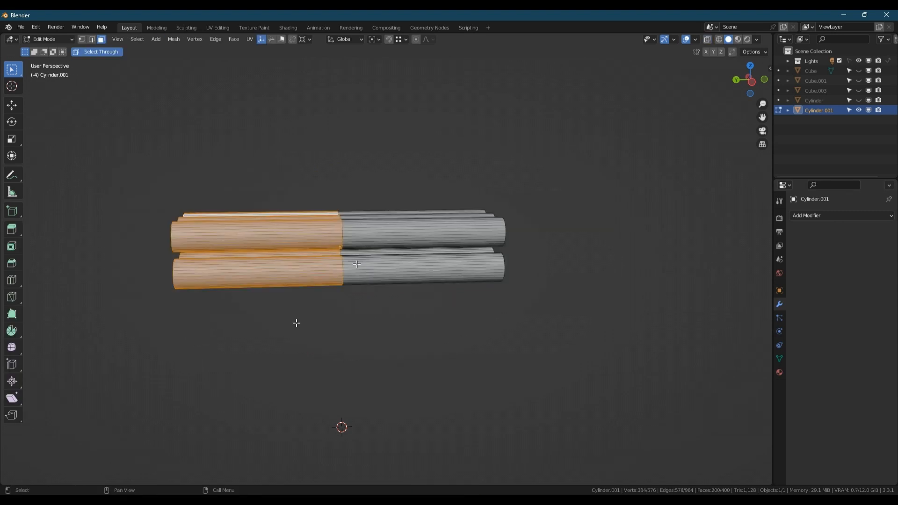
key(p)
click(356, 264)
key(Tab)
key(slash)
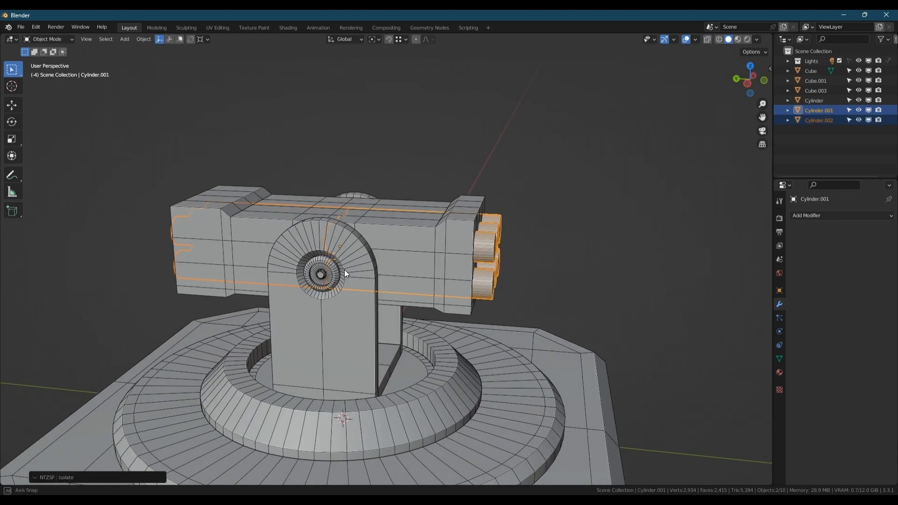
Step: Shift the rear barrel half slightly along Y at the block's rear end
middle_drag(344, 269, 288, 259)
key(a)
click(281, 253)
key(g)
key(y)
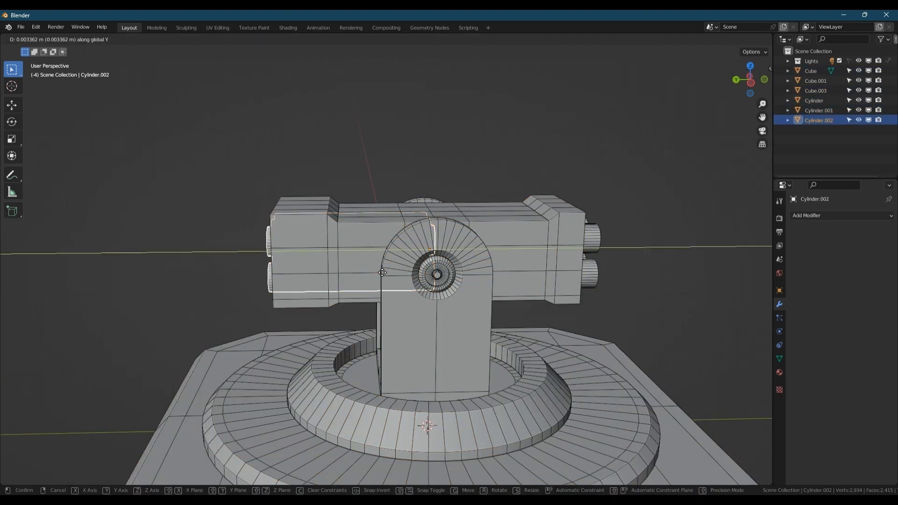
click(327, 281)
middle_drag(328, 282, 286, 259)
scroll(359, 287, up, 3)
scroll(364, 239, down, 5)
Step: Dissolve the block's lengthwise edge loops that run over its top and end faces
middle_drag(364, 239, 198, 274)
click(361, 257)
key(Tab)
alt+click(316, 211)
key(Tab)
Step: Isolate the block together with both barrel halves
shift+click(149, 265)
shift+click(461, 233)
key(shift+h)
Step: Raise the block's upper horizontal edge loop about 0.016 m along Z to the upper barrels' mid-height
key(Tab)
double_click(300, 263)
alt+shift+click(360, 265)
alt+shift+click(468, 262)
middle_drag(477, 262, 299, 253)
alt+shift+click(346, 250)
scroll(529, 273, up, 7)
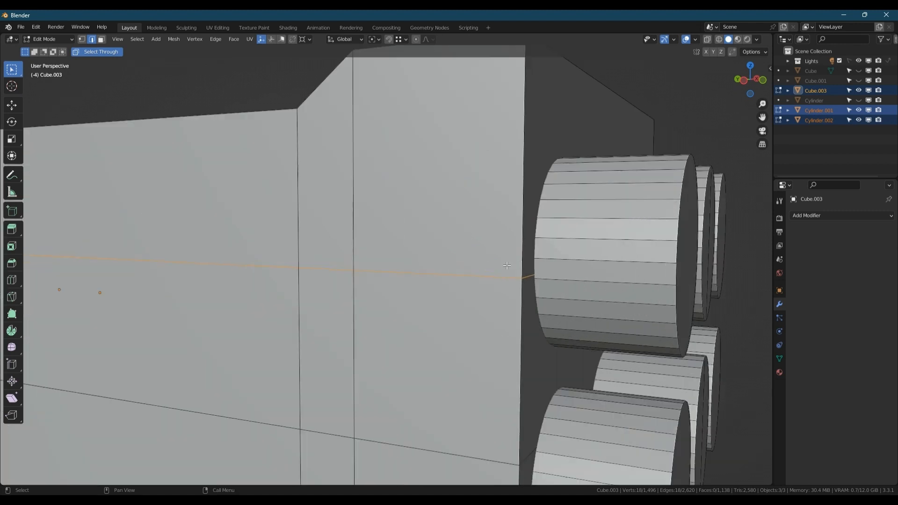
shift+middle_drag(524, 274, 302, 283)
key(g)
key(z)
ctrl+click(452, 271)
Step: Dissolve the block's middle horizontal edge loop on both sides of the side pins
shift+middle_drag(339, 397, 325, 297)
scroll(326, 297, down, 6)
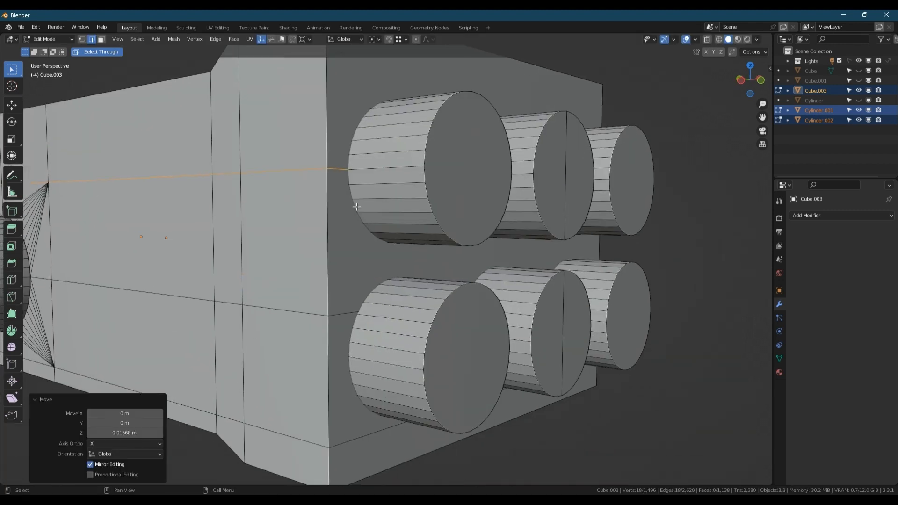
key(3)
key(2)
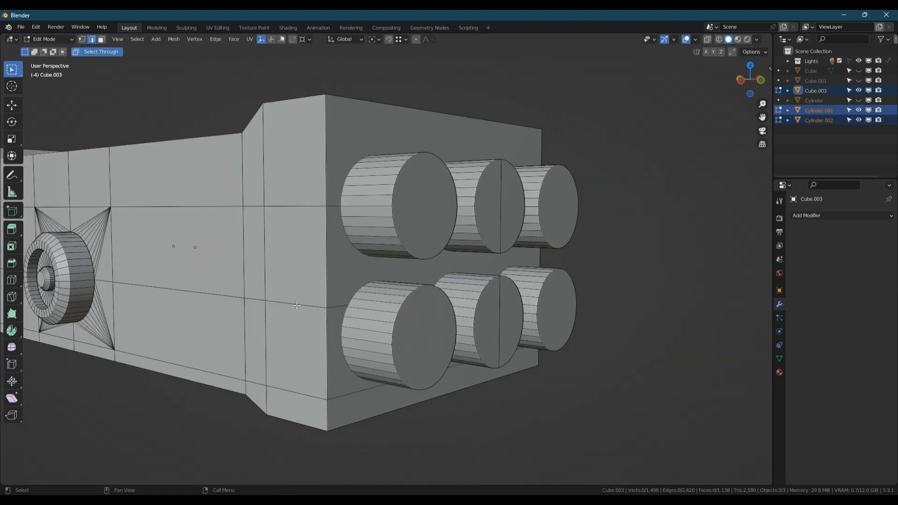
alt+click(297, 305)
scroll(289, 313, down, 3)
middle_drag(290, 314, 353, 270)
alt+shift+click(566, 291)
key(ctrl+x)
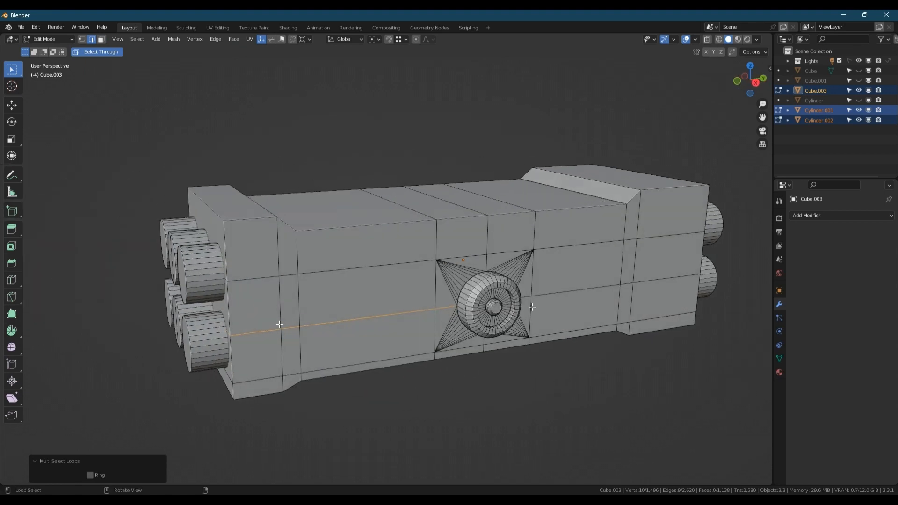
Step: Select the block's lowest horizontal edge loop and examine its height against the lower barrels
alt+click(422, 314)
alt+shift+click(377, 316)
alt+shift+click(308, 318)
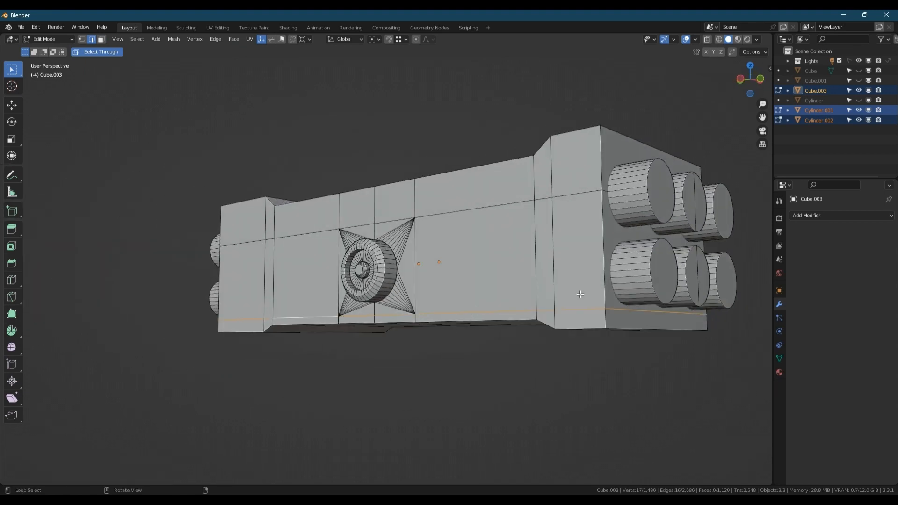
alt+shift+click(517, 318)
middle_drag(300, 318, 434, 285)
scroll(435, 285, up, 2)
mouse_move(437, 285)
middle_down()
mouse_move(426, 275)
mouse_move(430, 283)
middle_up()
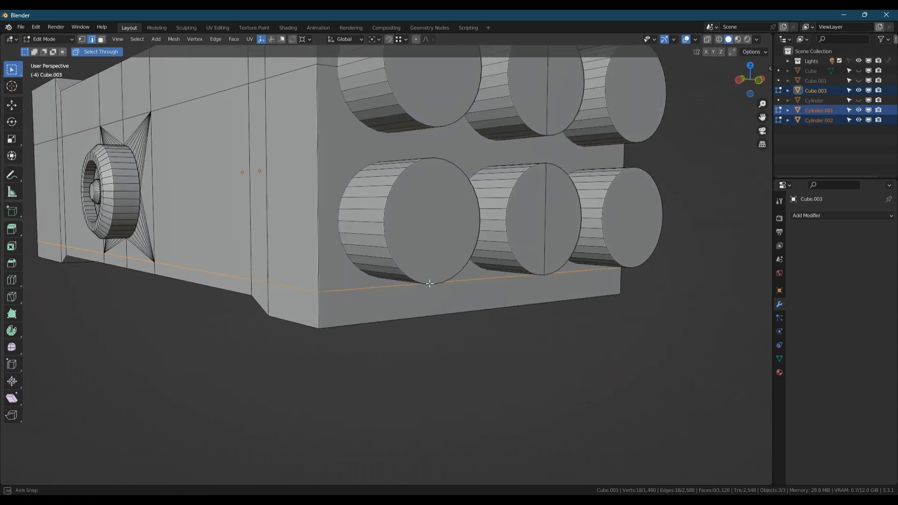
scroll(377, 252, down, 3)
Step: Add a horizontal loop cut around each end of the block at the lower barrels' mid-height, with a slide factor of 0.367
middle_drag(370, 252, 357, 254)
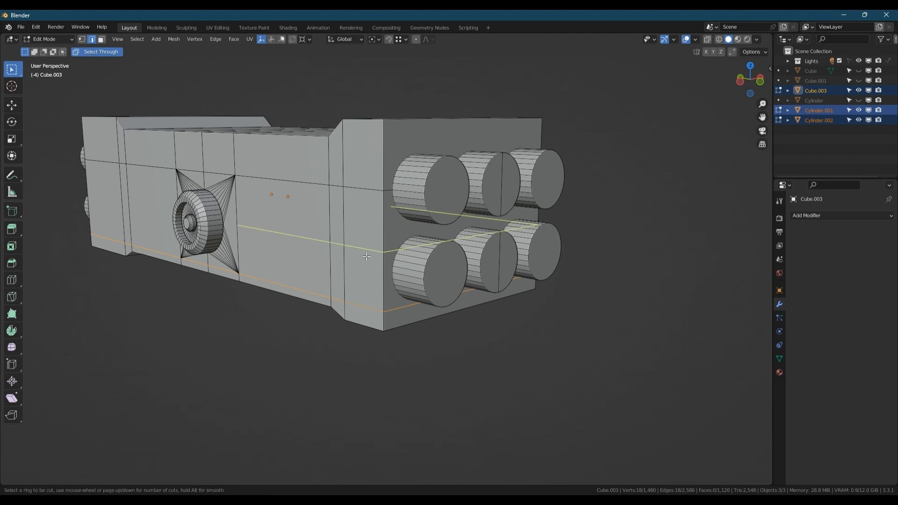
click(367, 256)
click(396, 247)
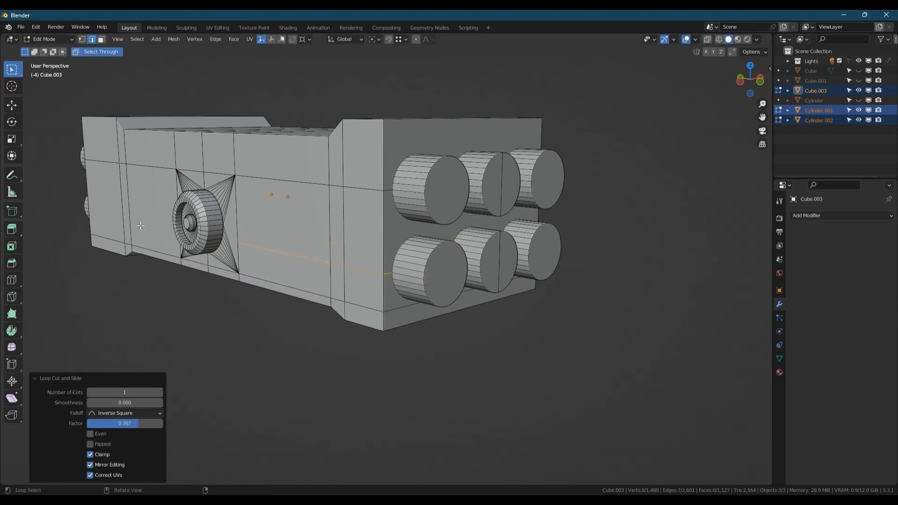
middle_drag(140, 226, 220, 240)
key(ctrl+r)
click(224, 241)
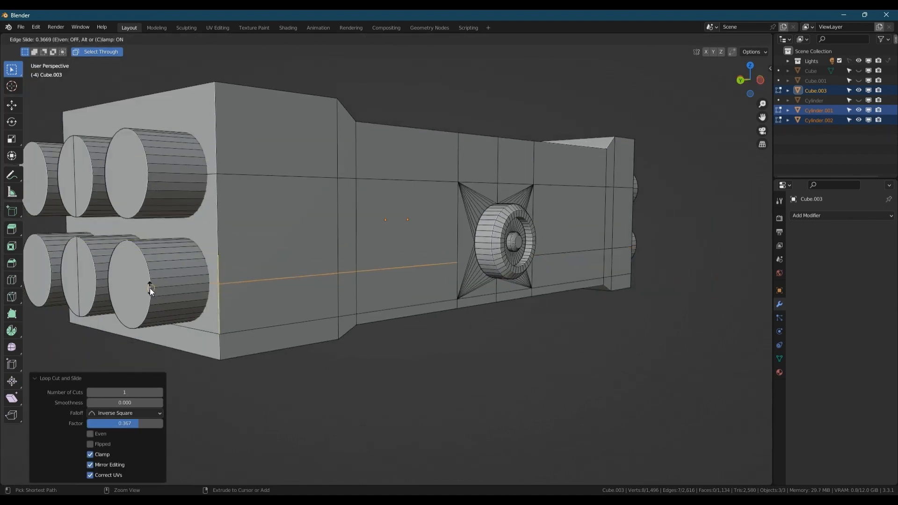
click(149, 290)
mouse_move(253, 267)
middle_down()
mouse_move(274, 266)
mouse_move(257, 271)
middle_up()
Step: Add a lengthwise loop cut over the block in line with one outer barrel column, with a slide factor of 0.653
scroll(257, 271, down, 3)
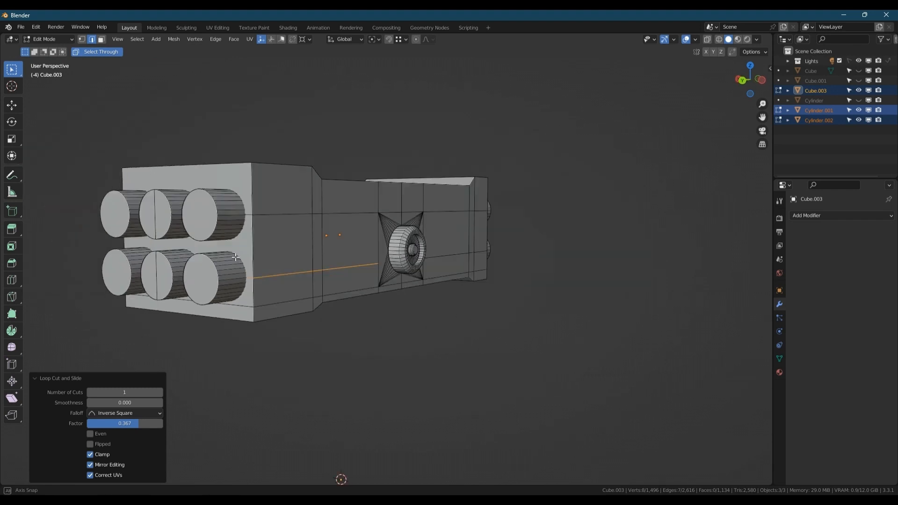
middle_drag(220, 241, 256, 268)
middle_drag(274, 203, 287, 199)
click(263, 243)
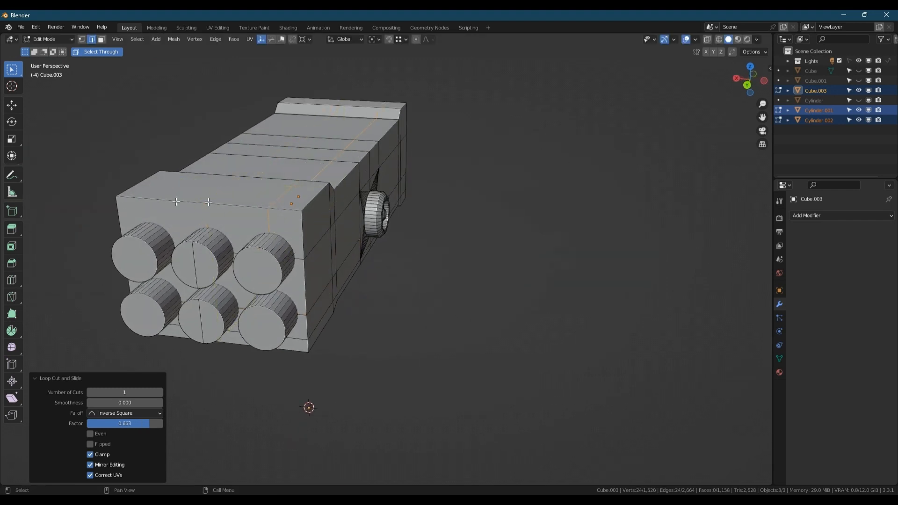
Step: Add a second lengthwise loop cut over the block in line with the opposite outer barrel column
middle_drag(164, 192, 190, 190)
scroll(190, 190, up, 1)
key(ctrl+r)
click(210, 186)
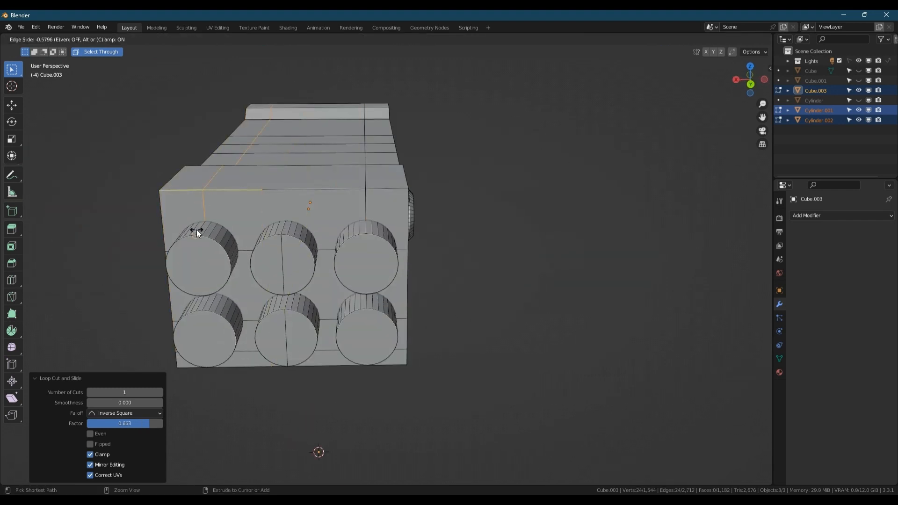
click(197, 233)
Step: Merge the six barrels at one end into the block with an Auto Boolean Union
middle_drag(197, 233, 365, 198)
key(Tab)
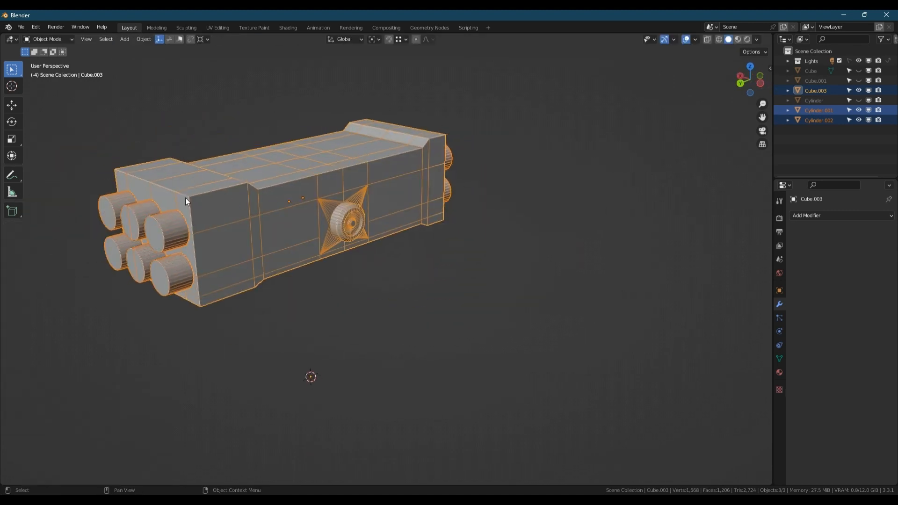
scroll(186, 197, up, 2)
click(148, 246)
shift+click(198, 218)
key(ctrl+shift+b)
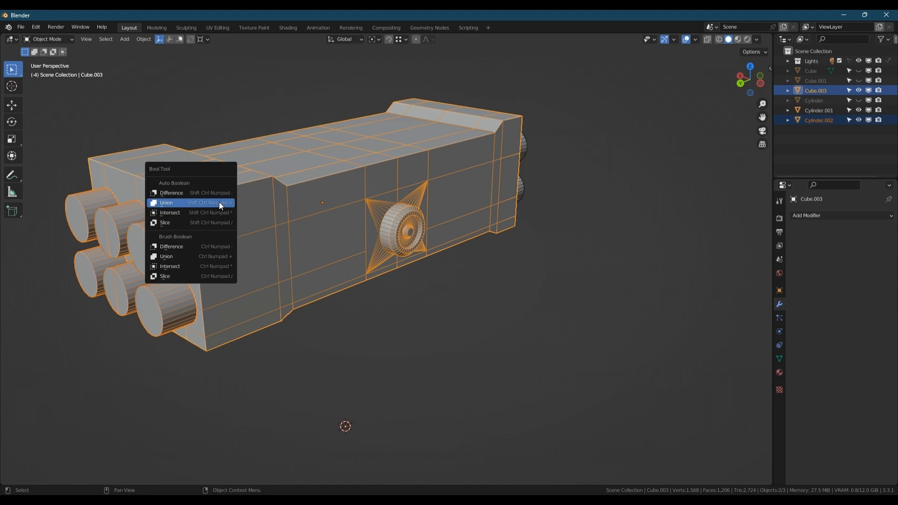
click(205, 202)
Step: Try to subtract the separate six barrels from the block's other end with an Auto Boolean Difference, and undo it
scroll(205, 202, down, 2)
middle_drag(205, 203, 328, 206)
click(334, 252)
scroll(332, 250, up, 1)
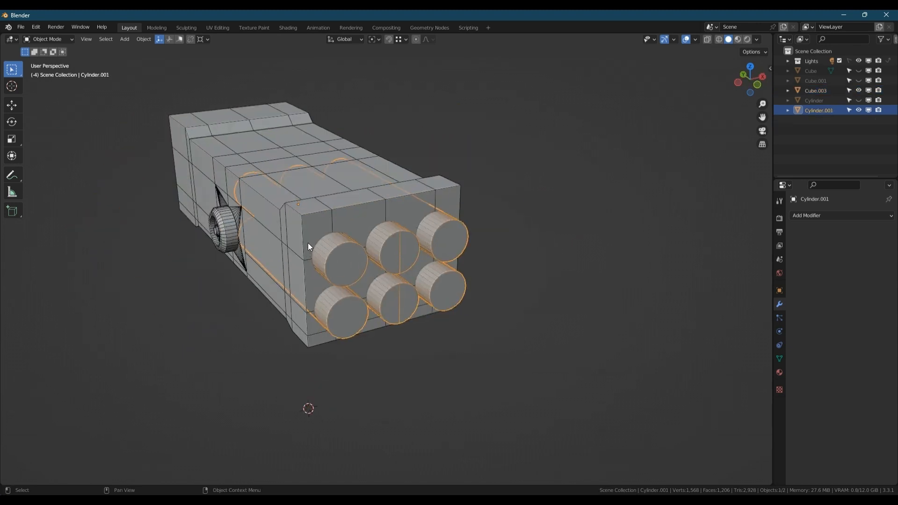
shift+click(335, 213)
key(ctrl+shift+b)
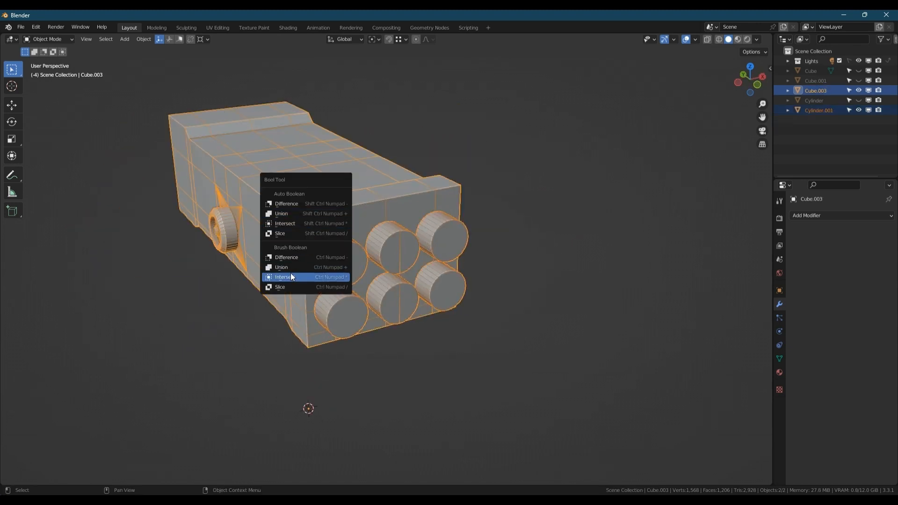
click(301, 204)
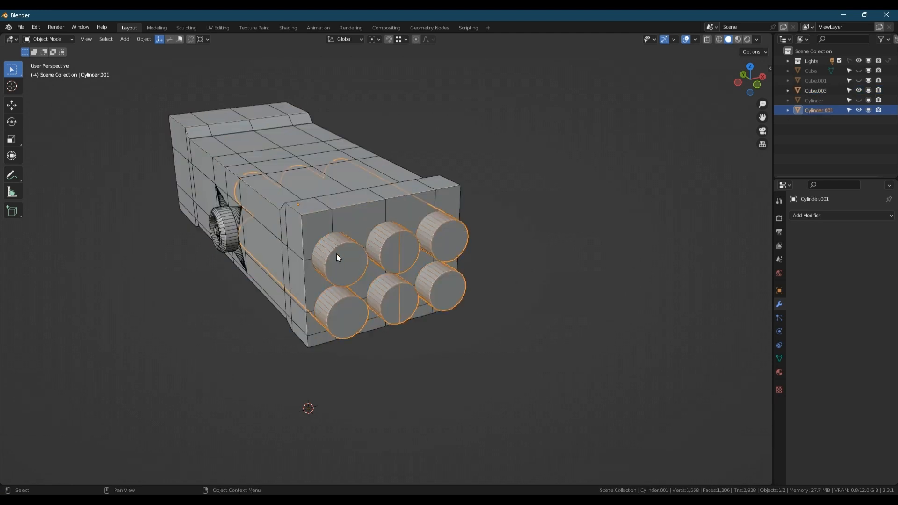
key(ctrl+z)
key(ctrl+z)
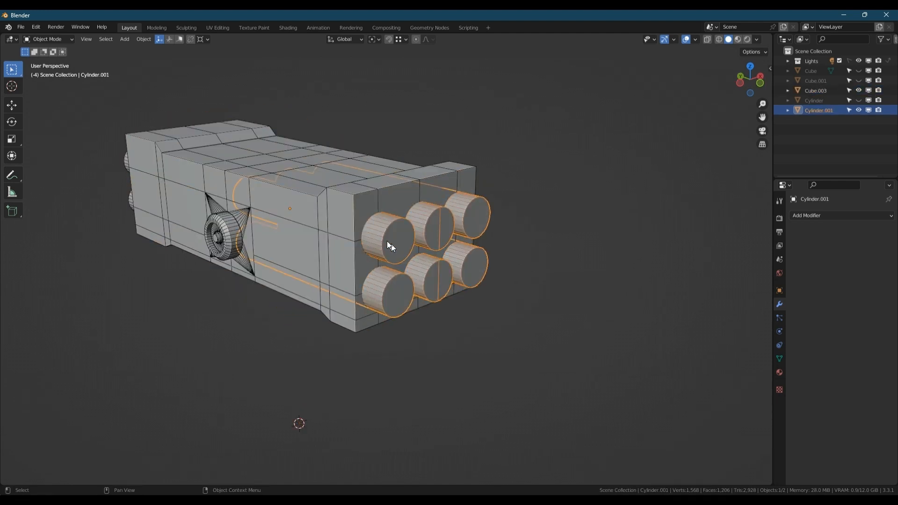
Step: Show the face orientation overlay to check the normals of the block and barrels, and hide it again
key(z)
click(453, 73)
key(z)
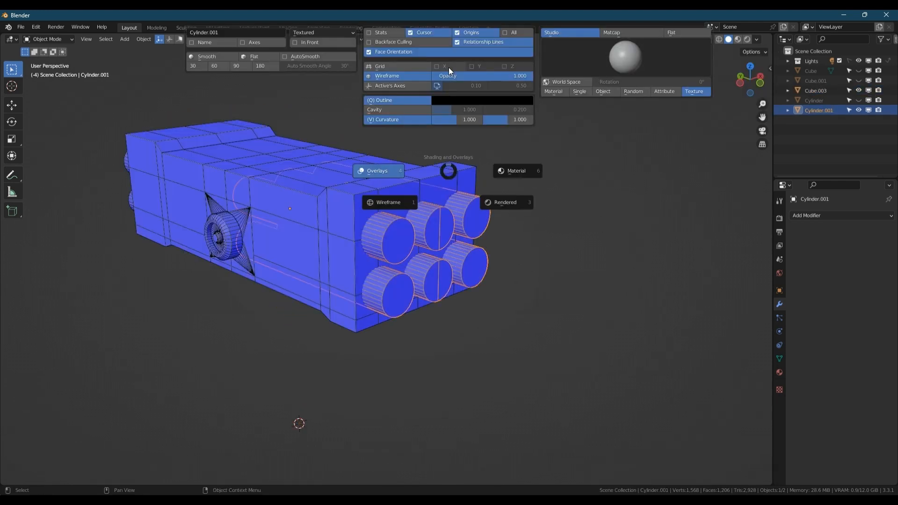
click(398, 51)
Step: Merge all of the block's vertices by distance and bring the rest of the turret back into view
middle_drag(201, 193, 248, 176)
shift+middle_drag(187, 201, 342, 183)
scroll(211, 184, down, 1)
scroll(300, 197, down, 2)
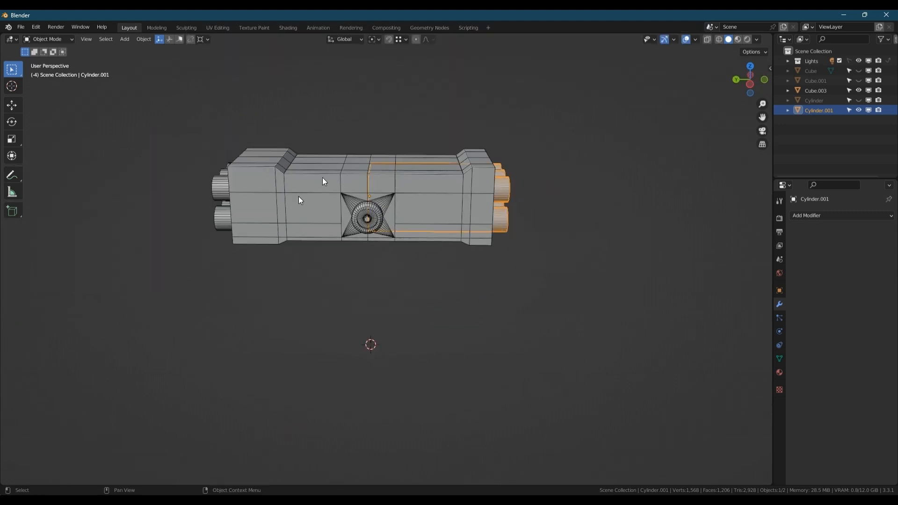
click(321, 178)
key(slash)
key(slash)
middle_drag(177, 186, 534, 232)
key(Tab)
key(a)
scroll(357, 206, up, 2)
key(m)
click(356, 208)
key(slash)
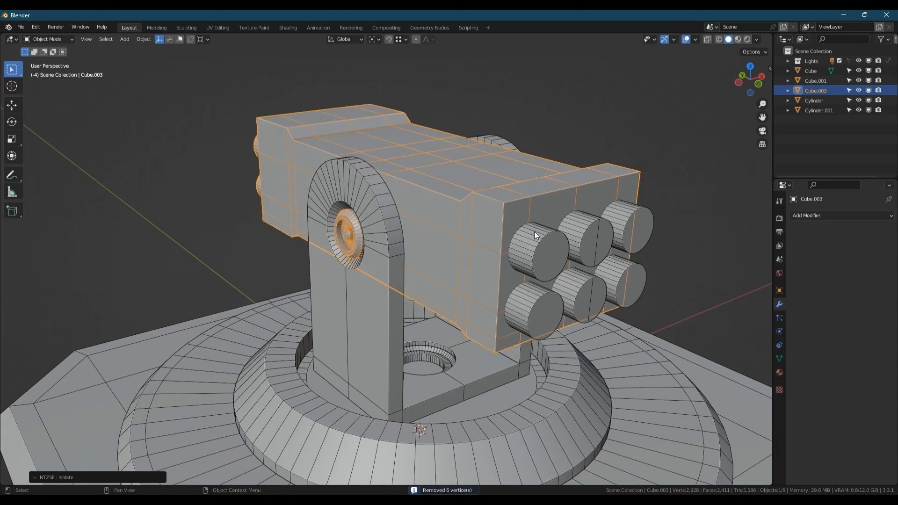
Step: Isolate the separate barrel cylinders and cap the open inner ends of two upper barrels with faces
key(alt+q)
key(slash)
key(2)
alt+click(476, 216)
alt+shift+click(421, 208)
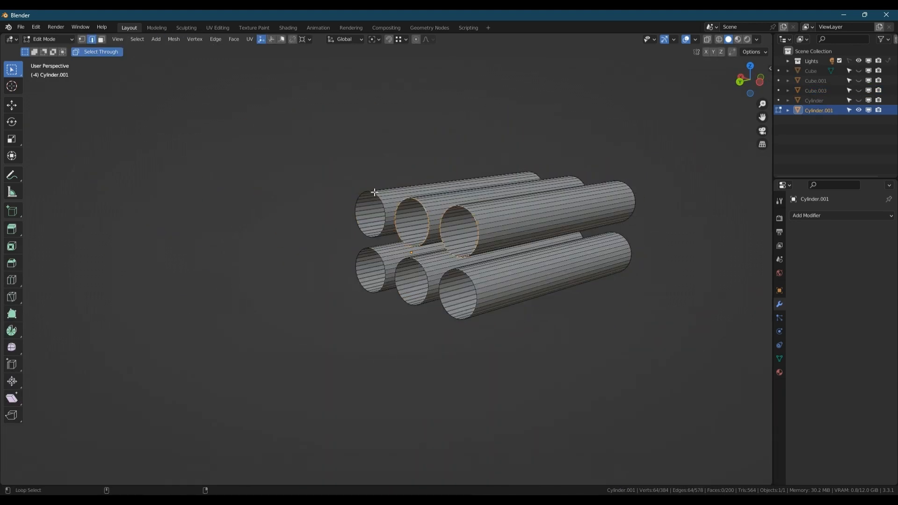
scroll(376, 242, up, 3)
key(f)
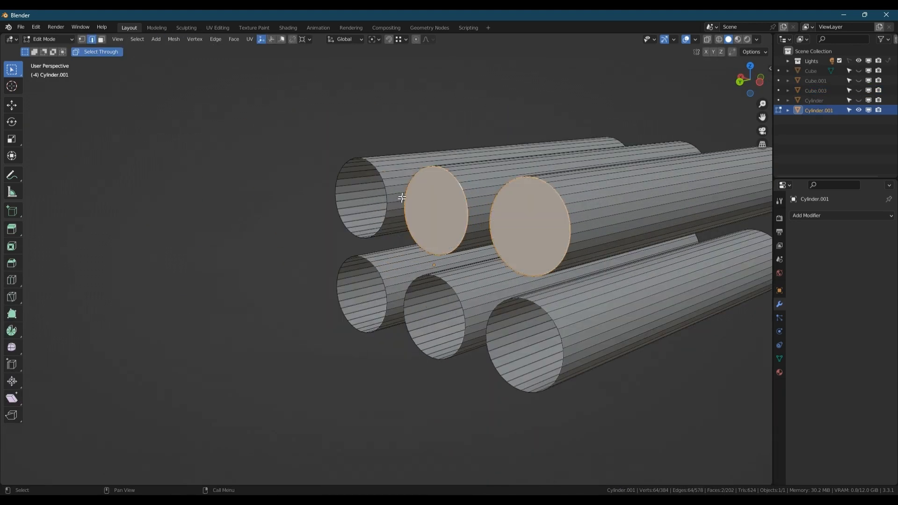
Step: Cap the open inner ends of the third upper barrel and the three lower barrels with faces
alt+click(380, 176)
alt+click(382, 177)
key(n)
key(n)
right_click(381, 177)
key(n)
alt+click(354, 259)
key(f)
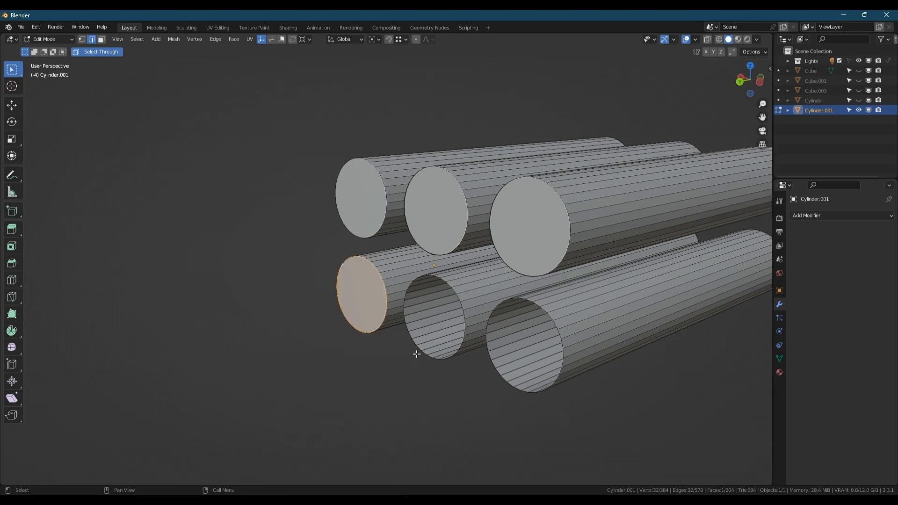
alt+click(418, 353)
key(f)
alt+click(503, 380)
key(f)
scroll(477, 264, down, 2)
Step: Subtract the capped barrel cylinders from the block's end and merge the block's vertices by distance at 0.0001 m
key(Tab)
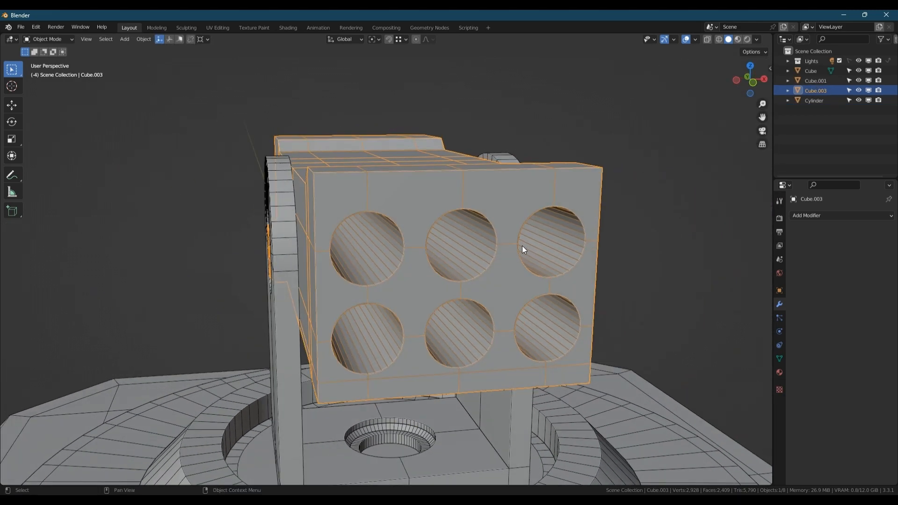
key(m)
click(489, 248)
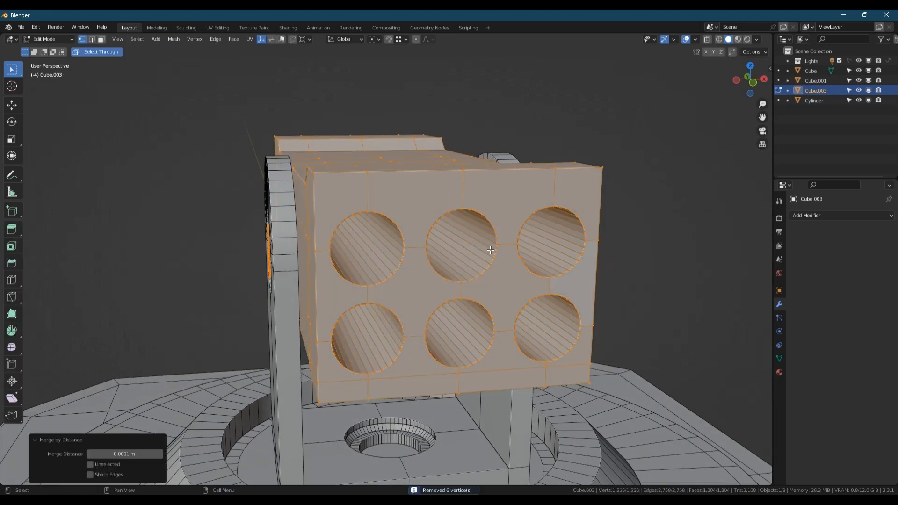
scroll(483, 246, down, 4)
mouse_move(481, 244)
middle_down()
mouse_move(424, 246)
mouse_move(468, 246)
middle_up()
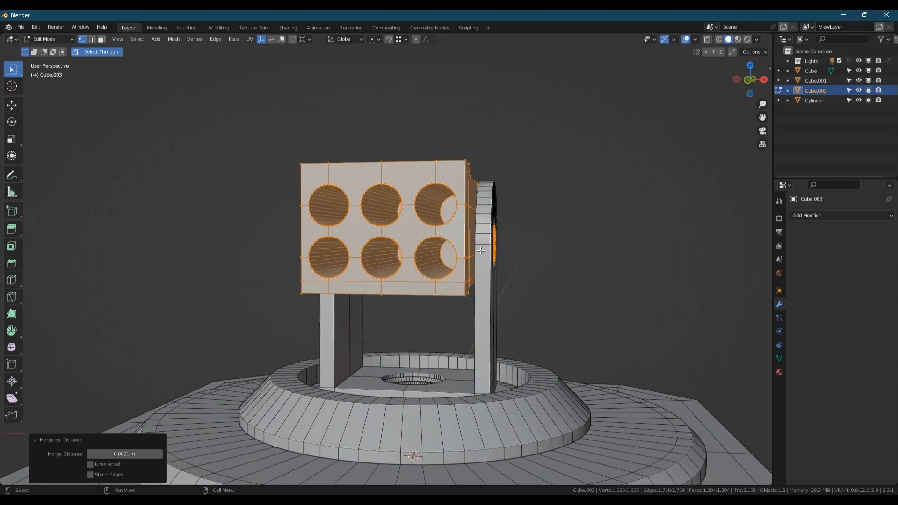
key(Tab)
Step: Select all coplanar faces around the six holes on the block's end and inset them by about 0.0125 m
scroll(414, 249, down, 4)
middle_drag(405, 250, 430, 244)
key(Tab)
scroll(449, 208, up, 5)
key(2)
scroll(454, 187, up, 2)
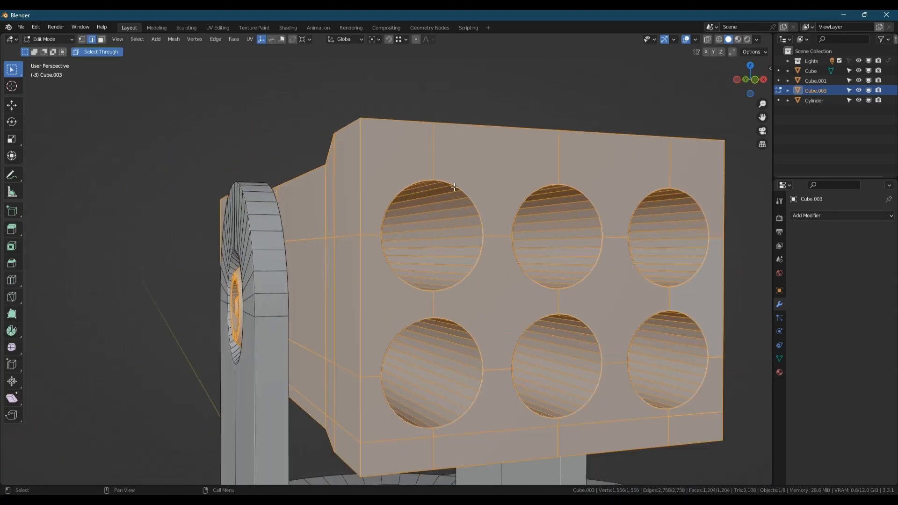
key(3)
click(384, 160)
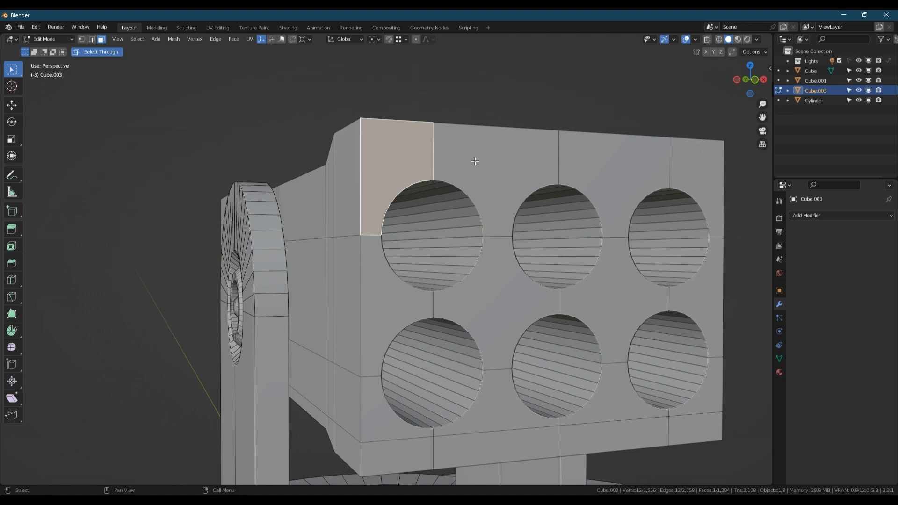
key(shift+g)
click(451, 211)
scroll(450, 206, down, 1)
shift+middle_drag(451, 206, 356, 194)
key(i)
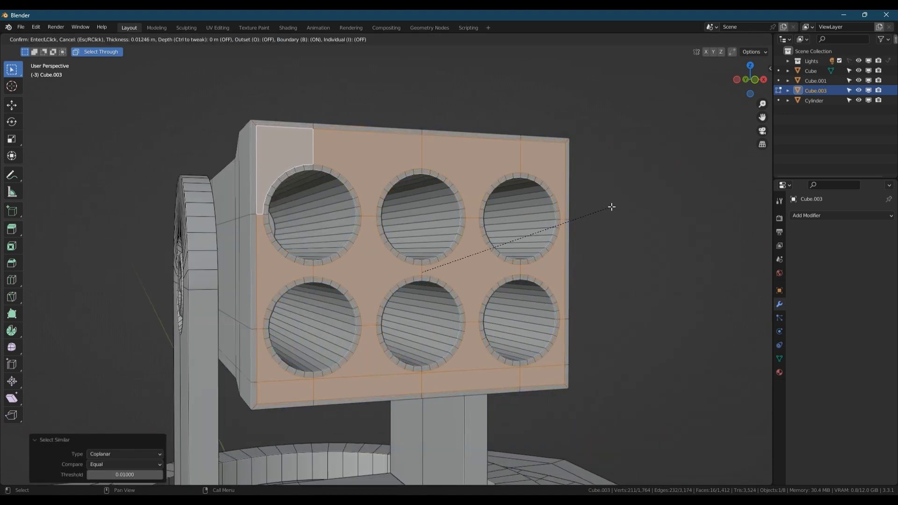
click(611, 207)
Step: Dissolve the rectangular edge loop that the inset left along the outer border of the block's end face
key(2)
double_click(564, 173)
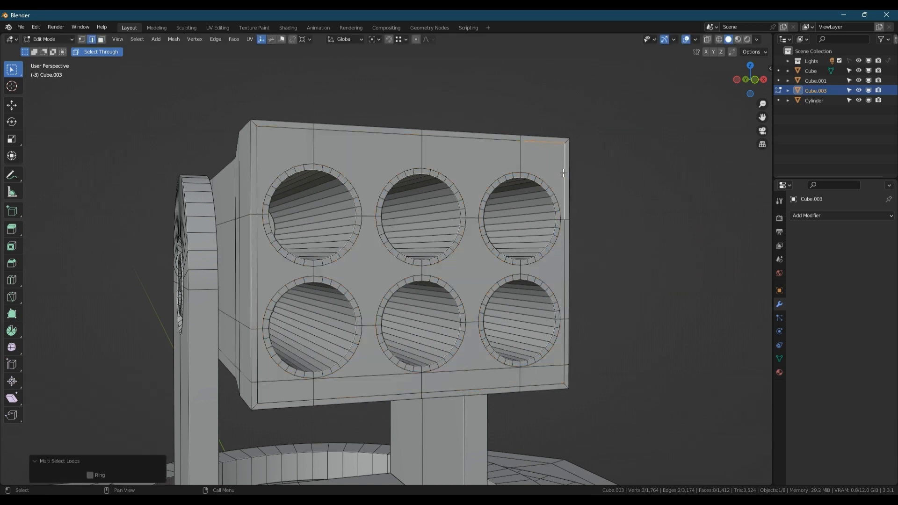
alt+shift+click(472, 138)
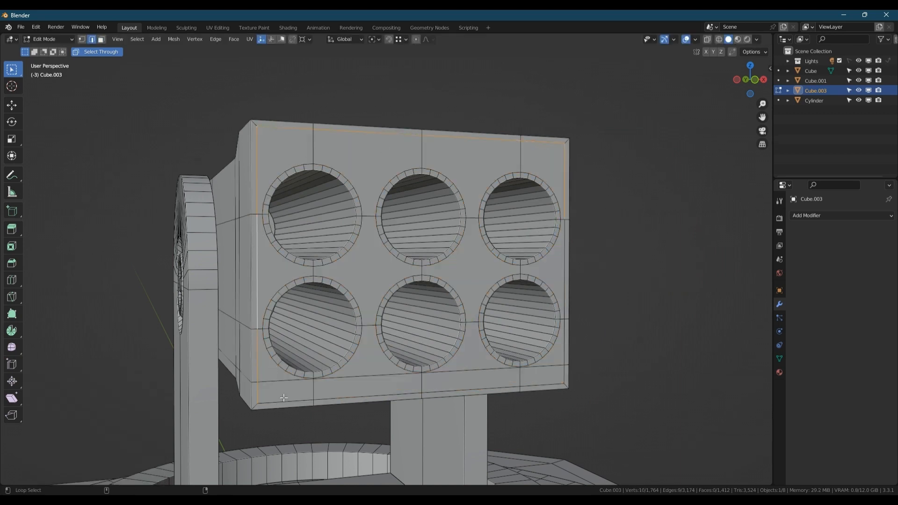
middle_drag(479, 270, 515, 258)
scroll(336, 370, up, 5)
scroll(336, 369, down, 6)
mouse_move(320, 278)
middle_down()
mouse_move(268, 299)
mouse_move(312, 263)
middle_up()
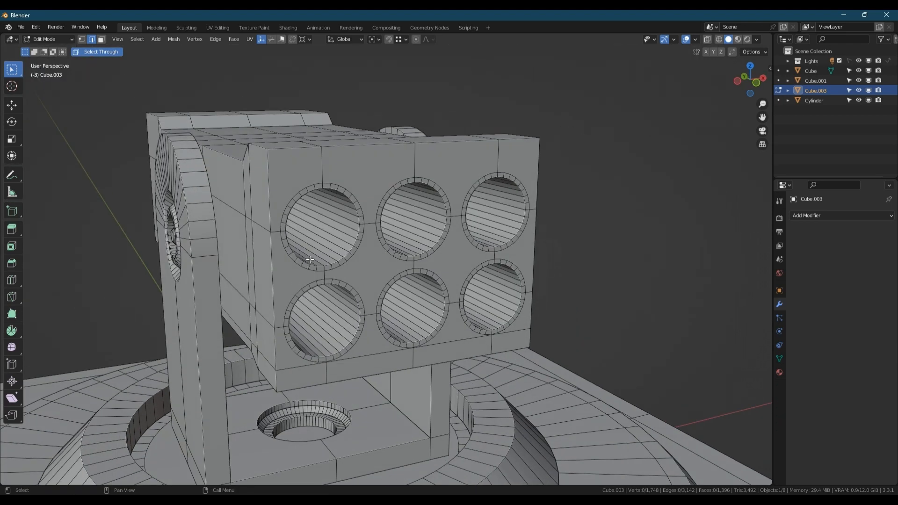
Step: Select the face rings around the six holes and extrude them outward by about 0.017 m
scroll(312, 264, up, 4)
key(3)
alt+click(305, 267)
alt+shift+click(333, 289)
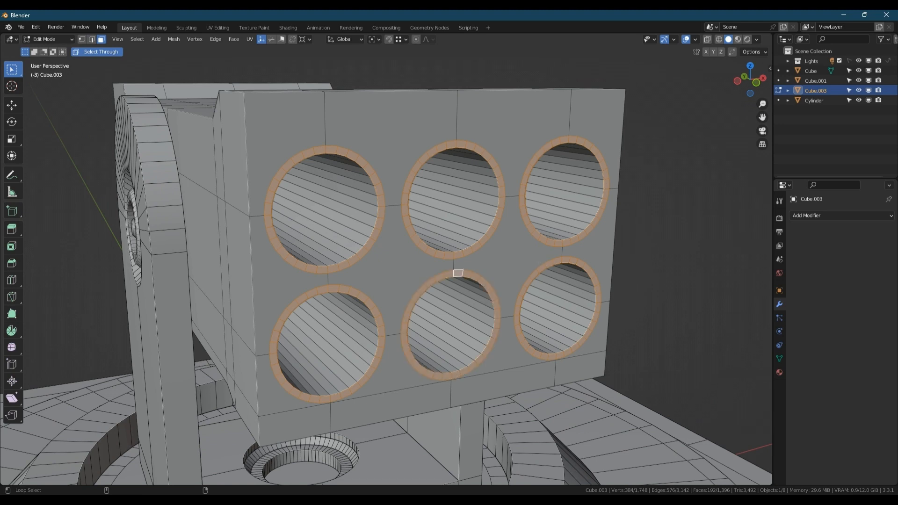
key(e)
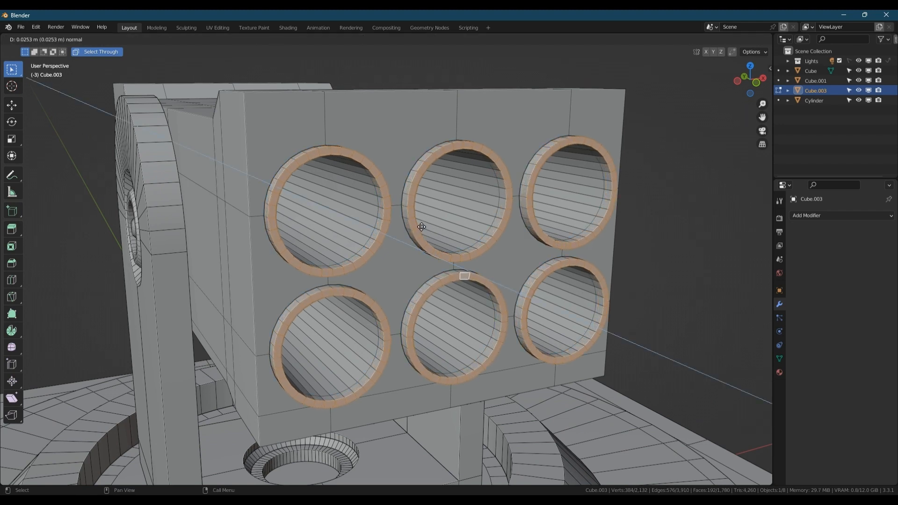
click(422, 227)
middle_drag(422, 227, 375, 232)
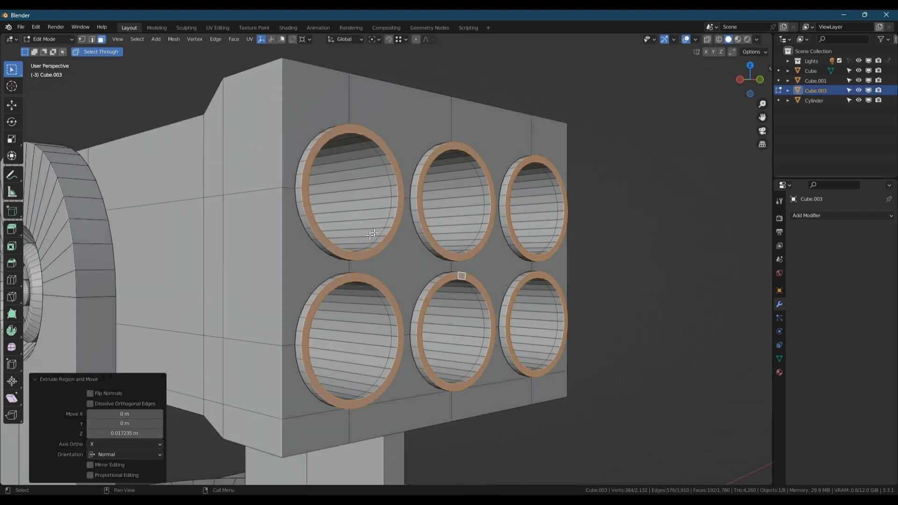
Step: Bevel the edges of the six raised rims with four segments and merge the block's vertices by distance
key(2)
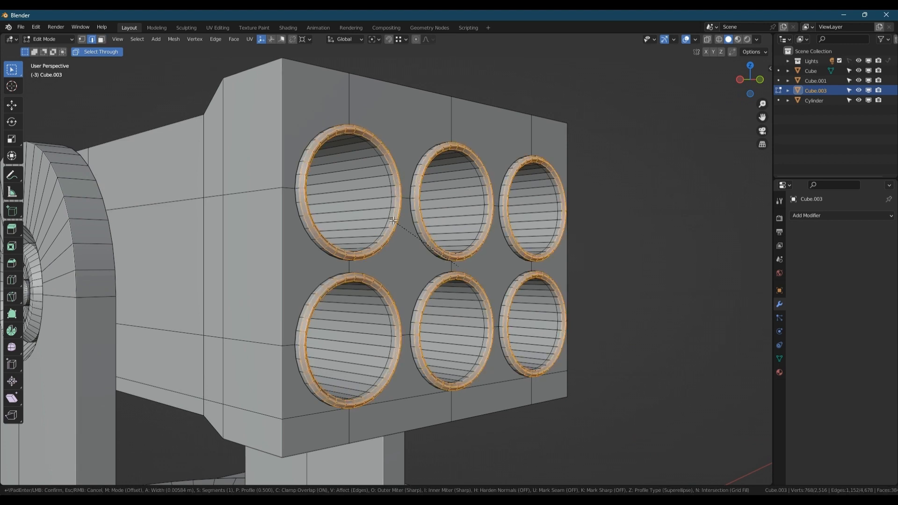
scroll(375, 217, up, 4)
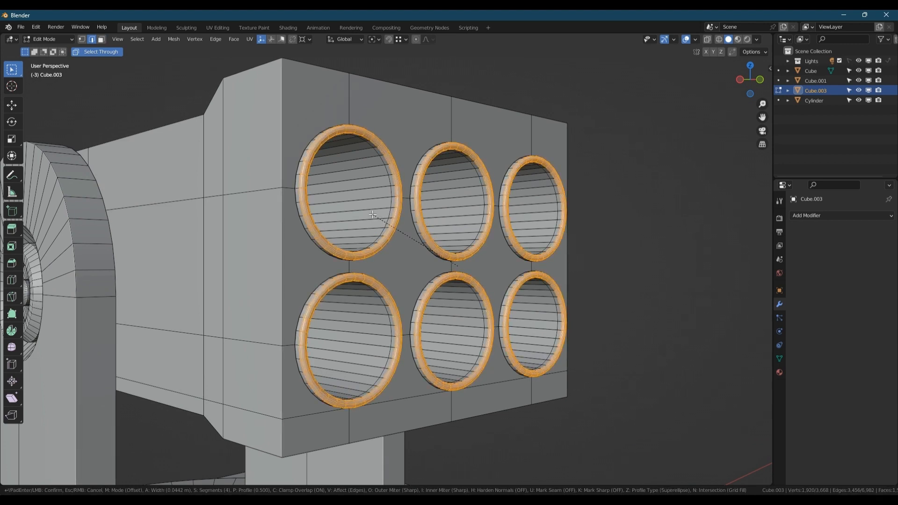
click(373, 214)
key(1)
key(a)
key(m)
click(368, 210)
Step: Shade the block smooth with Auto Smooth
key(Tab)
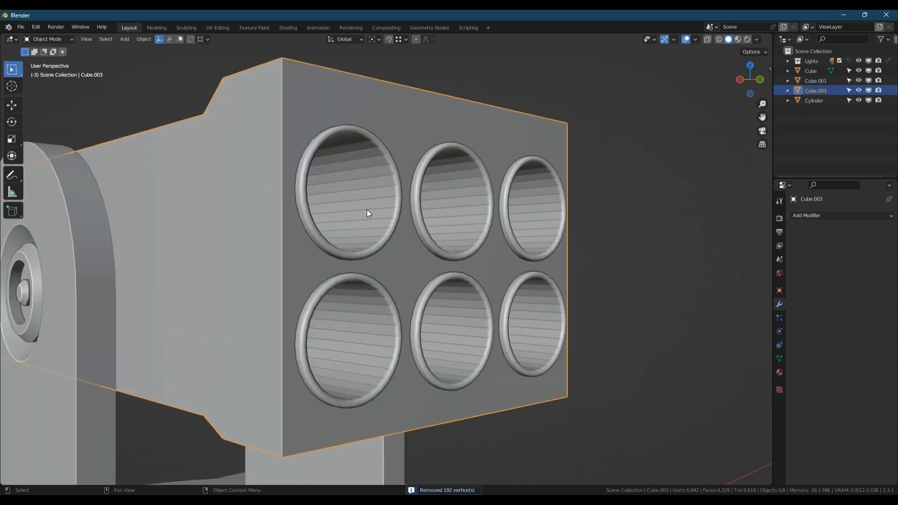
right_click(368, 208)
click(374, 204)
scroll(340, 243, down, 5)
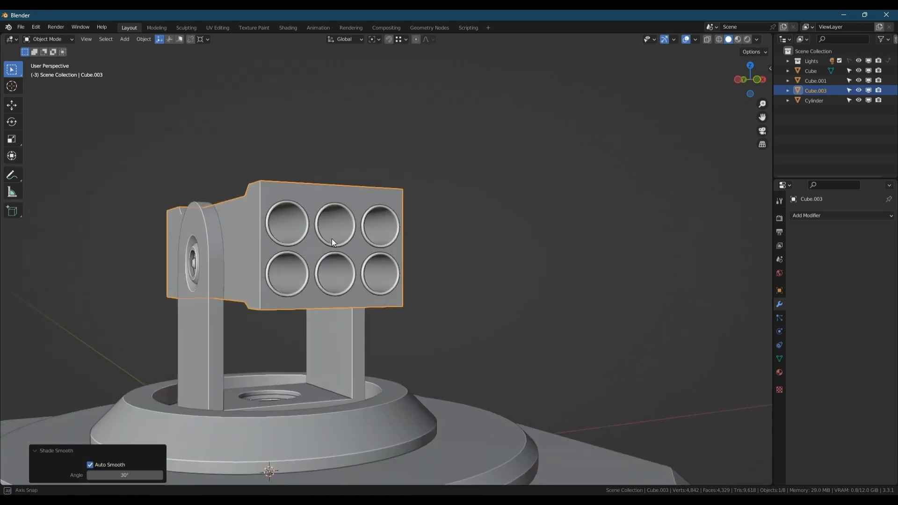
Step: Select the end faces of the six barrels at the opposite end and move them about 0.1 m along Y toward the block
middle_drag(333, 243, 227, 263)
key(Tab)
key(3)
click(255, 267)
scroll(257, 266, up, 3)
key(1)
scroll(251, 225, down, 4)
key(alt+a)
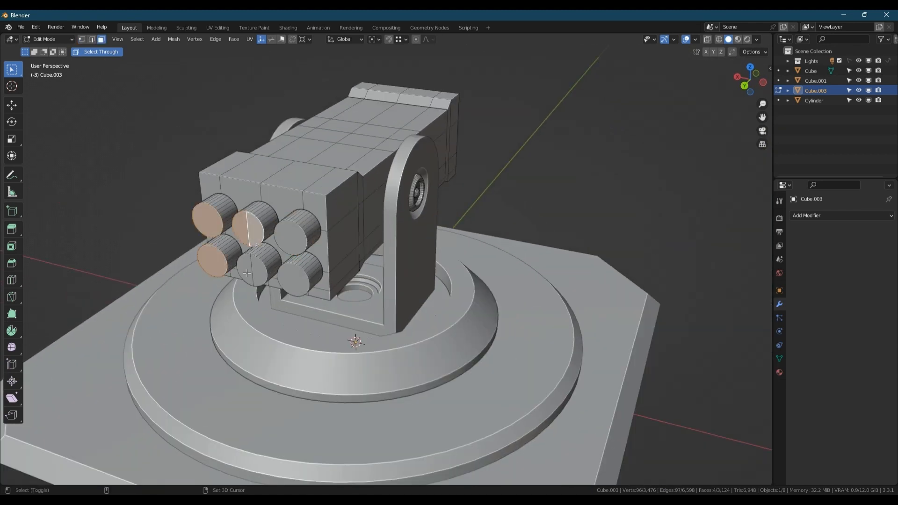
shift+click(297, 244)
middle_drag(297, 244, 483, 270)
scroll(258, 236, up, 4)
key(g)
key(y)
click(275, 250)
Step: Try to inset the six barrel end faces by 0.0179 m and extrude them outward
key(i)
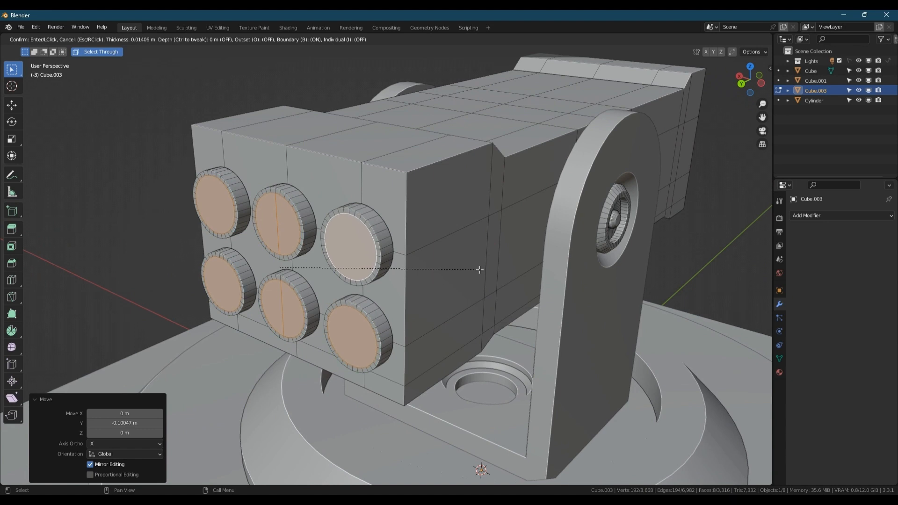
click(479, 270)
key(e)
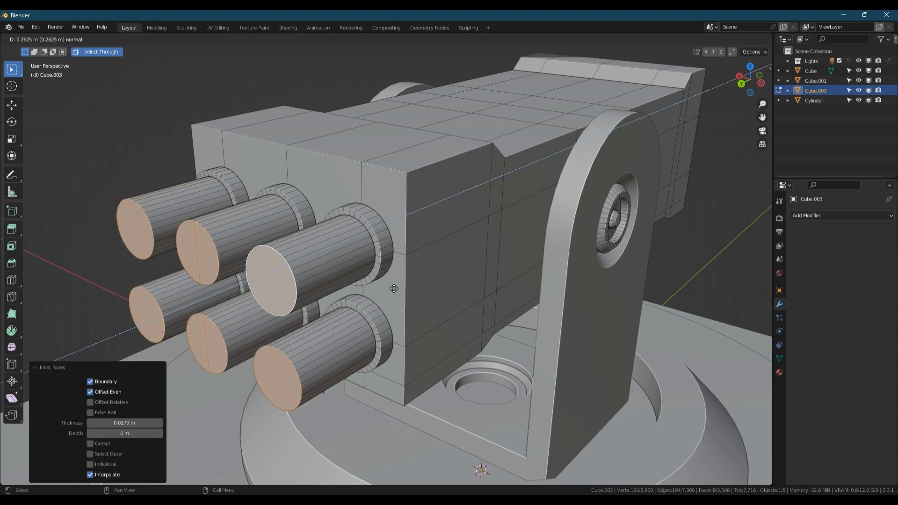
right_click(394, 289)
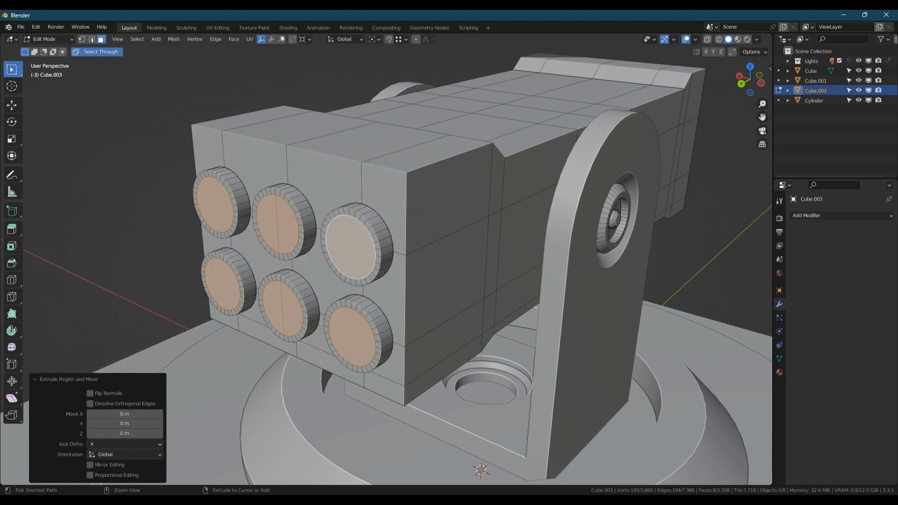
Step: Inset the six barrel end faces by 0.03184 m and extrude them outward by about 0.424 m into long, thin barrels
key(i)
click(479, 272)
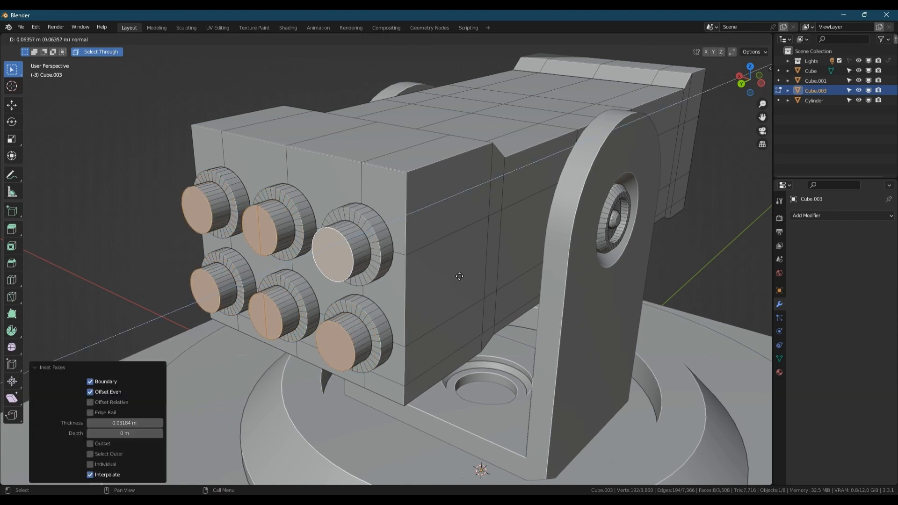
key(e)
click(335, 327)
scroll(335, 326, down, 6)
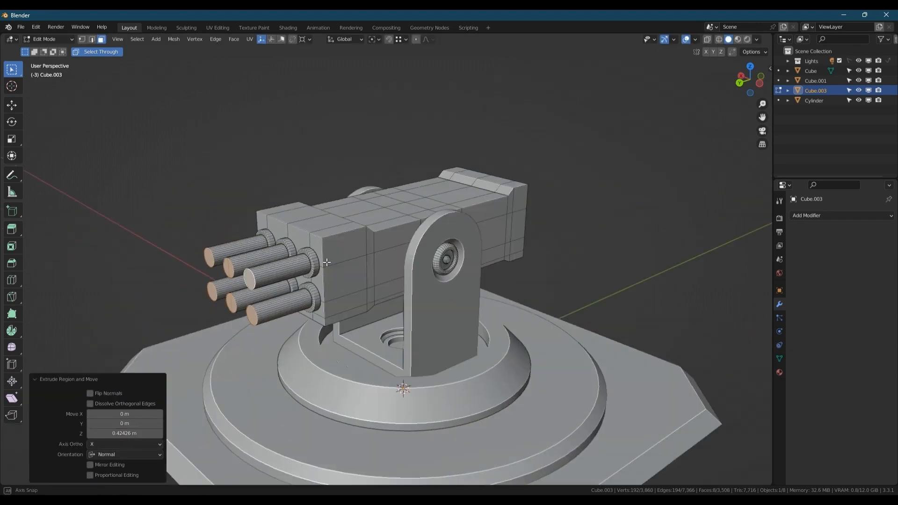
Step: Knife a straight vertical cut through all six barrels just behind their tips, as seen from the side
scroll(335, 327, up, 4)
drag(768, 87, 755, 83)
click(755, 84)
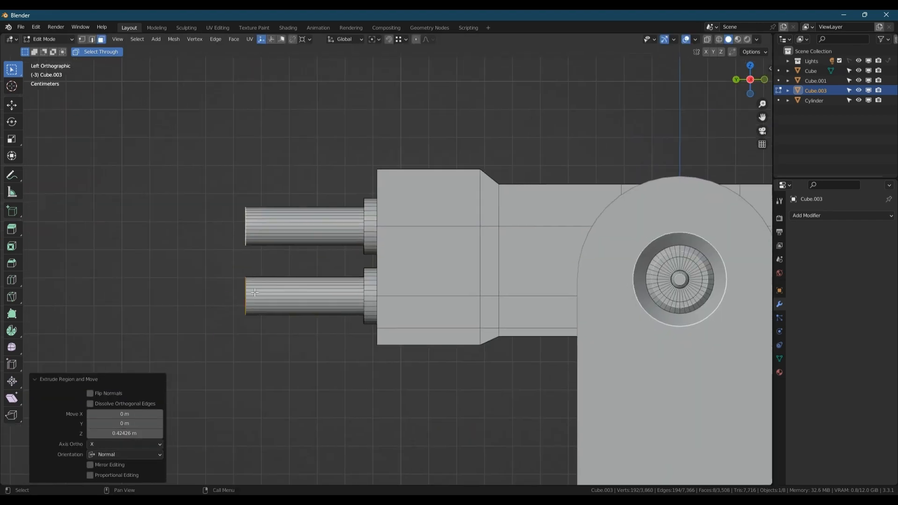
key(k)
key(Return)
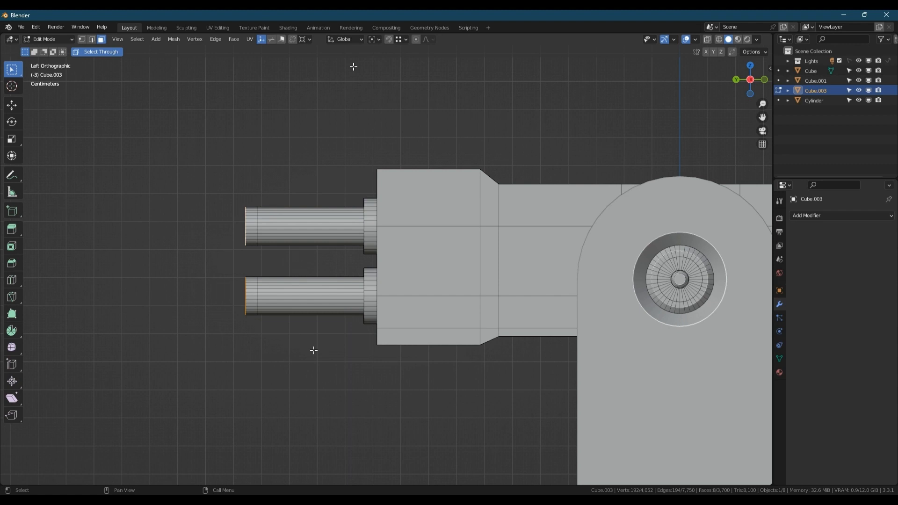
Step: Select the narrow bands at the six barrel tips and extrude them along their normals by 0.0235 m into thicker collars
scroll(251, 260, up, 3)
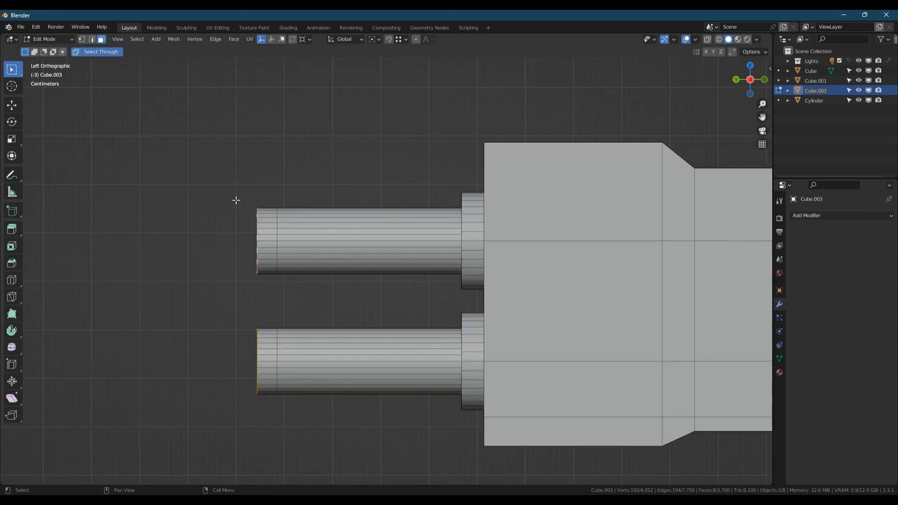
drag(158, 123, 280, 393)
drag(201, 140, 268, 406)
middle_drag(212, 140, 320, 247)
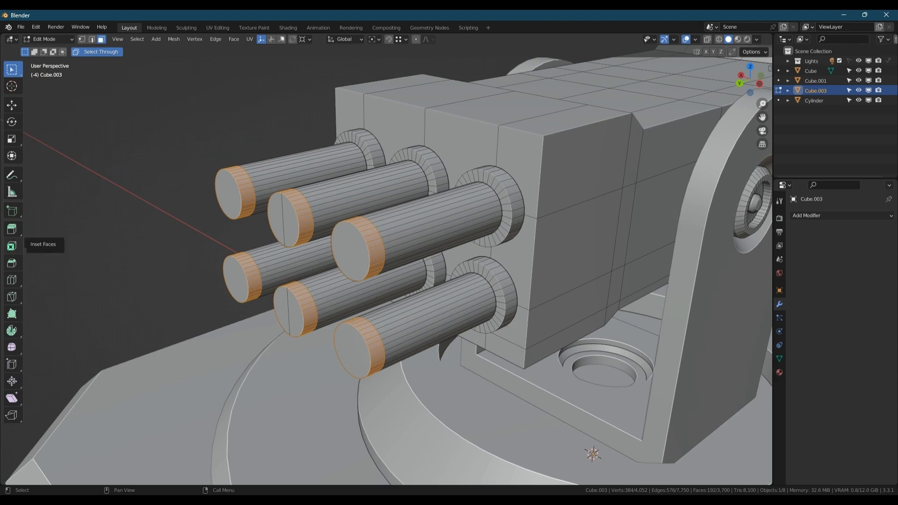
drag(12, 234, 63, 273)
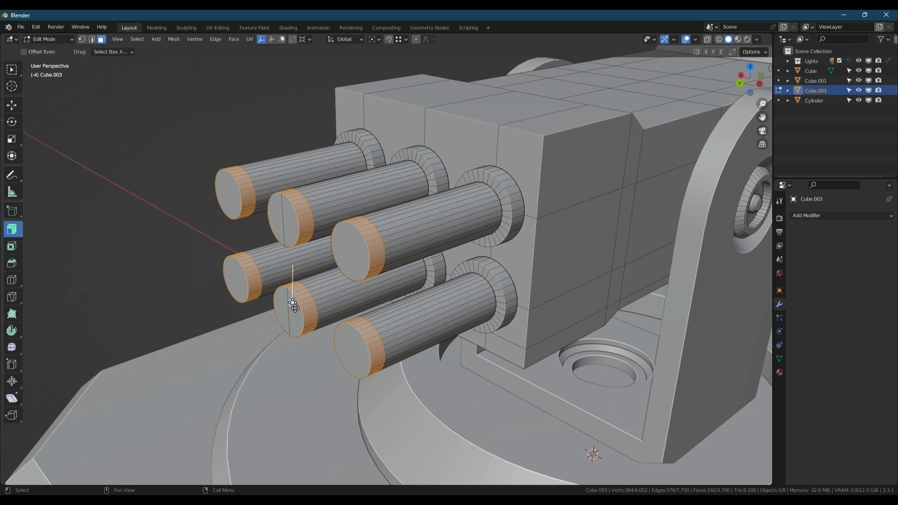
drag(292, 302, 298, 300)
middle_drag(419, 227, 423, 227)
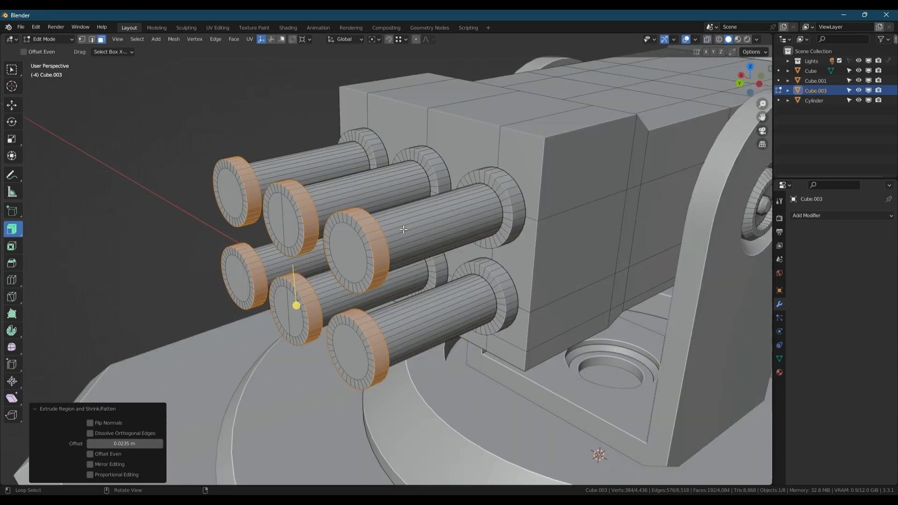
Step: Select the six barrel end faces, grow the selection to their surrounding rings, and move them along Y to lengthen the muzzle collars
scroll(398, 226, up, 2)
click(12, 69)
middle_drag(334, 255, 315, 274)
click(312, 260)
scroll(311, 260, down, 3)
shift+click(303, 360)
shift+click(155, 314)
shift+click(145, 234)
shift+click(222, 335)
key(ctrl+KP_Add)
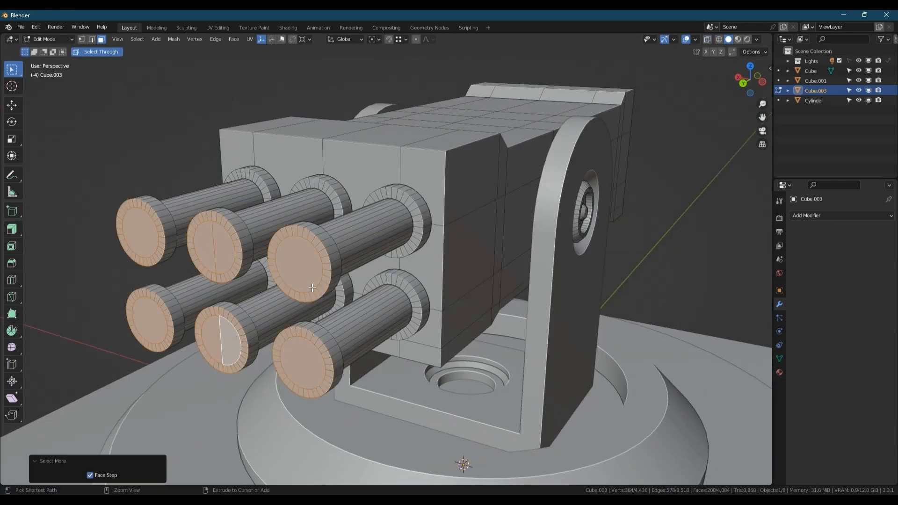
key(g)
key(y)
click(301, 265)
middle_drag(300, 265, 240, 261)
key(g)
key(y)
click(233, 263)
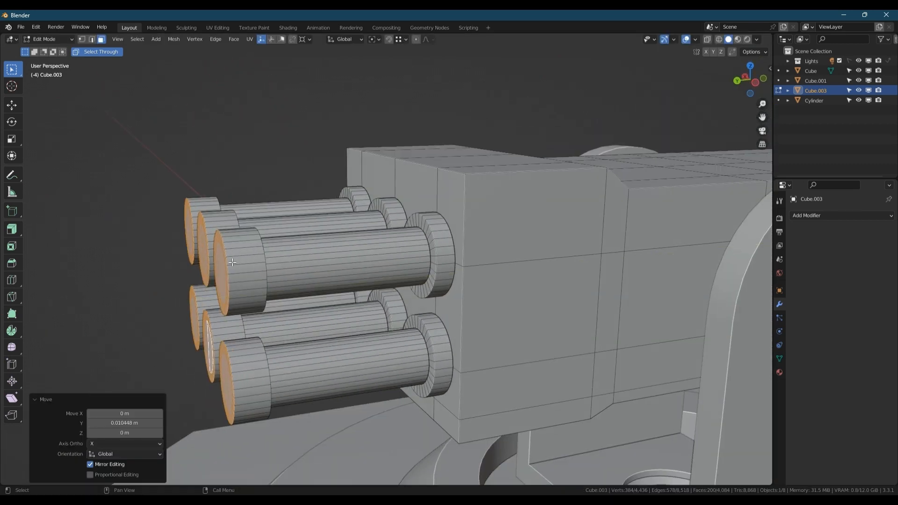
Step: Select the outer boundary edges of the six muzzle ends and bevel them with one segment
click(238, 263)
key(ctrl+b)
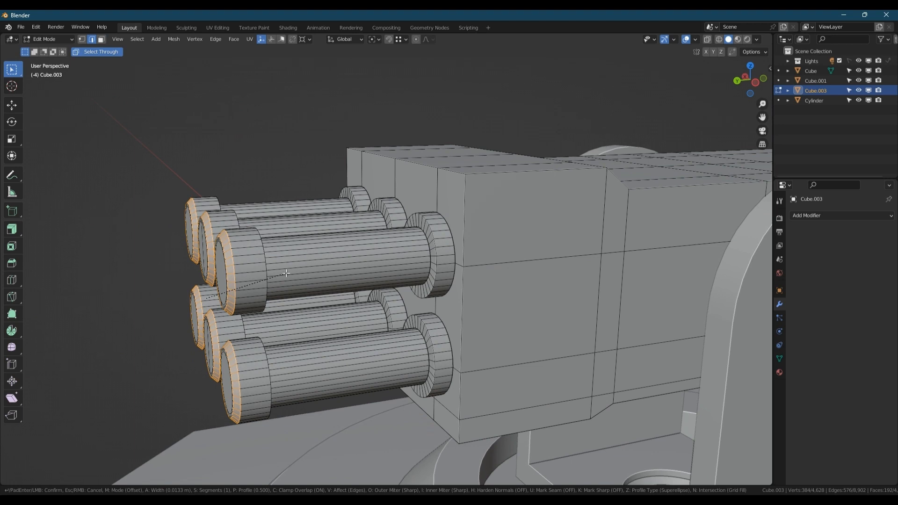
click(303, 286)
Step: Merge all vertices of the block by distance at 0.0001 m and leave mesh editing
key(1)
key(a)
key(m)
click(304, 287)
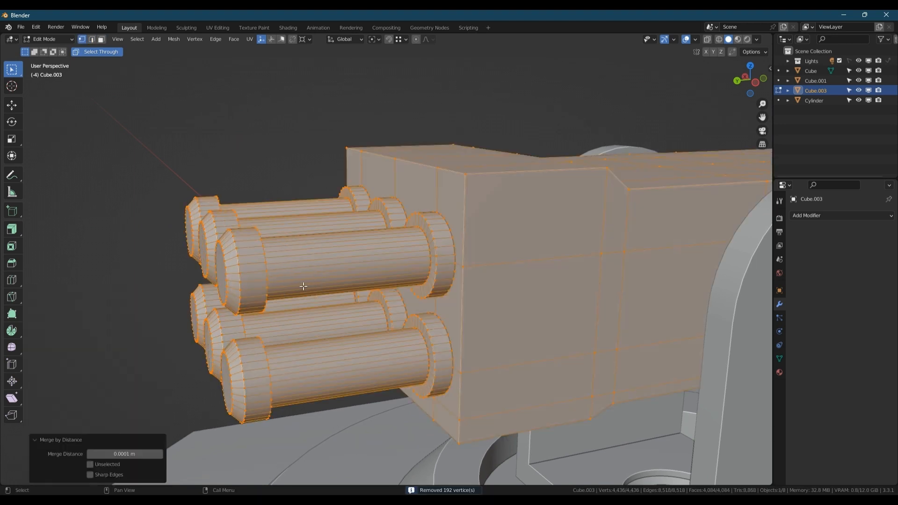
scroll(303, 287, down, 2)
middle_drag(303, 287, 349, 284)
key(Tab)
scroll(498, 295, down, 2)
mouse_move(498, 295)
middle_down()
mouse_move(525, 298)
mouse_move(497, 302)
middle_up()
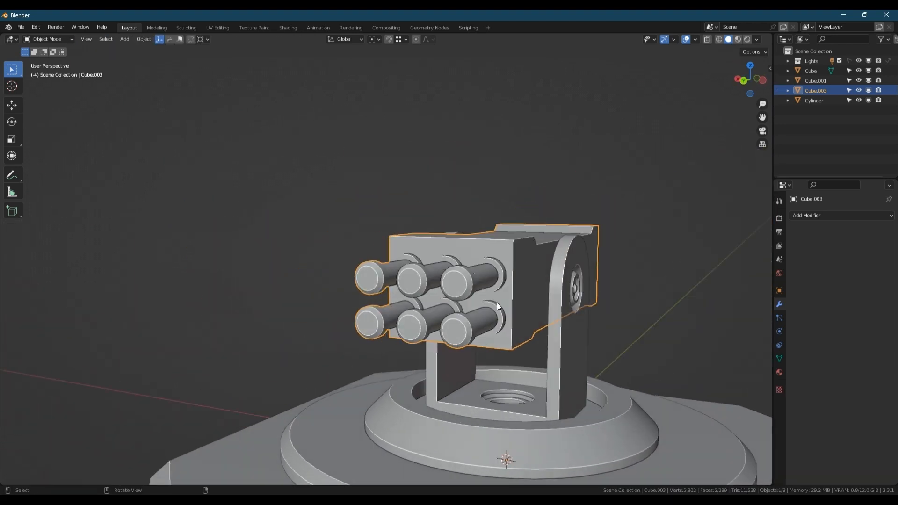
Step: Select the end faces of the six barrels and inset them by about 0.025 m
key(Tab)
key(3)
scroll(388, 287, up, 3)
click(346, 269)
shift+click(346, 363)
shift+click(424, 276)
shift+click(558, 279)
shift+click(538, 389)
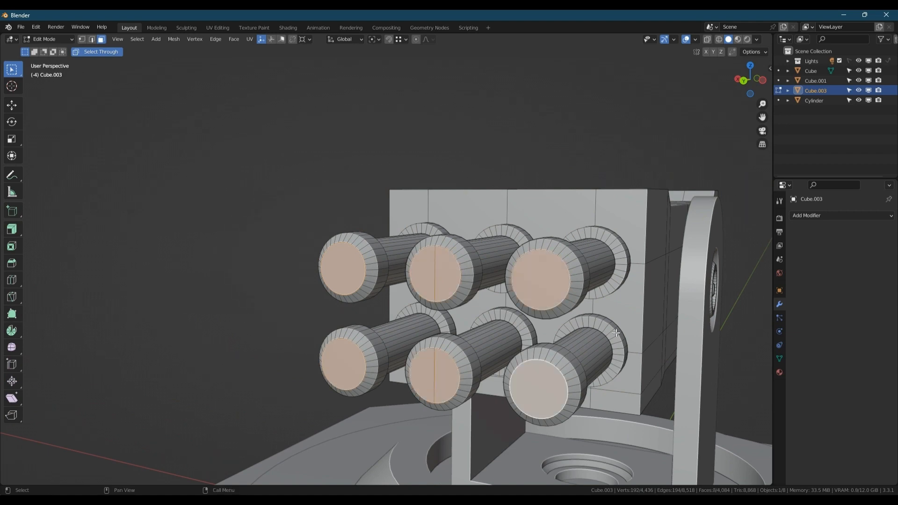
key(i)
click(606, 329)
middle_drag(606, 329, 584, 333)
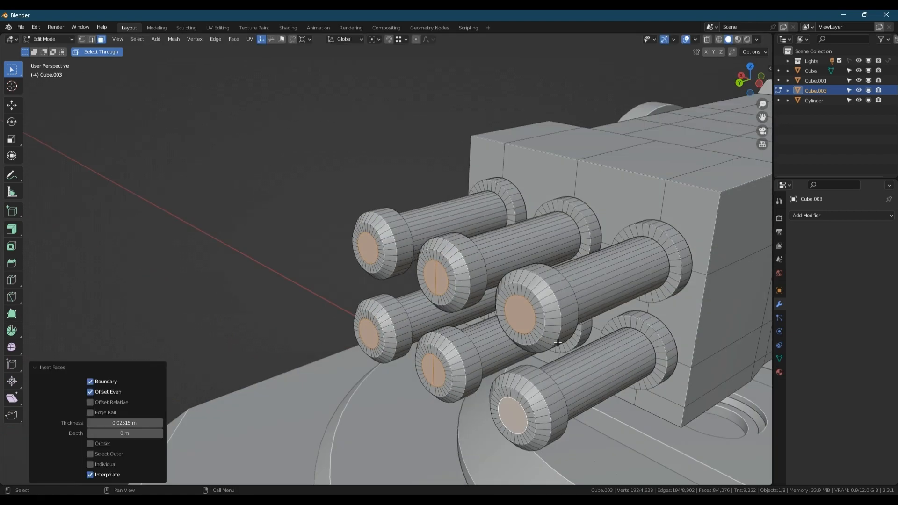
Step: Extrude the inset muzzle faces inward to hollow out the six barrel bores
key(e)
click(639, 303)
key(Tab)
scroll(540, 273, down, 5)
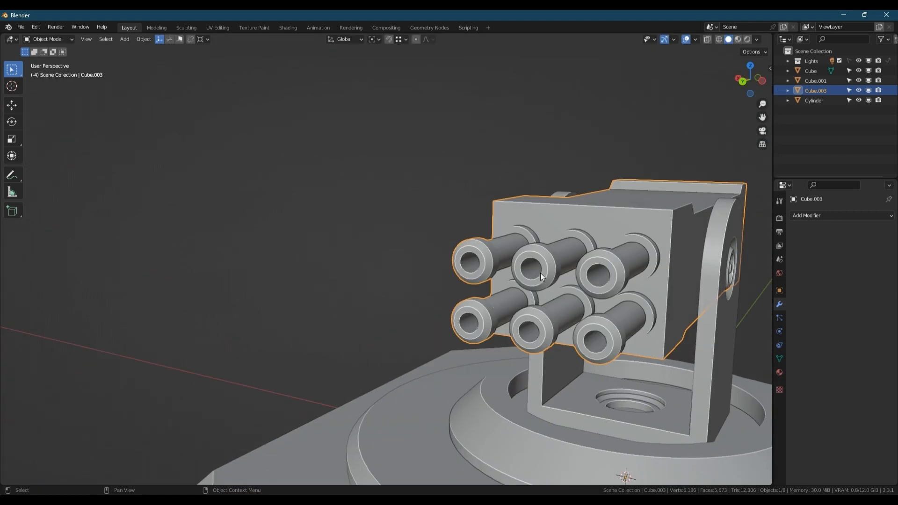
Step: Select the inner end faces of the six rimmed tubes and duplicate them about 0.915 m along negative Y toward the tube openings
middle_drag(540, 274, 354, 299)
scroll(456, 270, down, 2)
middle_drag(456, 270, 436, 295)
scroll(436, 295, up, 4)
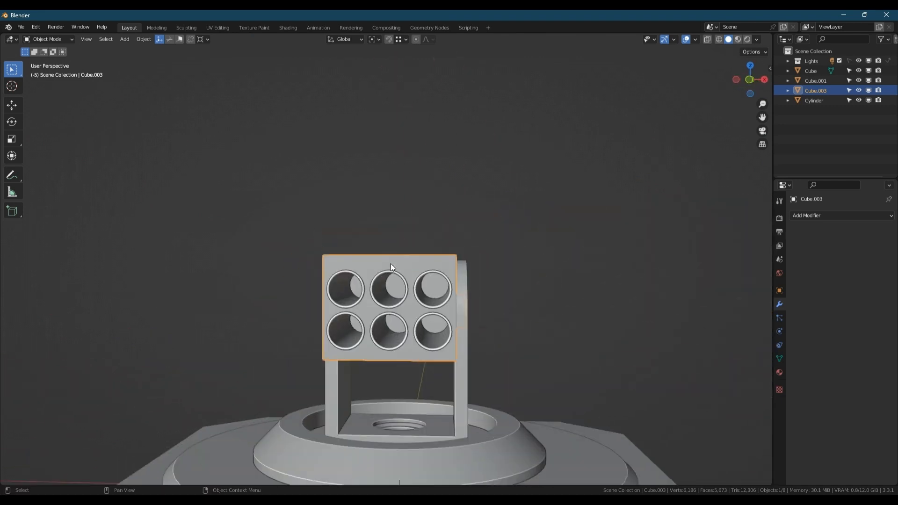
key(Tab)
click(365, 276)
shift+click(463, 279)
shift+click(460, 321)
middle_drag(277, 275, 345, 285)
key(alt+z)
key(alt+z)
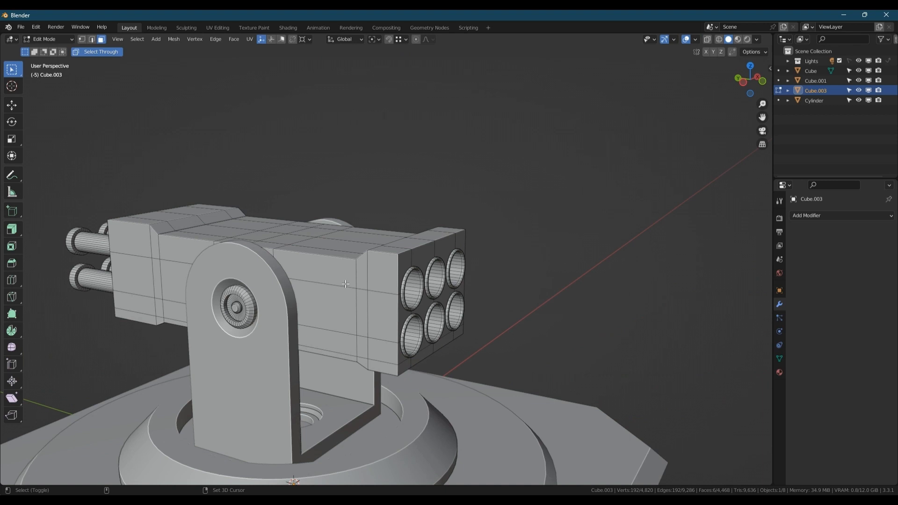
key(shift+d)
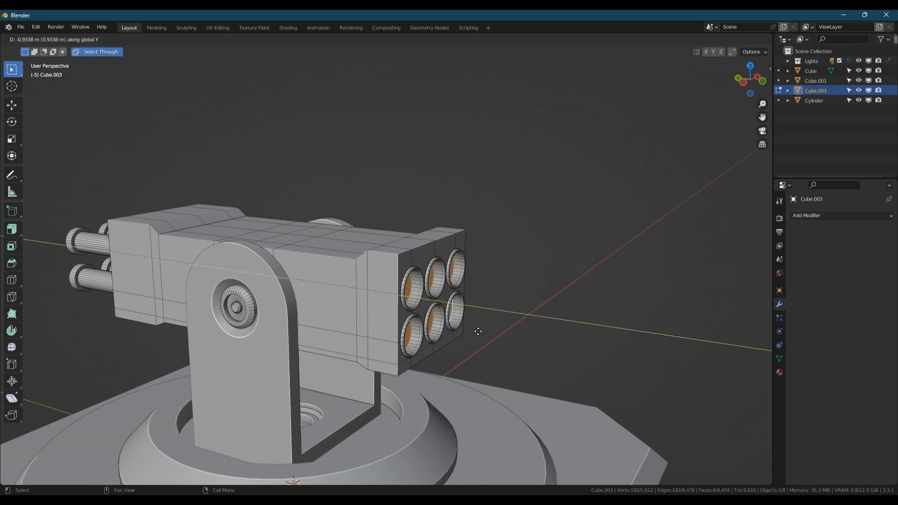
click(475, 332)
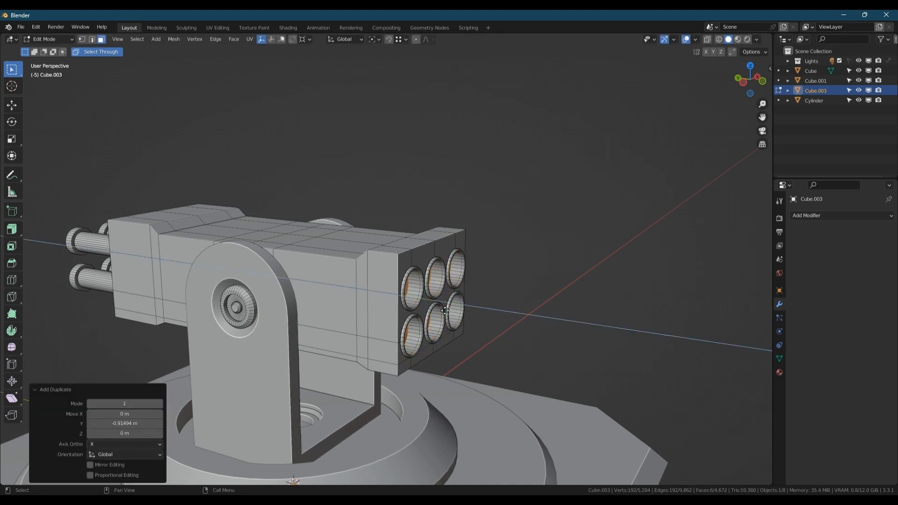
Step: Extrude the six duplicated discs outward by about 0.142 m and move their end faces about 0.104 m along Y back into the tubes
key(e)
click(468, 314)
scroll(468, 315, up, 4)
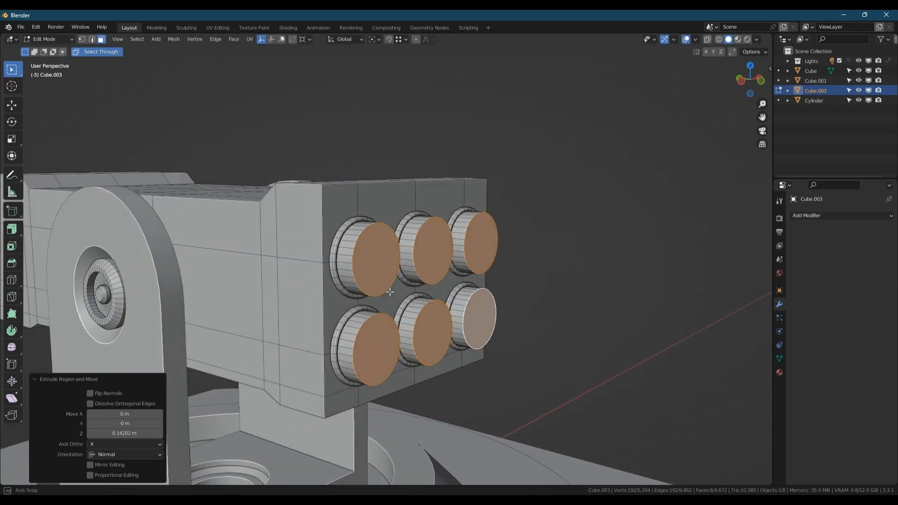
key(ctrl+z)
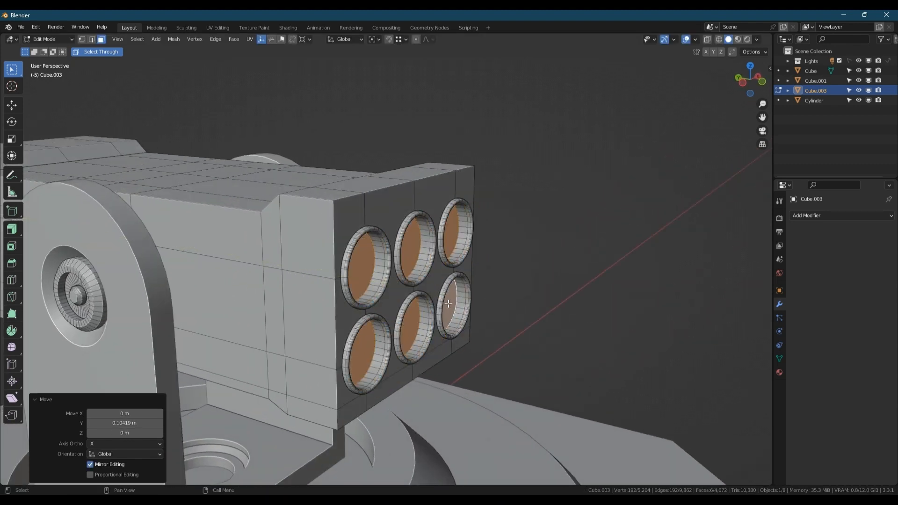
Step: Extrude the six disc faces outward by about 0.159 m and bevel their boundary edges with 4 segments into domes
key(e)
click(491, 318)
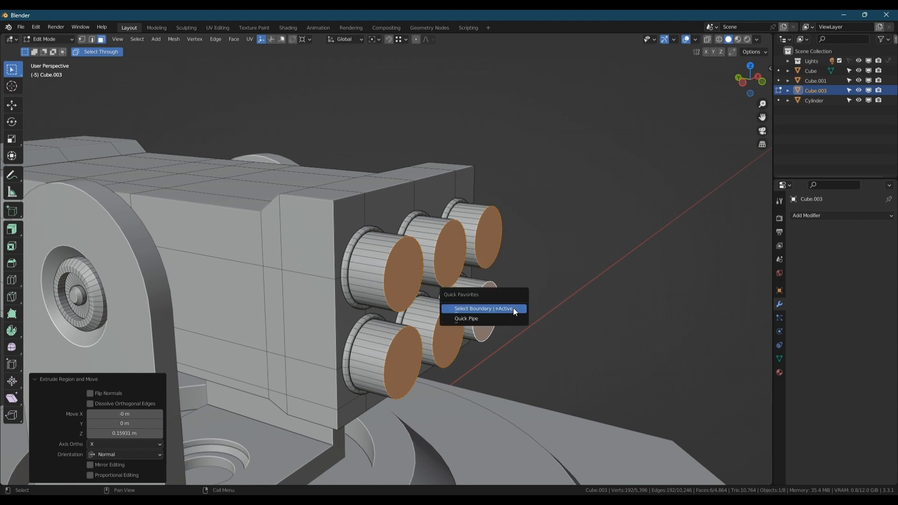
click(513, 308)
key(ctrl+b)
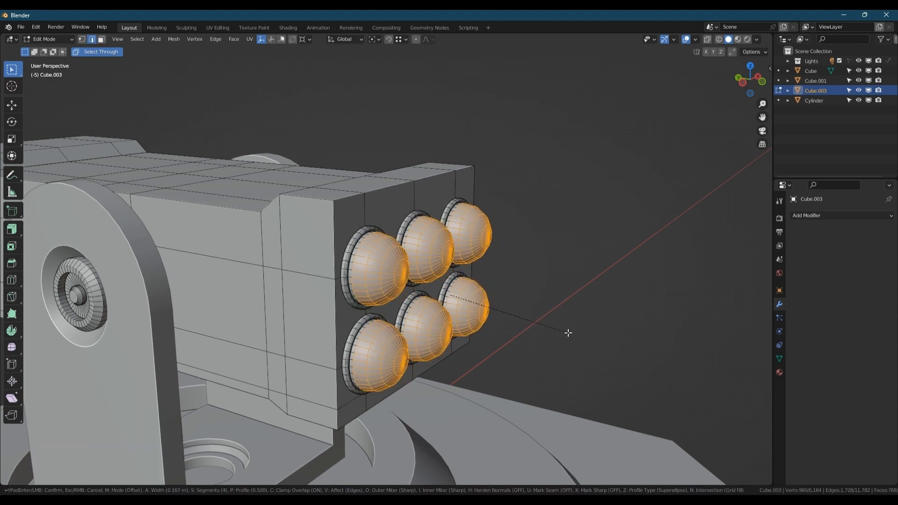
click(571, 333)
Step: Merge all vertices of the block and its domes by distance
key(1)
key(a)
key(m)
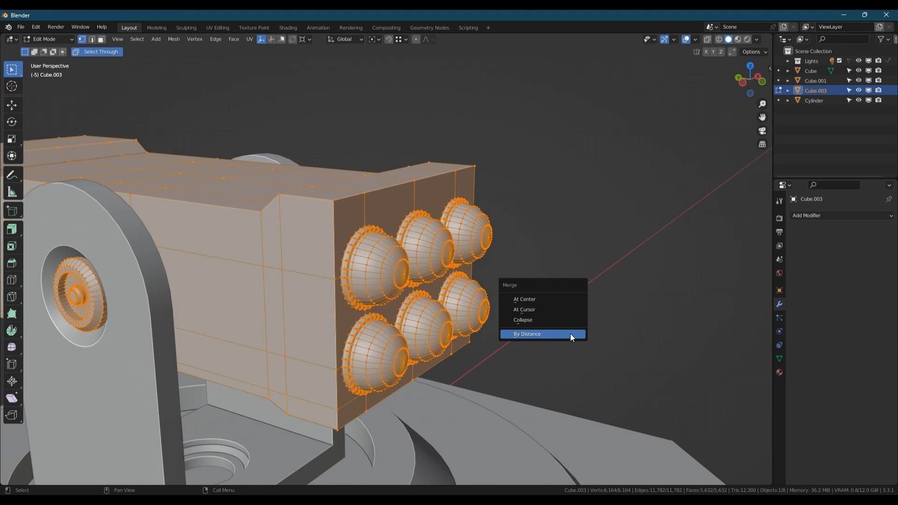
click(571, 334)
key(Tab)
key(Tab)
Step: Select the six domes as linked parts and isolate the block by hiding all other objects
key(3)
click(390, 275)
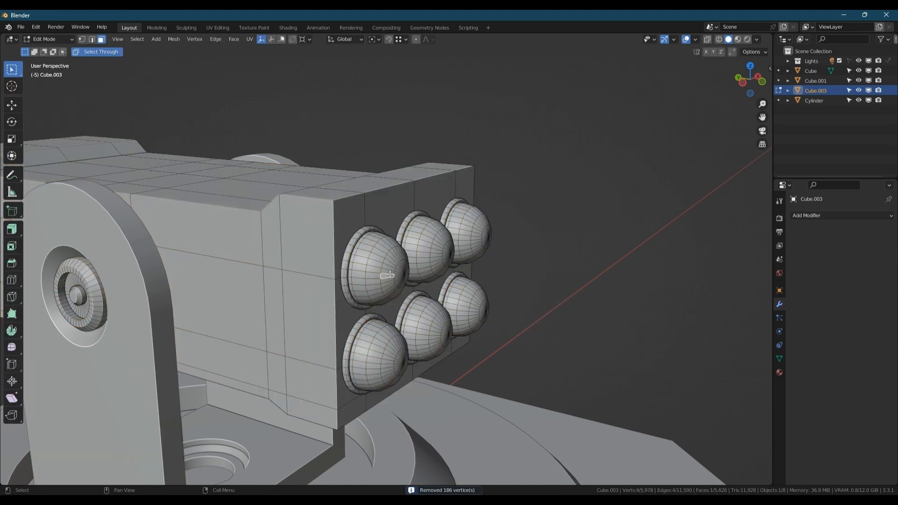
key(l)
key(l)
key(l)
middle_drag(447, 276, 363, 256)
key(Tab)
key(shift+h)
key(Tab)
scroll(382, 255, down, 5)
key(Tab)
key(Tab)
scroll(363, 256, up, 5)
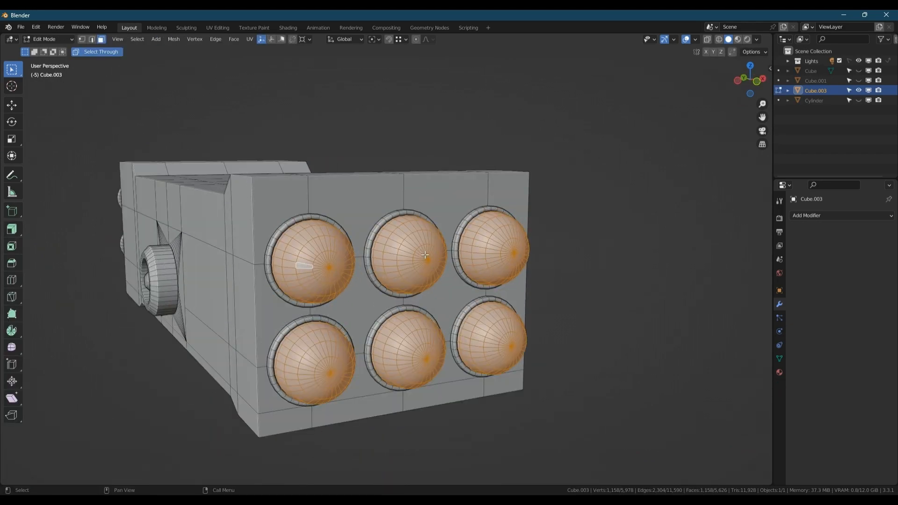
Step: Set the pivot point to Individual Origins and scale the six domes along Y by about 2.136
click(372, 39)
click(421, 71)
key(alt+z)
mouse_move(523, 212)
middle_down()
mouse_move(508, 214)
mouse_move(515, 214)
middle_up()
key(alt+z)
key(s)
key(y)
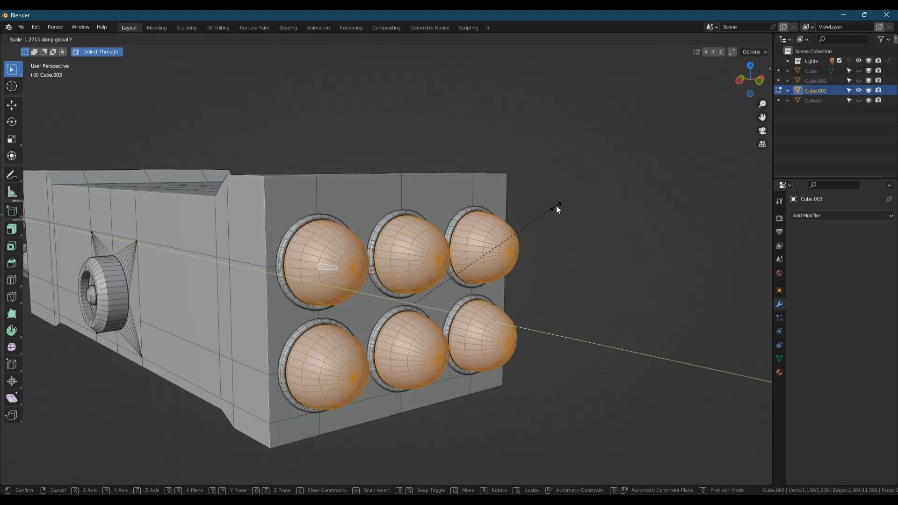
click(674, 179)
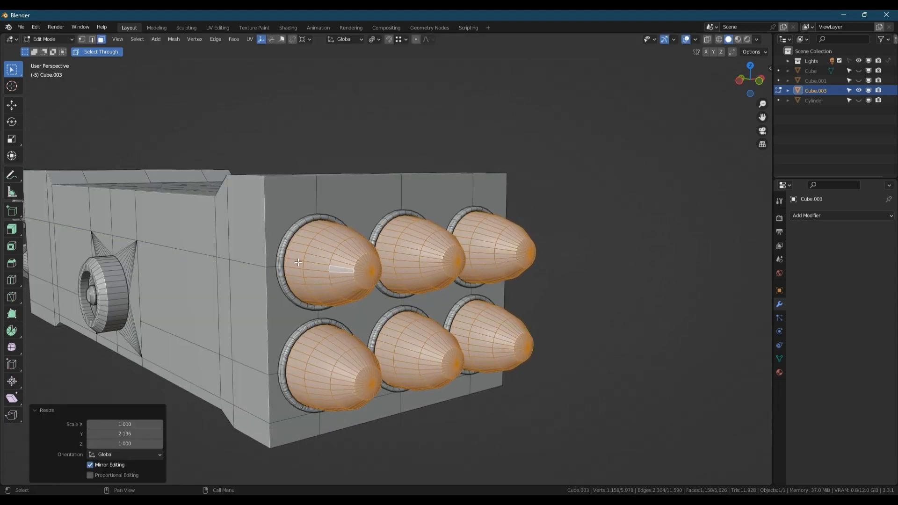
middle_drag(286, 269, 304, 258)
key(Tab)
scroll(313, 258, down, 1)
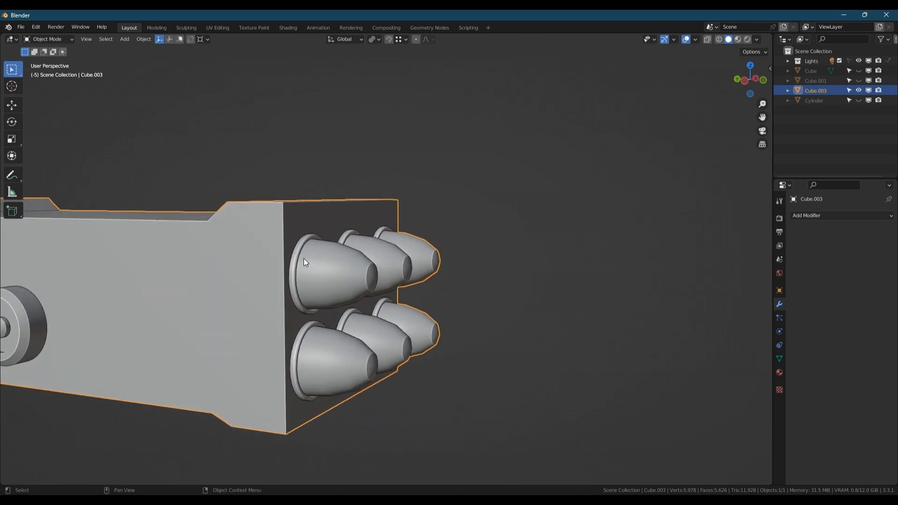
Step: Select the vertex rings nearest the tips of the six domes and shift them along Y to round the noses
key(Tab)
scroll(378, 267, up, 4)
click(745, 82)
key(1)
drag(457, 189, 468, 403)
middle_drag(549, 317, 513, 299)
scroll(514, 300, up, 3)
key(g)
key(y)
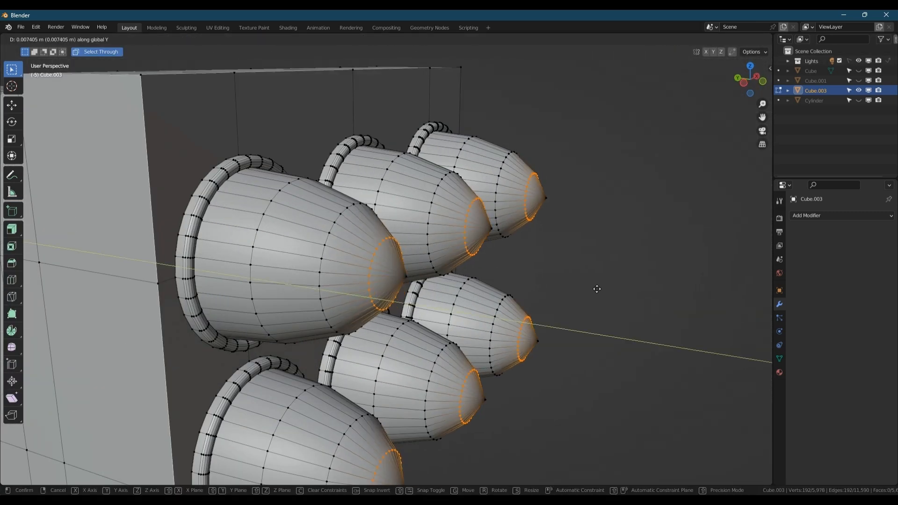
click(593, 291)
scroll(580, 296, down, 5)
middle_drag(580, 296, 505, 284)
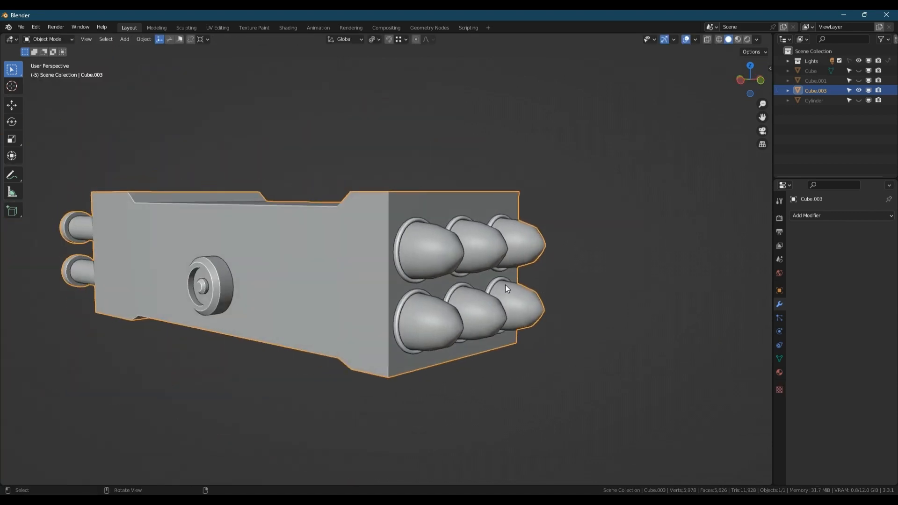
scroll(505, 285, up, 3)
key(Tab)
scroll(479, 248, down, 8)
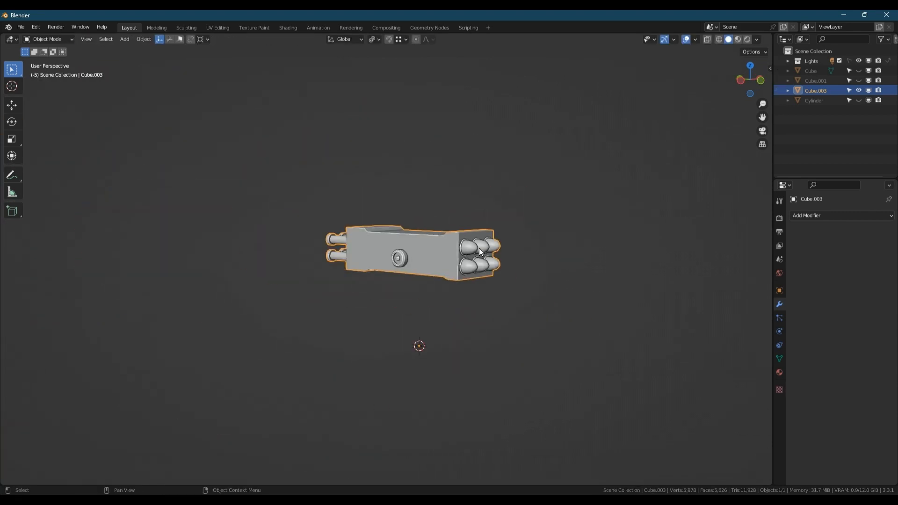
Step: Select the six missile noses as linked parts and separate them from the block into their own object
scroll(479, 247, up, 2)
key(Tab)
key(3)
key(l)
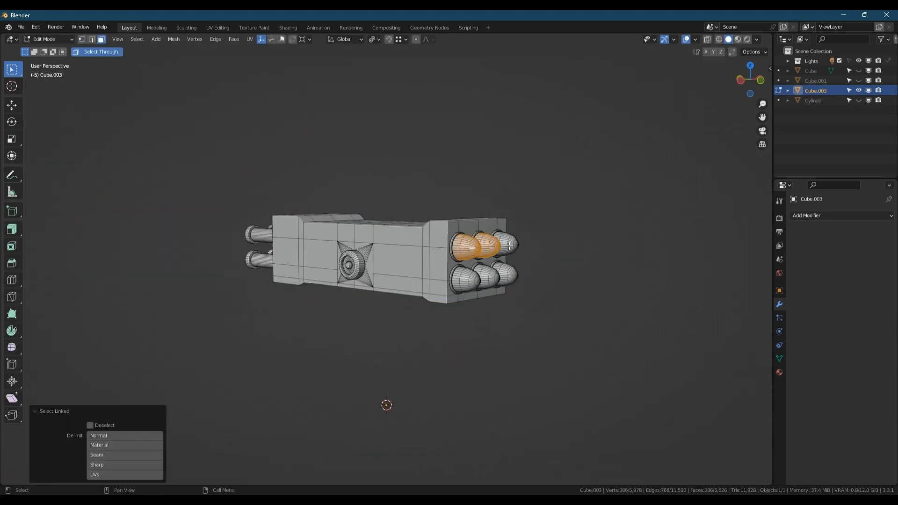
click(472, 279)
key(Tab)
scroll(460, 242, up, 2)
Step: Scale the whole mesh of the separated missile noses by 0.877 in X and Z, using Individual Origins as pivot
click(460, 238)
middle_drag(460, 236, 433, 237)
click(377, 40)
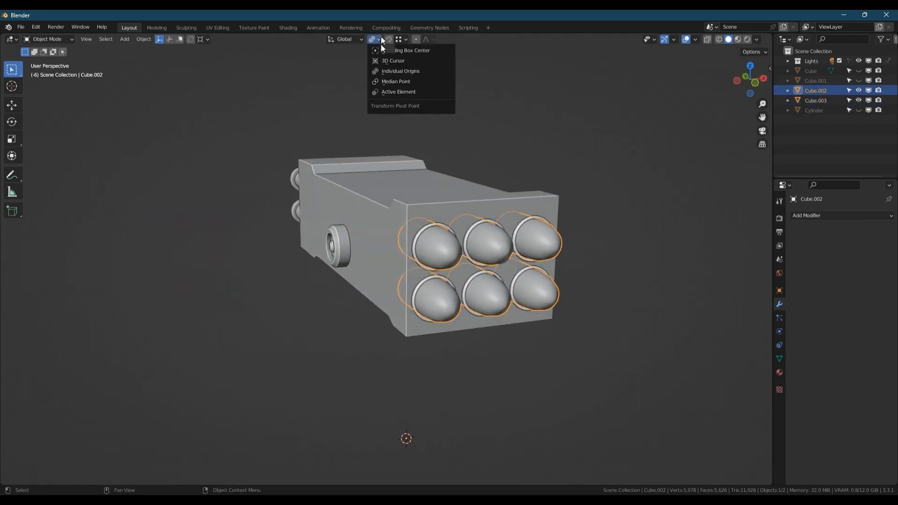
click(390, 70)
key(Tab)
key(a)
key(shift+y)
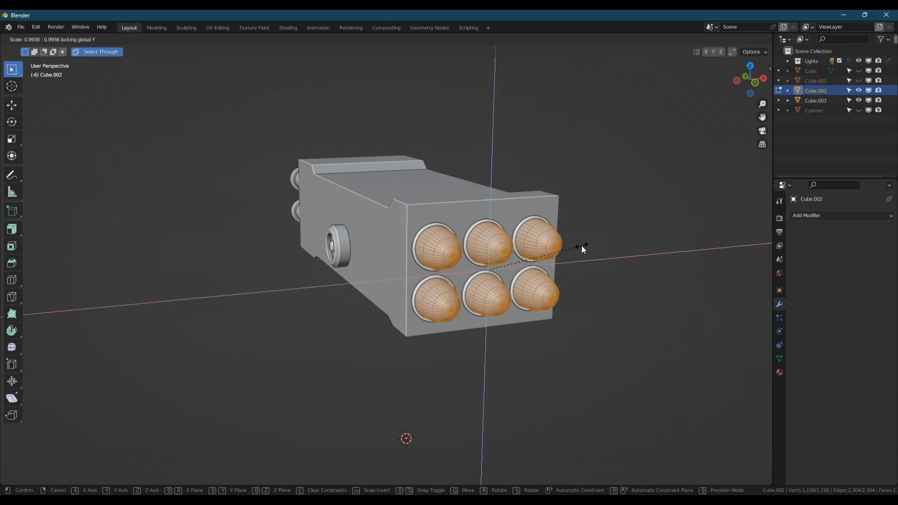
click(571, 248)
middle_drag(571, 248, 490, 242)
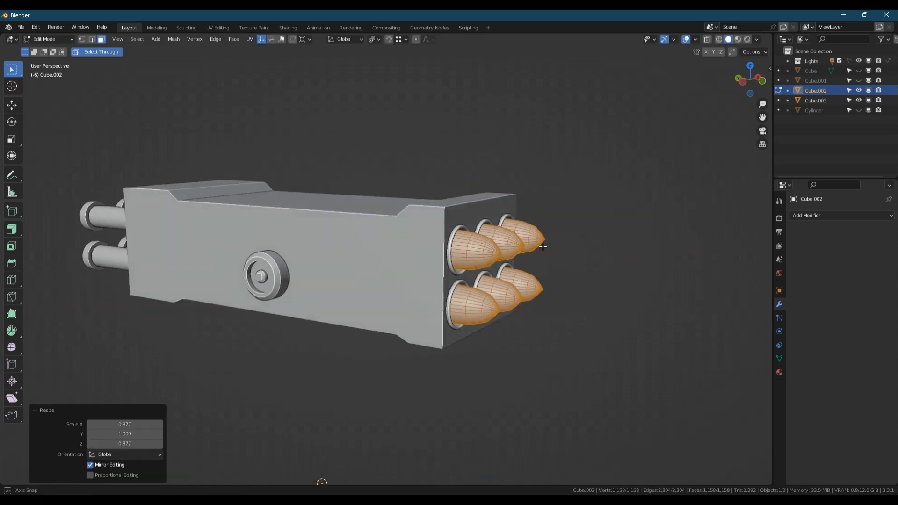
Step: Try beveling the six missile nose tip vertices with a 0.0429 m width and 2 segments
key(Tab)
scroll(525, 231, up, 4)
key(ctrl+KP_3)
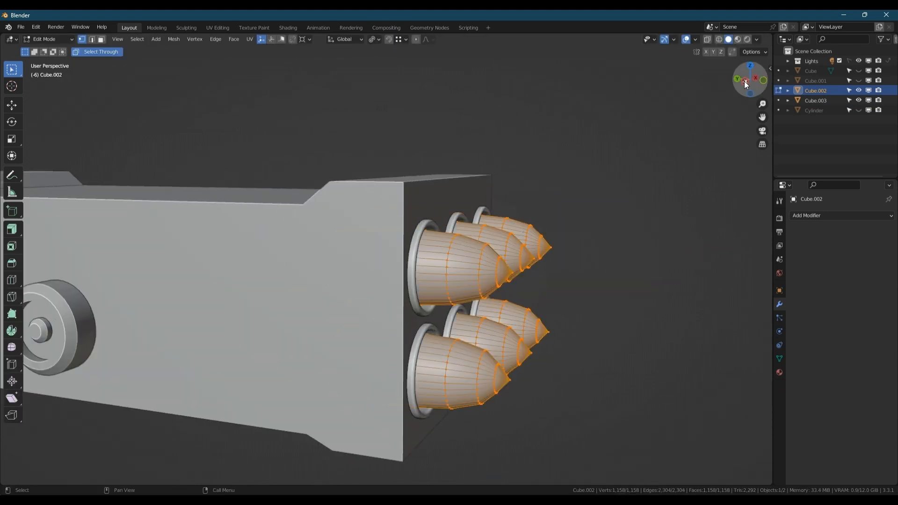
drag(525, 231, 581, 387)
scroll(545, 297, up, 3)
key(ctrl+b)
click(538, 302)
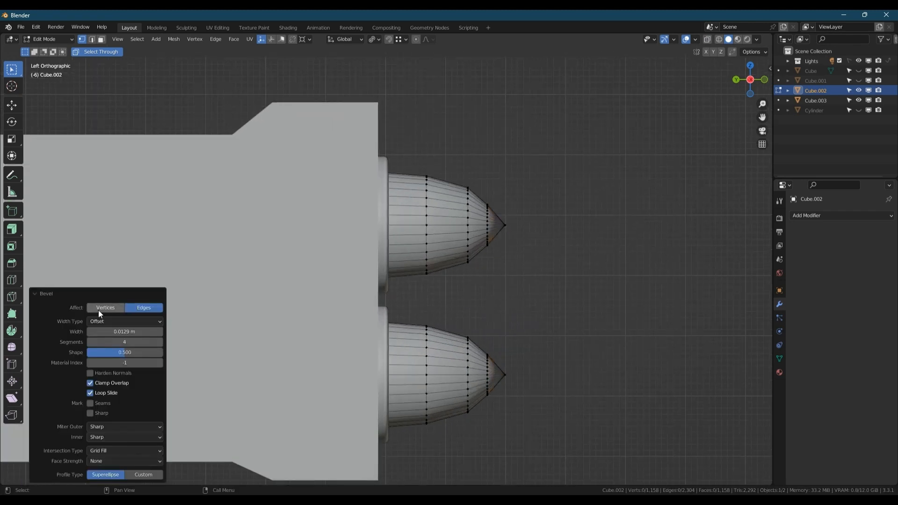
middle_drag(440, 261, 410, 256)
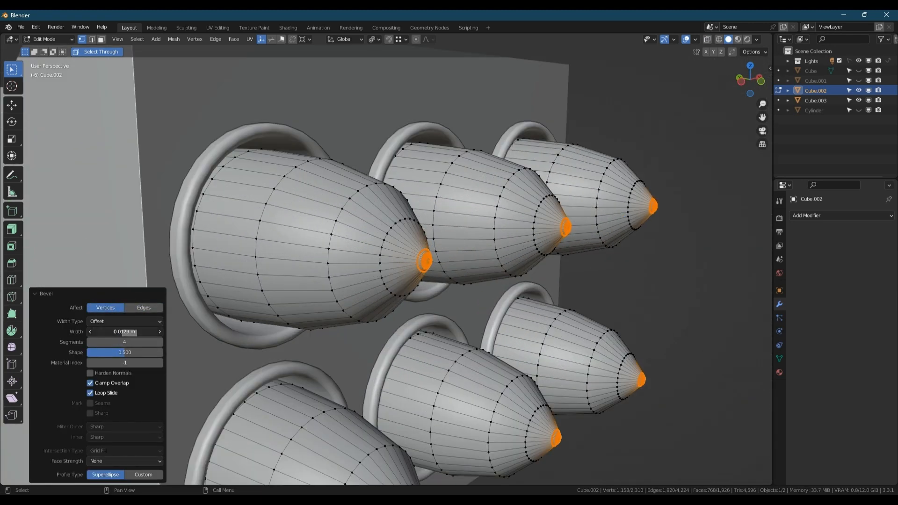
drag(131, 333, 134, 332)
middle_drag(387, 265, 401, 261)
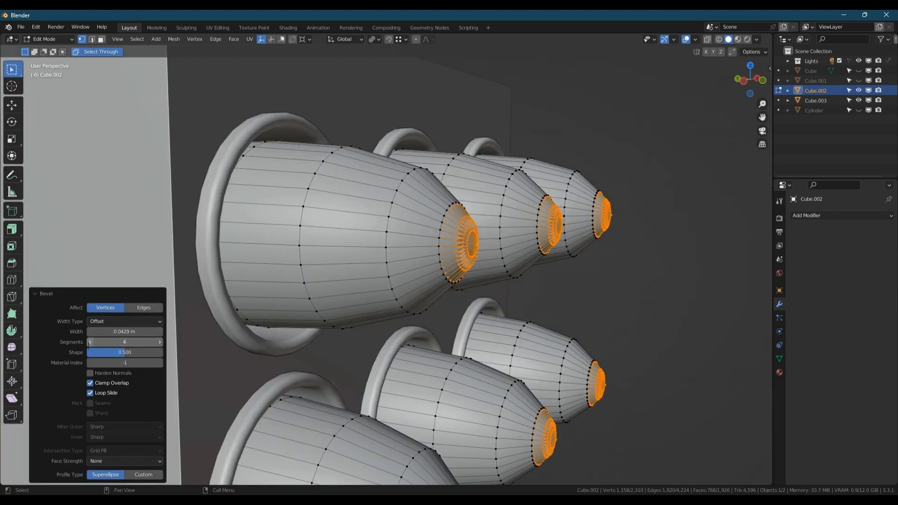
middle_drag(468, 276, 513, 201)
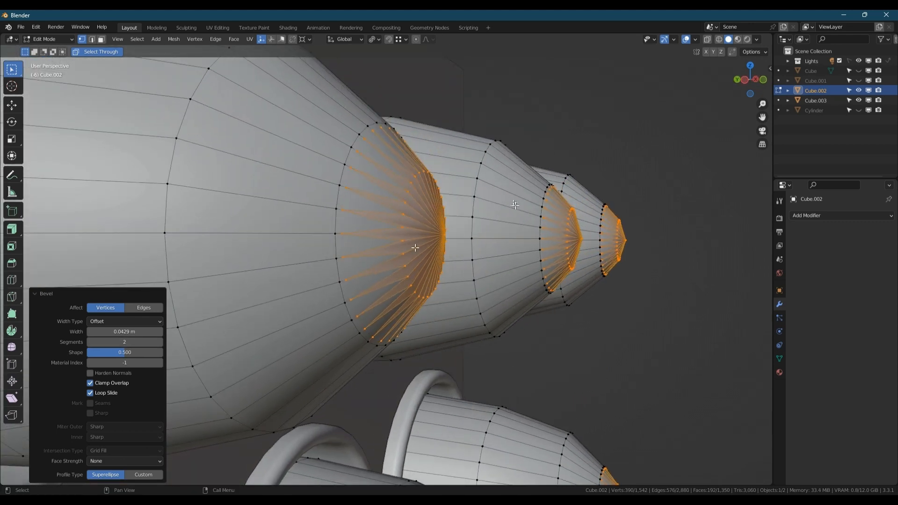
key(ctrl+z)
scroll(495, 311, down, 4)
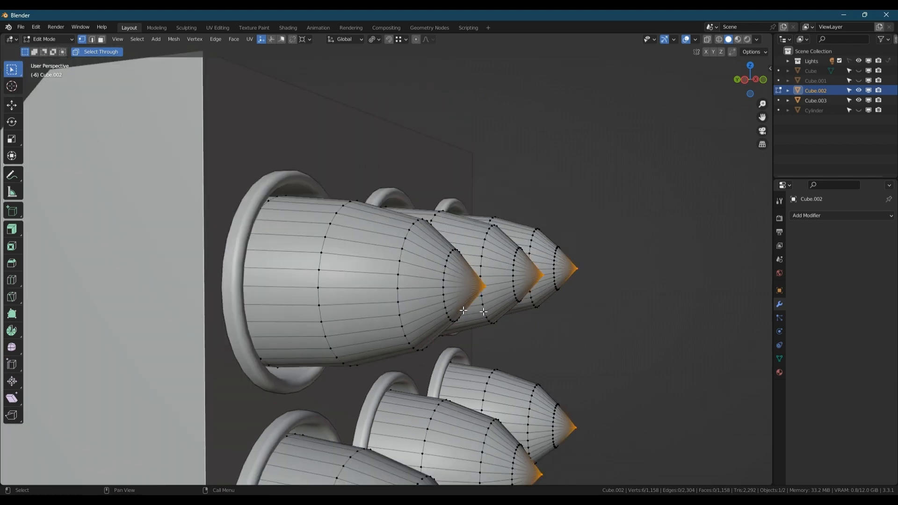
Step: Delete the six pointed tip vertices of the missile noses, leaving their ends open
key(ctrl+z)
key(ctrl+z)
key(ctrl+z)
scroll(471, 297, down, 4)
middle_drag(480, 289, 462, 300)
Step: Select the open edge rings at the six nose ends and fill each with a flat face
key(2)
scroll(462, 299, up, 1)
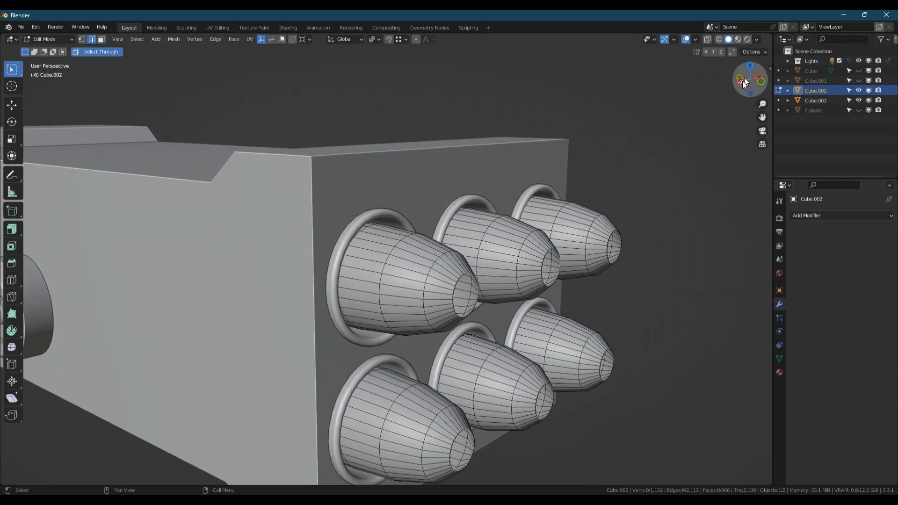
click(742, 80)
key(alt+z)
drag(524, 220, 477, 477)
right_click(487, 298)
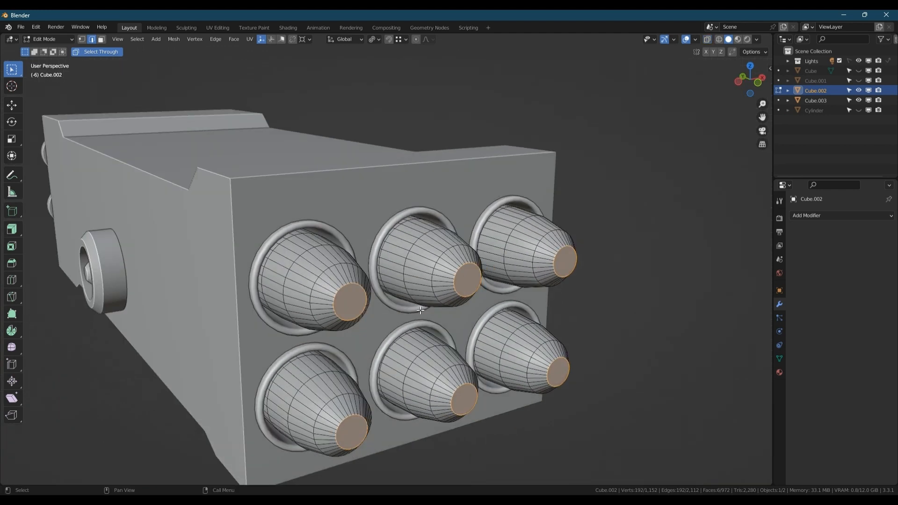
Step: Move the six flat nose end faces back along Y by about 0.009 m
scroll(433, 305, down, 3)
middle_drag(433, 305, 442, 276)
key(Tab)
scroll(465, 295, up, 3)
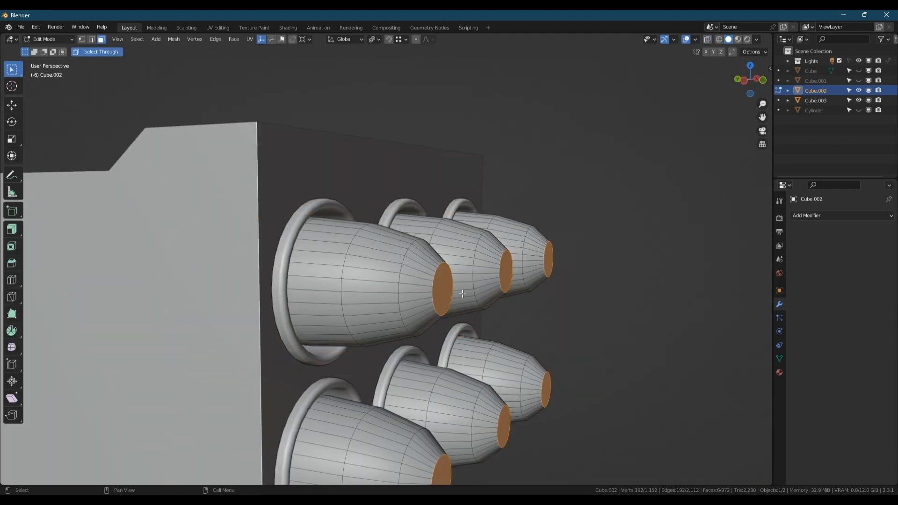
key(g)
key(y)
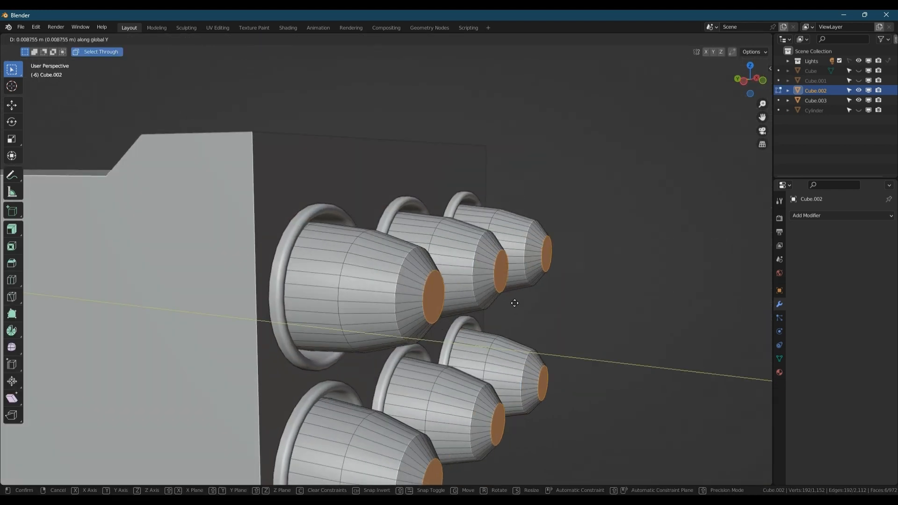
click(515, 303)
Step: Move the six flat nose end faces outward along Y by -0.016624 m to smooth the taper
middle_drag(468, 311, 434, 300)
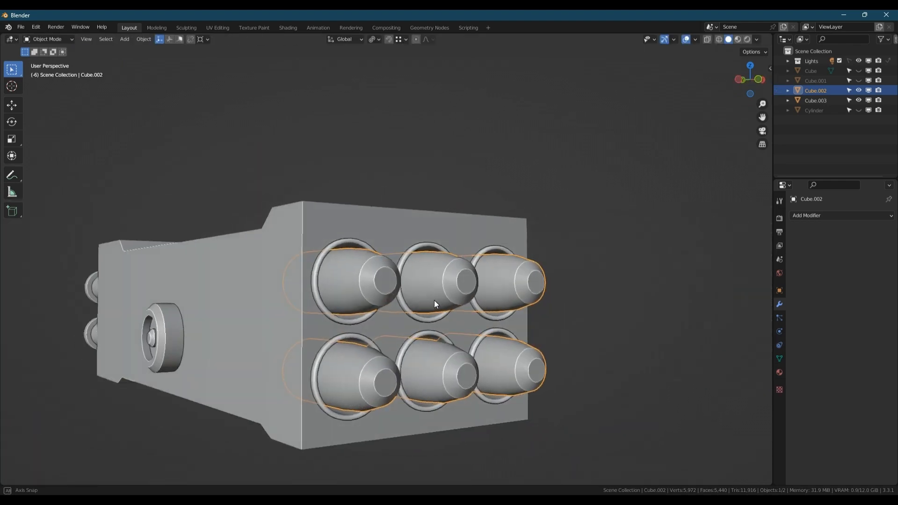
scroll(379, 280, up, 3)
middle_drag(379, 280, 488, 297)
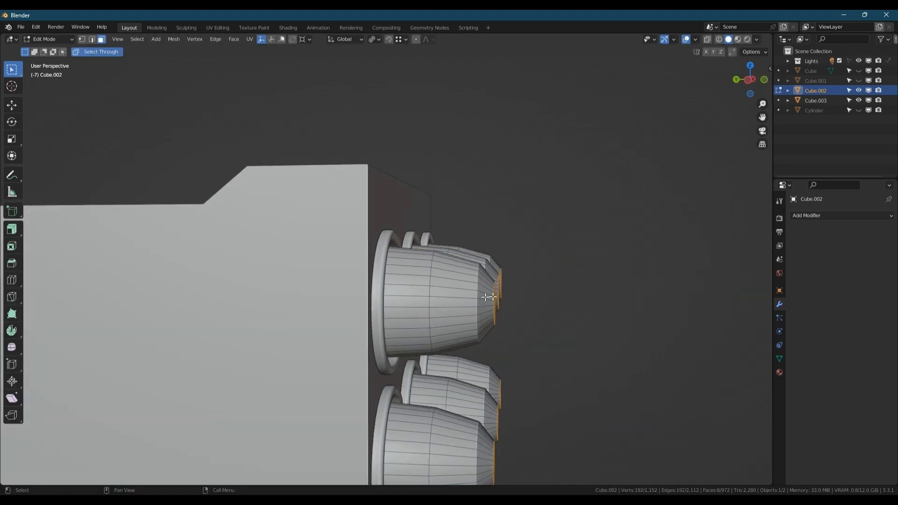
key(g)
key(y)
click(502, 296)
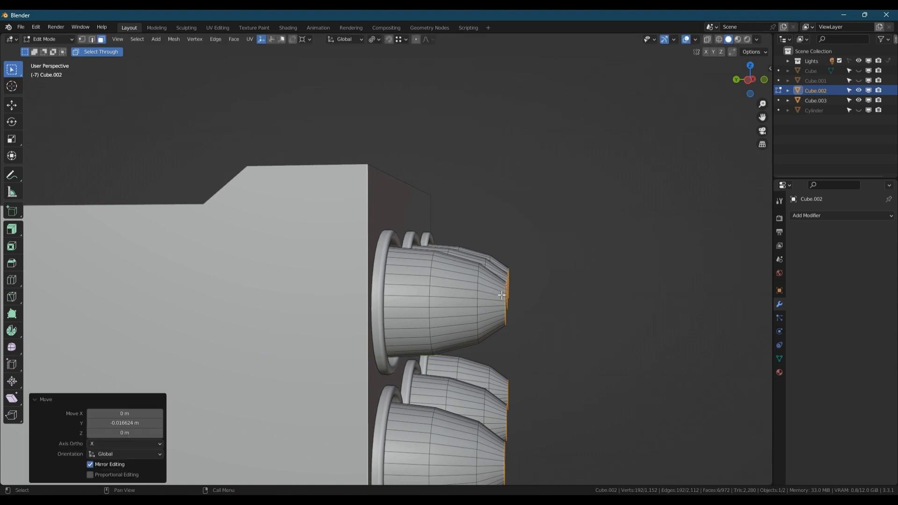
Step: Inset the six nose end faces by 0.01214 m and move the inner faces about -0.015 m along Y
middle_drag(507, 296, 466, 307)
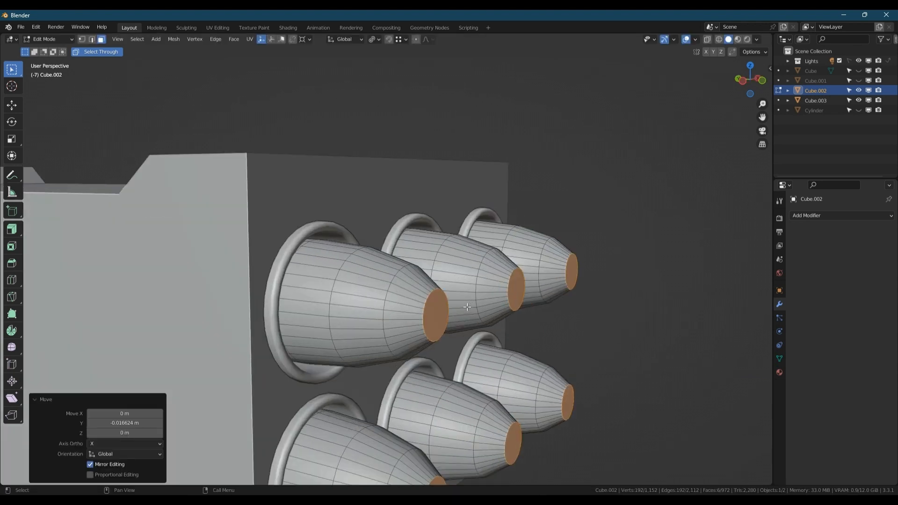
click(516, 324)
key(g)
key(y)
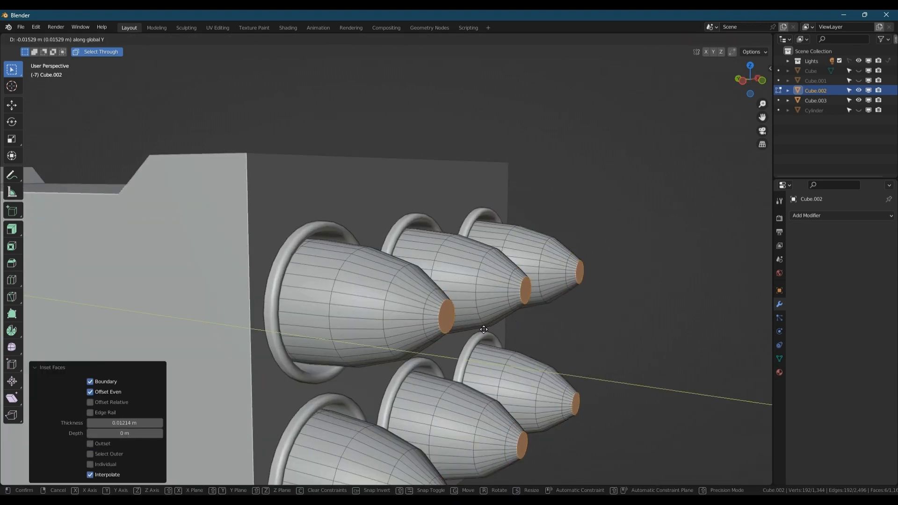
click(477, 333)
key(Tab)
middle_drag(477, 333, 453, 321)
scroll(444, 314, up, 6)
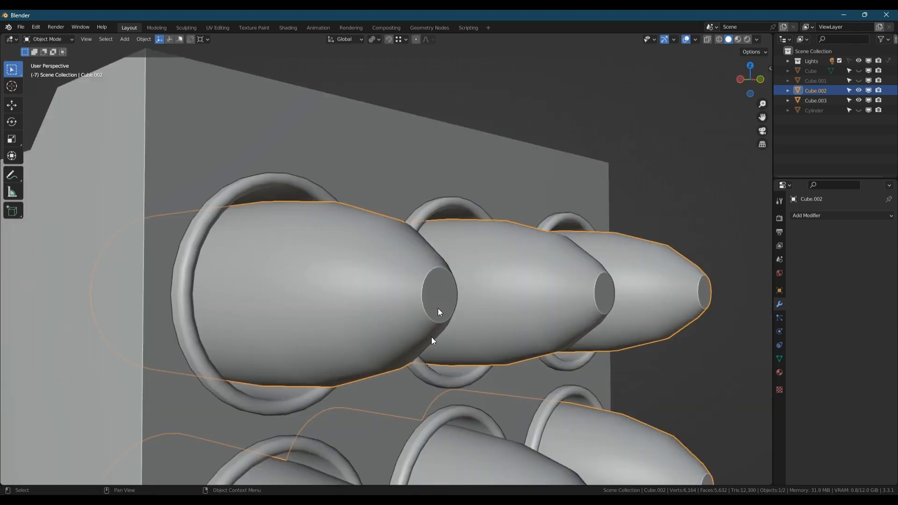
Step: Scale the whole mesh of the six noses in X and Z by 1.055, followed by a 0.997 correction
scroll(401, 238, down, 4)
middle_drag(401, 236, 380, 231)
key(Tab)
key(a)
key(s)
key(shift+y)
click(395, 218)
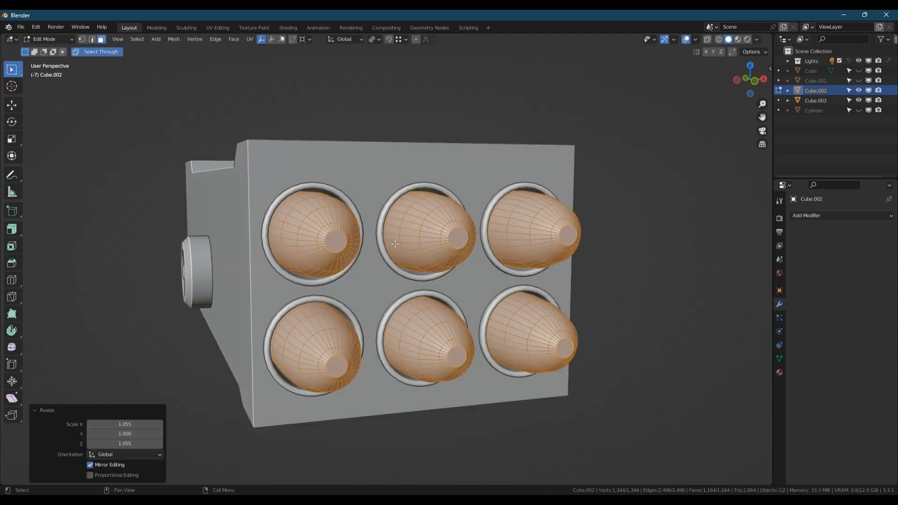
key(s)
key(shift+y)
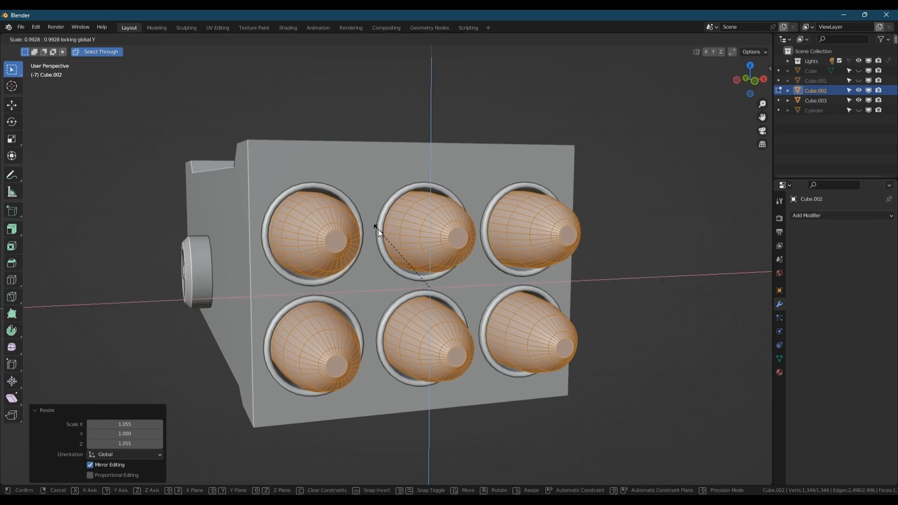
click(378, 230)
Step: Enlarge the six noses in X and Z, judged from the front view, until they fill their rims
middle_drag(433, 254, 414, 257)
key(s)
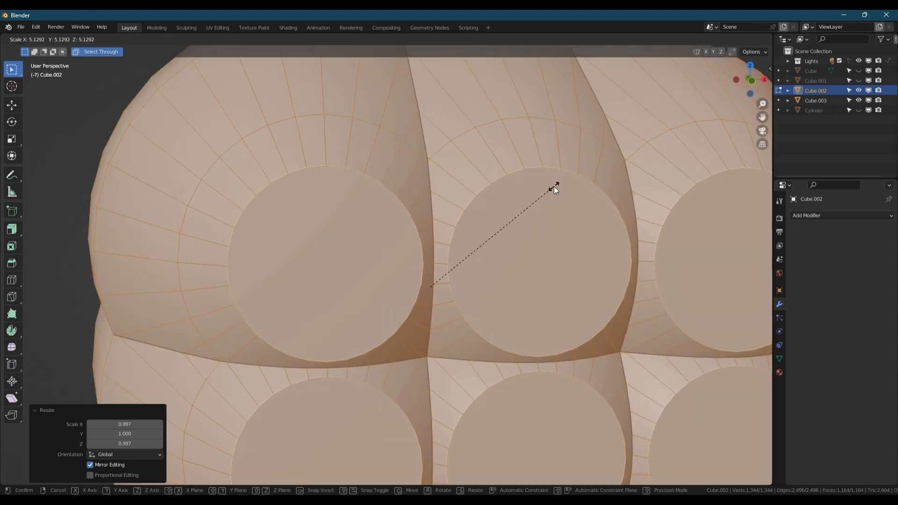
key(KP_1)
scroll(392, 192, up, 3)
key(shift+y)
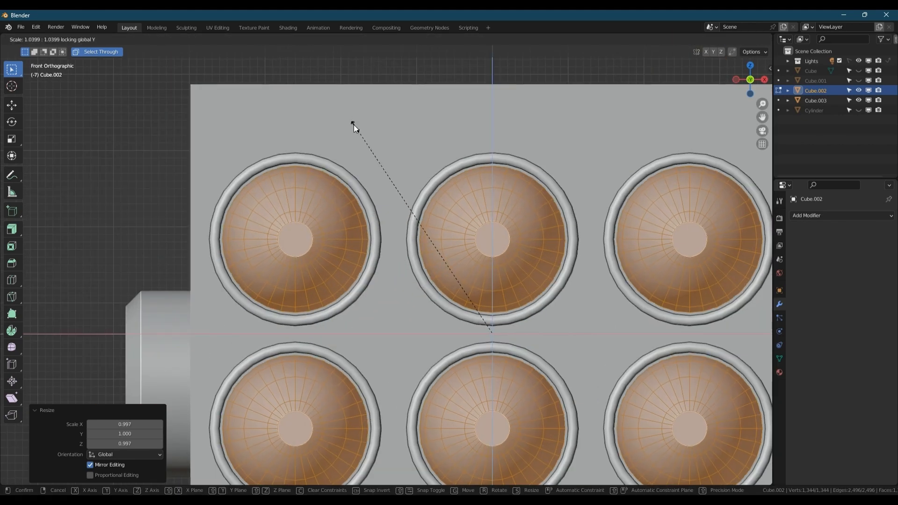
click(343, 101)
scroll(325, 178, down, 2)
key(Tab)
middle_drag(325, 199, 341, 224)
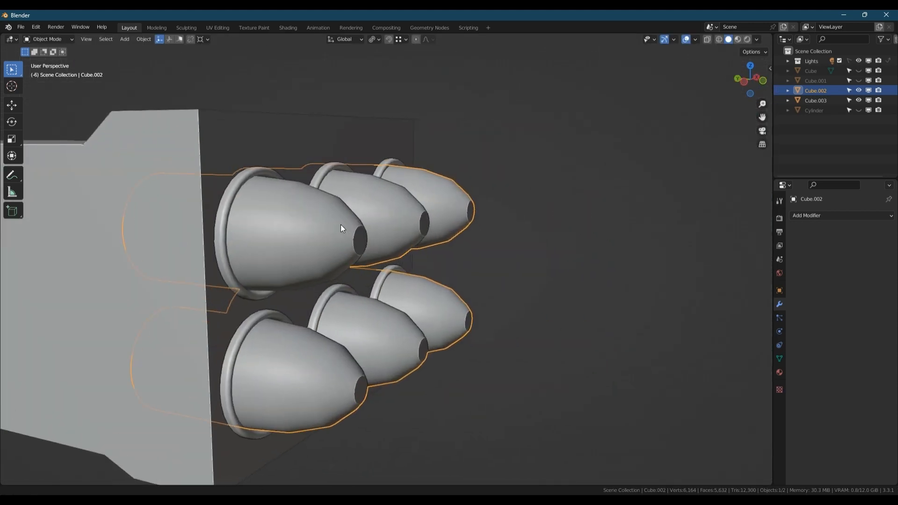
Step: Select the six flat tip faces, inset them by 0.01213 m and move them about -0.003 m along Y
key(Tab)
scroll(340, 228, up, 2)
click(350, 237)
click(744, 81)
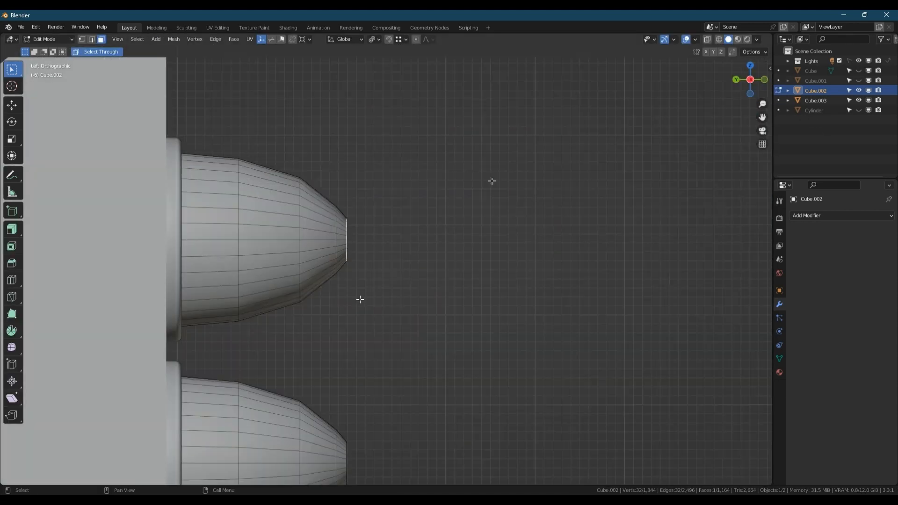
scroll(361, 301, up, 1)
shift+middle_drag(360, 301, 376, 237)
drag(410, 116, 351, 483)
middle_drag(437, 242, 404, 256)
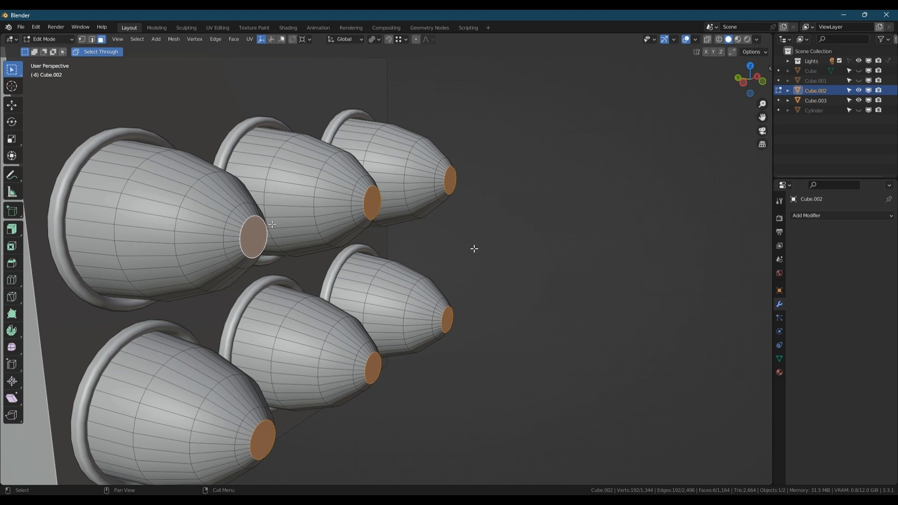
click(457, 251)
scroll(254, 244, up, 1)
key(g)
key(y)
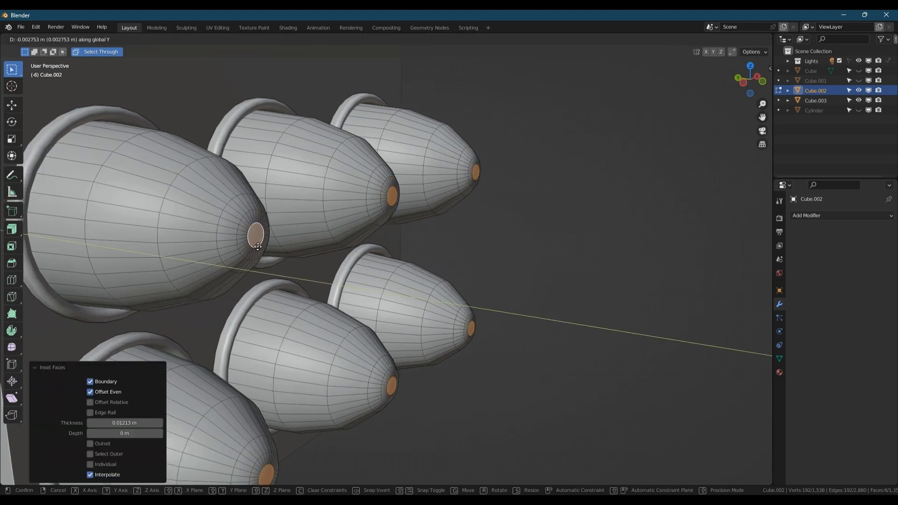
click(258, 246)
key(Tab)
scroll(299, 256, down, 4)
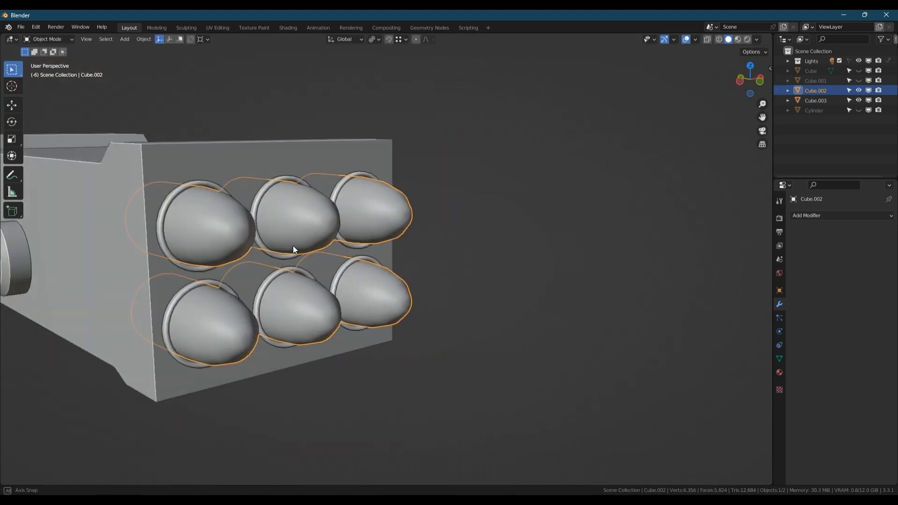
Step: Inset the six tip faces again by 0.006068 m and shift them slightly along Y to finish the rounding
middle_drag(295, 250, 276, 230)
scroll(276, 230, up, 3)
key(Tab)
scroll(275, 229, up, 3)
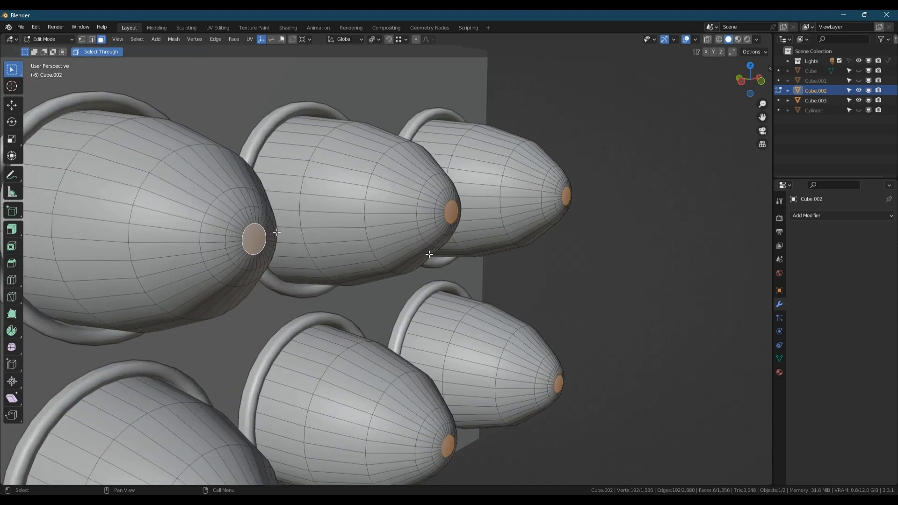
click(350, 259)
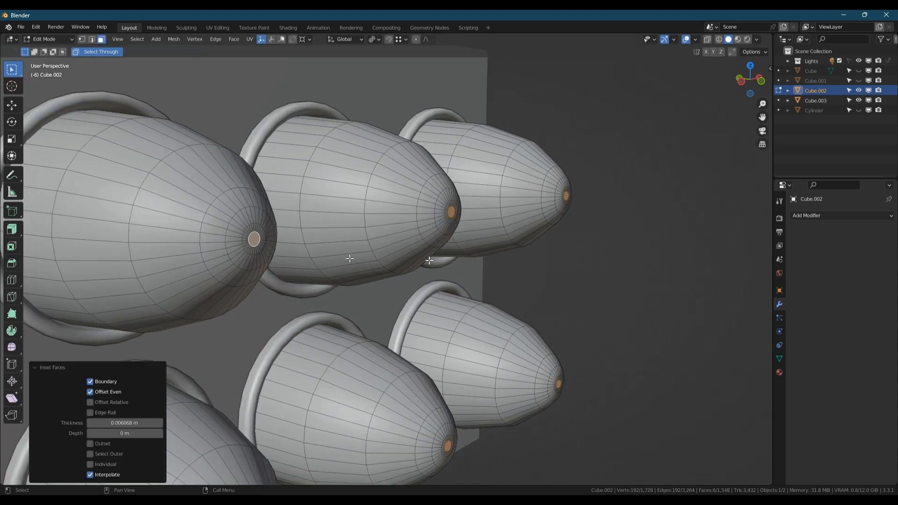
key(g)
key(y)
click(348, 260)
key(Tab)
Step: Apply smooth shading to the missile noses and reveal all hidden turret parts
scroll(348, 259, down, 4)
middle_drag(347, 260, 315, 226)
right_click(314, 227)
click(294, 215)
key(alt+h)
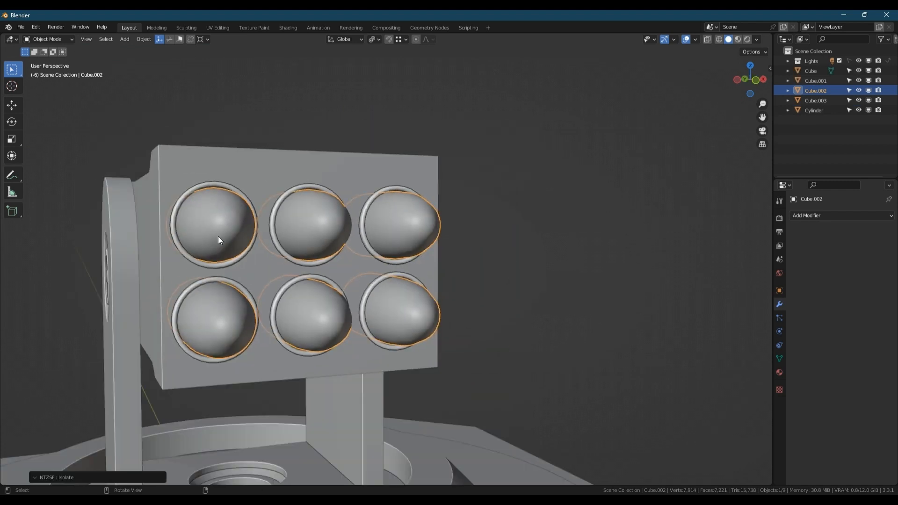
Step: Delete the six rear cap faces of the isolated missile noses and reveal the rest of the turret
key(shift+h)
middle_drag(218, 236, 352, 242)
key(Tab)
click(327, 250)
shift+click(255, 238)
shift+click(191, 230)
shift+click(198, 303)
shift+click(251, 319)
shift+click(323, 333)
key(x)
key(f)
key(Tab)
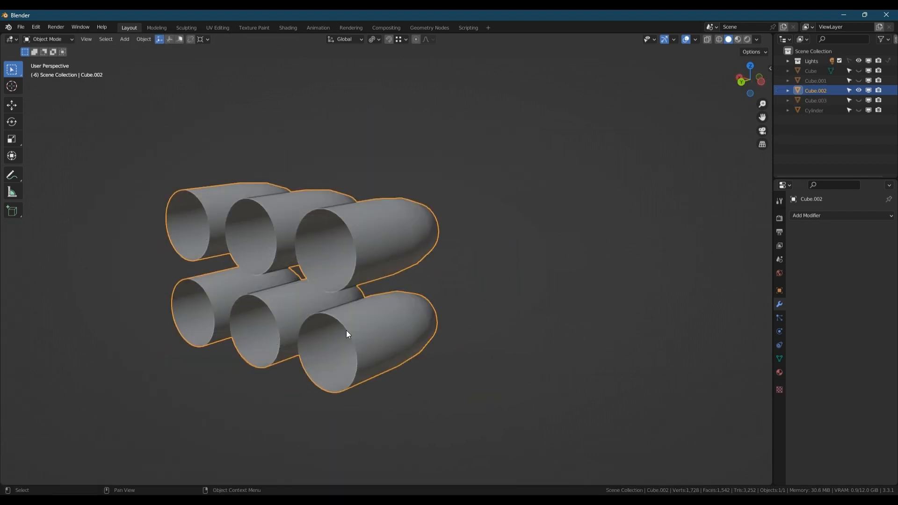
key(alt+h)
Step: Select the barrel block with its side pins and turn on the wireframe overlay for all objects
middle_drag(346, 330, 251, 294)
scroll(340, 262, down, 5)
middle_drag(323, 309, 398, 313)
scroll(280, 307, up, 7)
key(Tab)
key(Tab)
click(397, 297)
key(Tab)
scroll(274, 346, up, 6)
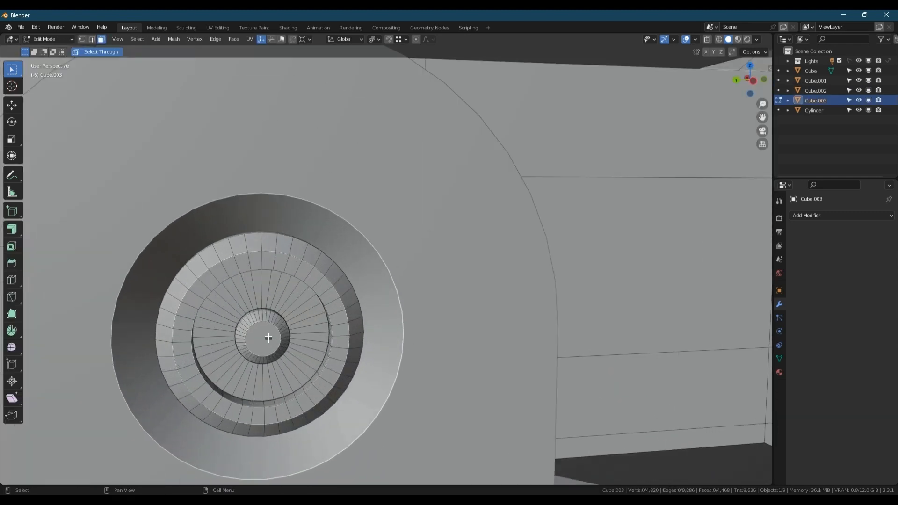
scroll(272, 340, down, 7)
key(Tab)
click(695, 39)
click(640, 184)
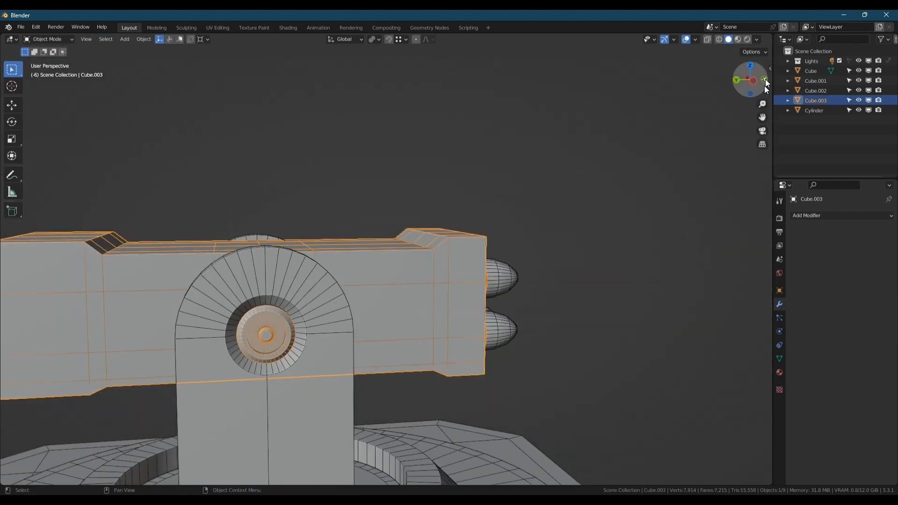
Step: Set transforms to affect only origins and move the block's origin up 1.2941 m along Z to the pin's centre
scroll(291, 262, down, 4)
middle_drag(304, 260, 247, 278)
scroll(262, 275, up, 3)
scroll(248, 283, up, 6)
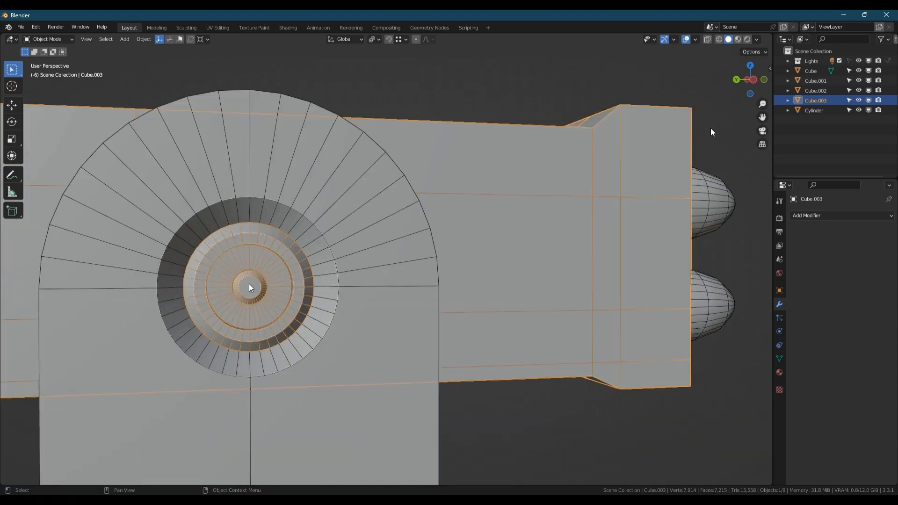
click(754, 52)
click(754, 80)
key(g)
key(z)
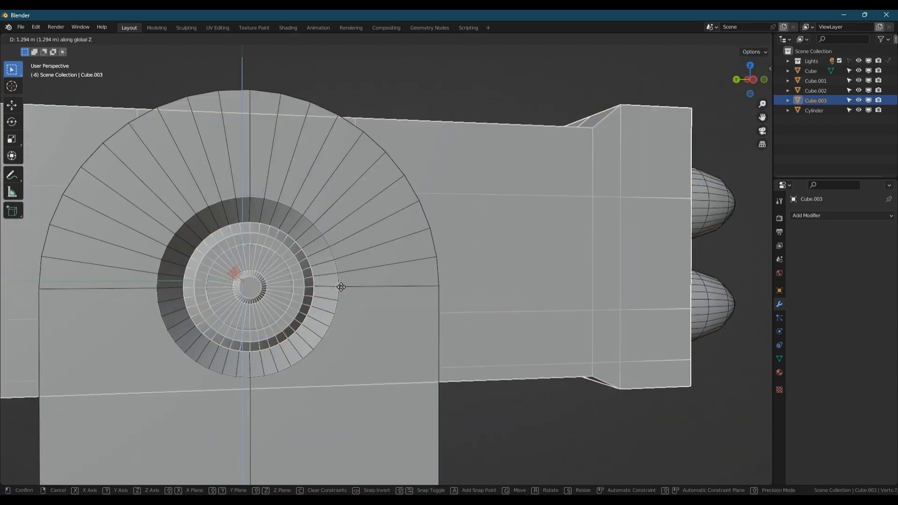
click(310, 284)
middle_drag(310, 284, 333, 306)
scroll(299, 281, down, 3)
scroll(257, 279, up, 6)
scroll(280, 277, down, 7)
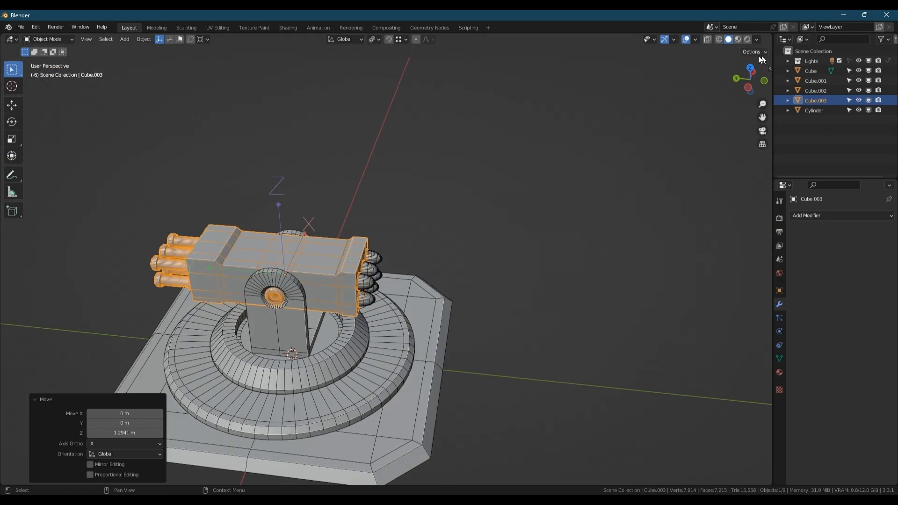
Step: Stop transforms from affecting only origins and open the block's mesh for editing
click(758, 54)
click(755, 80)
key(Tab)
scroll(372, 266, up, 2)
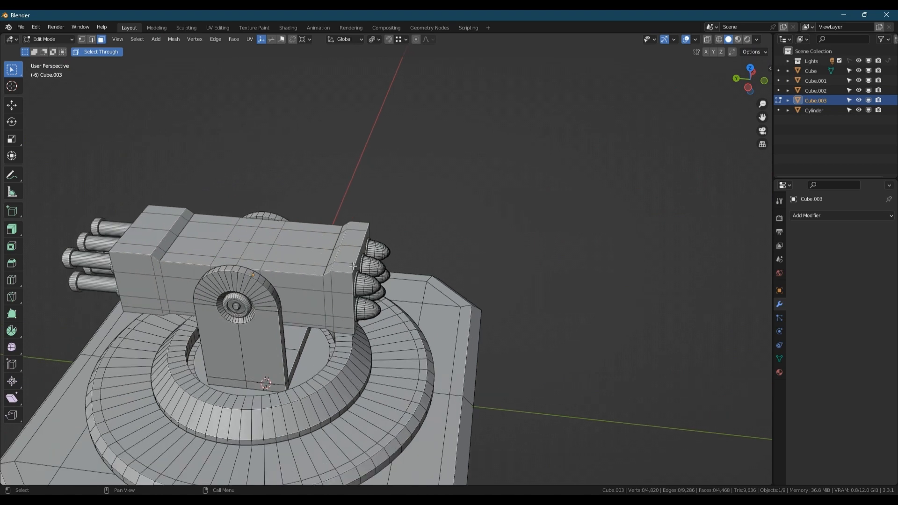
Step: Leave mesh editing and parent the missiles to the barrel block as an Object parent
key(Tab)
click(373, 265)
shift+click(354, 260)
key(ctrl+p)
click(354, 259)
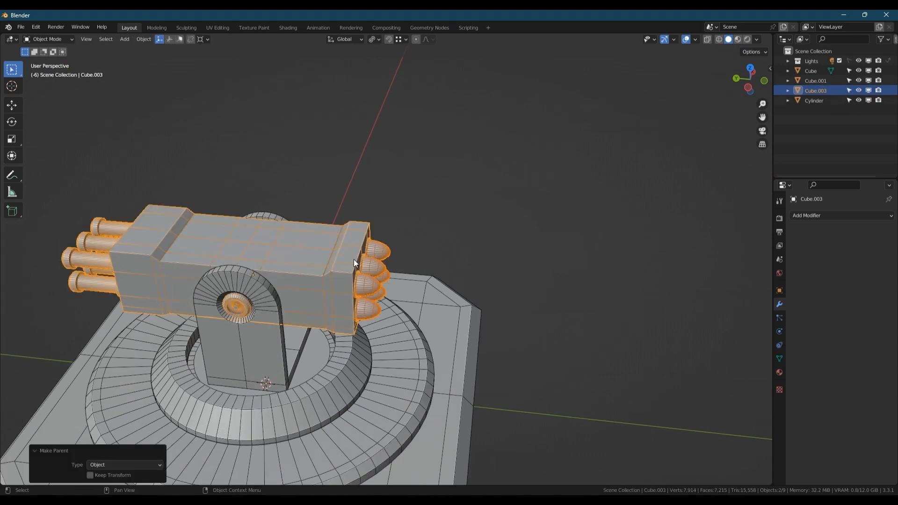
Step: Try tilting the barrel block with its attached missiles about the global X axis
click(353, 259)
middle_drag(481, 274, 370, 285)
key(r)
key(x)
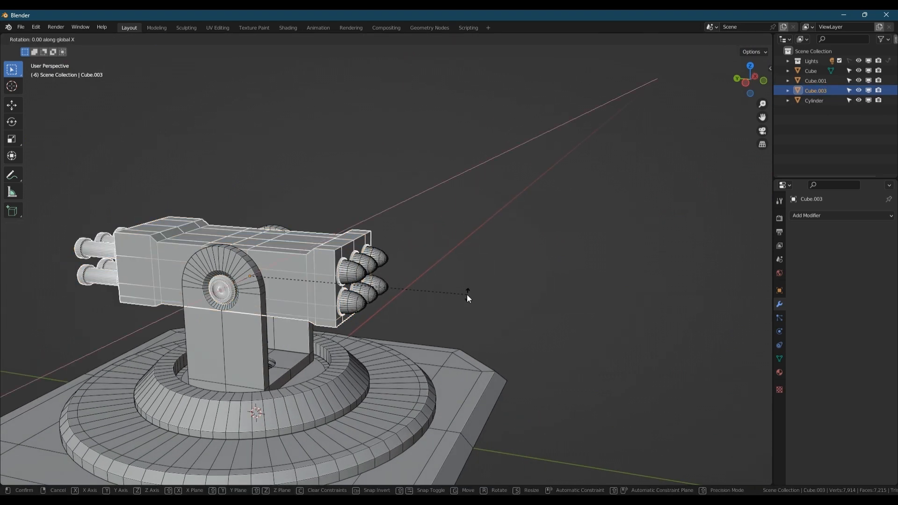
right_click(474, 268)
Step: Parent the barrel block to the U-bracket as an Object parent
middle_drag(271, 347, 269, 321)
shift+click(285, 349)
key(ctrl+p)
click(359, 313)
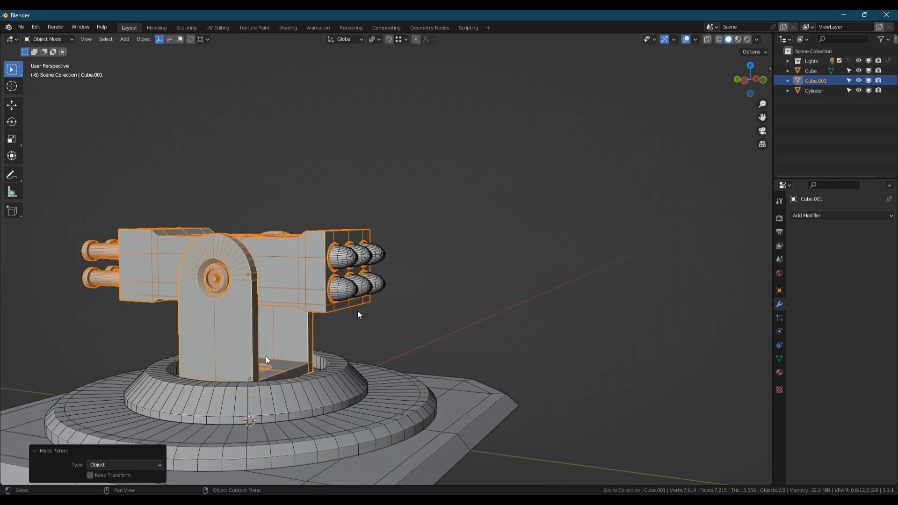
Step: Try turning the U-bracket with its attached block and missiles about the Z axis
middle_drag(357, 312, 324, 256)
key(r)
key(z)
right_click(276, 332)
Step: Turn off the wireframe overlay for all objects
scroll(385, 273, down, 3)
key(Tab)
key(Tab)
scroll(458, 297, up, 3)
scroll(411, 293, down, 3)
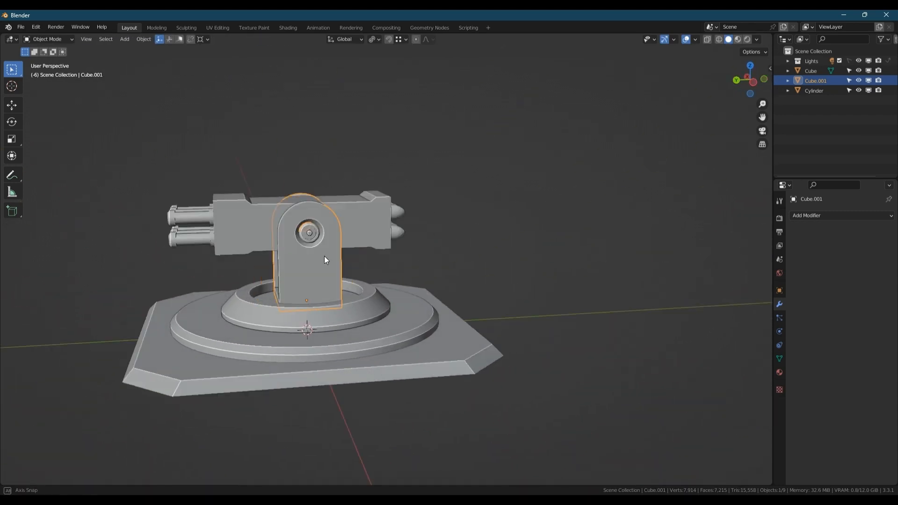
Step: Open the barrel block's mesh and select the side faces of its raised barrel-end section
scroll(280, 215, up, 6)
click(222, 201)
key(Tab)
scroll(222, 219, down, 1)
middle_drag(187, 219, 239, 220)
click(220, 201)
ctrl+shift+click(290, 297)
middle_drag(350, 293, 328, 280)
click(213, 193)
ctrl+shift+click(259, 300)
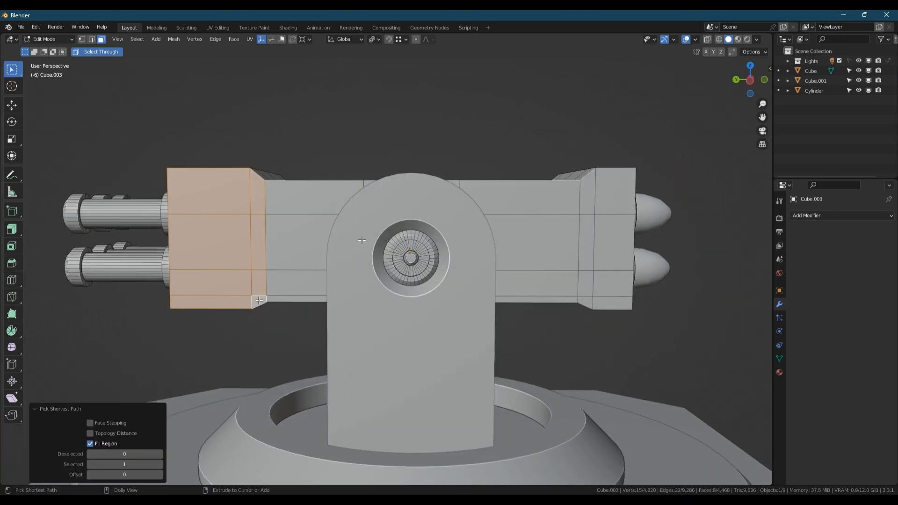
Step: Extend the selection to all coplanar side faces of the block and try to inset them
middle_drag(342, 241, 370, 250)
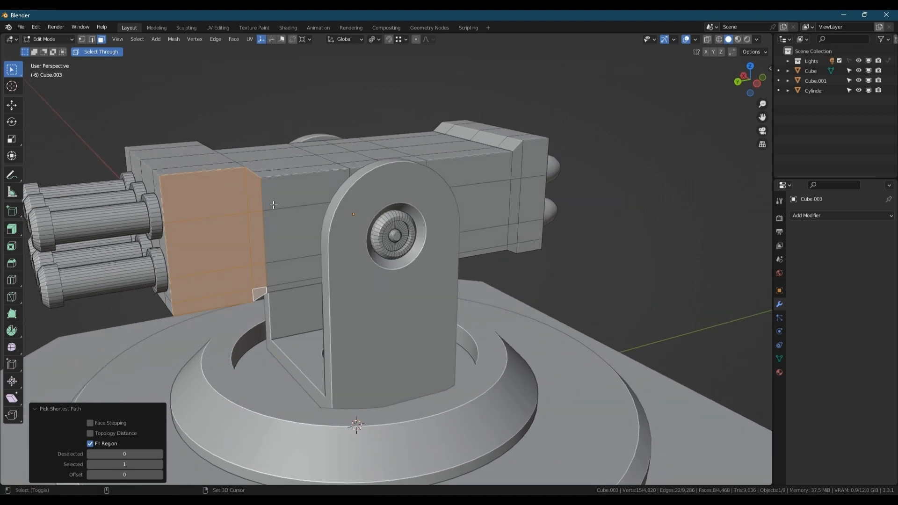
key(shift+g)
click(247, 262)
key(i)
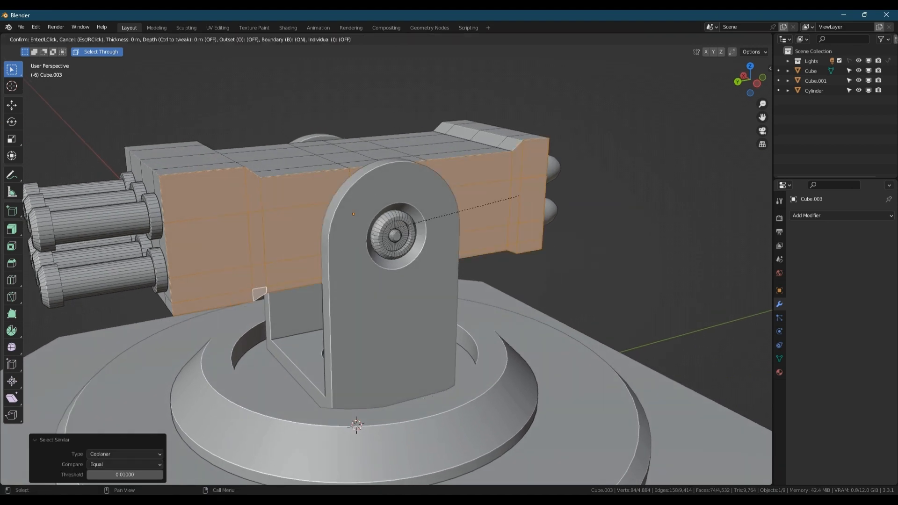
key(Escape)
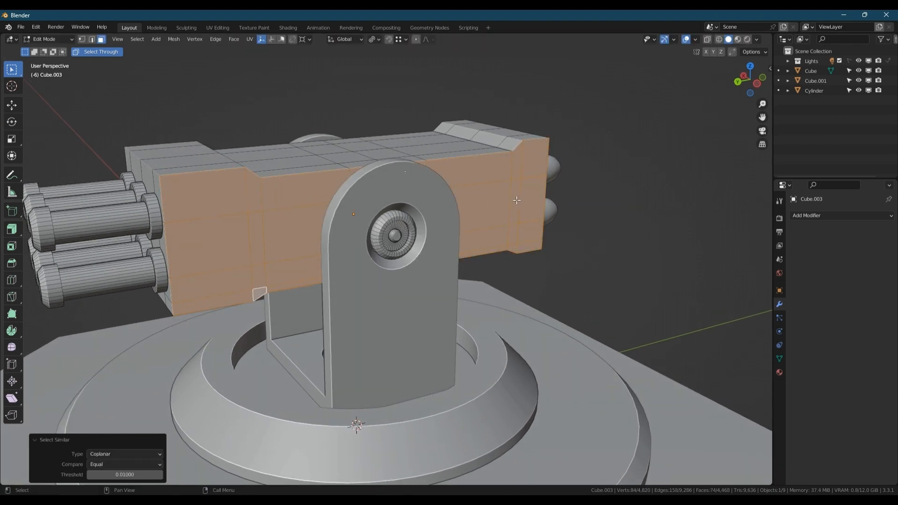
Step: Isolate the barrel block to examine its side faces, then reveal the whole turret
key(Tab)
key(shift+h)
key(Tab)
middle_drag(407, 187, 298, 215)
scroll(354, 198, up, 3)
scroll(240, 204, down, 3)
key(Tab)
key(shift+h)
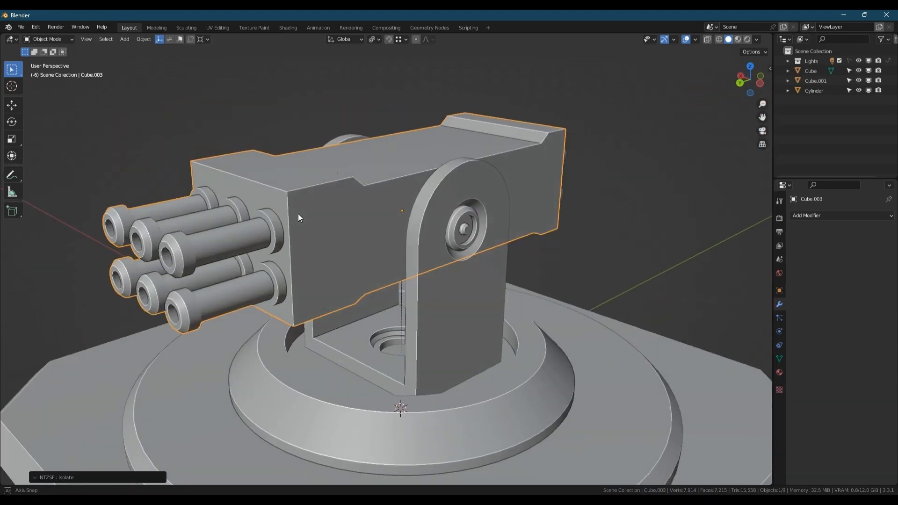
Step: Bevel the upper and lower long edge loops along one side of the barrel block with one segment
drag(298, 215, 284, 208)
middle_drag(284, 208, 298, 213)
scroll(302, 205, up, 1)
key(Tab)
key(2)
alt+click(320, 185)
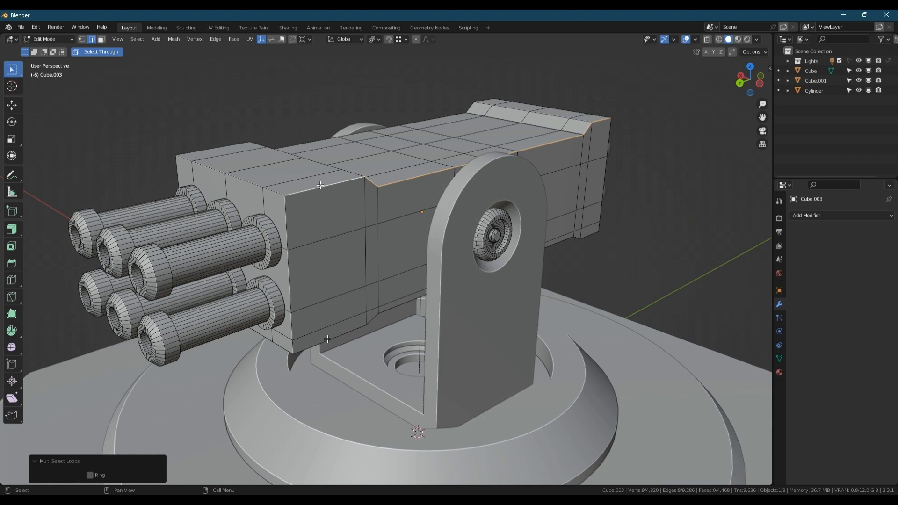
alt+shift+click(328, 338)
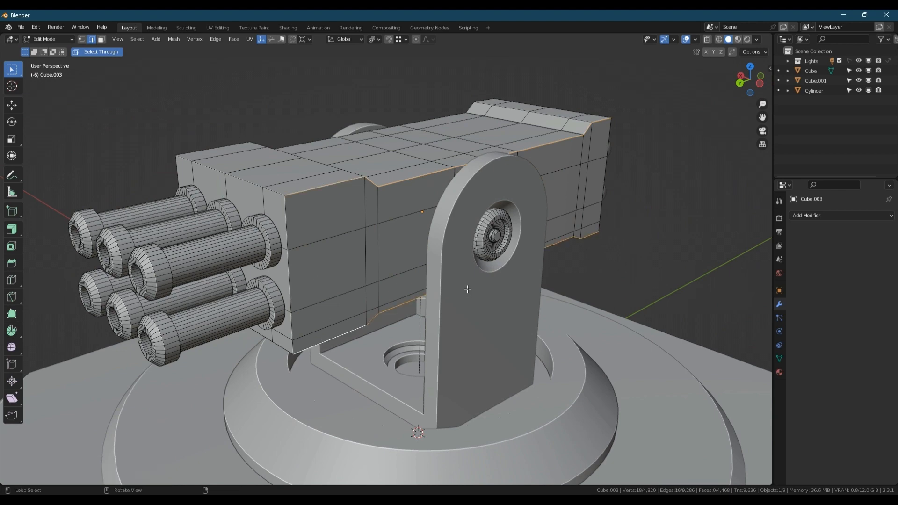
right_click(390, 309)
middle_drag(575, 250, 452, 217)
key(ctrl+b)
scroll(450, 217, up, 1)
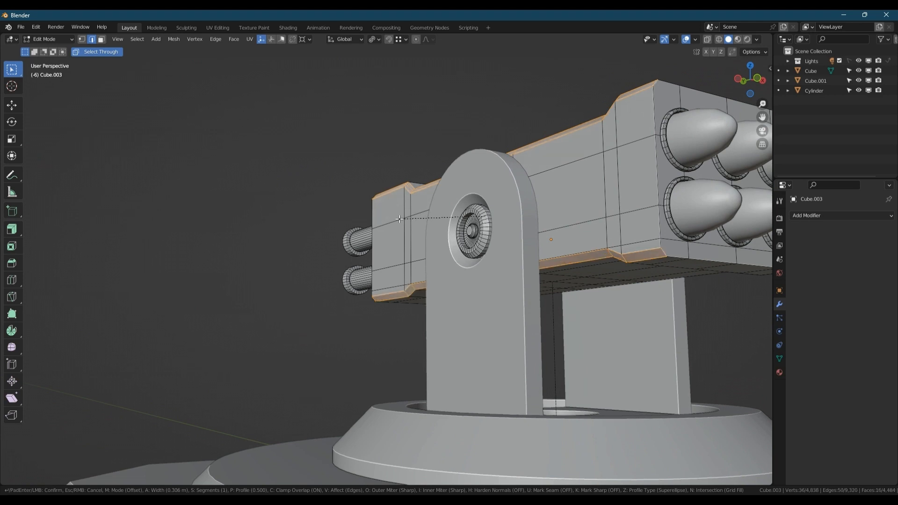
click(396, 219)
Step: Merge all vertices of the beveled barrel block by distance
key(1)
scroll(395, 219, down, 3)
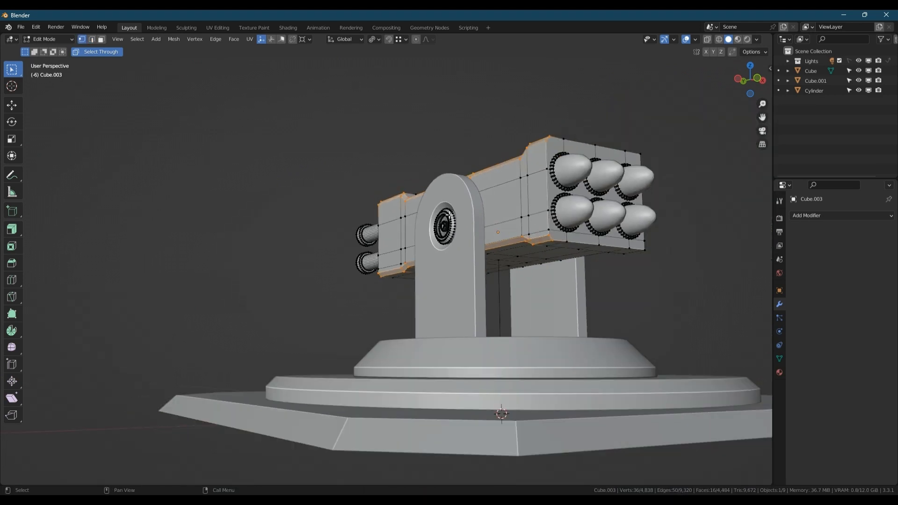
key(a)
key(m)
click(451, 215)
Step: Inset the eight central faces on top of the block with a thickness of 0.04054 m
shift+middle_drag(529, 213, 423, 243)
middle_drag(423, 242, 363, 238)
key(Tab)
key(Tab)
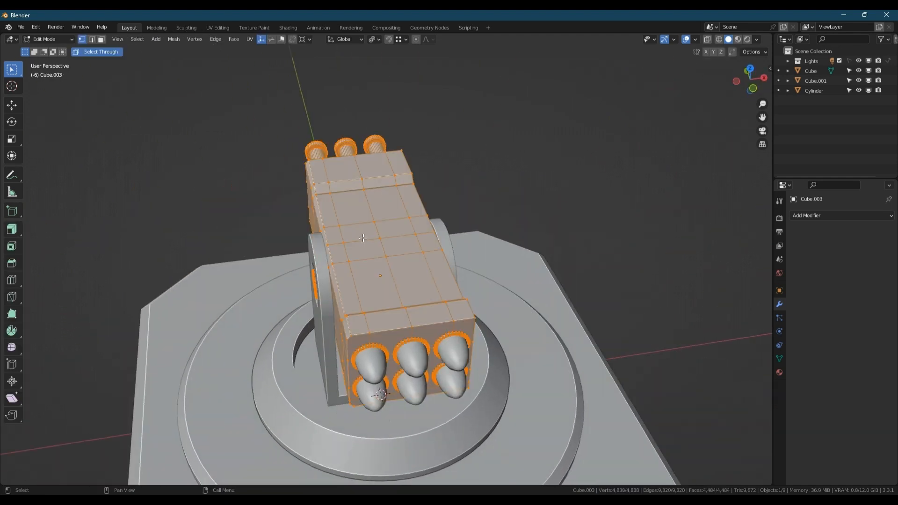
scroll(363, 238, up, 2)
key(alt+a)
key(3)
click(347, 198)
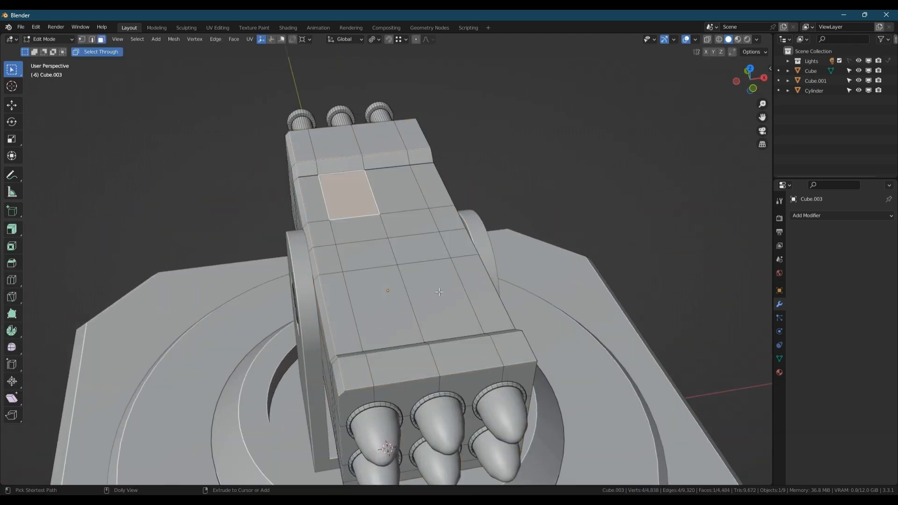
ctrl+shift+click(441, 295)
key(i)
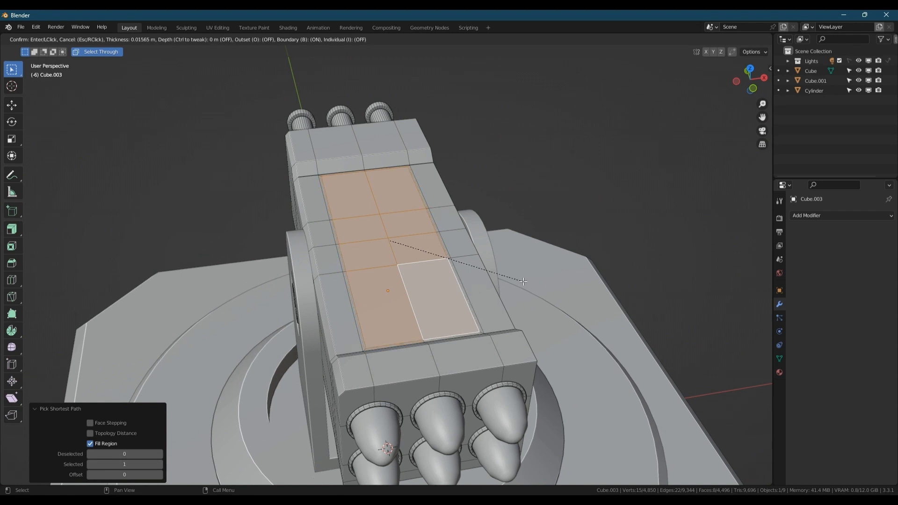
click(518, 283)
Step: Move the inset top faces -0.037383 m along Z to form a recess
key(g)
key(z)
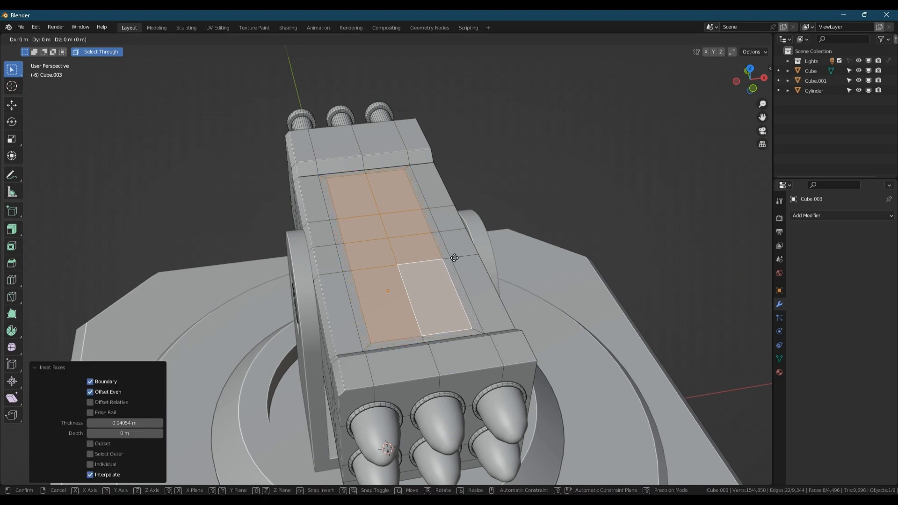
click(459, 265)
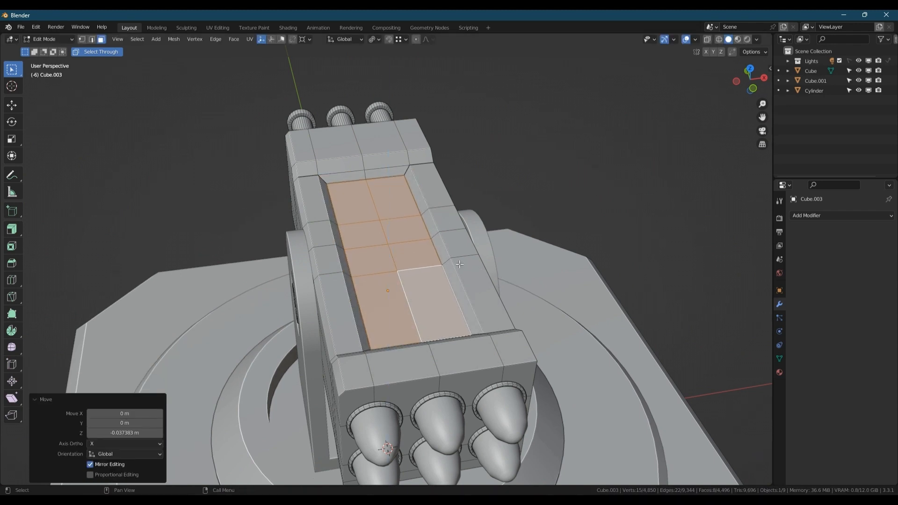
Step: Isolate the block and align the recess floor's barrel-end edges to their maximum local Y
middle_drag(460, 264, 332, 272)
key(2)
click(398, 268)
key(KP_Divide)
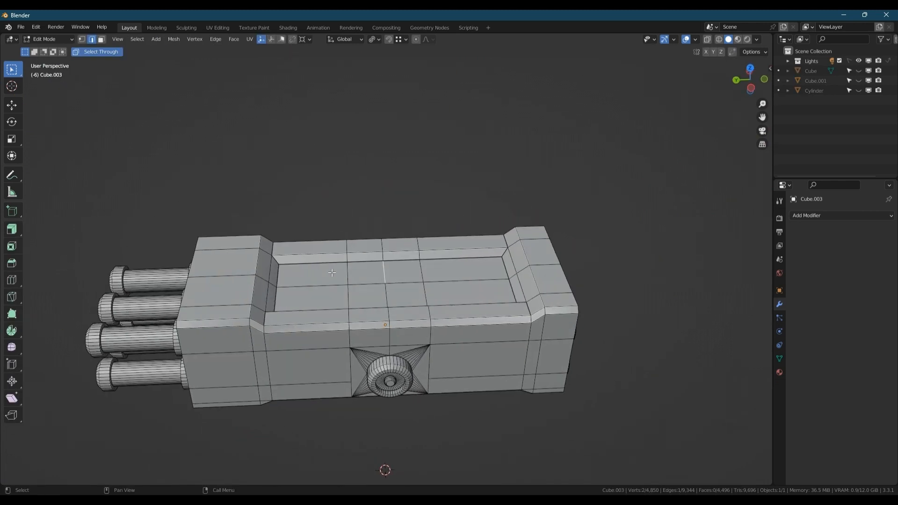
click(752, 88)
right_click(313, 302)
middle_drag(313, 302, 304, 333)
scroll(289, 267, up, 4)
shift+click(244, 286)
key(alt+a)
click(194, 277)
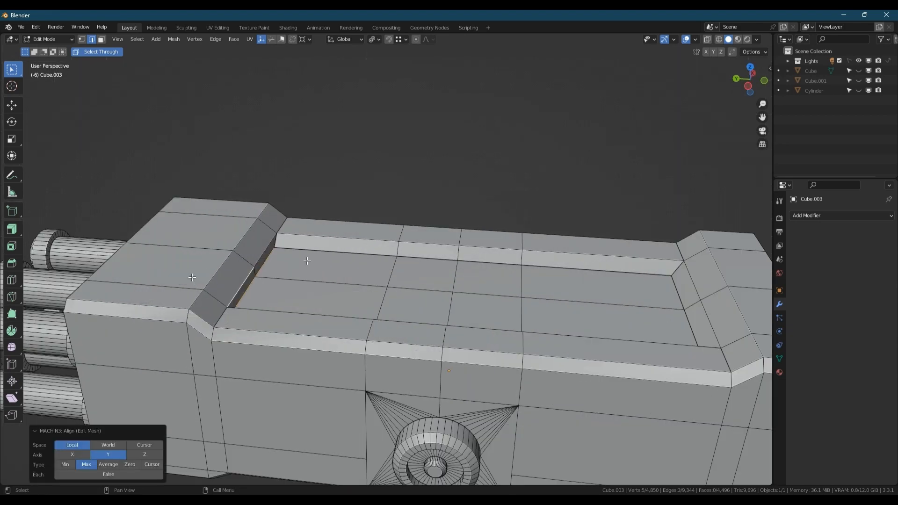
Step: Align the recess floor's missile-end edges to their minimum local Y
middle_drag(309, 260, 389, 221)
key(alt+z)
scroll(262, 273, up, 3)
key(alt+z)
mouse_move(273, 271)
middle_down()
mouse_move(211, 313)
mouse_move(109, 292)
mouse_move(262, 267)
mouse_move(172, 276)
mouse_move(159, 269)
middle_up()
scroll(112, 290, down, 3)
click(105, 304)
key(alt+a)
click(80, 312)
Step: Add two centred loop cuts around the block between its barrel-end section and the side pin
key(ctrl+r)
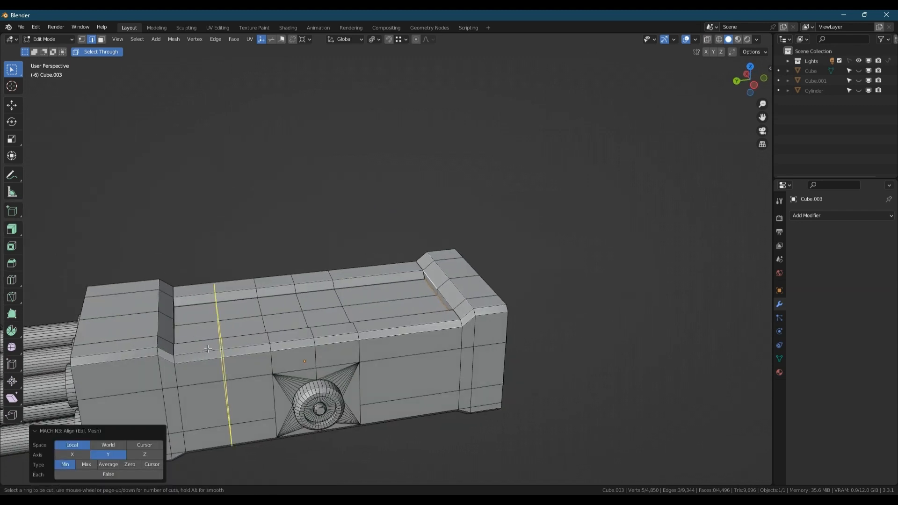
click(208, 349)
right_click(208, 348)
shift+middle_drag(208, 348, 300, 326)
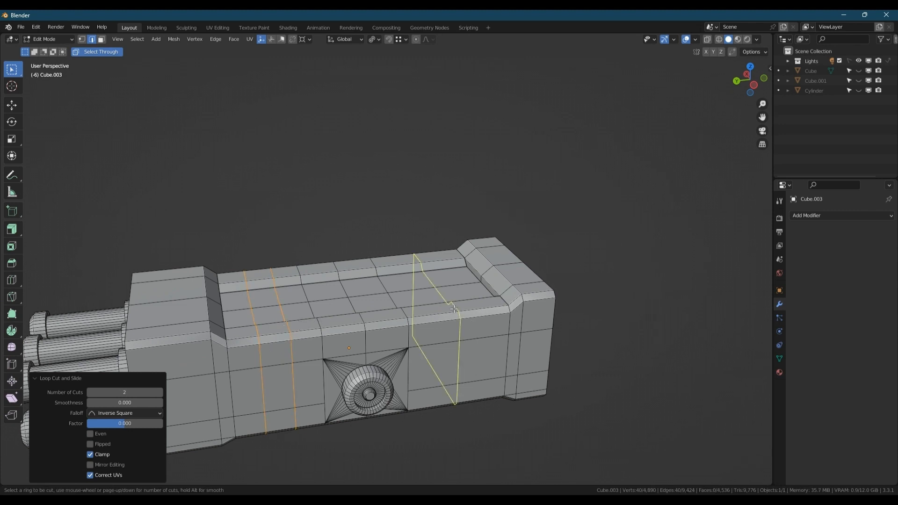
Step: Add one loop cut between the pin and the missile end, then bevel all three new loops about 0.025 m
alt+shift+click(282, 311)
alt+shift+click(253, 315)
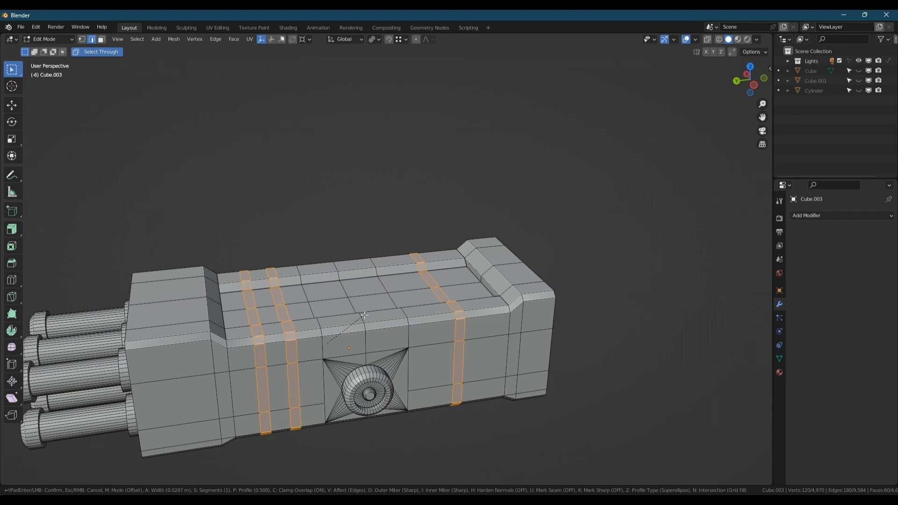
click(364, 315)
Step: Delete the three narrow face strips crossing the top recess, including their sloped wall faces
scroll(280, 300, up, 3)
click(237, 274)
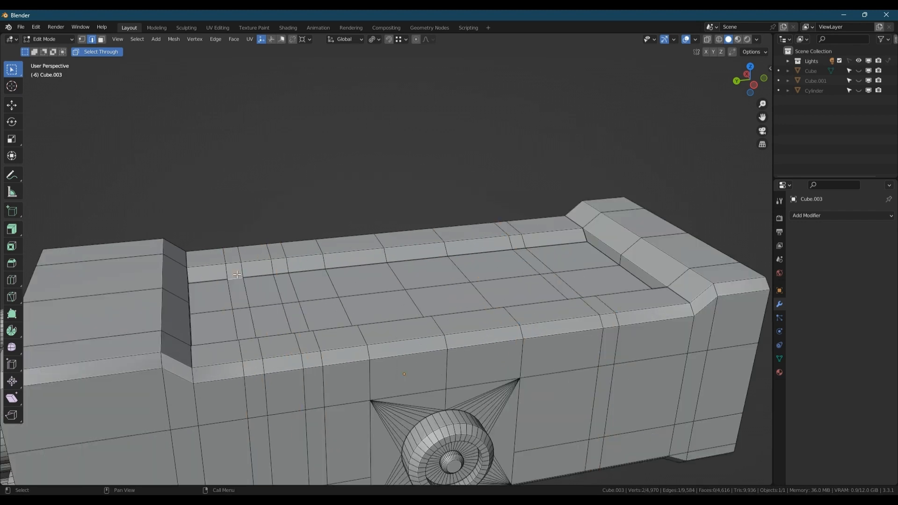
middle_drag(252, 283, 184, 302)
ctrl+click(238, 331)
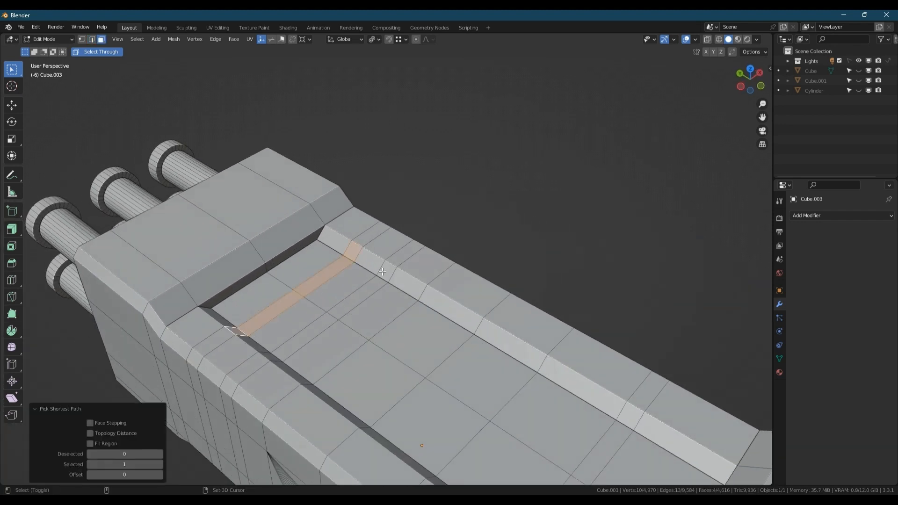
shift+click(387, 271)
ctrl+click(271, 358)
shift+middle_drag(271, 358, 185, 286)
shift+click(533, 335)
ctrl+click(405, 457)
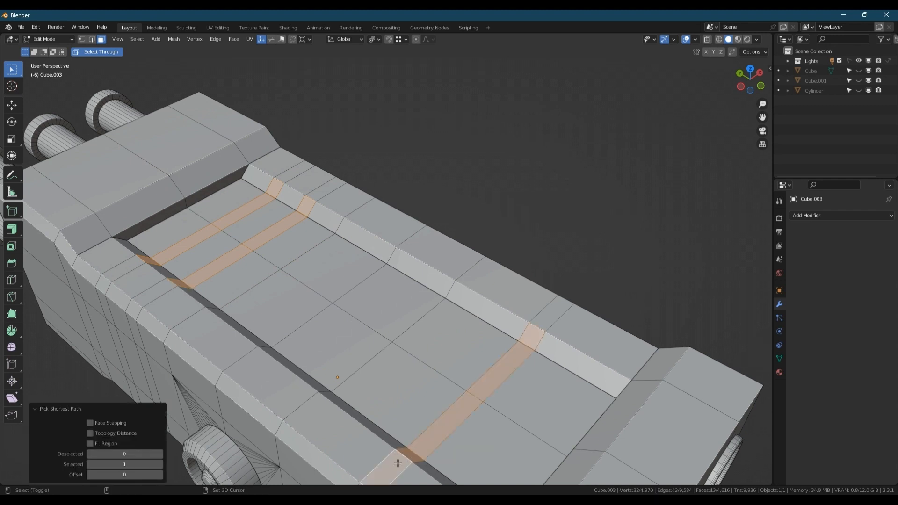
shift+click(397, 463)
key(x)
key(f)
Step: Extrude the open wall edges of the gap nearest the barrels -0.068545 m along X
scroll(281, 280, up, 3)
shift+middle_drag(262, 252, 380, 339)
key(2)
click(413, 236)
ctrl+click(408, 219)
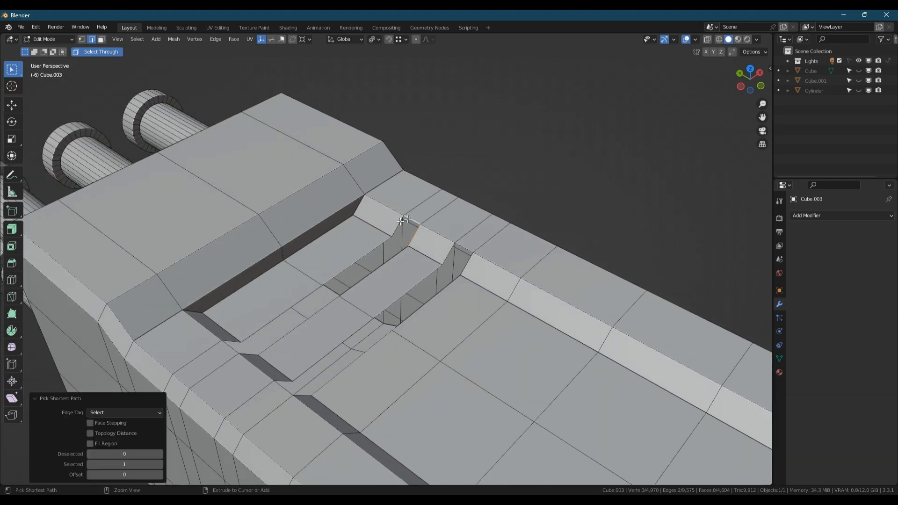
click(417, 244)
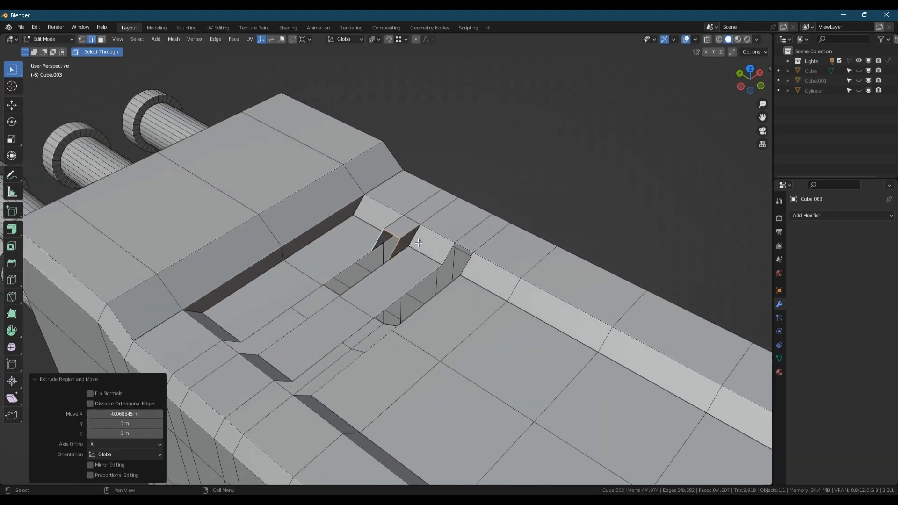
Step: Flatten the extruded edges with an X scale of 0 and move them -0.1781 m along X
key(s)
key(x)
key(0)
click(388, 256)
key(g)
key(x)
click(332, 296)
Step: Extrude the rib to the recess's opposite wall and move its end edge along X to meet the rim
key(e)
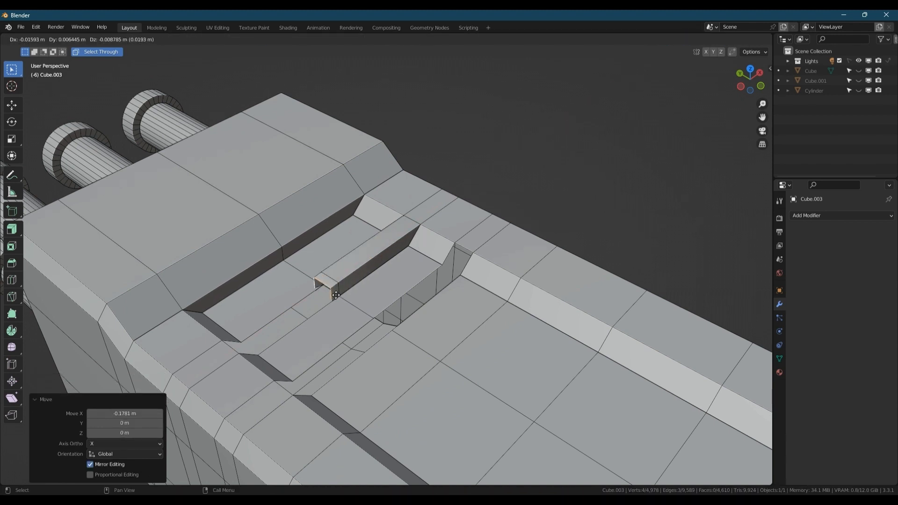
click(239, 331)
middle_drag(249, 330, 233, 331)
click(247, 335)
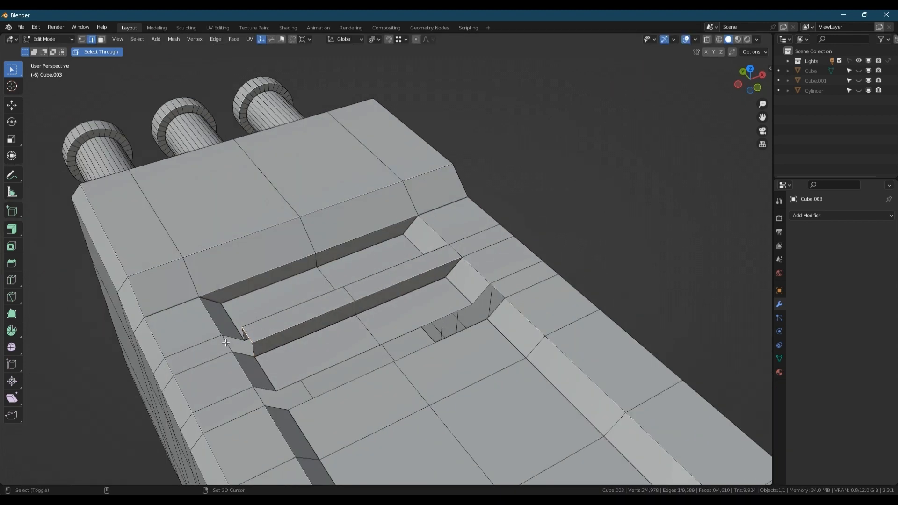
key(g)
key(x)
click(227, 337)
Step: Merge all of the block's vertices by distance to weld the new rib
key(1)
key(a)
key(m)
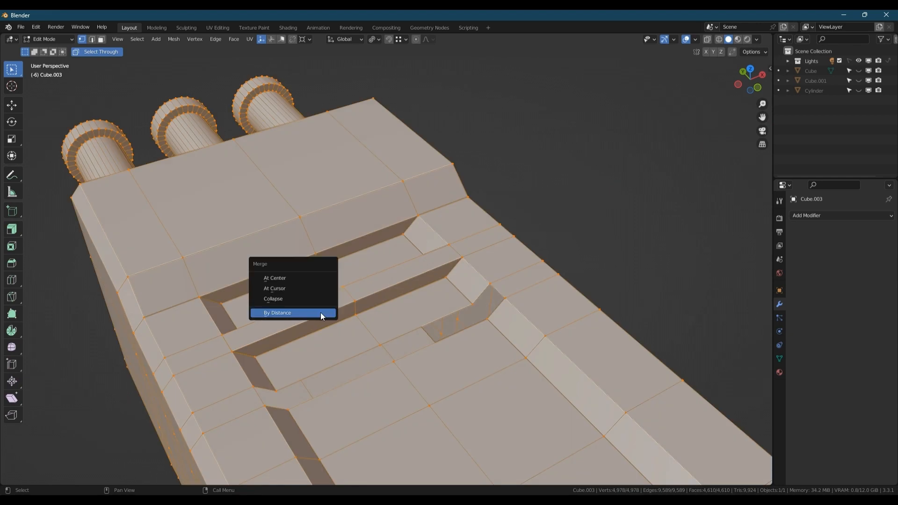
click(321, 313)
Step: Duplicate the rib's faces -0.14637 m along Y into the second gap
key(3)
click(316, 327)
middle_drag(293, 307, 384, 305)
ctrl+click(254, 300)
middle_drag(322, 302, 299, 304)
key(shift+d)
key(y)
click(301, 303)
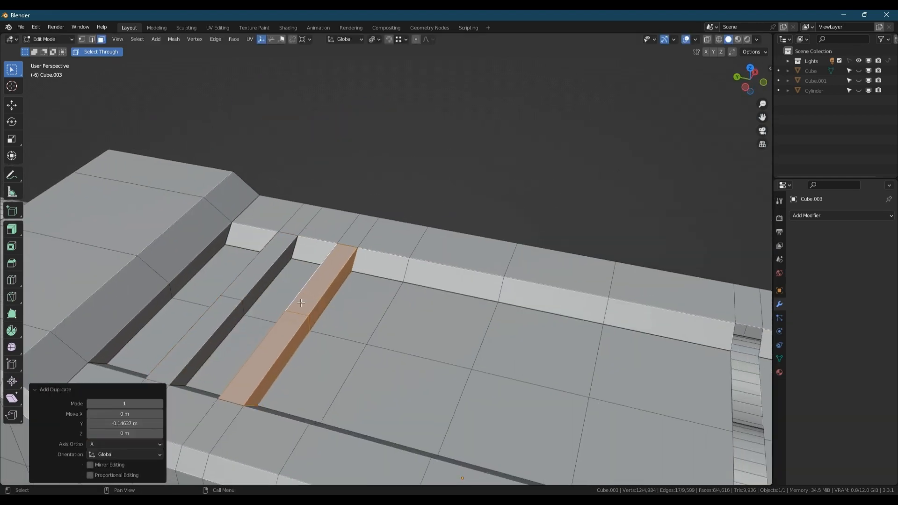
Step: Duplicate the rib into the gap nearest the missiles and merge all vertices by distance
scroll(301, 303, down, 2)
key(shift+d)
key(a)
key(m)
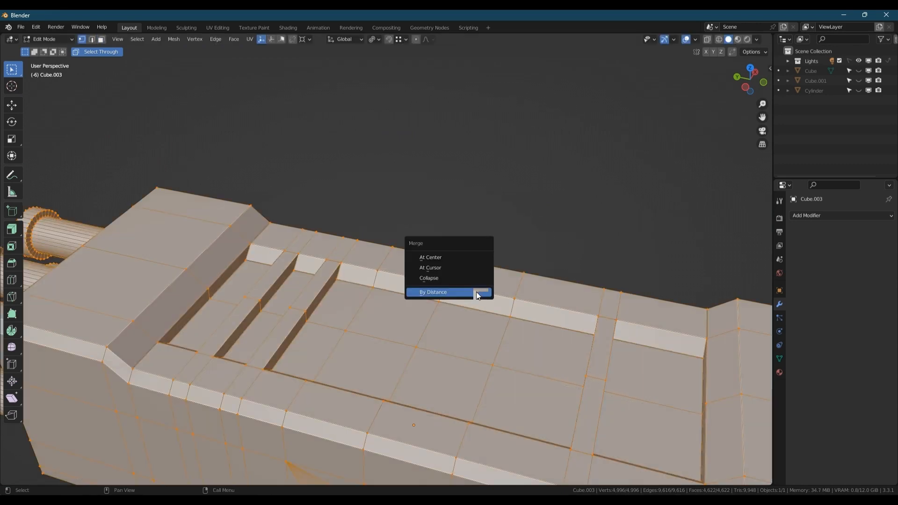
click(476, 293)
Step: Leave mesh editing and reveal the rest of the turret around the barrel block
key(Tab)
scroll(456, 297, down, 2)
middle_drag(428, 306, 457, 302)
scroll(456, 302, down, 3)
key(slash)
scroll(323, 271, up, 2)
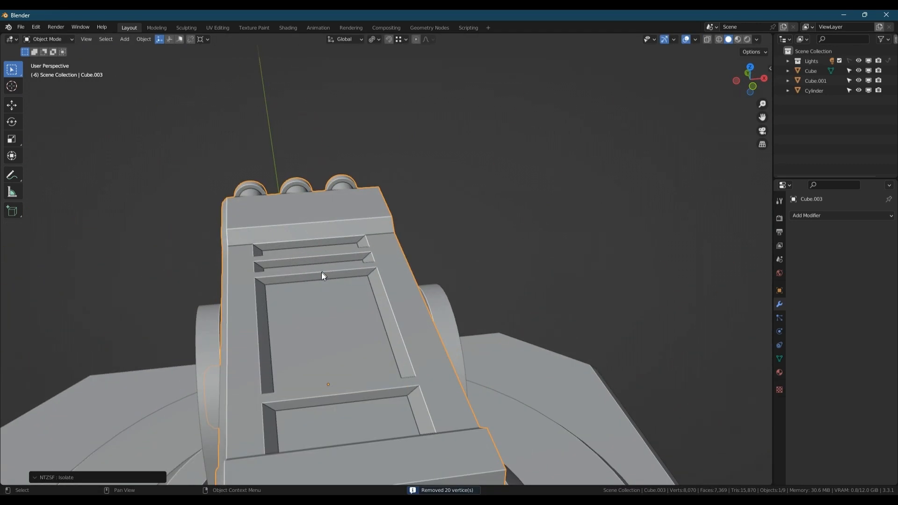
Step: Turn on the wireframe overlay to show the topology of the barrel block and turret
key(Tab)
key(Tab)
key(alt+w)
middle_drag(305, 282, 341, 290)
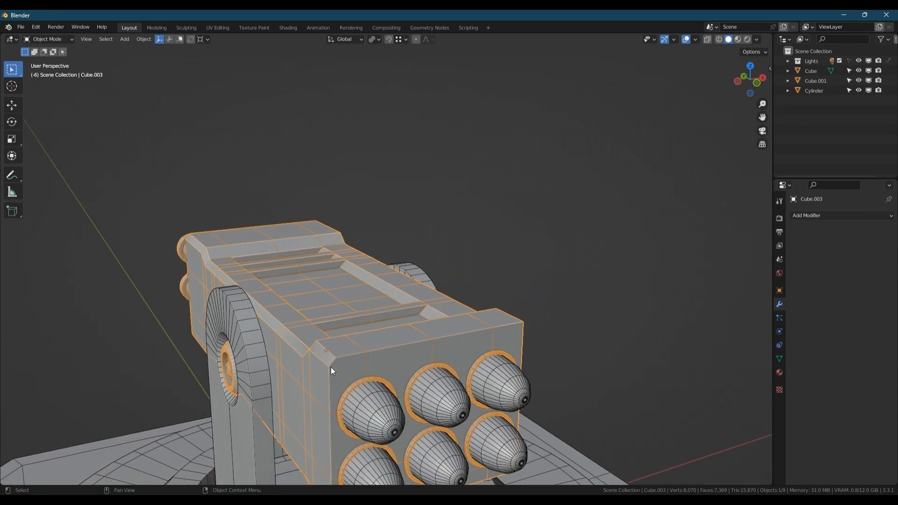
Step: Add a Mirror modifier to the barrel block on X with Bisect X and Flip X enabled, and apply it
key(Tab)
key(Tab)
key(q)
click(406, 316)
click(842, 257)
click(841, 268)
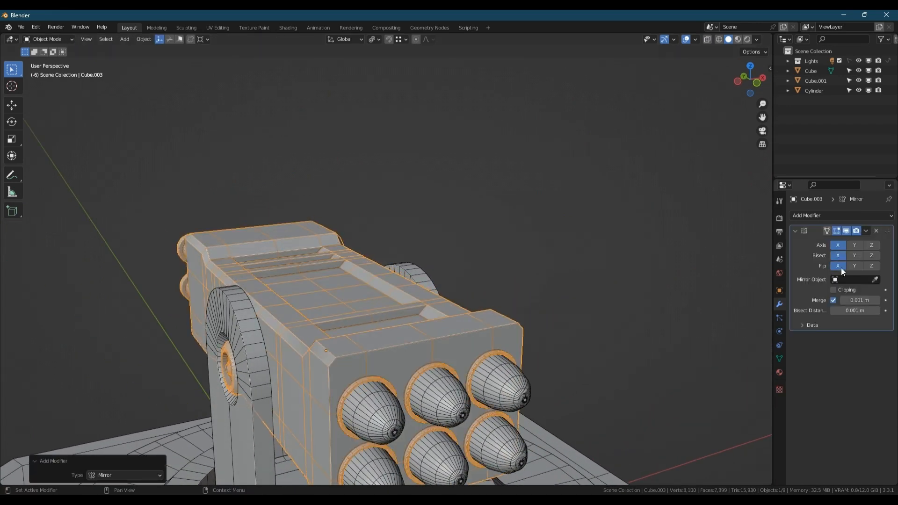
key(ctrl+a)
Step: Connect the opposite corner vertices with new edges across the barrel block's end faces
key(Tab)
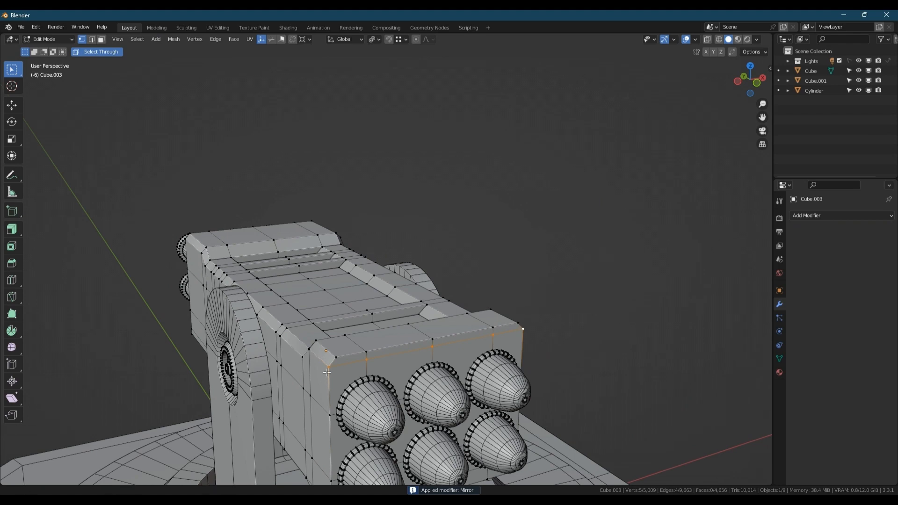
middle_drag(327, 373, 277, 387)
key(j)
middle_drag(152, 294, 297, 287)
click(517, 432)
middle_drag(384, 407, 407, 356)
shift+click(255, 444)
key(j)
Step: Bevel the central lengthwise edge loop around the barrel block to a width of 0.117 m with one segment
middle_drag(503, 255, 398, 338)
scroll(438, 325, up, 3)
key(2)
double_click(447, 374)
middle_drag(448, 374, 516, 392)
click(497, 358)
ctrl+click(345, 214)
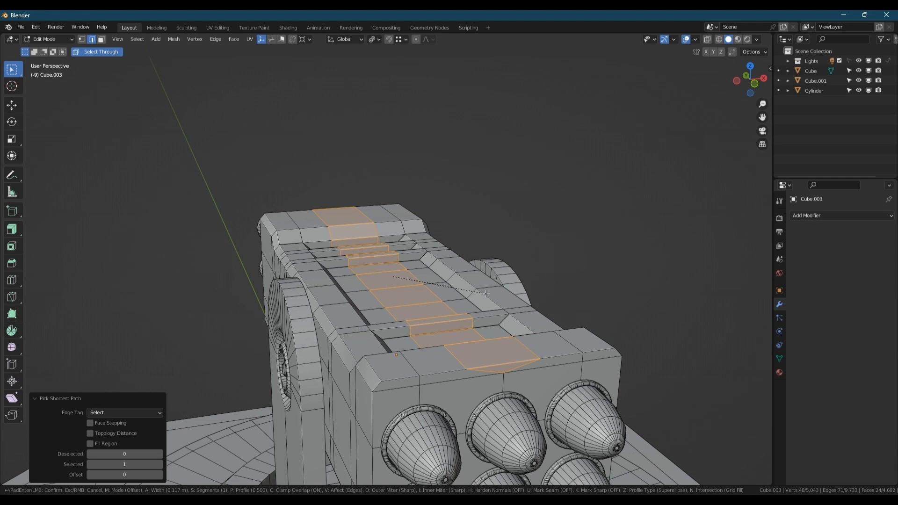
click(486, 294)
key(i)
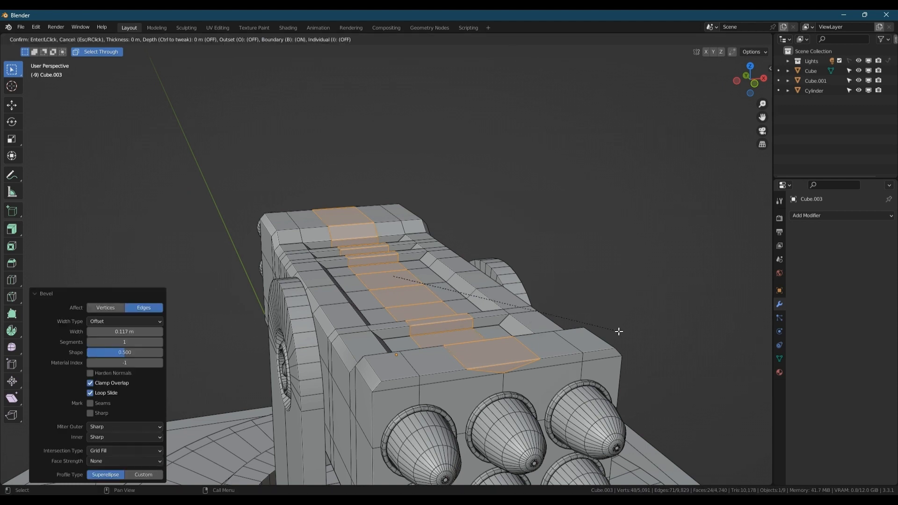
right_click(610, 329)
mouse_move(423, 334)
middle_down()
mouse_move(404, 362)
mouse_move(389, 354)
mouse_move(534, 349)
mouse_move(412, 344)
middle_up()
click(404, 362)
key(3)
click(404, 364)
ctrl+click(409, 375)
key(i)
right_click(514, 338)
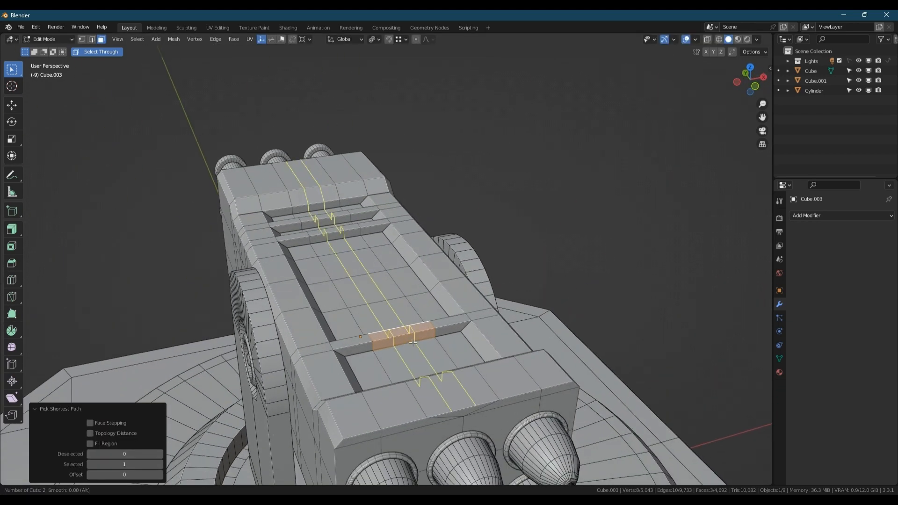
Step: Add two evenly spaced lengthwise loop cuts through the block's central strip and spread them apart along X
click(413, 343)
right_click(413, 342)
key(s)
key(x)
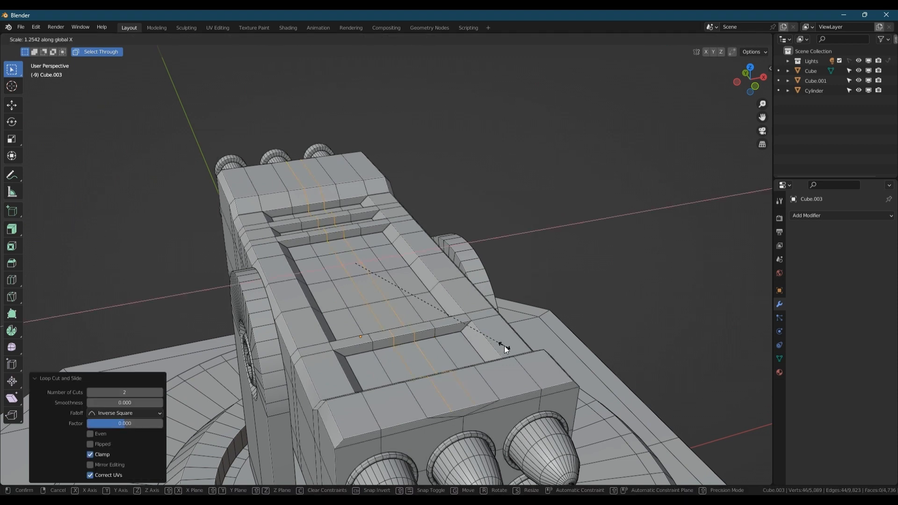
Step: Widen the spacing of the two central loop cuts on the launcher by scaling them along the X axis
right_click(507, 347)
key(1)
key(s)
key(x)
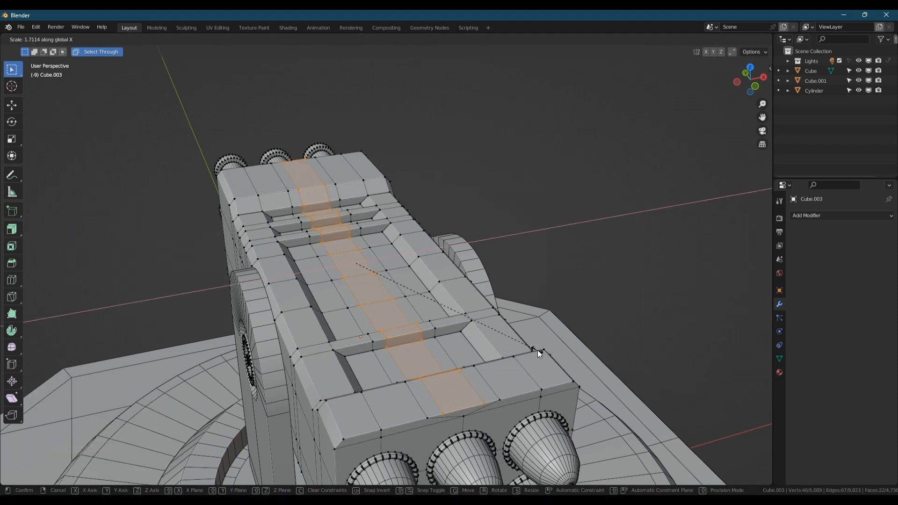
click(590, 348)
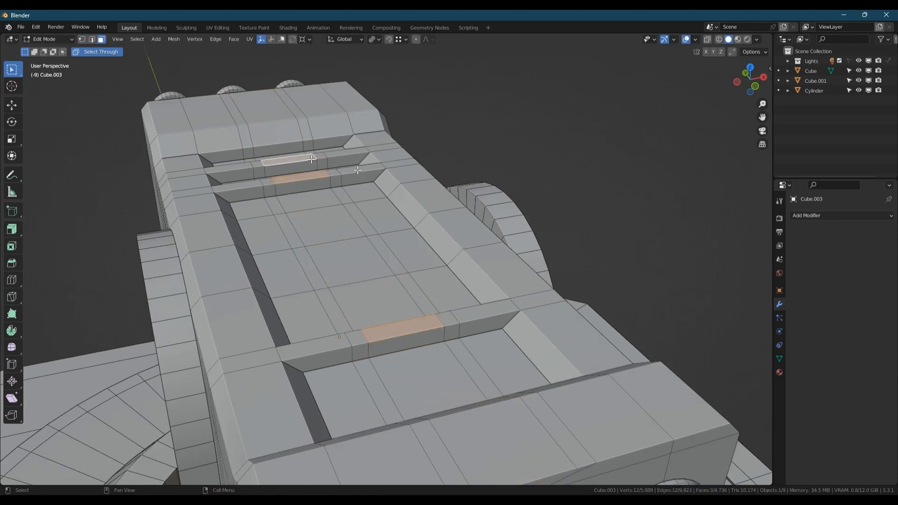
Step: Lower the centre faces of the launcher's three top crossbars about 0.025 m along Z to form notches
key(g)
key(z)
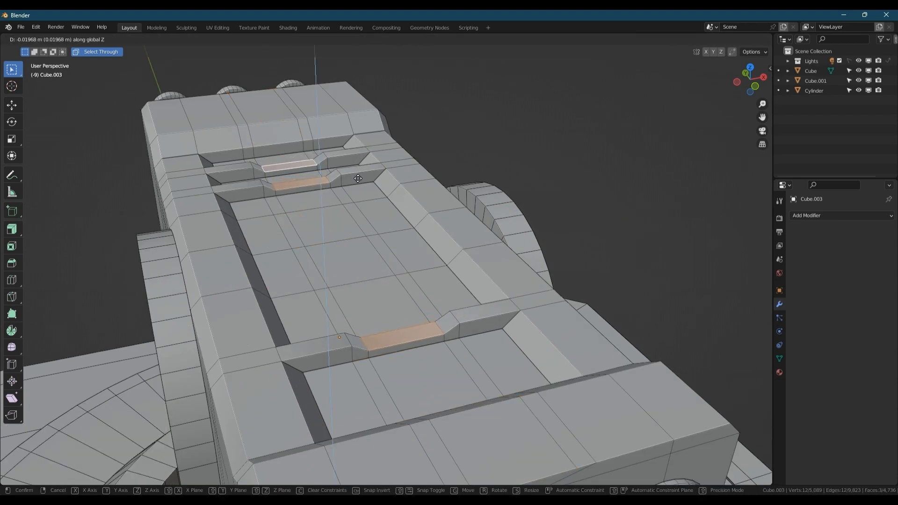
click(357, 181)
Step: Try adding a centred edge loop through the sloped end section of the launcher's top
middle_drag(357, 180, 475, 299)
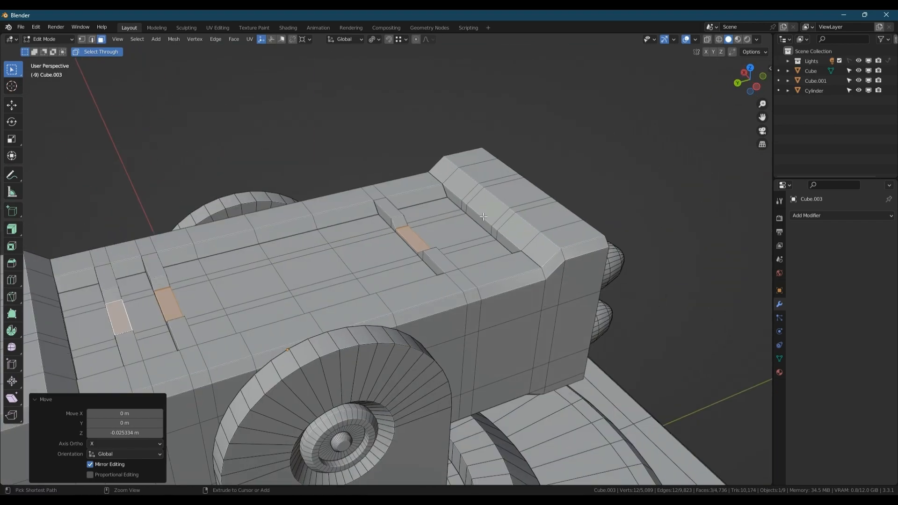
key(ctrl+r)
click(487, 213)
right_click(487, 213)
middle_drag(545, 214, 460, 201)
shift+middle_drag(459, 201, 435, 129)
Step: Try merging neighbouring vertices and dissolving extra geometry along the launcher's front top edge
key(1)
click(401, 290)
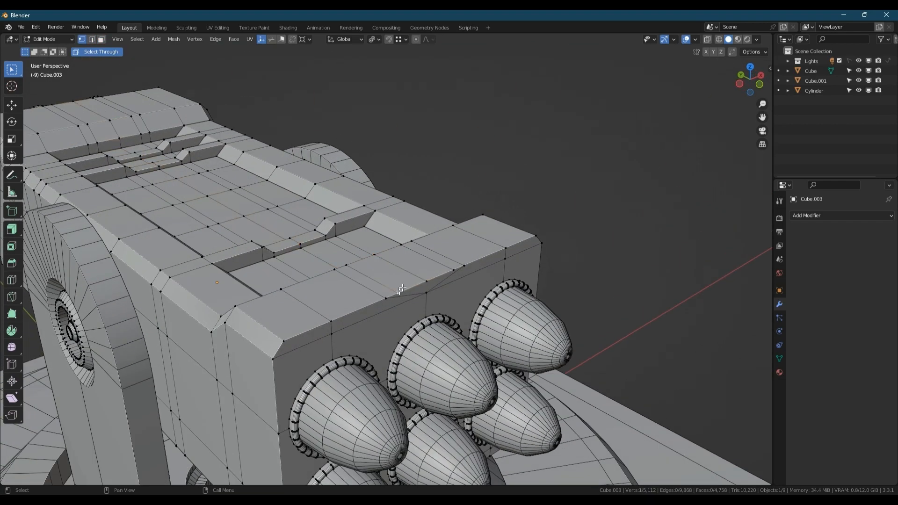
key(m)
click(410, 270)
click(453, 271)
shift+click(428, 281)
key(m)
click(431, 279)
key(ctrl+x)
Step: Try moving the centre top face at the launcher's front end along Z
key(3)
middle_drag(407, 275, 346, 312)
click(431, 261)
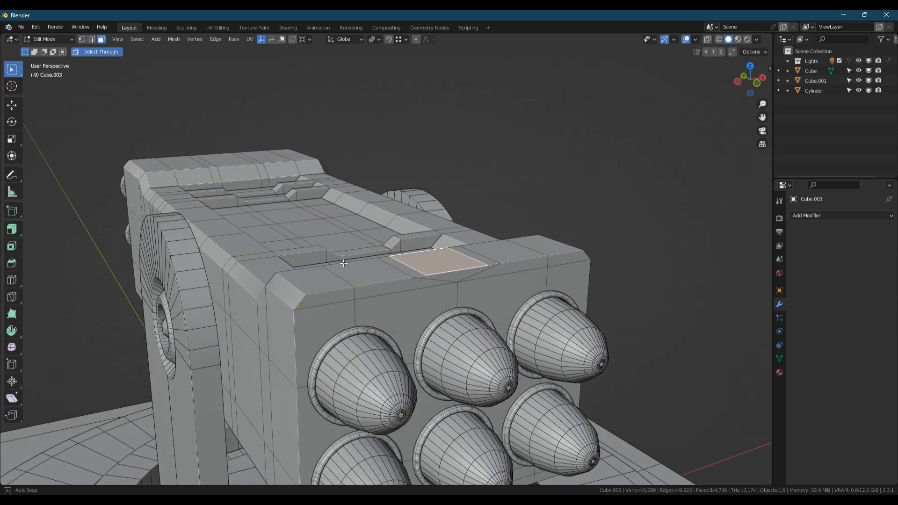
key(g)
key(z)
click(464, 237)
key(Tab)
scroll(381, 291, down, 5)
key(Tab)
Step: Extrude the front centre face upward into a tapered block, scale its top to 0.579 along X and lower it about 0.015 m
middle_drag(421, 369, 412, 336)
key(e)
click(446, 351)
key(s)
key(x)
click(452, 359)
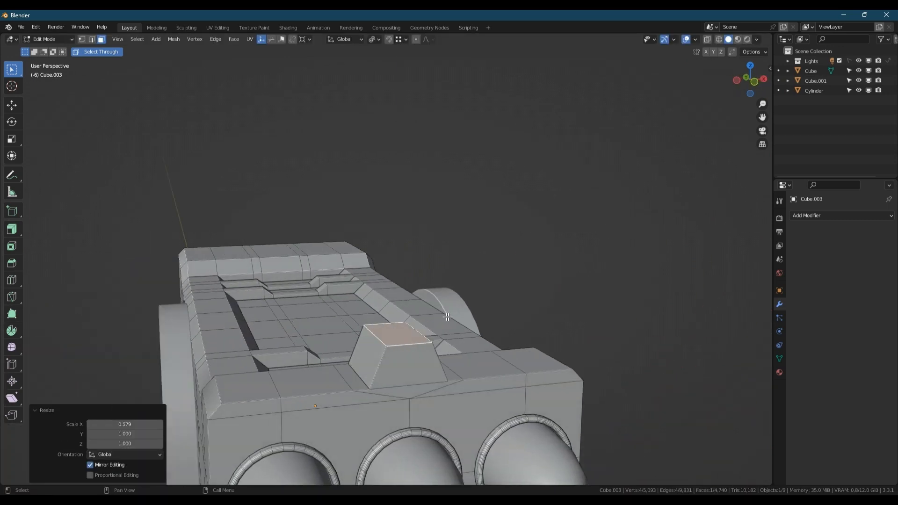
key(g)
key(z)
click(411, 335)
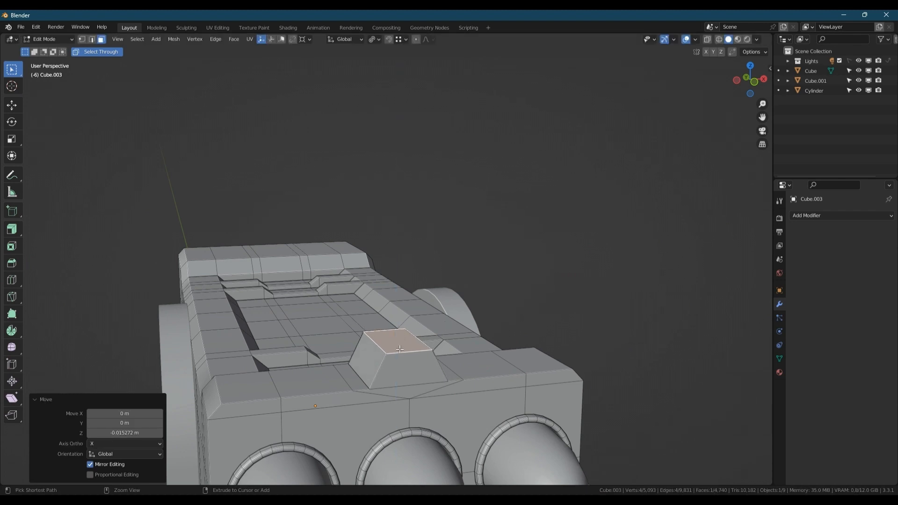
Step: Move the tapered block's top front edge about 0.065 m along Y
scroll(378, 389, up, 2)
key(1)
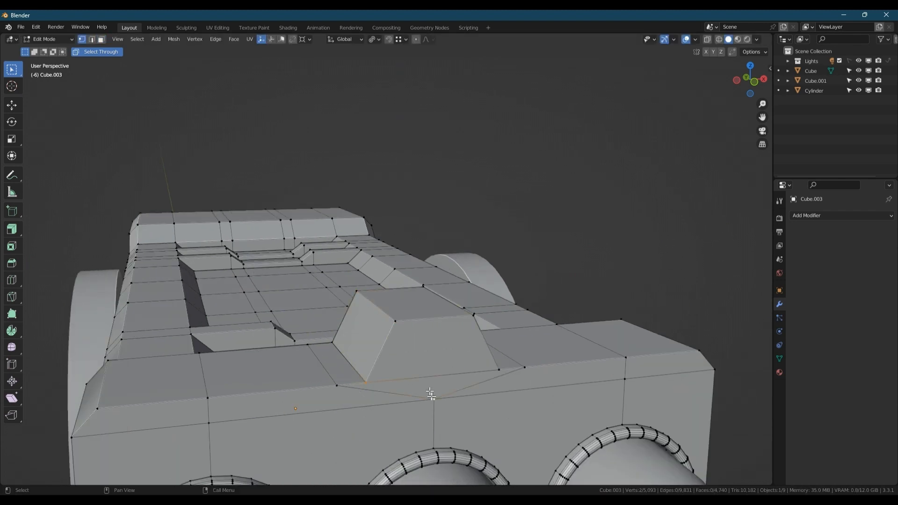
click(339, 385)
middle_drag(364, 377, 369, 333)
key(g)
key(y)
click(448, 281)
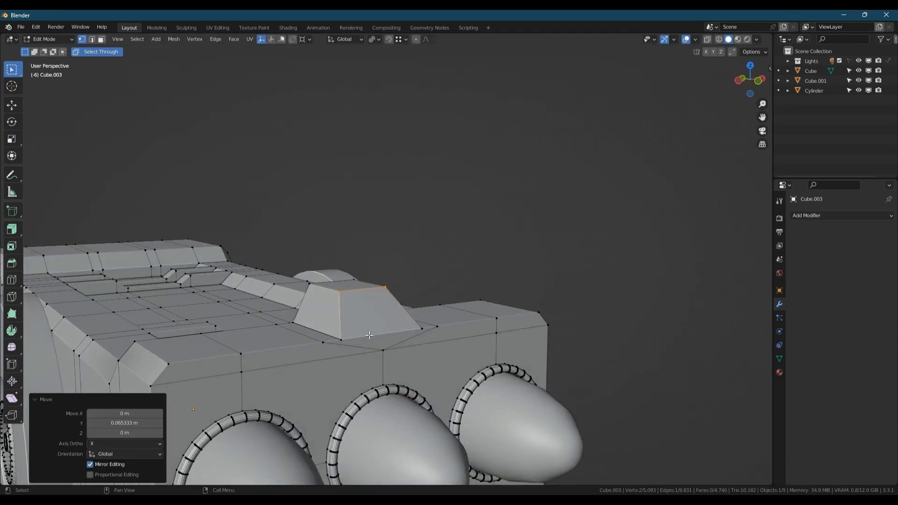
Step: Merge the stray vertices beside the block's front base corner using At Last
scroll(369, 333, up, 3)
click(288, 351)
shift+click(312, 346)
key(m)
click(314, 343)
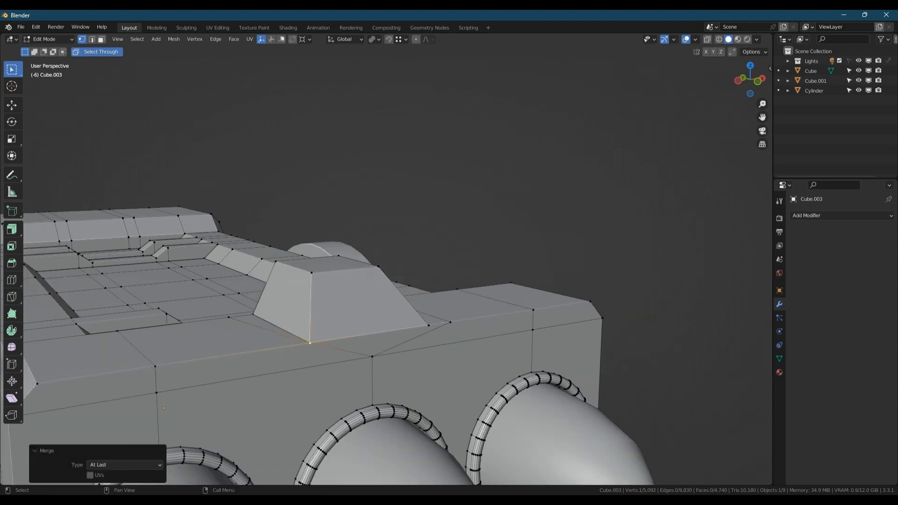
middle_drag(313, 344, 305, 279)
shift+click(336, 330)
key(m)
click(337, 330)
Step: Add a Mirror modifier to the launcher with Bisect and Flip enabled on X, and apply it
key(Tab)
key(q)
click(309, 284)
drag(840, 256, 840, 266)
middle_drag(622, 271, 542, 267)
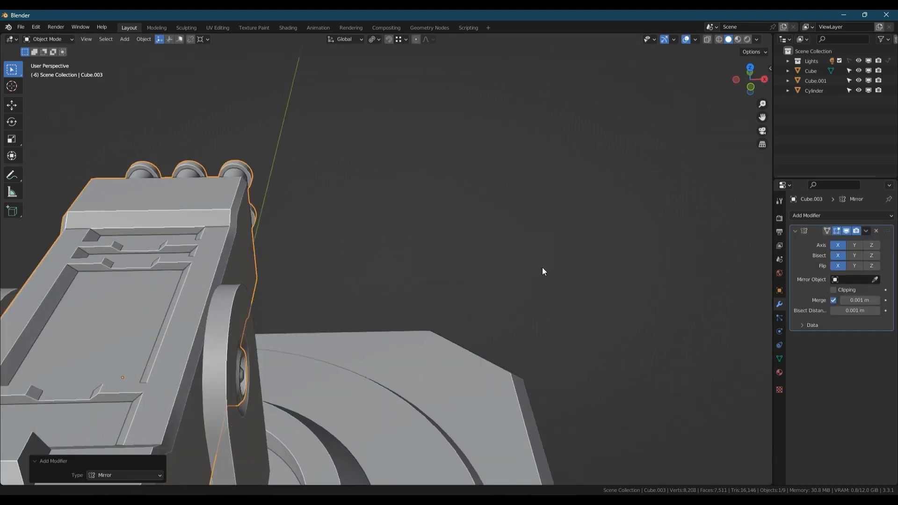
key(ctrl+a)
middle_drag(543, 224, 365, 279)
Step: Bevel the raised block's two upper side edges about 0.072 m with 6 segments to form a half-round top
key(Tab)
scroll(364, 279, up, 4)
mouse_move(386, 239)
middle_down()
mouse_move(357, 248)
mouse_move(388, 255)
middle_up()
key(2)
click(311, 255)
shift+click(393, 253)
key(ctrl+b)
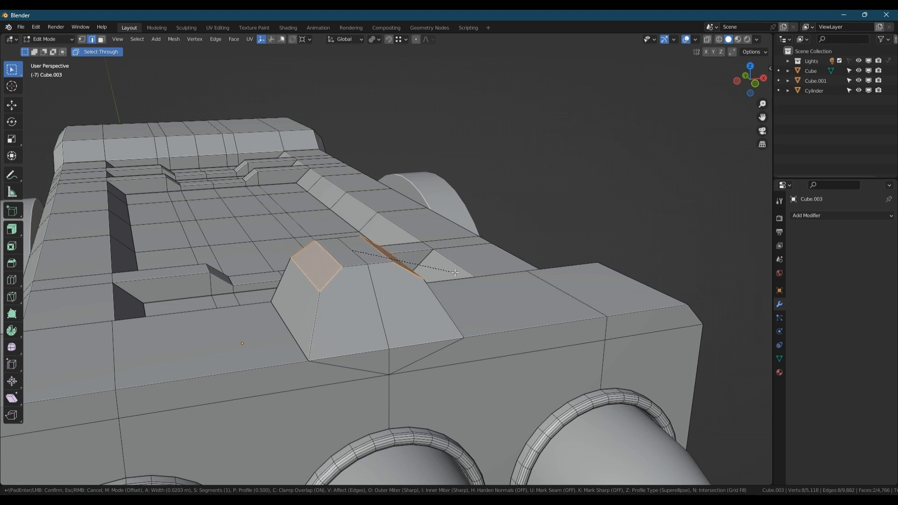
click(486, 298)
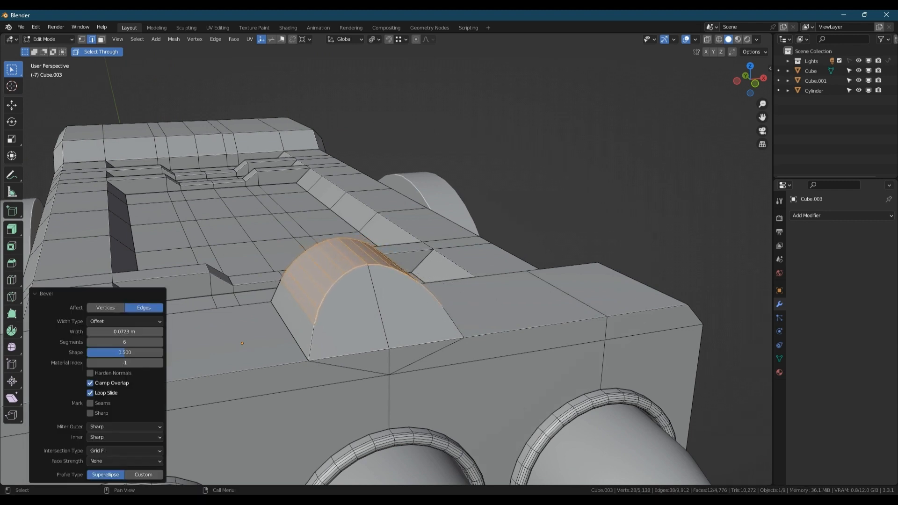
Step: Merge the launcher's duplicate vertices by distance and connect the arch's side vertices with edges across its end faces
key(1)
key(a)
key(m)
click(498, 303)
key(alt+a)
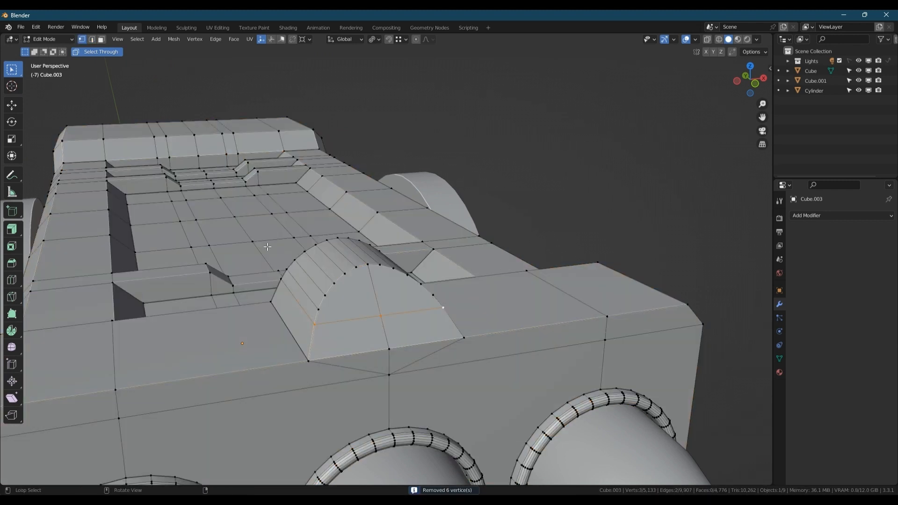
middle_drag(267, 246, 326, 384)
key(j)
scroll(233, 339, down, 2)
Step: Inset the half-round faces on one end of the raised block and merge the inner vertices at the arch centre
key(3)
middle_drag(337, 327, 239, 431)
key(i)
click(422, 381)
key(1)
shift+click(319, 403)
key(m)
click(318, 392)
Step: Inset the opposite end's half-round faces, merge the inner vertices at the arch centre, and return to Object Mode
key(3)
click(237, 431)
shift+click(201, 423)
key(i)
key(1)
shift+click(216, 444)
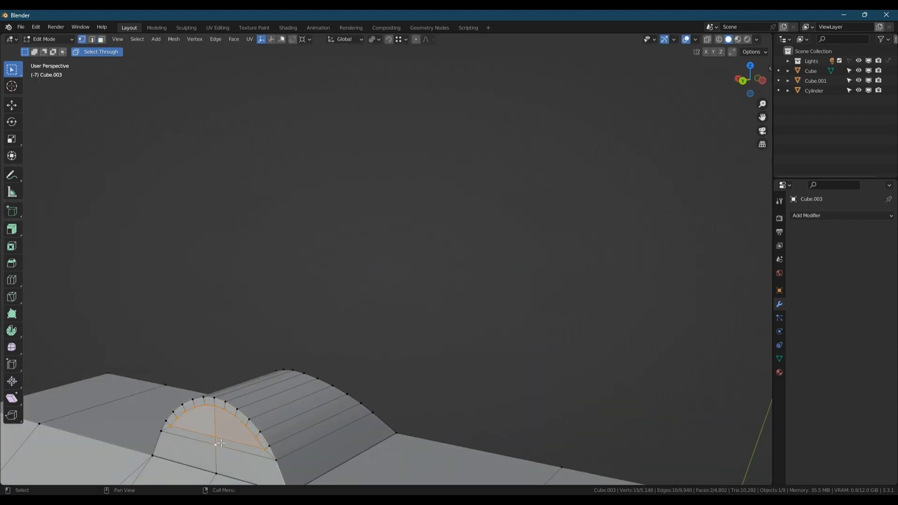
key(m)
click(213, 441)
scroll(194, 383, down, 3)
middle_drag(193, 384, 311, 291)
key(Tab)
Step: Add a thin 16-vertex cylinder 2.23 m deep, rotated 90° on X and placed at Z 1.77 m above the launcher
scroll(232, 303, down, 4)
scroll(308, 262, up, 3)
scroll(287, 292, up, 4)
scroll(294, 294, down, 8)
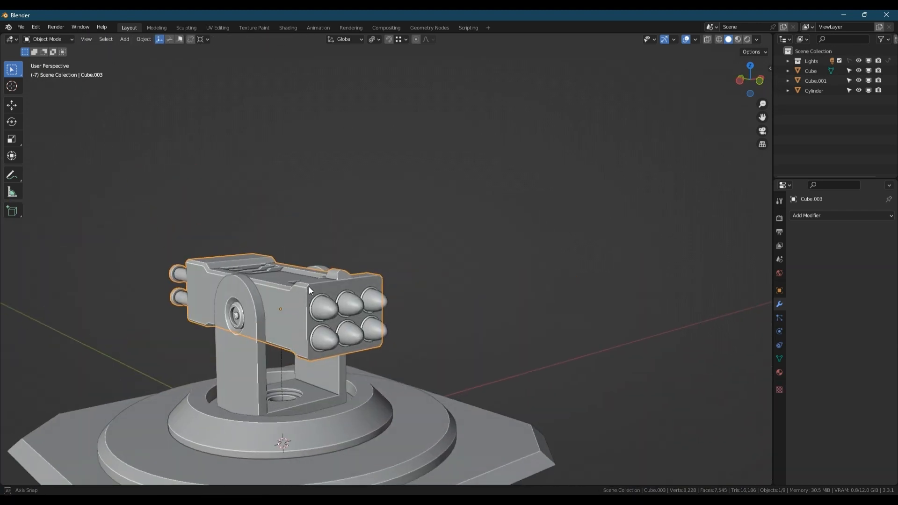
scroll(328, 287, up, 7)
key(shift+a)
mouse_move(360, 277)
click(407, 124)
scroll(343, 290, down, 5)
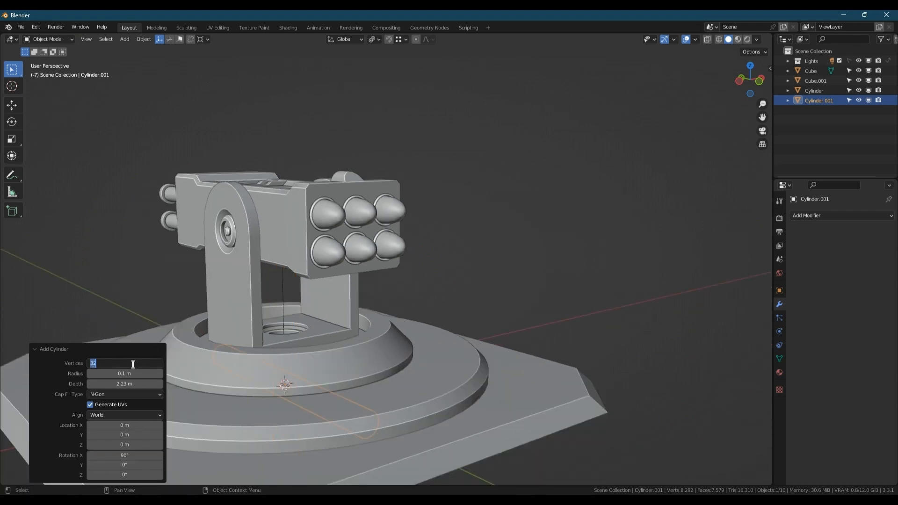
drag(127, 441, 149, 441)
drag(125, 374, 117, 374)
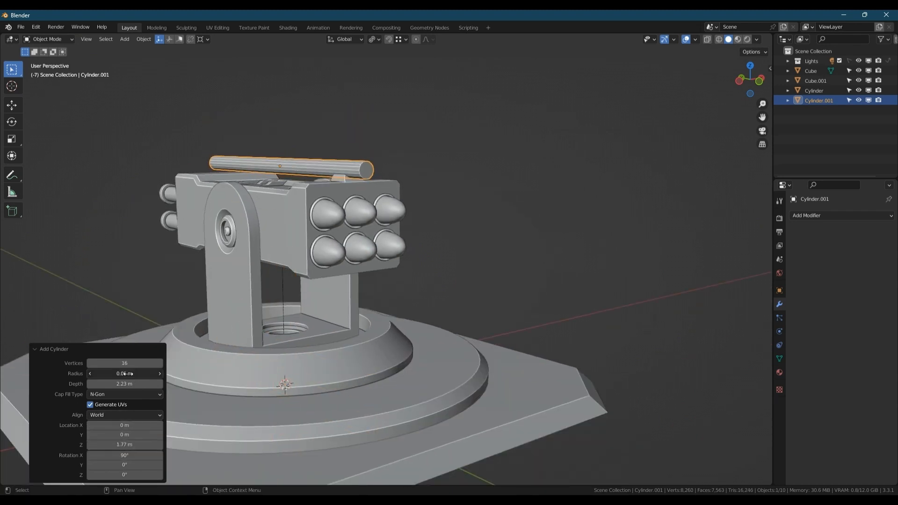
Step: Show the wireframe overlay and lower the cylinder along Z to the half-round block's arch centre
scroll(298, 206, up, 3)
shift+middle_drag(298, 156, 280, 306)
scroll(304, 195, up, 3)
scroll(279, 306, up, 1)
scroll(280, 306, up, 2)
key(g)
right_click(296, 289)
key(shift+w)
key(g)
key(z)
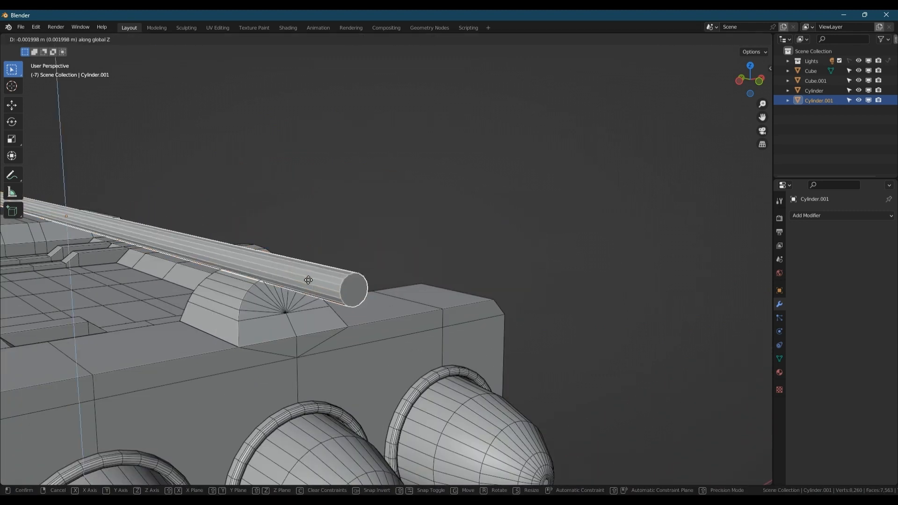
click(288, 313)
Step: Select the edges of the half-round block's arch to compare its segments with the cylinder's
scroll(270, 301, up, 3)
middle_drag(169, 296, 279, 261)
key(Tab)
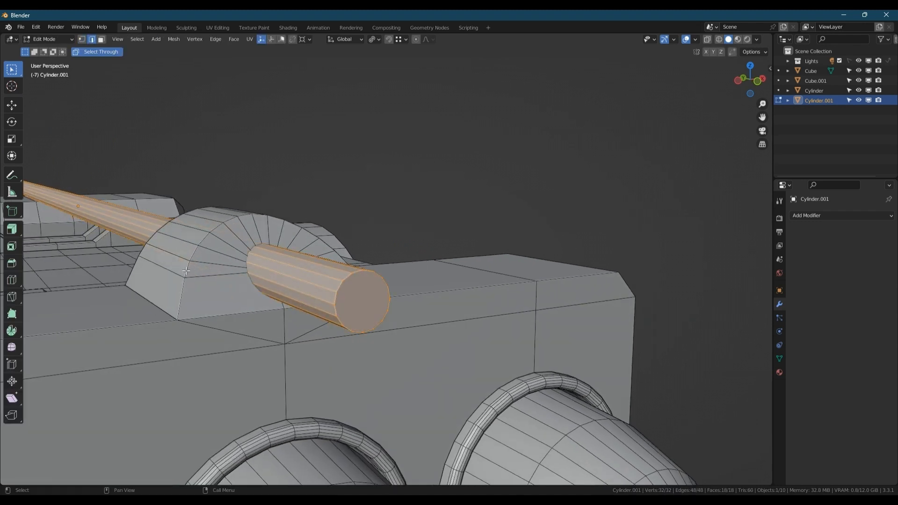
key(Tab)
click(187, 286)
key(Tab)
ctrl+click(189, 283)
middle_drag(189, 283, 289, 251)
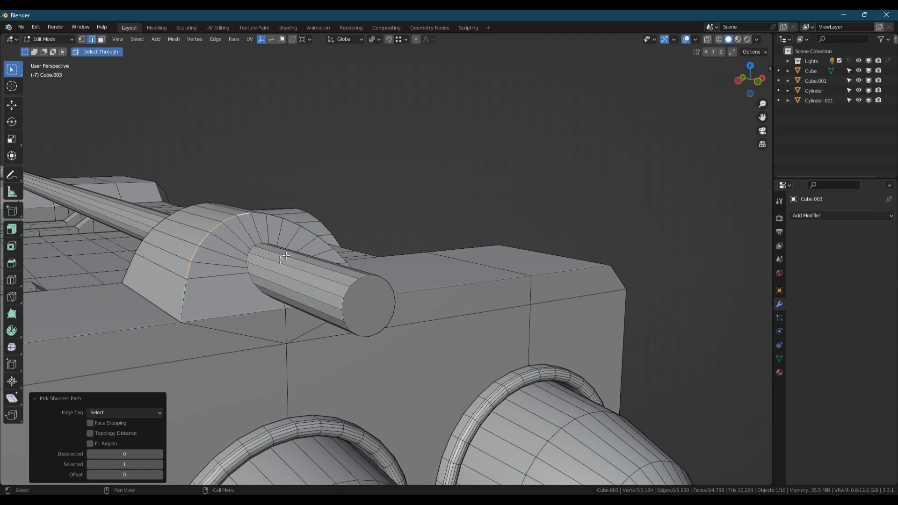
key(Tab)
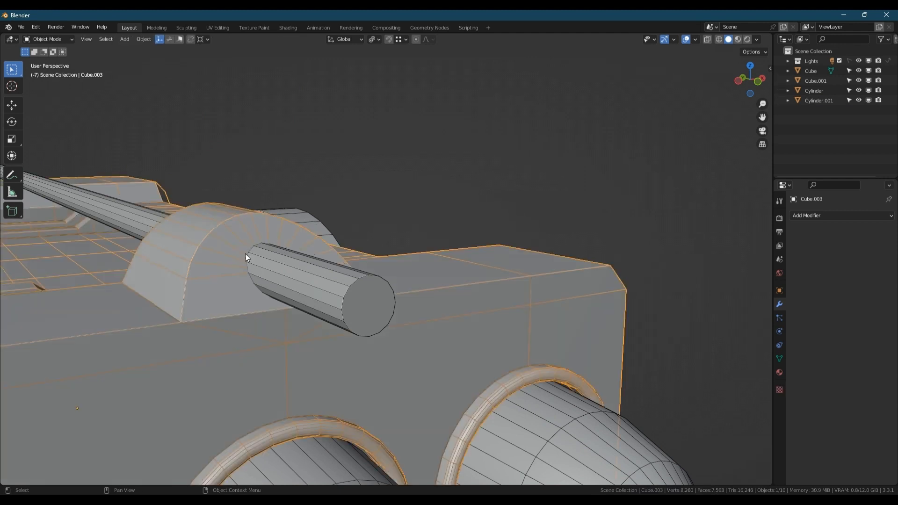
Step: Replace the cylinder with a new one of 24 vertices, 0.02 m radius and 2.23 m depth, placed at Z 1.69 m
click(333, 299)
key(Delete)
scroll(262, 287, down, 3)
key(shift+a)
mouse_move(260, 285)
click(322, 120)
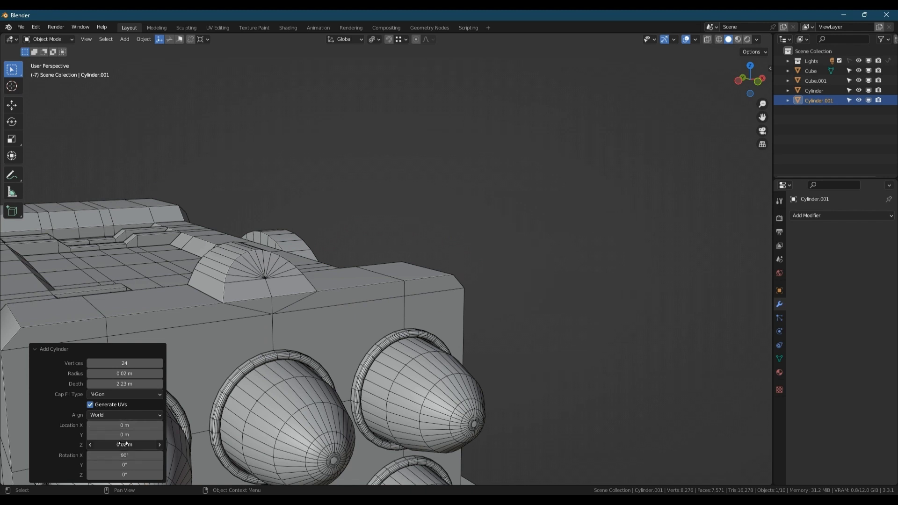
drag(191, 432, 202, 432)
Step: Move the new cylinder along Z to align it with the half-round block's arch centre
scroll(276, 295, up, 2)
key(g)
key(z)
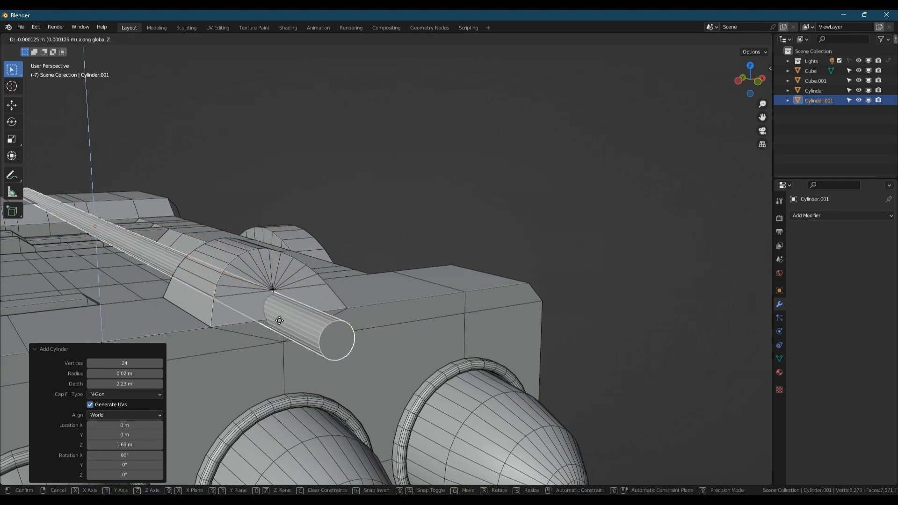
click(275, 295)
scroll(280, 281, up, 8)
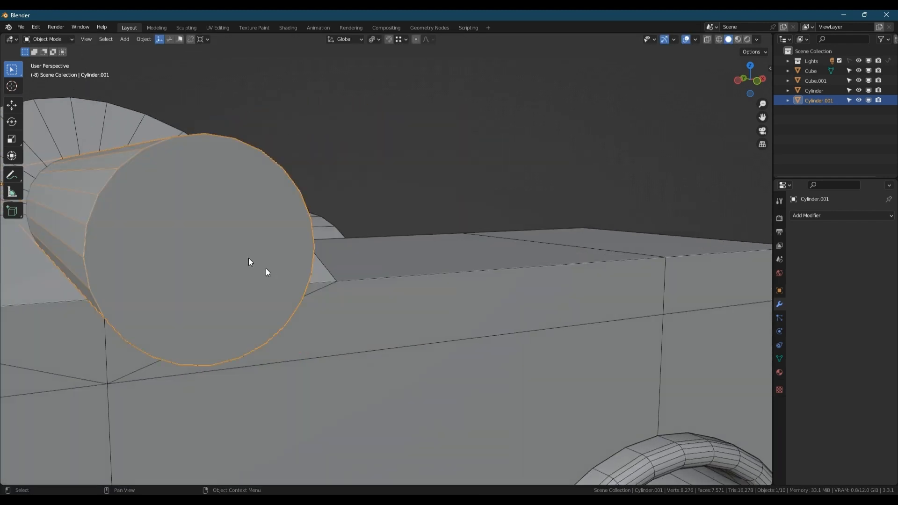
scroll(253, 257, down, 12)
middle_drag(230, 241, 255, 278)
scroll(239, 293, up, 4)
scroll(236, 293, up, 2)
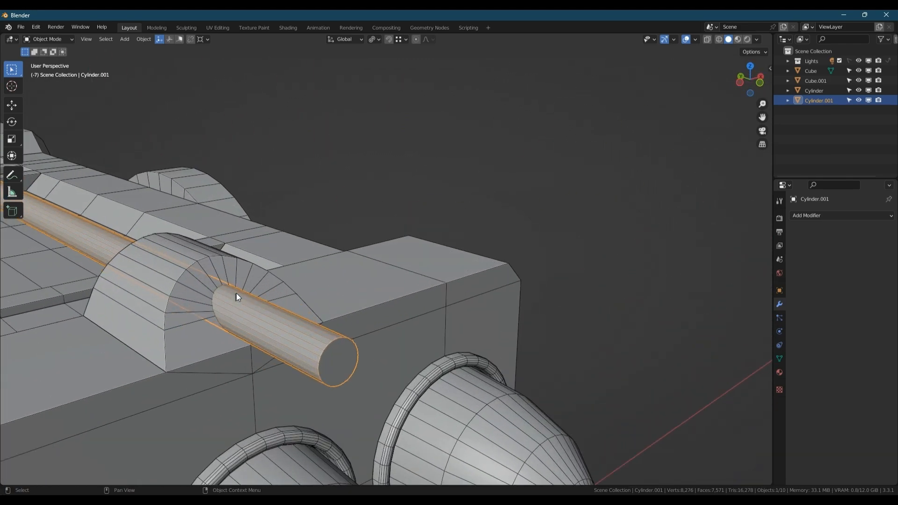
Step: Subtract the cylinder from the launcher with a Boolean difference to bore through the half-round block
shift+click(247, 264)
key(ctrl+shift+b)
click(247, 265)
middle_drag(247, 264, 226, 271)
Step: Merge the launcher's overlapping vertices by distance and return to Object Mode
scroll(259, 253, up, 3)
key(Tab)
key(m)
click(257, 261)
key(Tab)
Step: Apply Shade Auto Smooth to the launcher body
scroll(275, 251, down, 1)
scroll(272, 246, down, 8)
scroll(227, 270, up, 3)
right_click(234, 260)
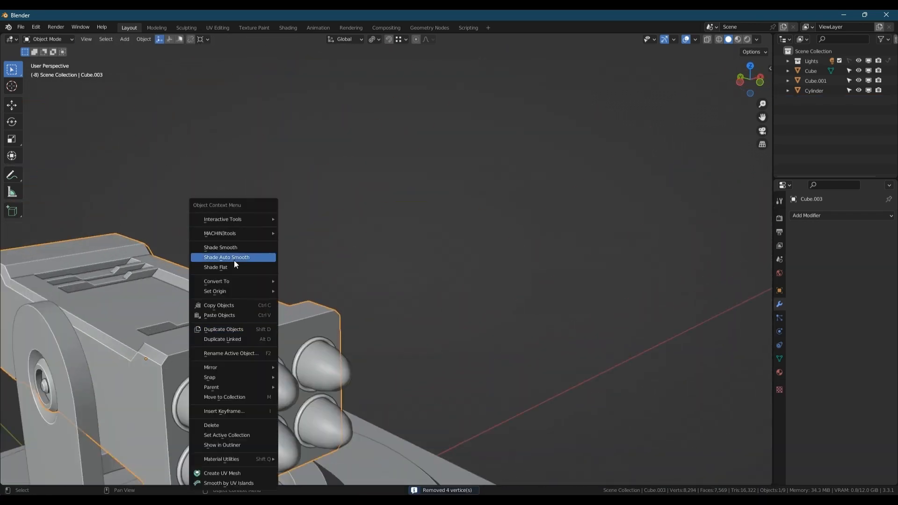
click(234, 260)
Step: Merge the doubled vertices at the negative-X side and near the top of the bore's front rim in the half-round block
scroll(234, 312, up, 5)
scroll(235, 313, up, 4)
key(Tab)
click(234, 321)
middle_drag(234, 321, 216, 335)
shift+click(250, 336)
scroll(249, 336, up, 2)
key(m)
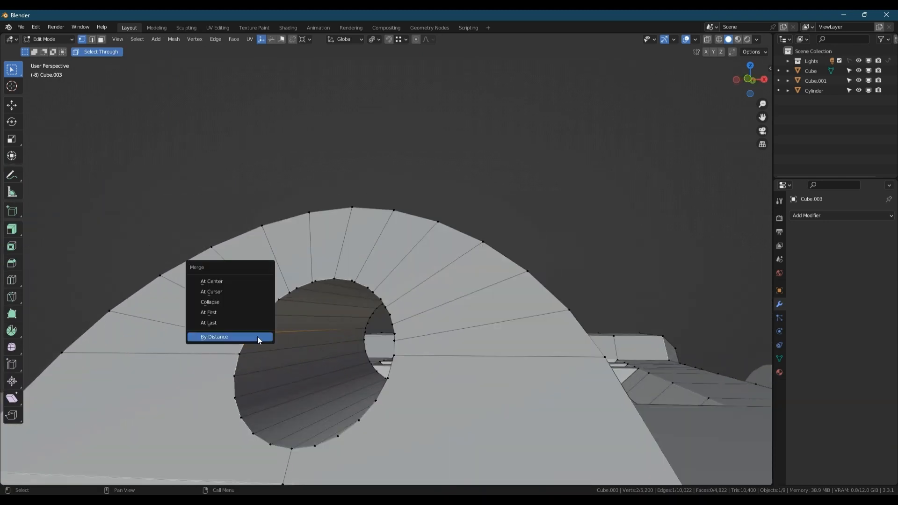
click(259, 336)
click(255, 323)
middle_drag(337, 277, 350, 274)
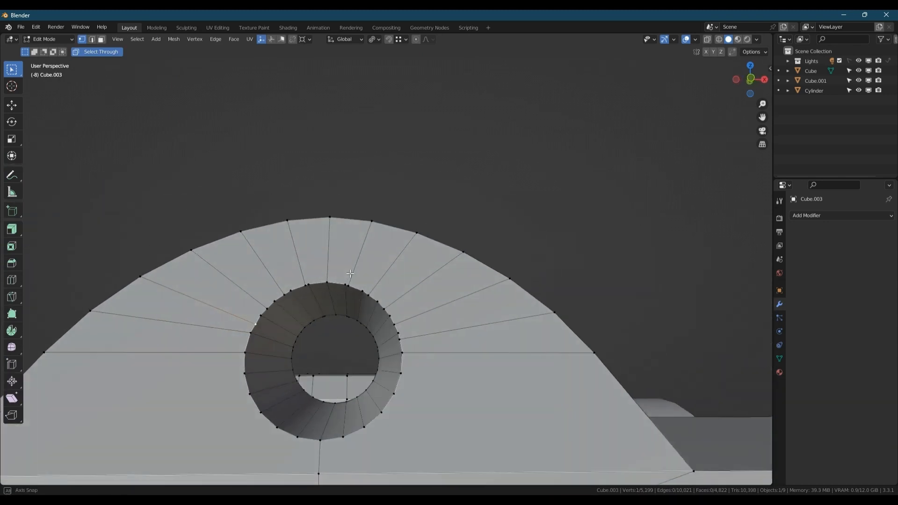
shift+click(309, 285)
key(m)
click(310, 284)
Step: Merge the three remaining doubled vertex pairs on the negative-X half of the bore's front rim at the last selected vertex
click(284, 295)
shift+click(291, 291)
key(m)
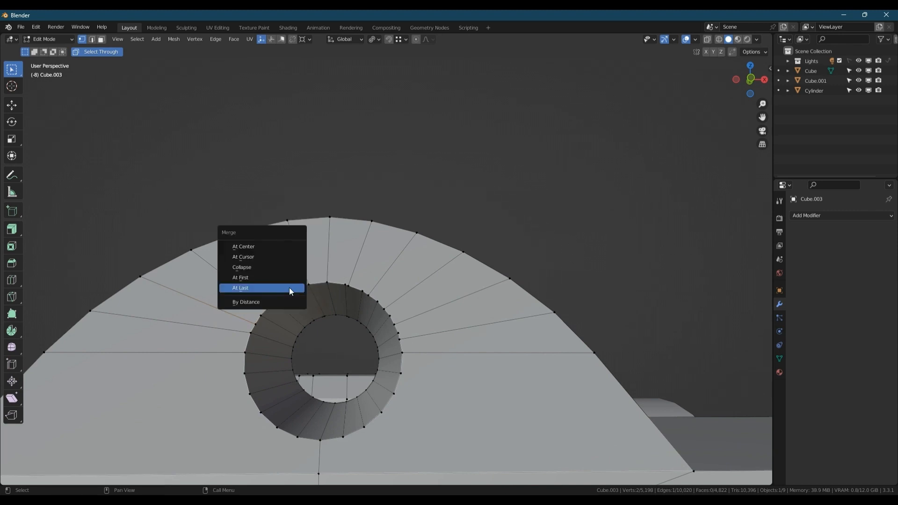
click(290, 288)
click(267, 309)
shift+click(275, 301)
key(m)
click(275, 301)
click(255, 324)
shift+click(261, 316)
key(m)
click(261, 316)
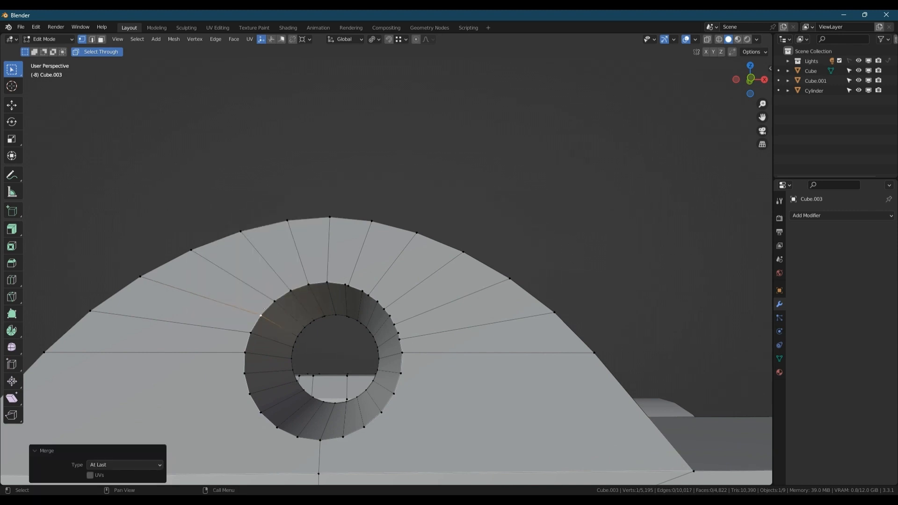
Step: Merge the two lower doubled vertex pairs on the negative-X half of the bore's rear rim at the last selected vertex
middle_drag(194, 309, 350, 354)
scroll(209, 358, up, 4)
click(398, 334)
shift+click(396, 325)
key(m)
click(395, 326)
click(391, 309)
shift+click(385, 297)
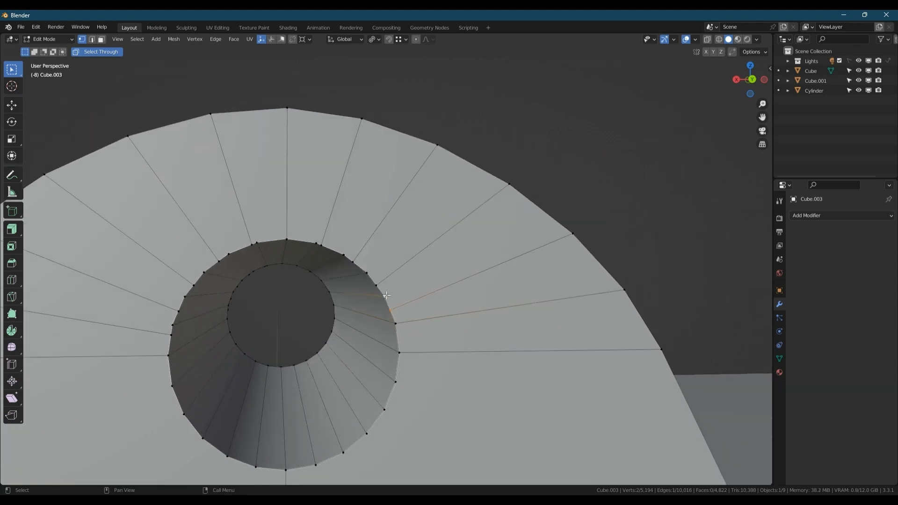
key(m)
click(384, 296)
Step: Merge the remaining doubled vertices up to the top of the bore's rear rim at the last vertex and return to Object Mode
shift+click(369, 277)
key(m)
click(368, 278)
click(354, 265)
shift+click(345, 256)
key(m)
click(346, 256)
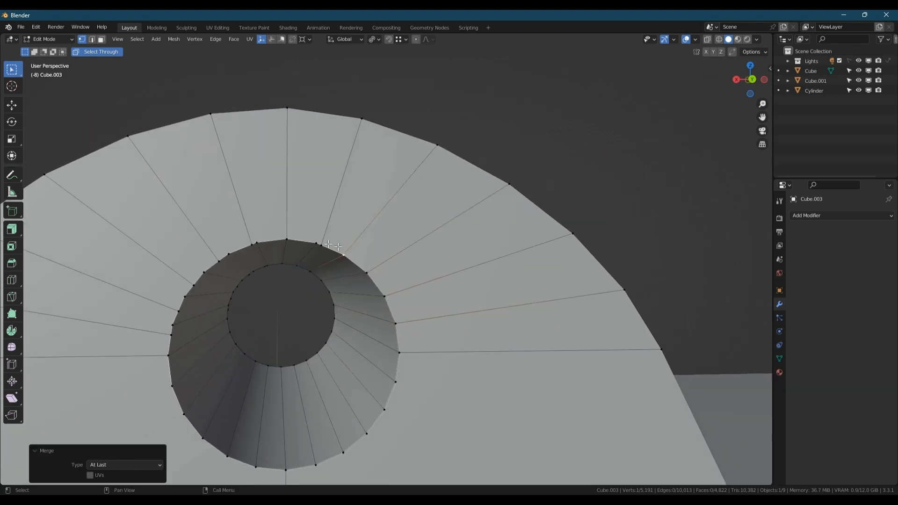
click(323, 247)
key(m)
click(317, 245)
key(Tab)
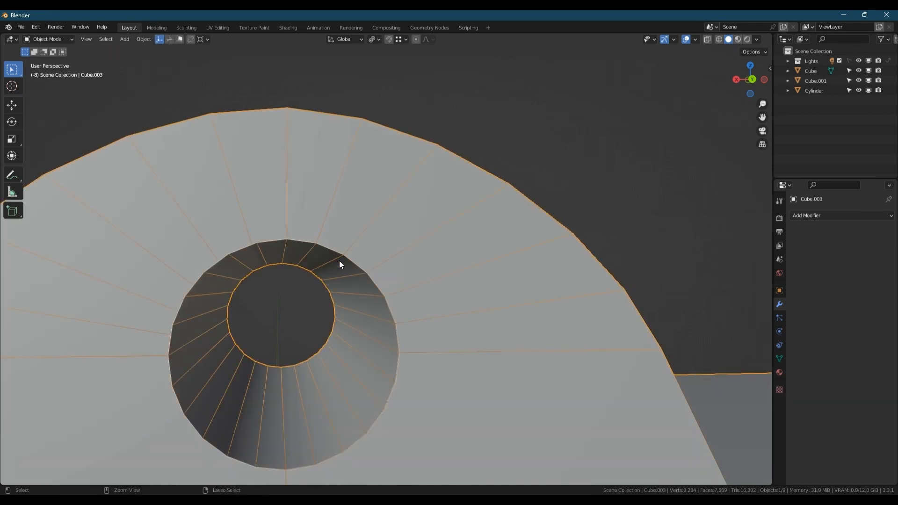
Step: Add a Mirror modifier to the launcher body, apply it and frame the launcher
click(842, 216)
click(673, 322)
key(ctrl+a)
key(KP_Decimal)
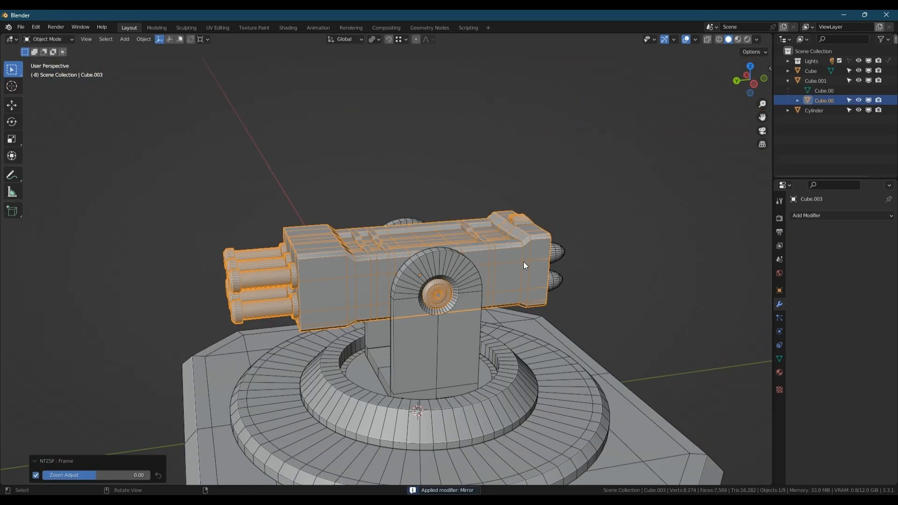
Step: Select the edge loop around the bore's front opening in the half-round block
middle_drag(523, 262, 448, 265)
scroll(449, 265, up, 4)
key(Tab)
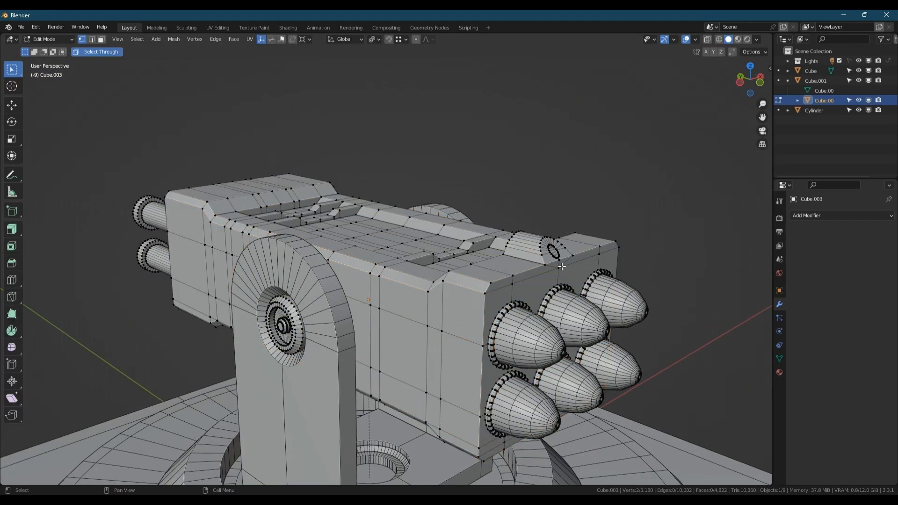
key(2)
scroll(442, 259, up, 7)
shift+middle_drag(555, 249, 436, 250)
double_click(463, 278)
scroll(464, 278, up, 2)
alt+shift+click(427, 294)
scroll(436, 250, up, 4)
double_click(400, 228)
alt+shift+click(383, 331)
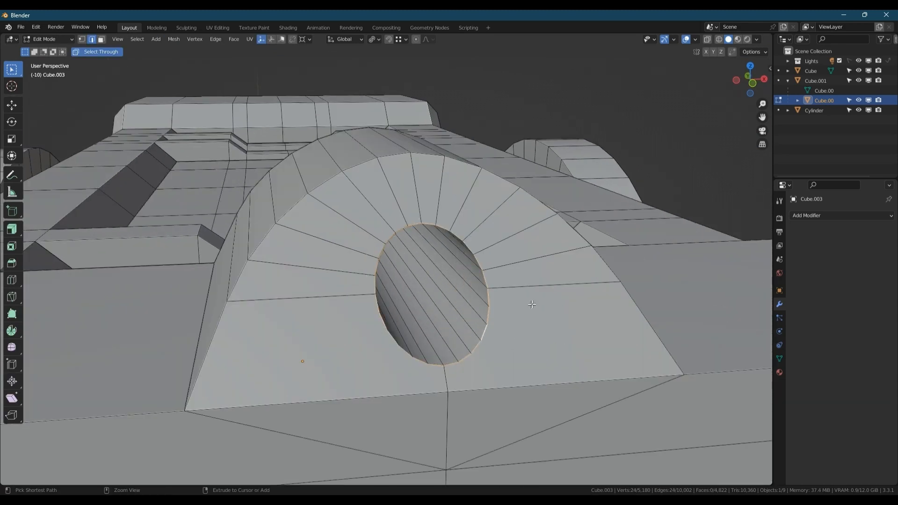
right_click(554, 313)
scroll(455, 262, down, 7)
middle_drag(374, 255, 342, 288)
scroll(462, 268, down, 4)
scroll(462, 267, down, 4)
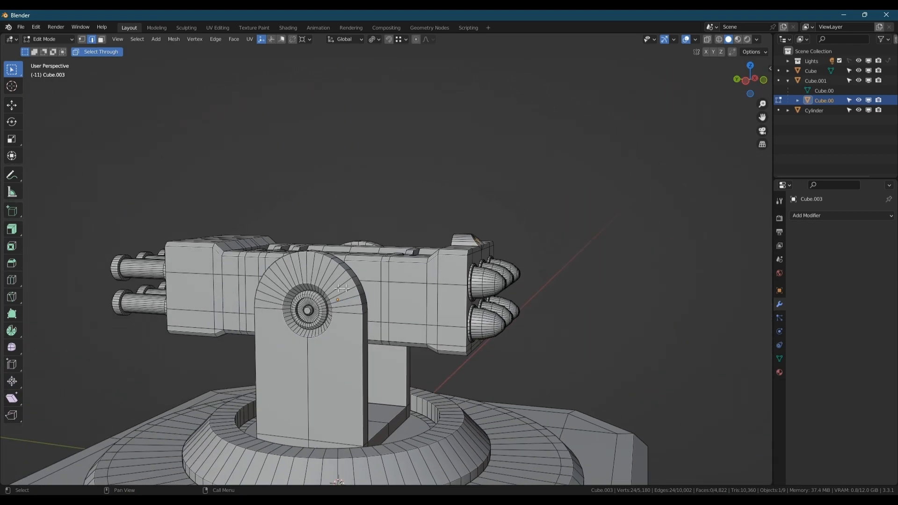
Step: Knife-cut two horizontal lines across the support bracket in side view, one below the pivot and one just above the base ring
key(Tab)
click(316, 384)
click(747, 84)
key(Tab)
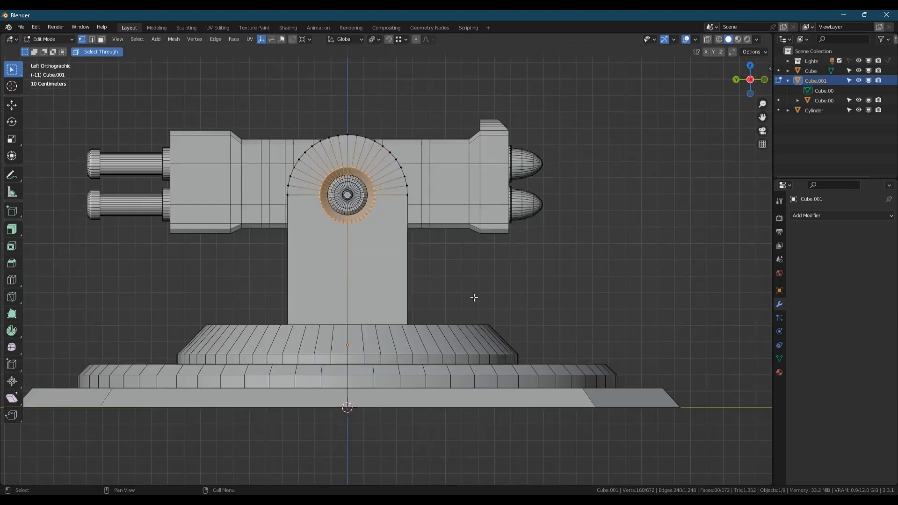
key(k)
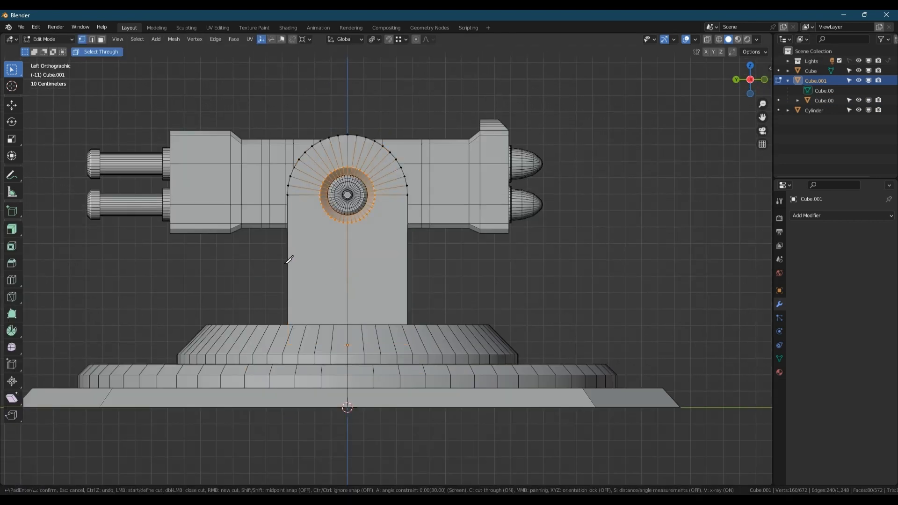
click(266, 241)
click(438, 240)
key(Return)
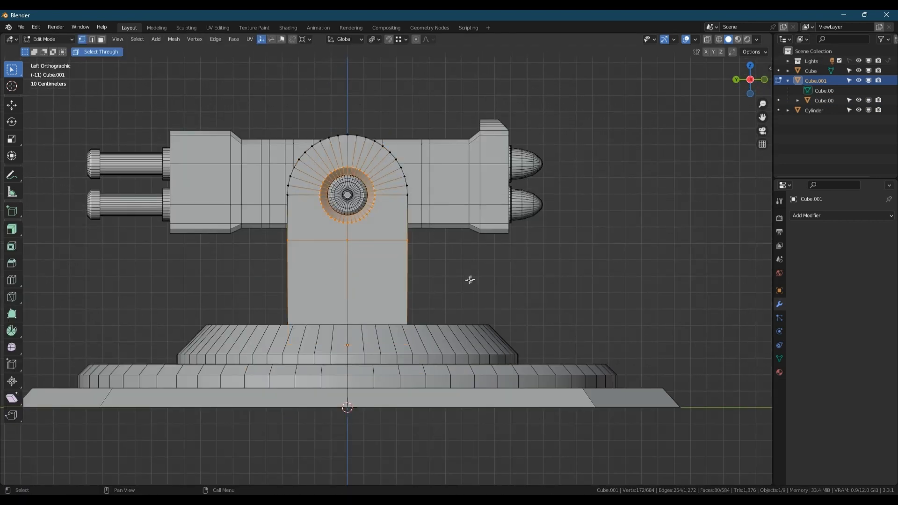
middle_drag(469, 279, 345, 267)
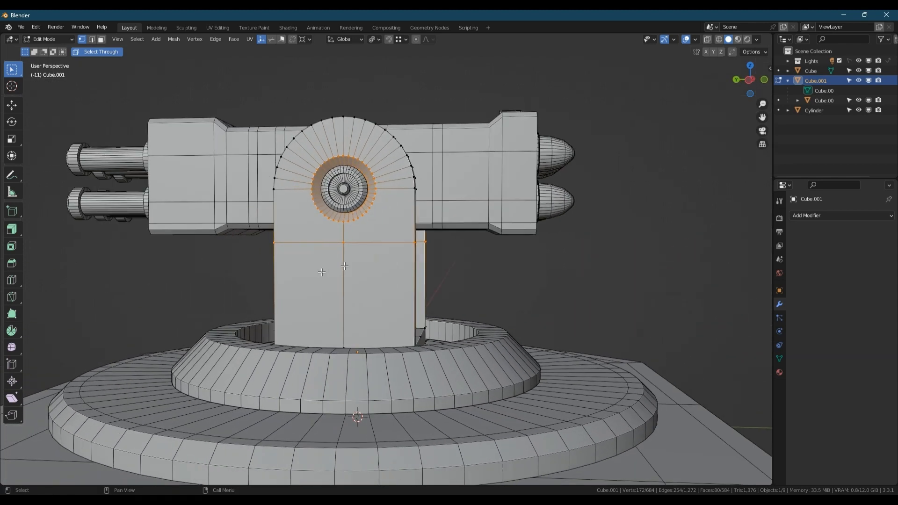
click(748, 83)
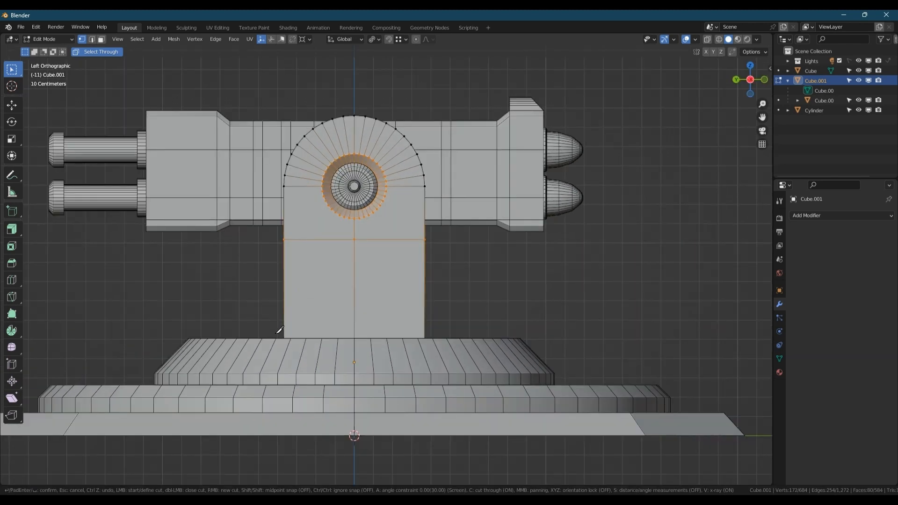
Step: Try to inset the two faces between the knife cuts on the bracket arm's outer side by about 0.143 m
click(317, 275)
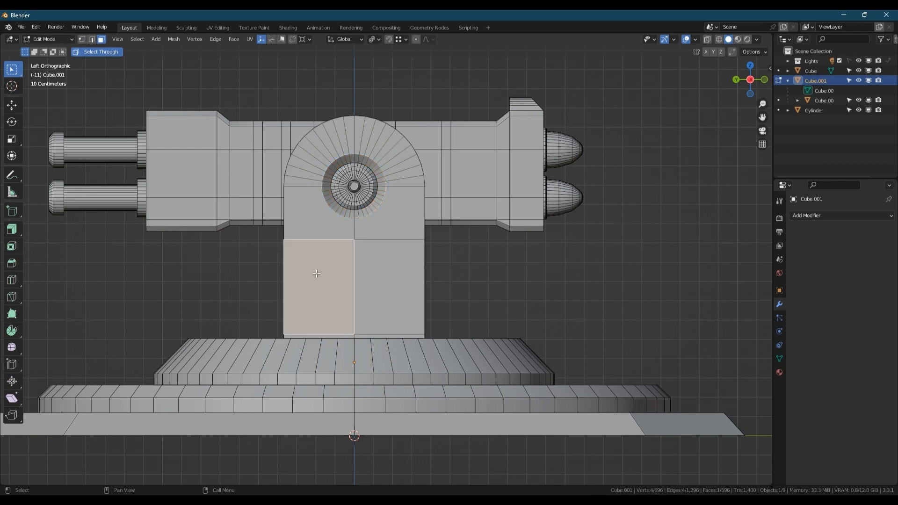
shift+click(388, 279)
middle_drag(500, 265, 417, 276)
shift+click(477, 295)
shift+click(527, 296)
middle_drag(314, 263, 433, 257)
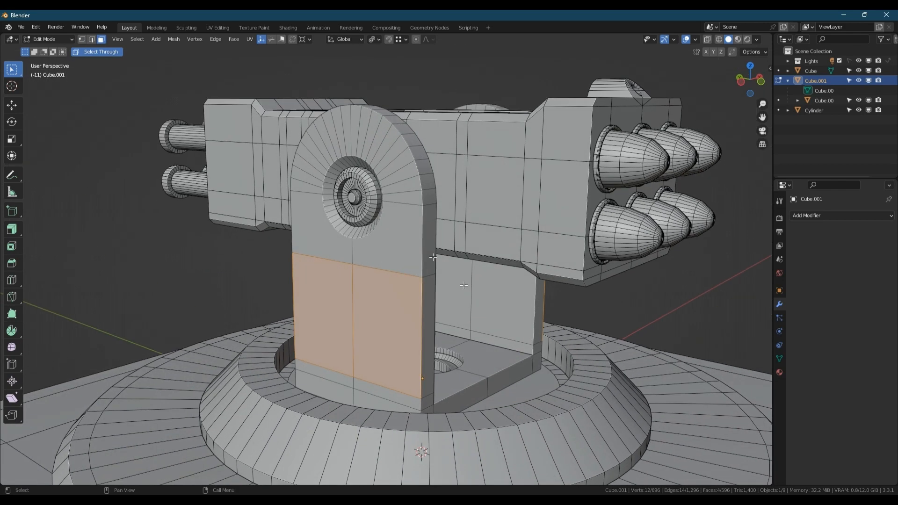
shift+click(345, 304)
key(i)
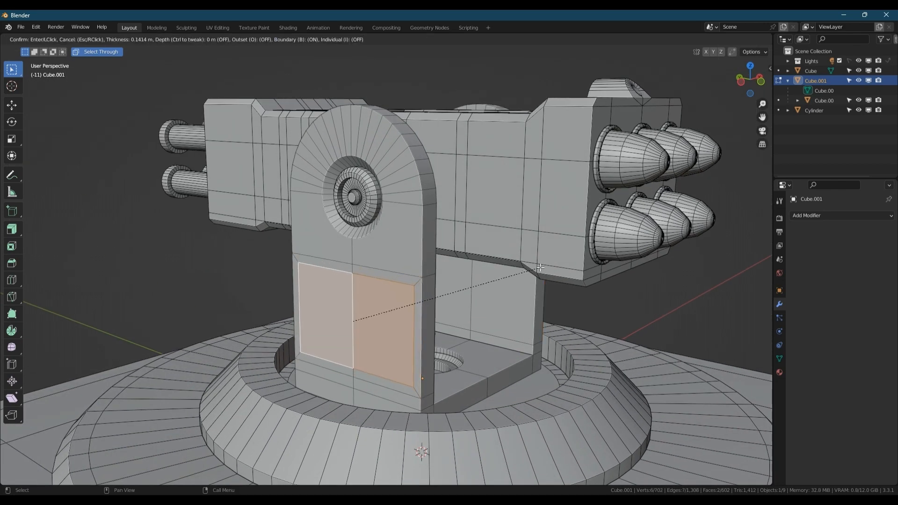
click(540, 269)
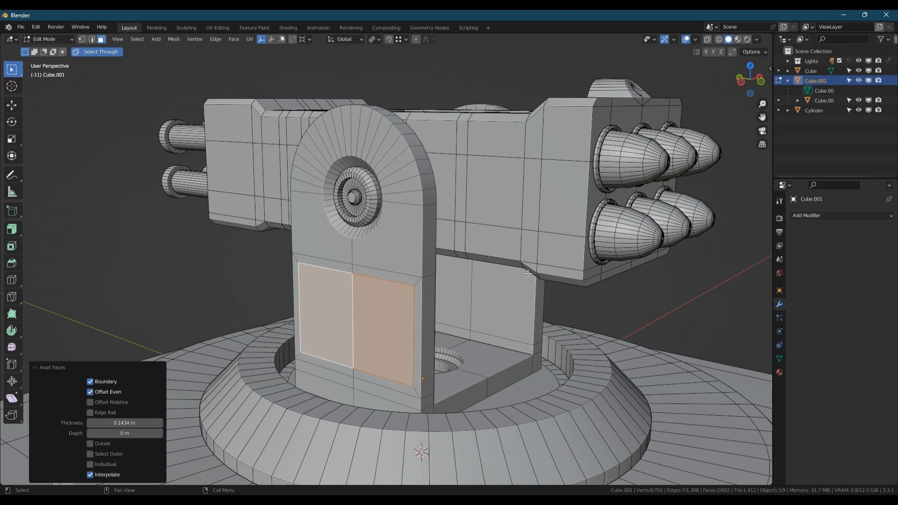
Step: Try to recess the panel by insetting it again about 0.128 m and moving it about 0.026 m along X
key(i)
click(521, 278)
key(g)
key(x)
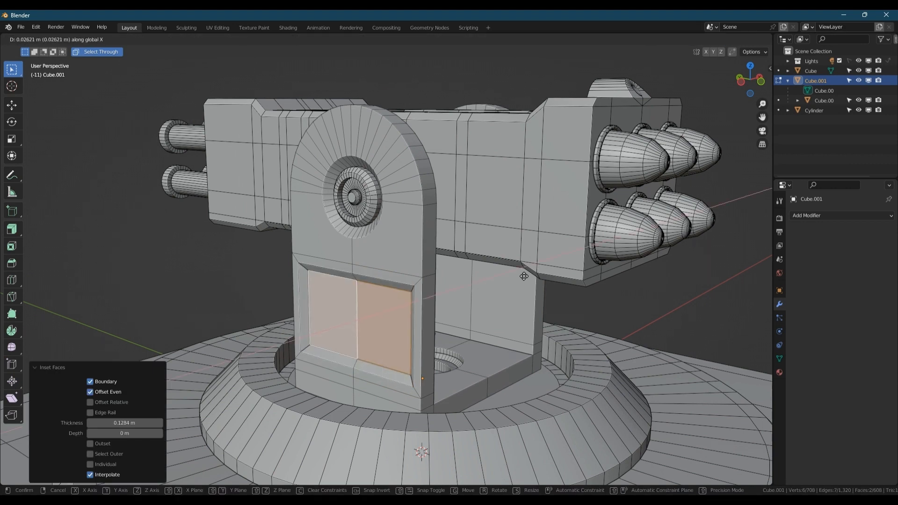
click(524, 277)
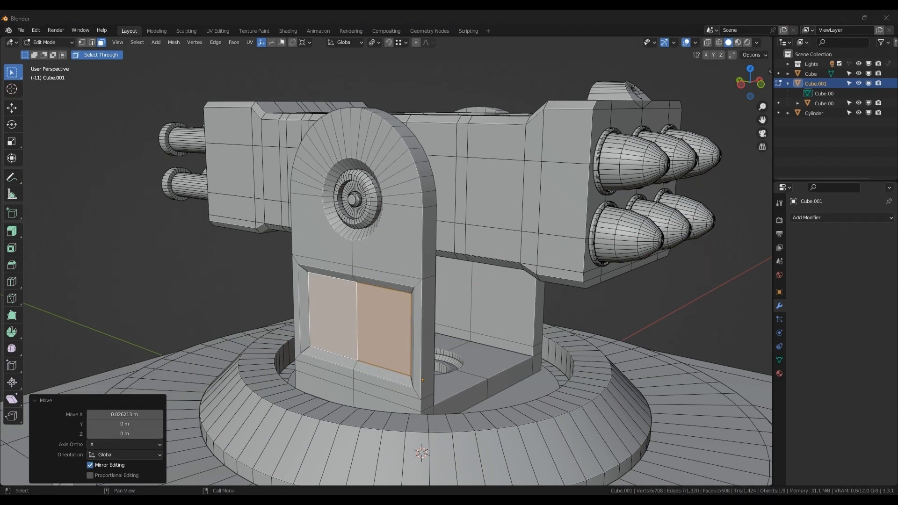
Step: Preview the recessed arm panel without wireframe, undo its insets and turn the wireframe back on
key(Tab)
key(shift+w)
middle_drag(453, 314, 420, 296)
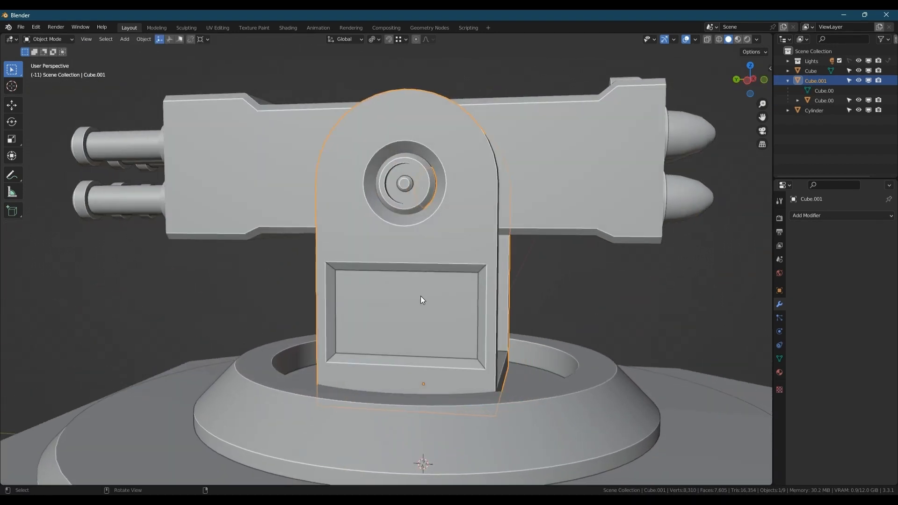
key(Tab)
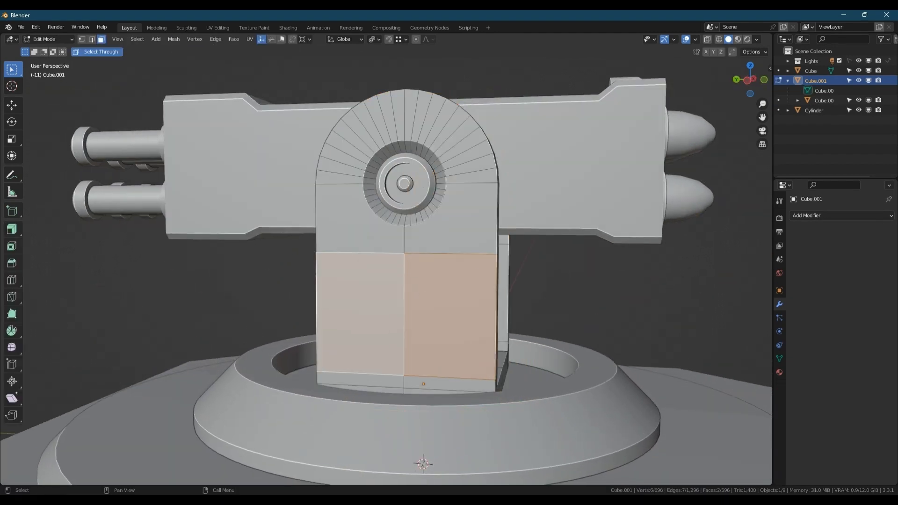
key(Tab)
shift+middle_drag(417, 296, 323, 279)
key(shift+w)
Step: Add a cube, scale it to 0.384 and raise it along Z to the bracket's height
scroll(341, 268, down, 2)
key(shift+a)
mouse_move(329, 277)
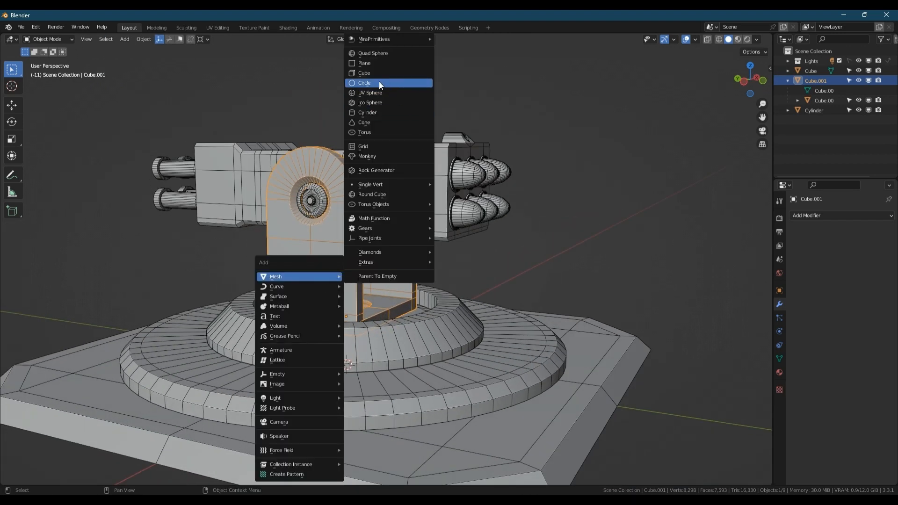
click(370, 73)
key(s)
key(Return)
key(g)
key(z)
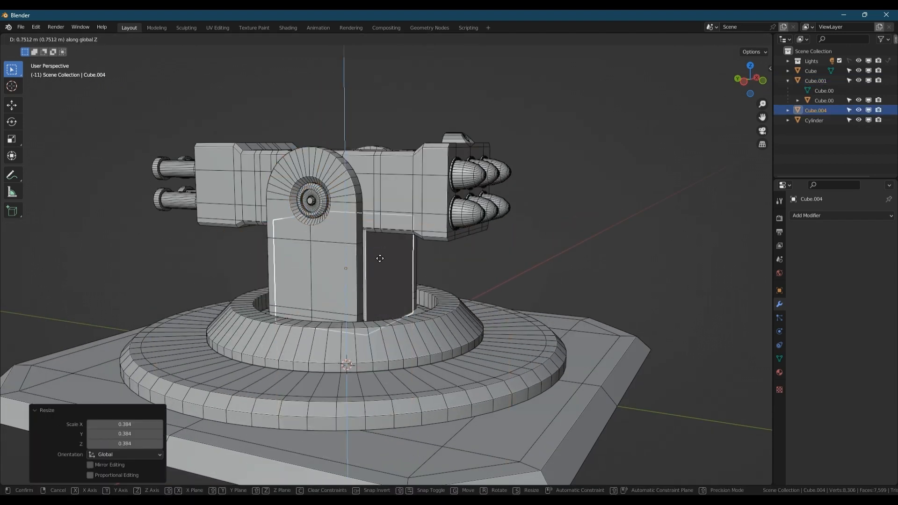
click(383, 264)
Step: Move the cube about -0.484 m along X onto the bracket's arm and scale it down to about 0.44
key(g)
key(x)
click(306, 248)
key(s)
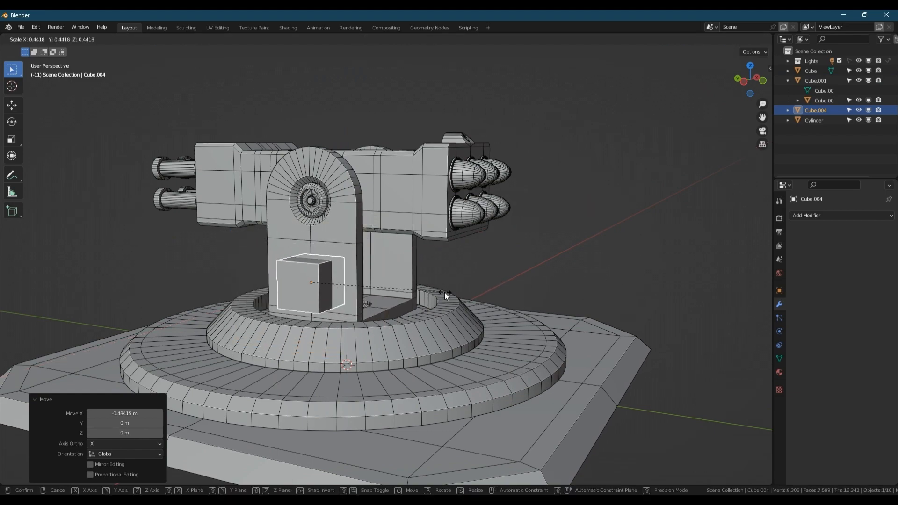
click(437, 292)
Step: Scale the cube to 0.678 along X and about 1.69 along Y to form a wide cutter block
scroll(347, 279, up, 3)
shift+middle_drag(281, 270, 356, 299)
key(s)
key(x)
click(421, 307)
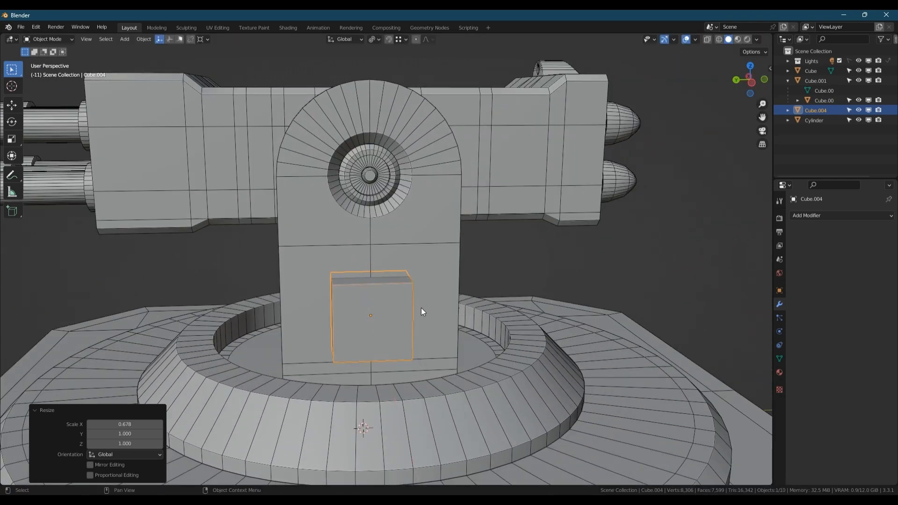
key(s)
key(y)
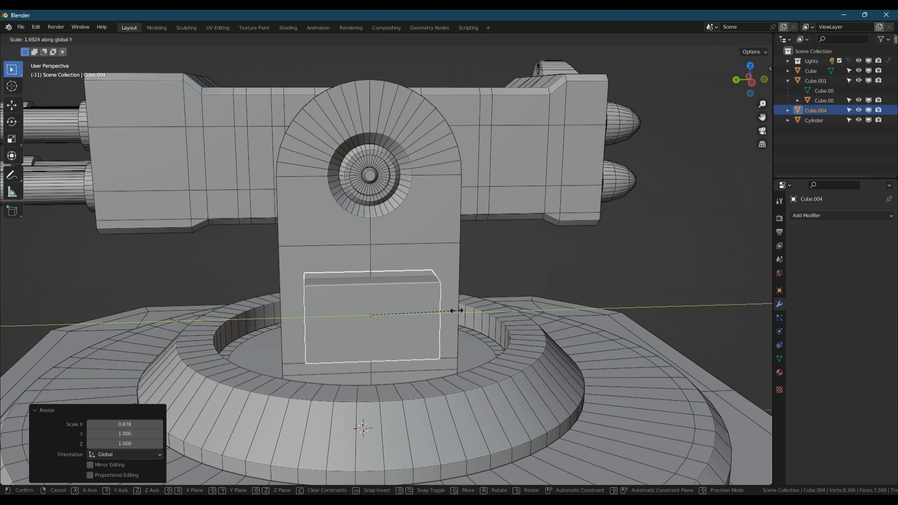
click(457, 310)
Step: Move the cutter block along Z within the arm and subtract it from the bracket with a Boolean difference to open a window
middle_drag(456, 310, 399, 308)
key(g)
key(z)
click(446, 303)
shift+click(431, 235)
key(ctrl+KP_Subtract)
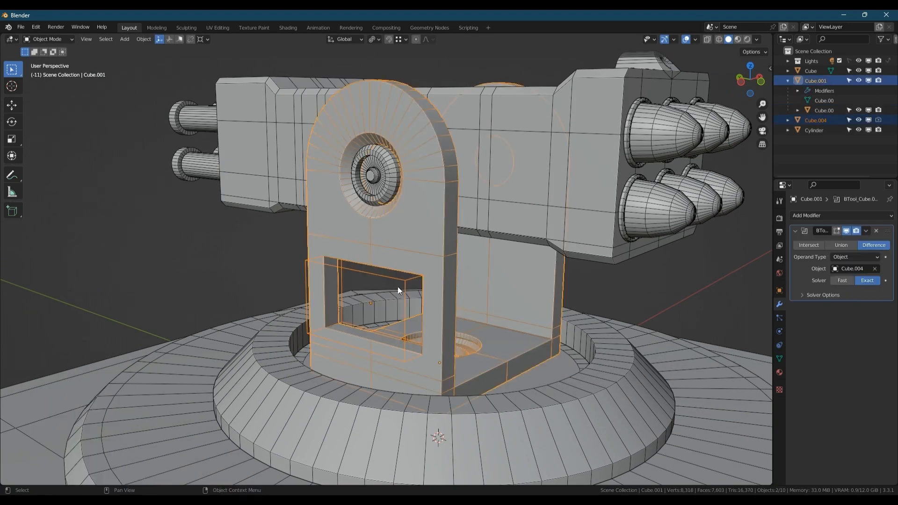
key(Tab)
key(Tab)
Step: Add another cube, move it about -0.484 m in X and 1.018 m in Z onto the arm, and scale it to a small block
click(405, 286)
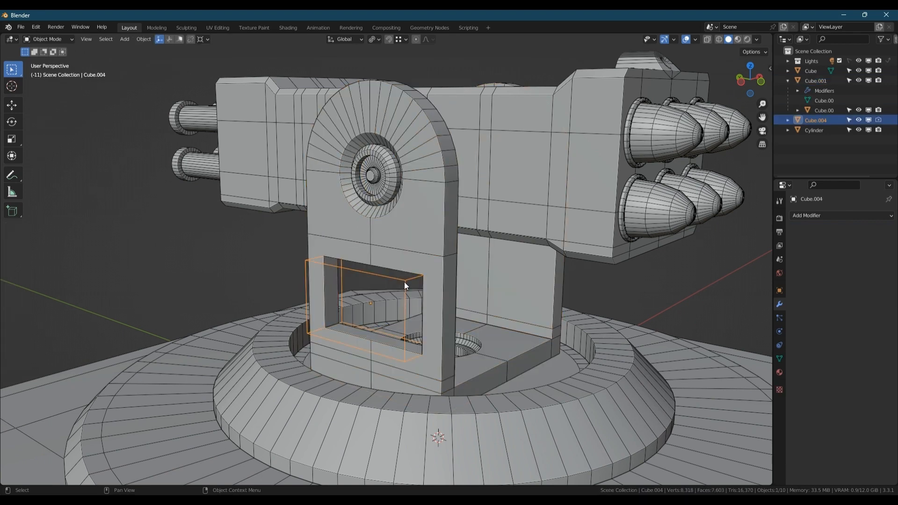
key(shift+a)
click(457, 82)
key(s)
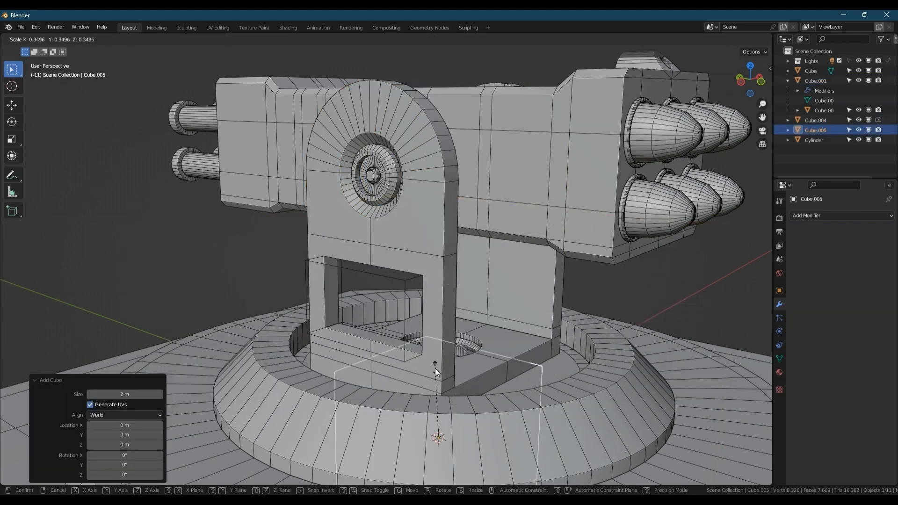
click(435, 368)
key(g)
click(373, 240)
key(s)
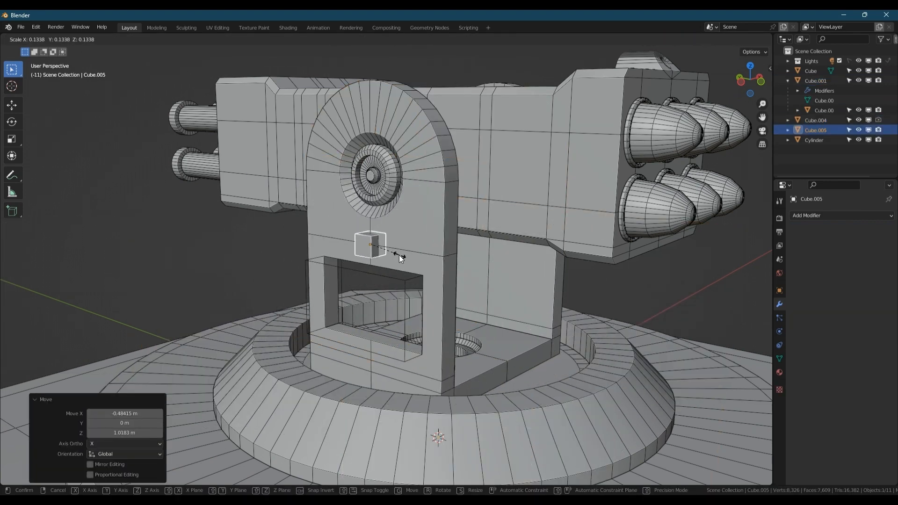
click(392, 251)
Step: Stretch the small block along Z into a tall vertical bar and move it -0.25363 m along Z across the window
key(s)
key(z)
click(594, 263)
key(g)
key(z)
click(381, 258)
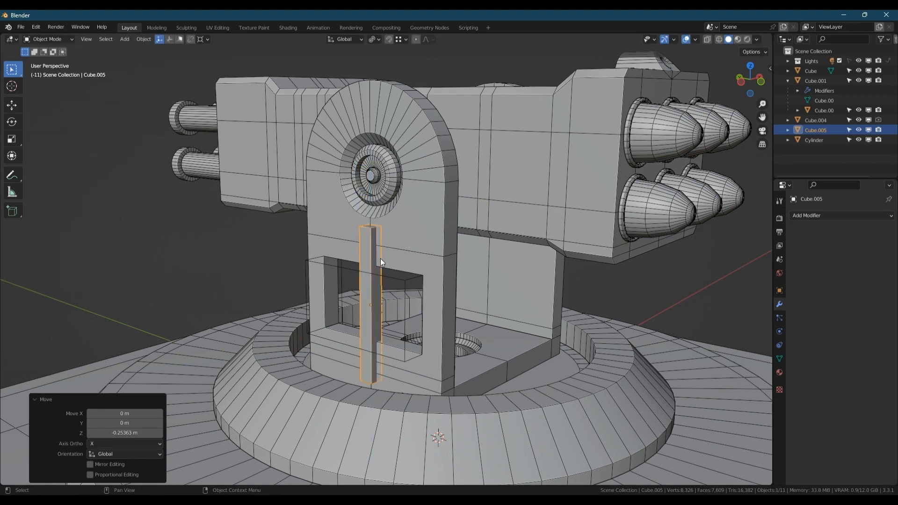
Step: Subtract the vertical bar from the window cutter block with a Boolean difference so it remains as a strut
scroll(389, 265, up, 3)
mouse_move(381, 258)
middle_down()
mouse_move(404, 291)
mouse_move(437, 302)
middle_up()
shift+click(437, 302)
key(ctrl+shift+b)
click(464, 338)
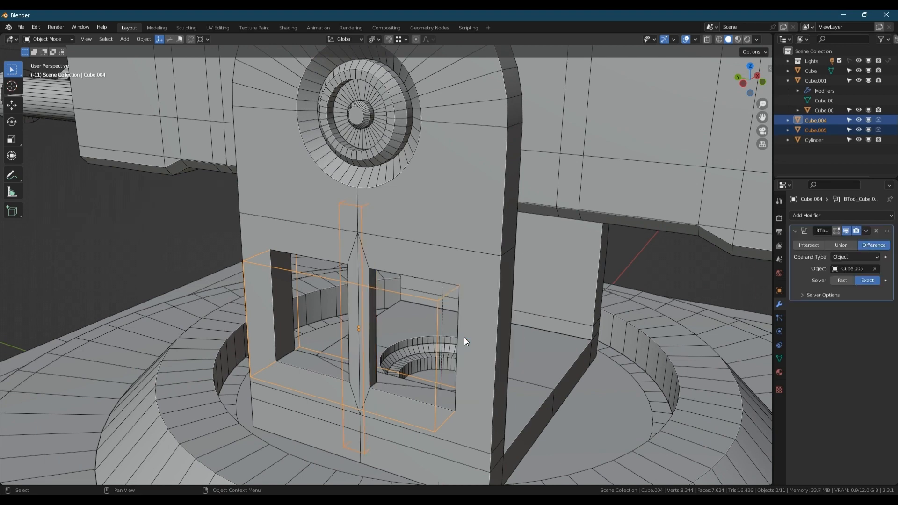
Step: Rotate the bar -38.4° about the X axis so it crosses the window diagonally
click(341, 207)
shift+middle_drag(396, 265, 430, 248)
middle_drag(429, 248, 408, 272)
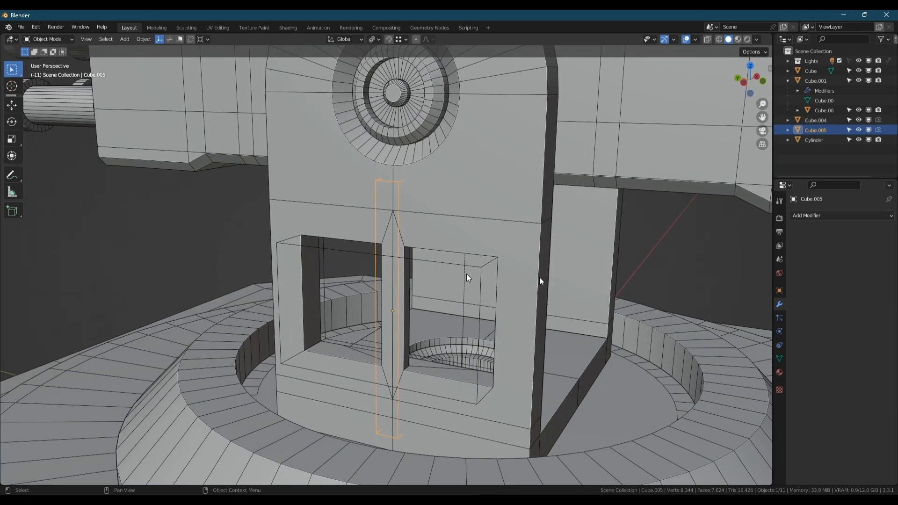
key(r)
key(x)
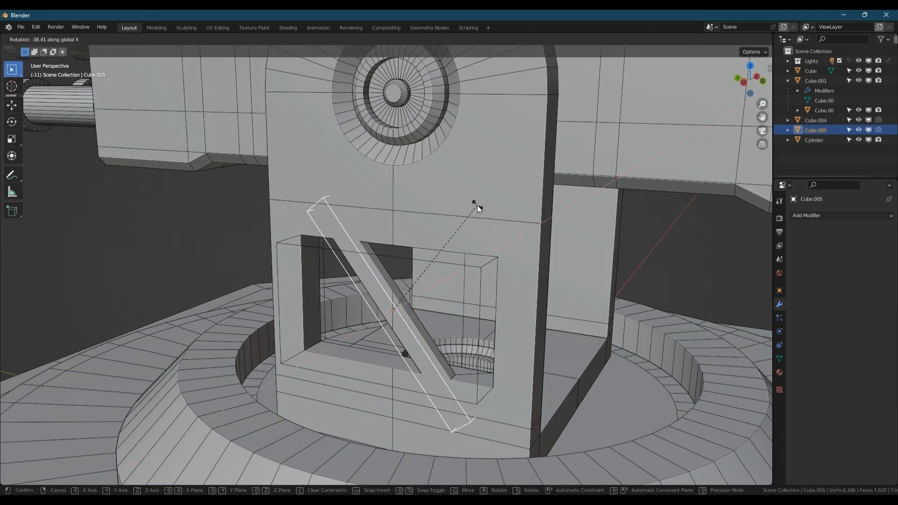
click(477, 206)
Step: Apply the diagonal bar and window cutter Booleans, and delete the leftover bar
key(ctrl+shift+b)
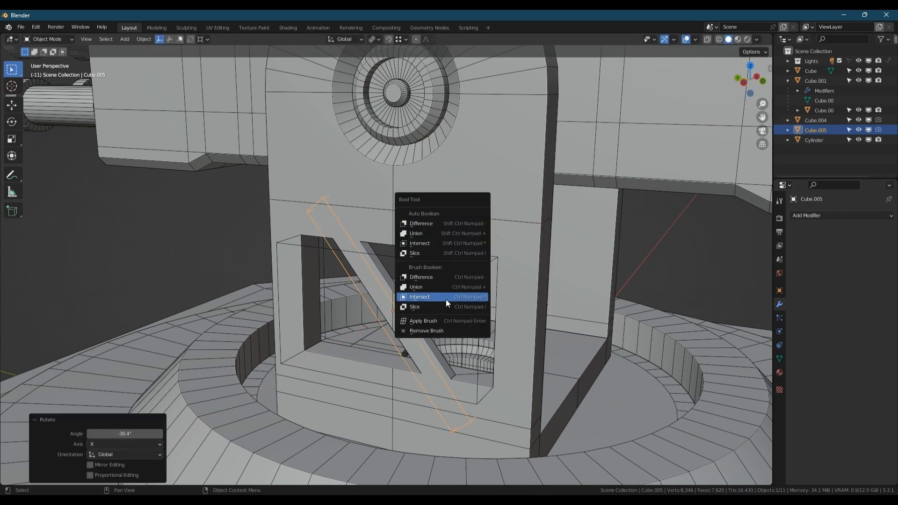
click(433, 320)
click(510, 244)
key(ctrl+shift+b)
click(465, 351)
click(364, 256)
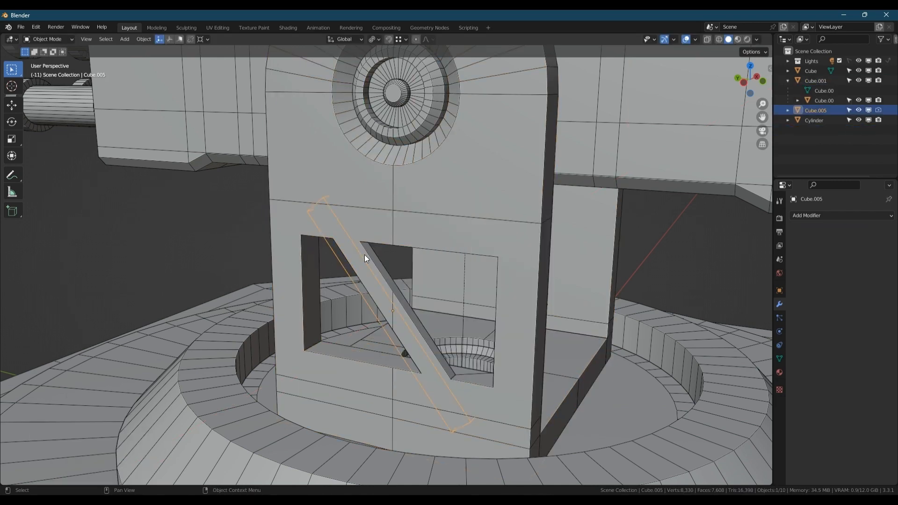
key(Delete)
Step: Isolate the bracket and try to join the window-edge vertices beside the diagonal bar
scroll(442, 274, down, 5)
middle_drag(442, 275, 453, 395)
click(435, 237)
key(shift+h)
scroll(437, 235, up, 3)
scroll(358, 229, up, 2)
key(Tab)
key(2)
click(332, 231)
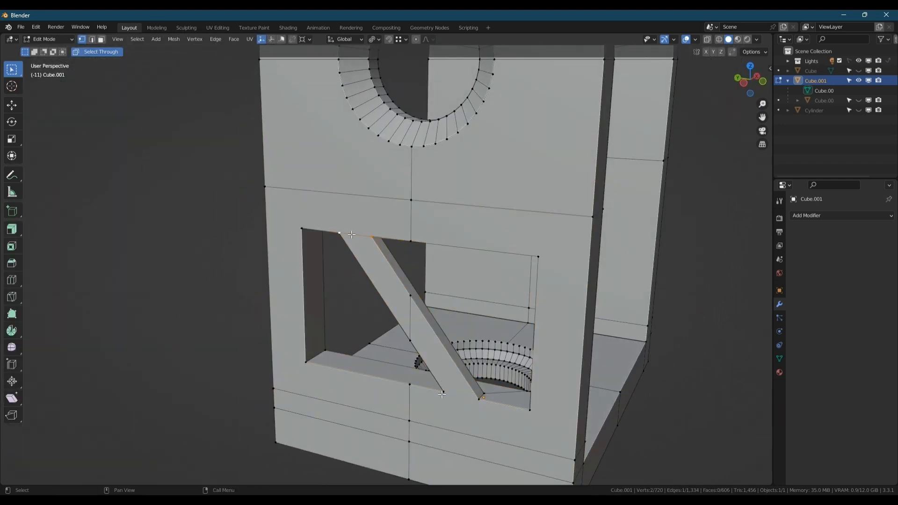
shift+middle_drag(410, 390, 387, 285)
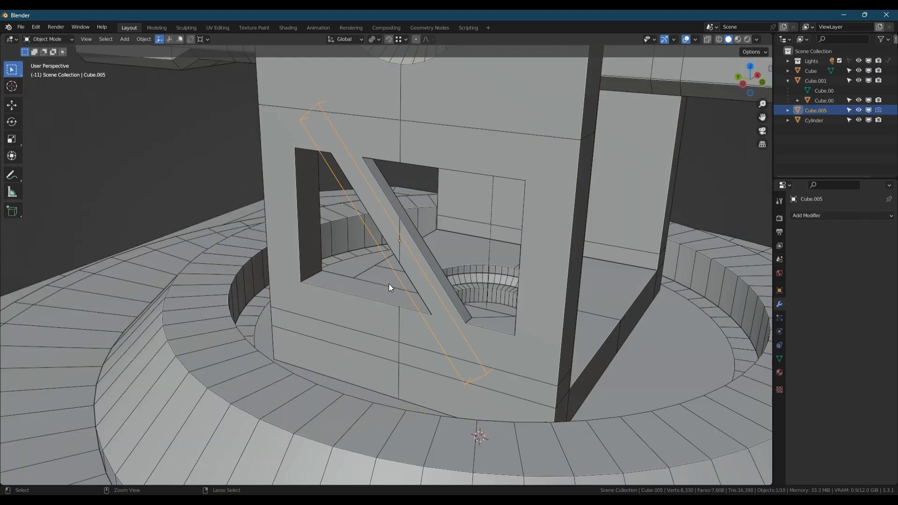
Step: Move the diagonal bar about 0.041 m along X and scale it by 2.179 along X
click(416, 273)
middle_drag(429, 276, 424, 263)
key(g)
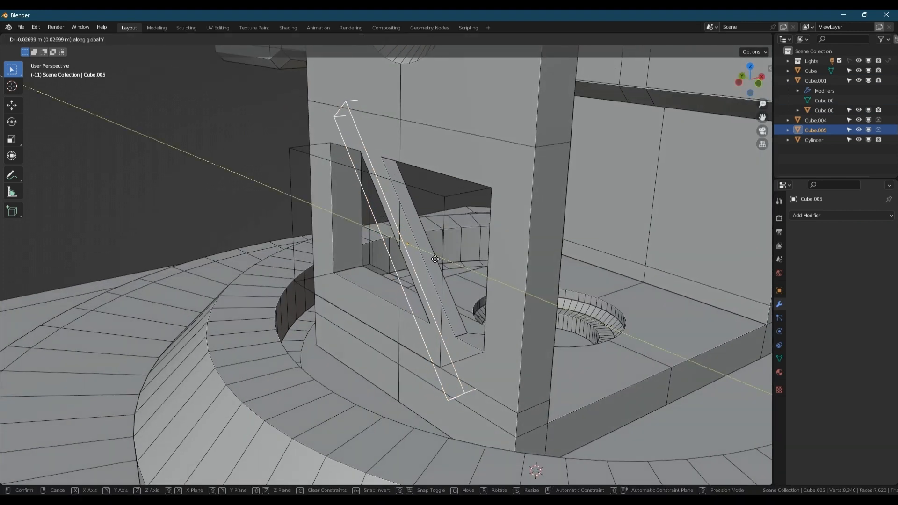
key(x)
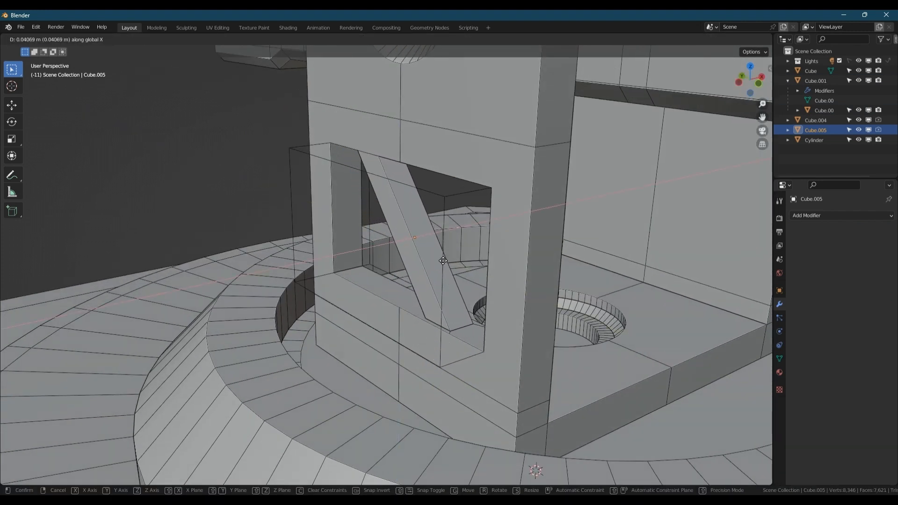
click(443, 260)
key(s)
key(x)
click(473, 293)
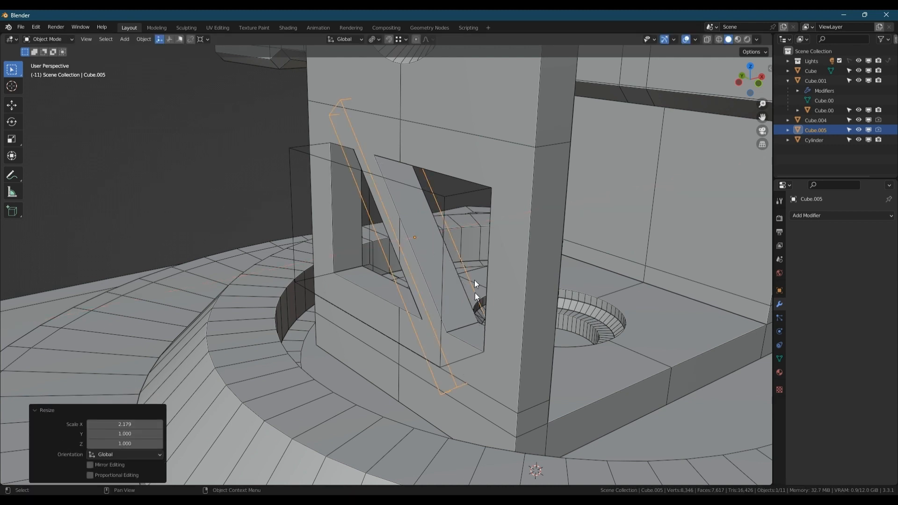
Step: Apply the Booleans of the widened bar and the window cutter to the bracket, and delete the leftover bar
key(ctrl+shift+b)
click(421, 380)
click(540, 329)
key(ctrl+shift+b)
click(540, 329)
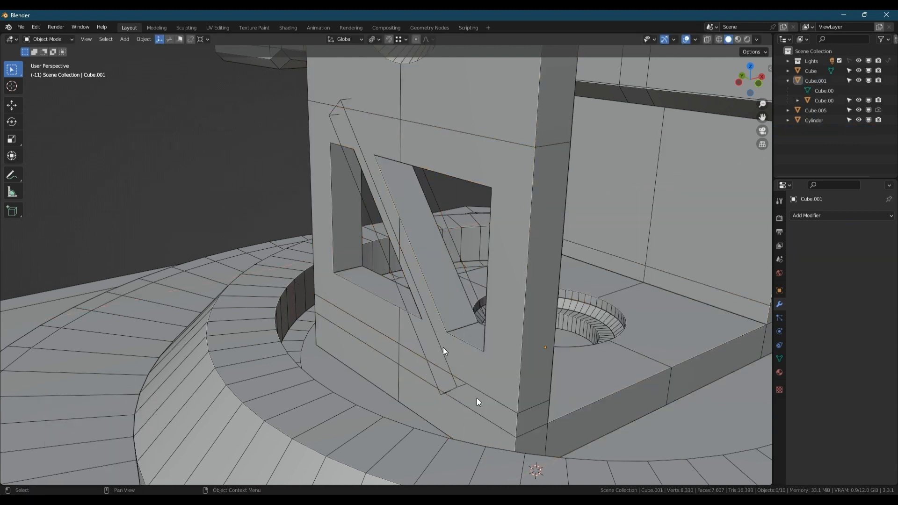
Step: In the isolated bracket's mesh, join the unconnected vertices around the window opening beside the diagonal bar with new edges
key(Tab)
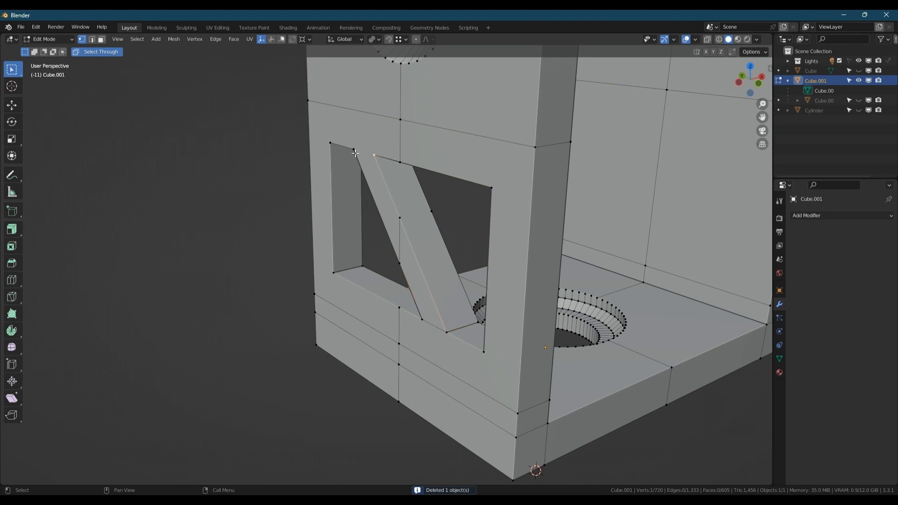
click(404, 305)
middle_drag(406, 302, 529, 299)
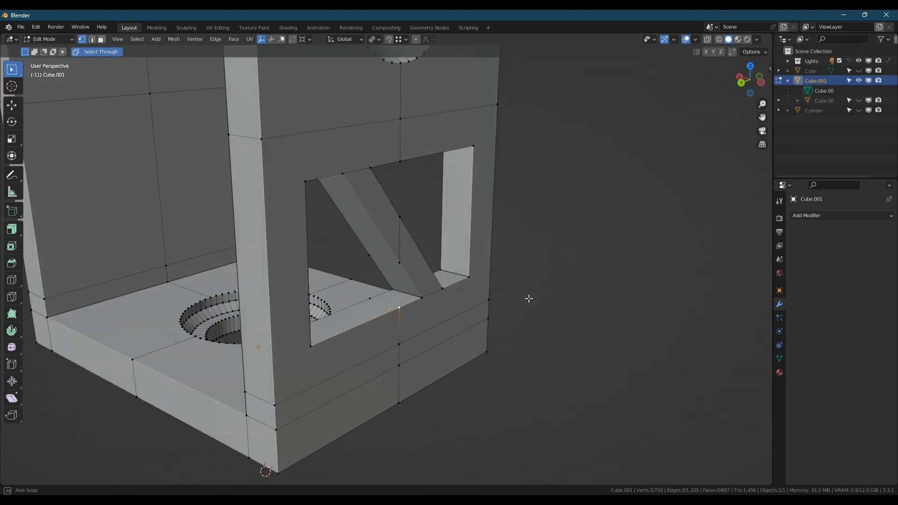
middle_drag(333, 235, 437, 135)
key(j)
click(359, 188)
middle_drag(443, 218, 346, 205)
shift+click(393, 185)
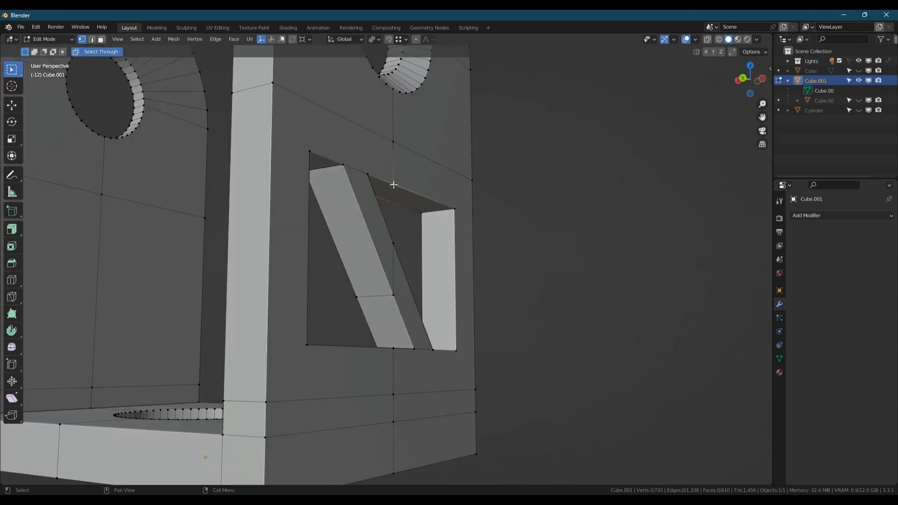
key(j)
Step: Dissolve the edge loop that crosses the middle of the diagonal bar
middle_drag(404, 188, 314, 189)
key(2)
alt+click(385, 256)
key(ctrl+x)
scroll(386, 253, down, 2)
middle_drag(393, 243, 363, 260)
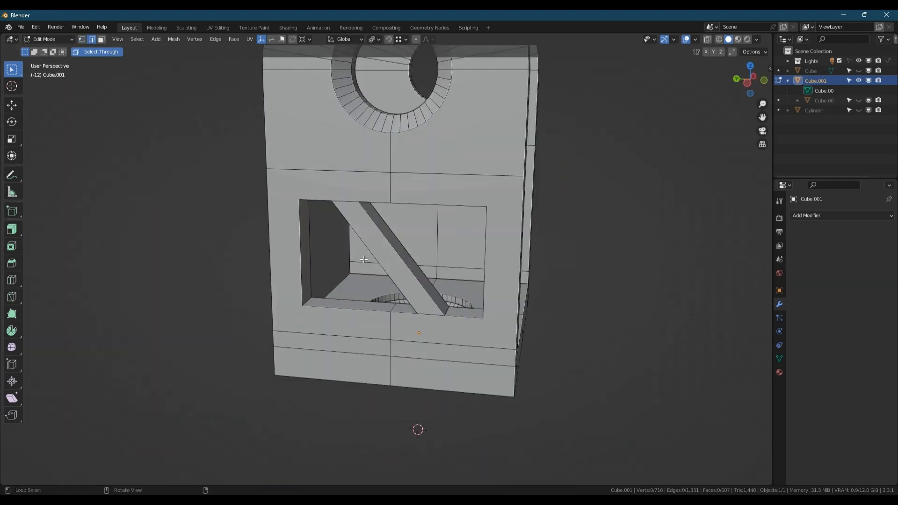
middle_drag(410, 310, 537, 202)
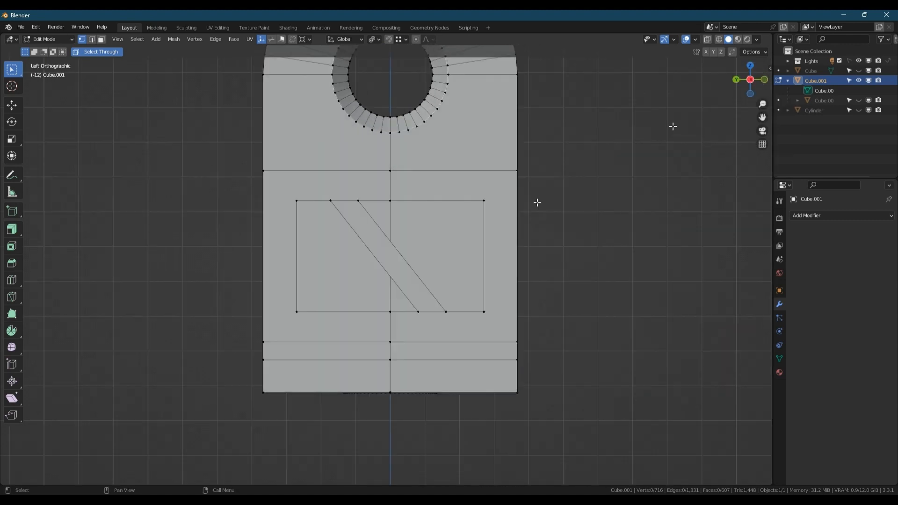
key(k)
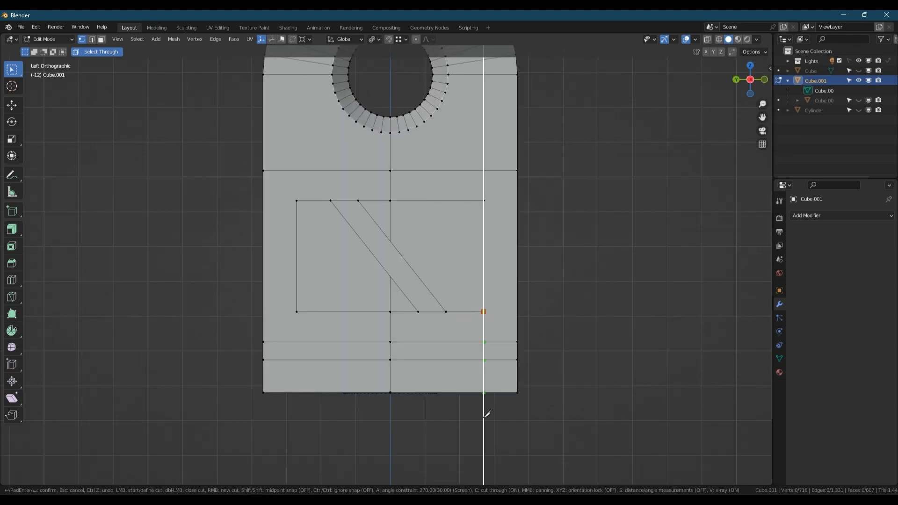
click(297, 312)
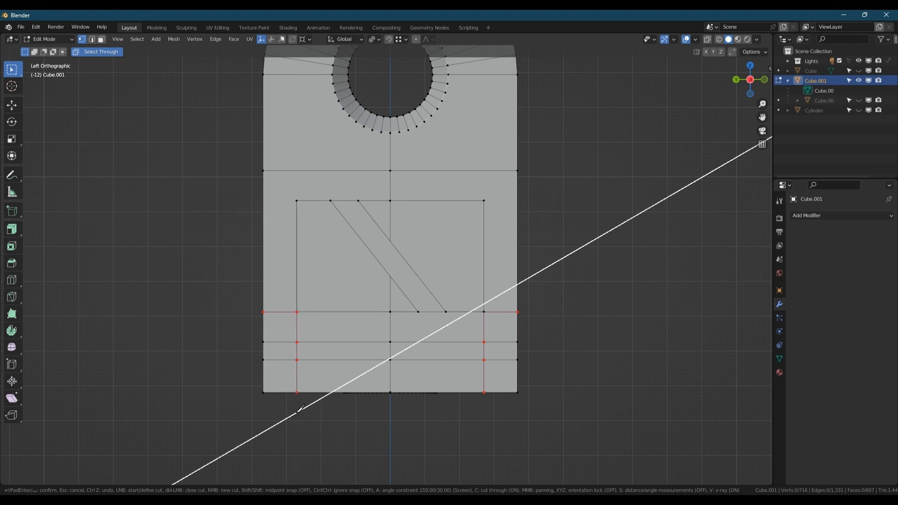
key(Escape)
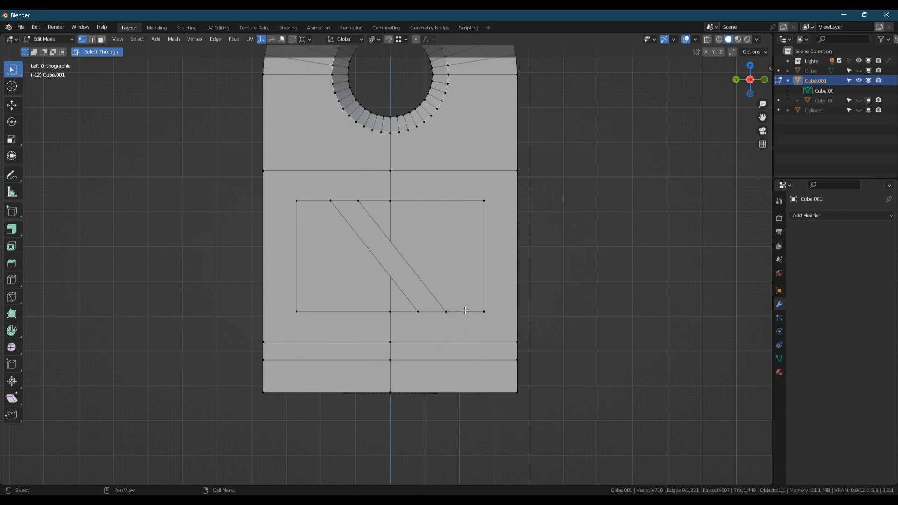
Step: Knife-cut through the bracket from the window's lower corners and the bar's foot down to the base, and from the corners out to the sides
click(485, 311)
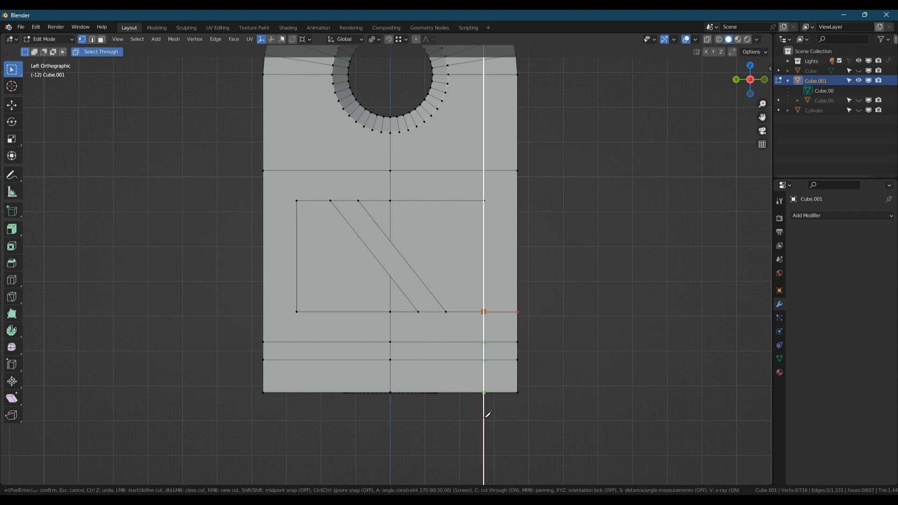
click(425, 408)
click(297, 312)
click(297, 412)
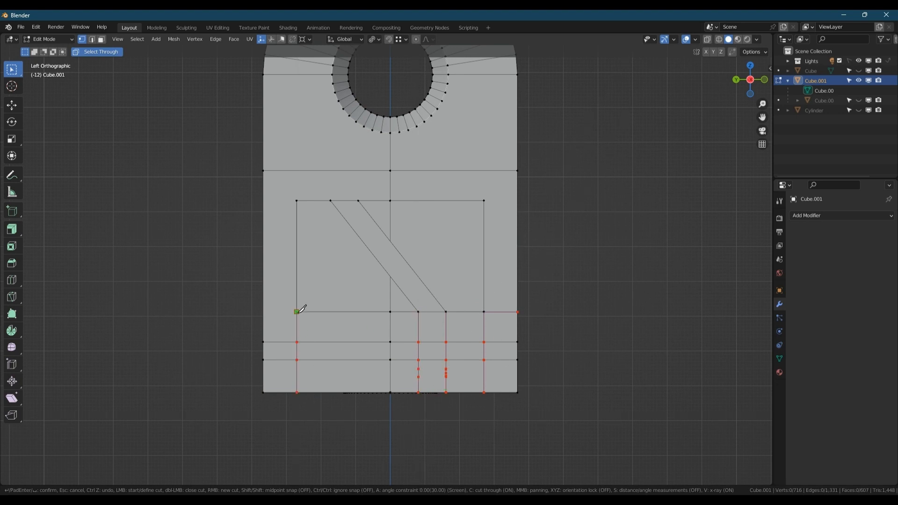
key(Return)
Step: Join the vertices at the foot of the diagonal bar on the bracket's inner side with a new edge
middle_drag(292, 265, 358, 378)
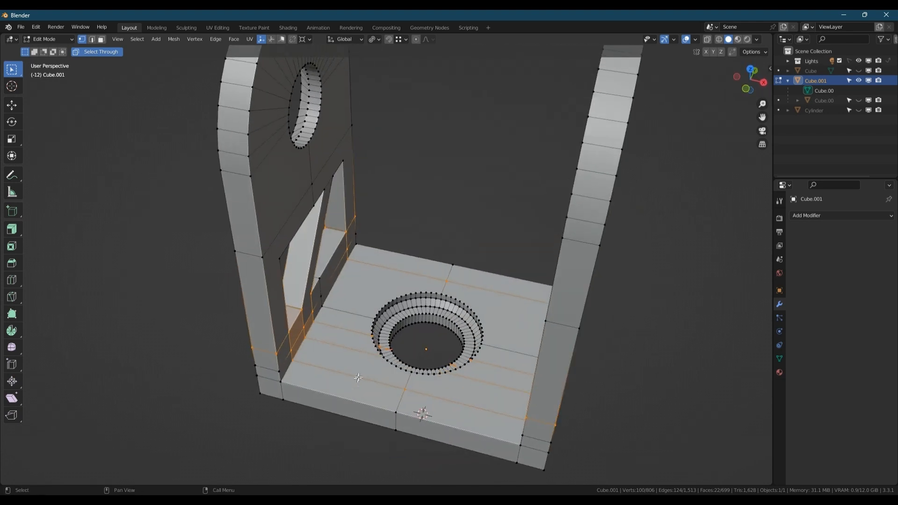
scroll(394, 332, up, 5)
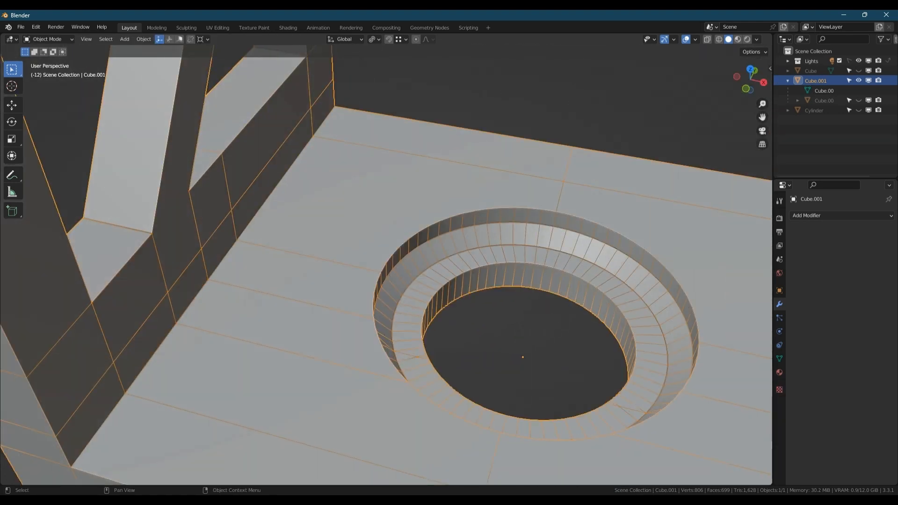
middle_drag(367, 329, 244, 293)
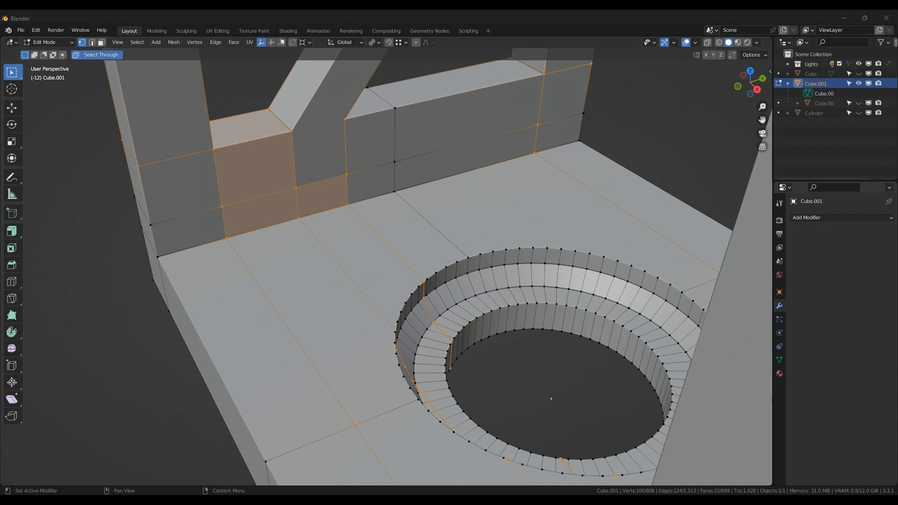
scroll(304, 195, down, 2)
shift+middle_drag(304, 195, 314, 307)
click(369, 272)
middle_drag(434, 141, 342, 250)
middle_drag(238, 217, 312, 232)
click(754, 80)
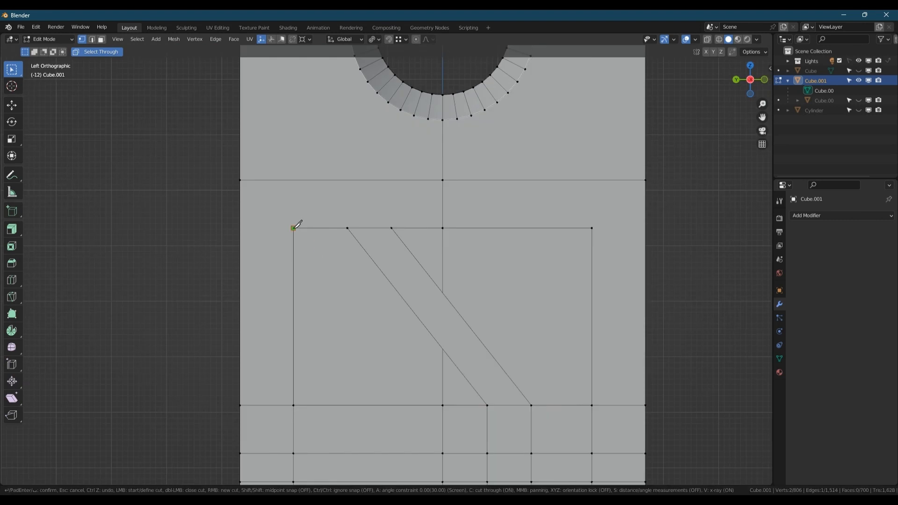
click(652, 232)
right_click(653, 232)
shift+middle_drag(442, 177, 427, 293)
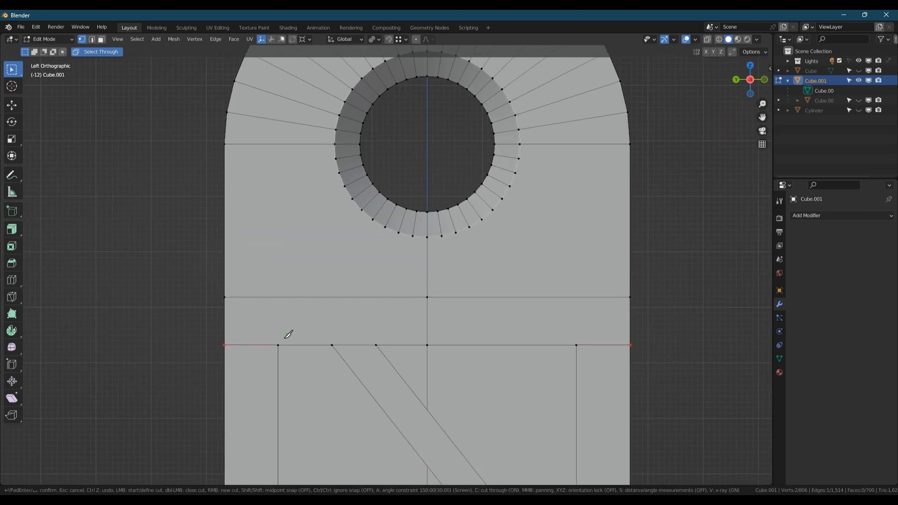
click(577, 301)
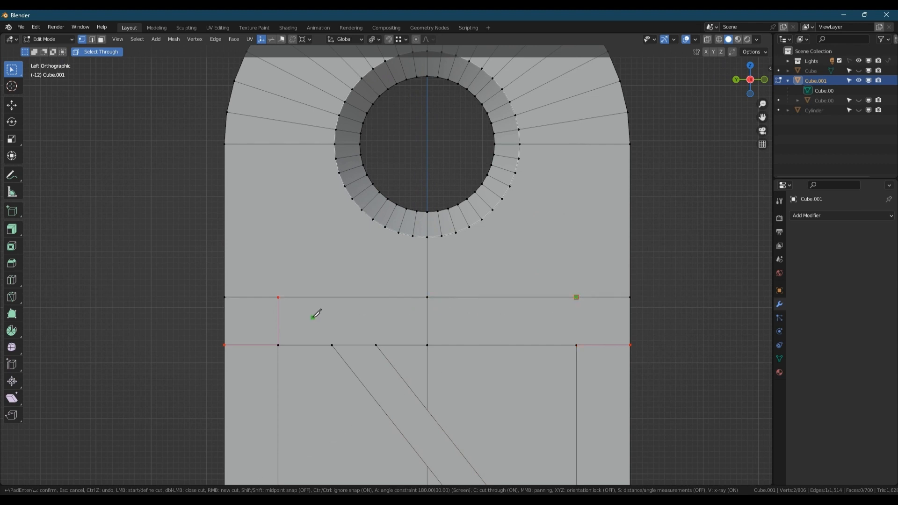
key(Escape)
Step: Knife-cut through from the window's upper corners to the bracket sides, and from the corners and bar top up to the horizontal edge above
key(k)
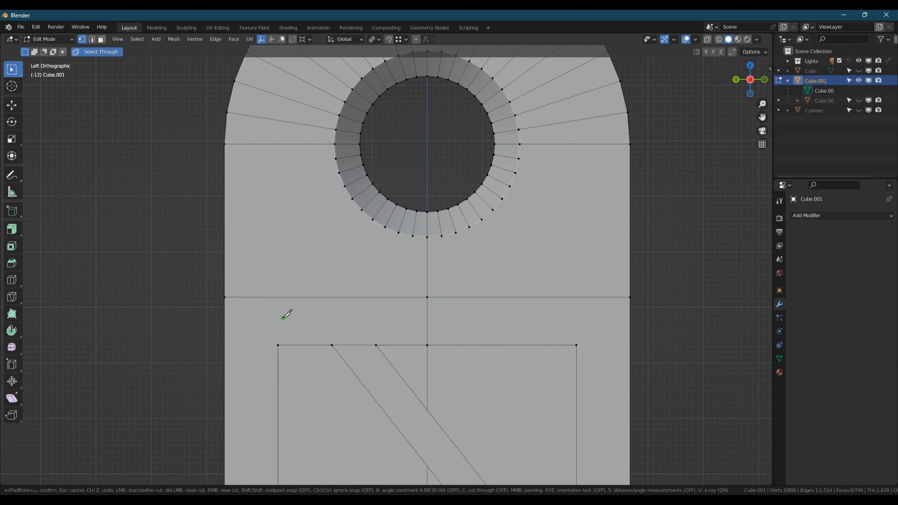
click(278, 345)
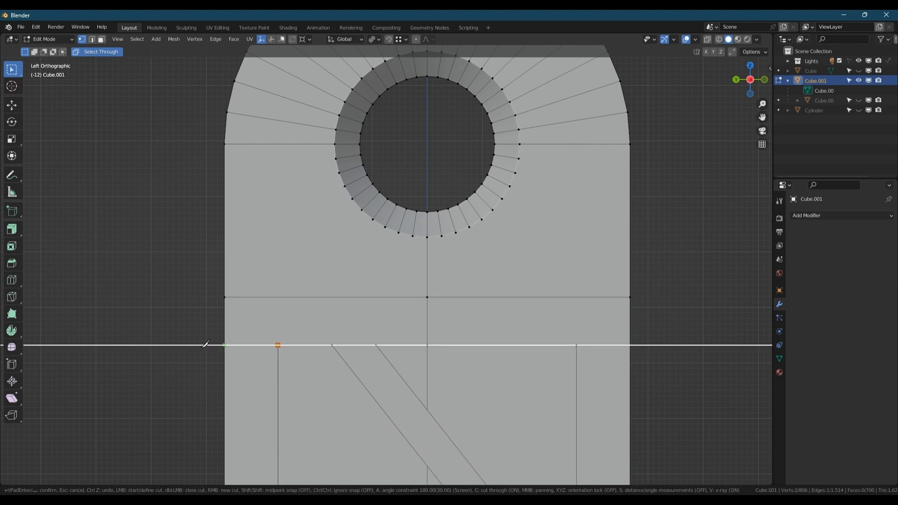
click(577, 345)
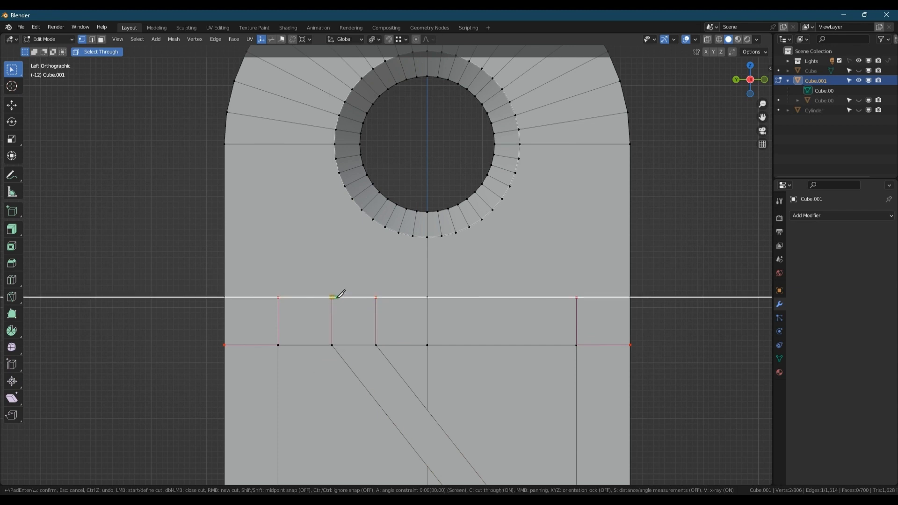
key(Return)
Step: Join the cut vertices above the bar's upper end and the nearby window corner to vertices on the round hole's lower rim
scroll(371, 321, down, 3)
middle_drag(371, 321, 294, 187)
shift+middle_drag(213, 155, 255, 255)
scroll(255, 255, up, 3)
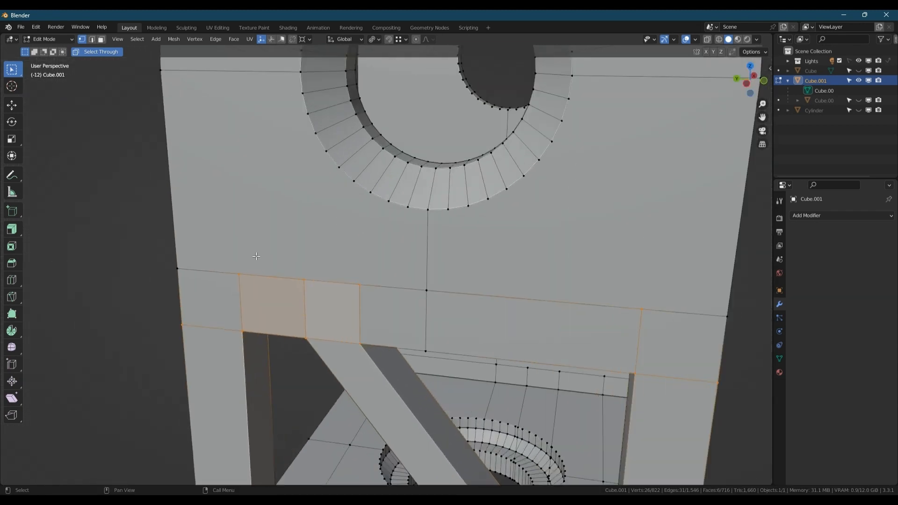
scroll(327, 260, down, 2)
middle_drag(360, 261, 375, 251)
click(363, 263)
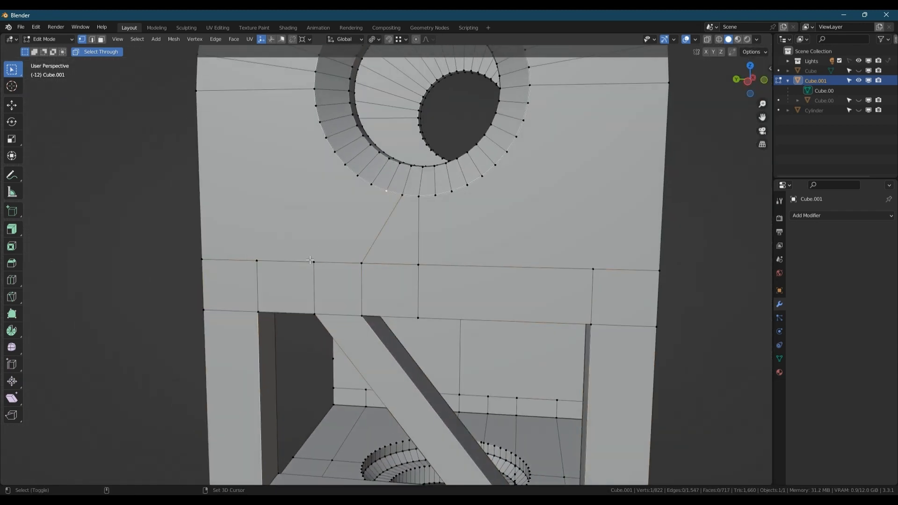
key(j)
scroll(289, 239, down, 3)
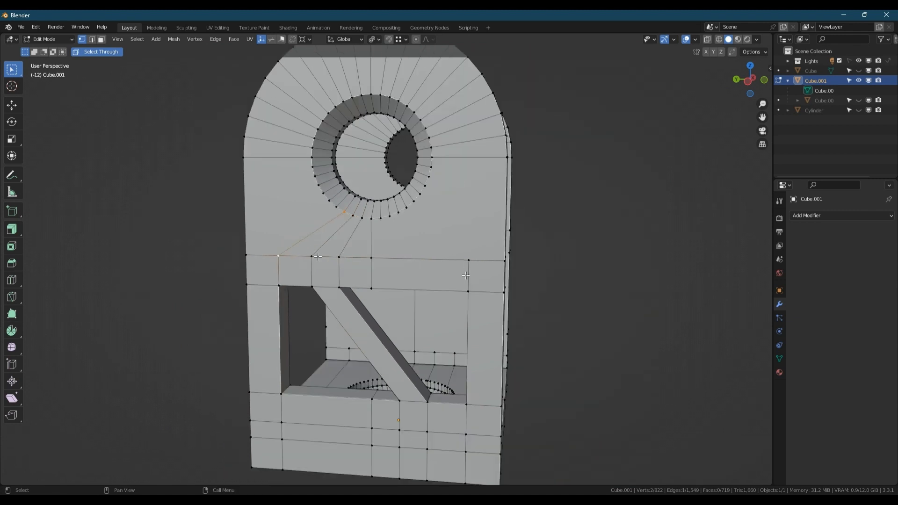
Step: Join the cut vertex above the window's other upper corner to a vertex on the round hole's rim
shift+middle_drag(468, 266, 415, 301)
scroll(415, 299, up, 2)
click(414, 296)
key(j)
scroll(348, 205, down, 3)
scroll(380, 306, up, 2)
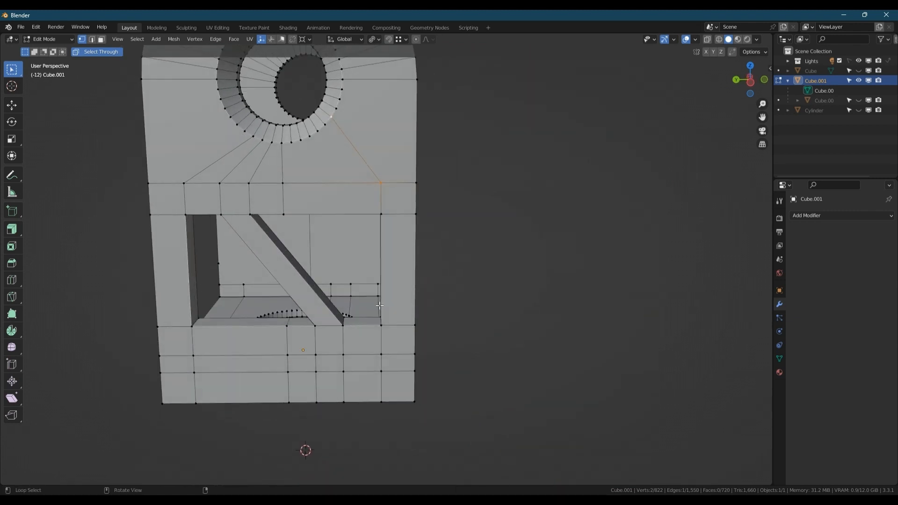
Step: Merge the two nearly coincident vertices where the floor edge meets the outer rim of the bracket's round base recess
middle_drag(436, 336, 301, 361)
scroll(435, 348, up, 4)
scroll(465, 355, up, 3)
shift+middle_drag(461, 421, 360, 348)
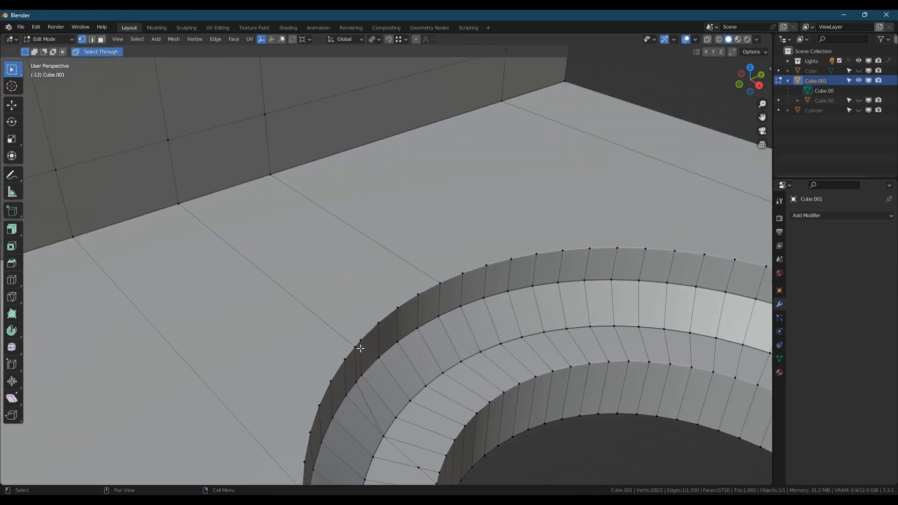
key(m)
click(359, 344)
Step: Select the stray edges running down the base recess's stepped wall and merge them
key(2)
alt+click(363, 395)
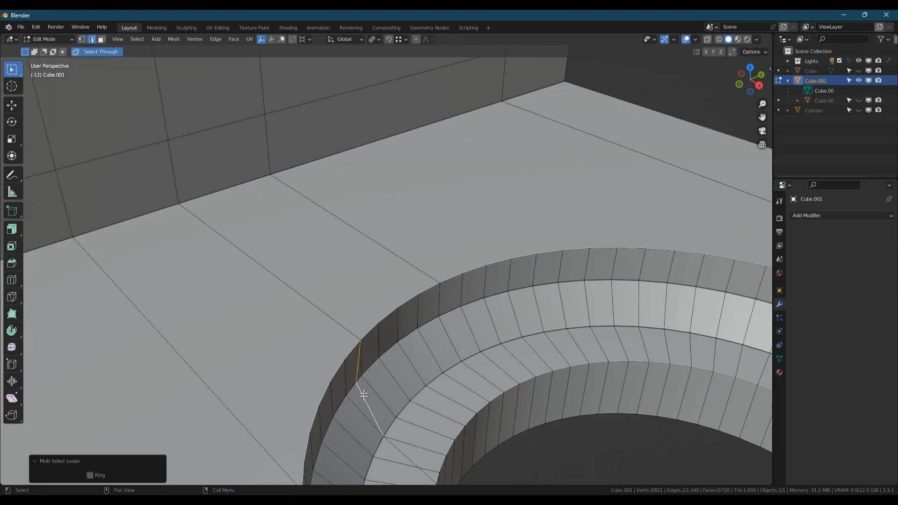
scroll(367, 398, down, 2)
shift+middle_drag(397, 414, 327, 255)
alt+shift+click(368, 377)
shift+click(368, 411)
scroll(403, 272, down, 3)
scroll(435, 300, up, 4)
key(m)
click(416, 314)
Step: Merge the overlapping vertices across the whole bracket mesh
key(Tab)
scroll(481, 407, down, 5)
scroll(335, 201, up, 1)
key(Tab)
key(a)
key(m)
click(328, 267)
Step: Mirror the bracket on X with bisect and flip enabled, and apply the modifier
shift+middle_drag(373, 145, 337, 218)
key(Tab)
scroll(365, 311, down, 2)
key(q)
click(355, 320)
drag(836, 255, 838, 267)
key(ctrl+a)
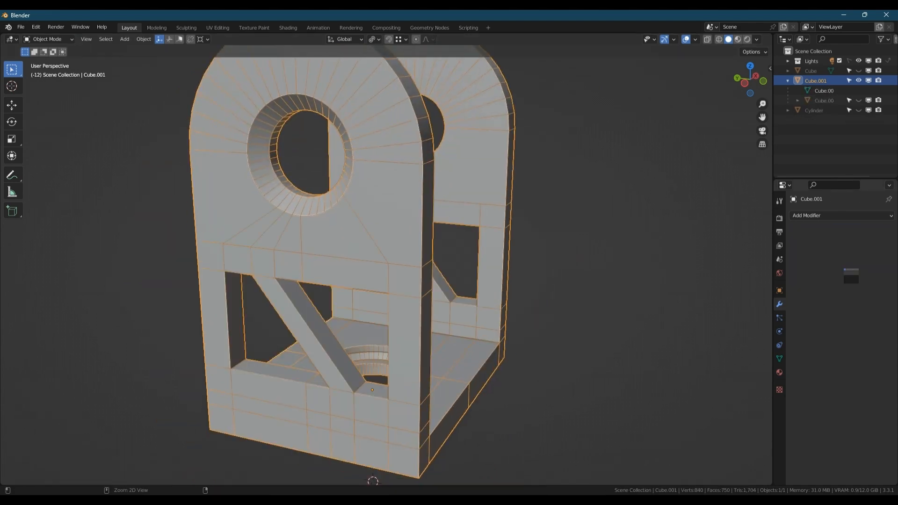
Step: Bevel the edge loops around both openings of the bracket's strut window by about 0.053 m
key(Tab)
key(Tab)
middle_drag(463, 271, 397, 363)
key(Tab)
scroll(280, 335, up, 3)
double_click(291, 321)
shift+click(363, 396)
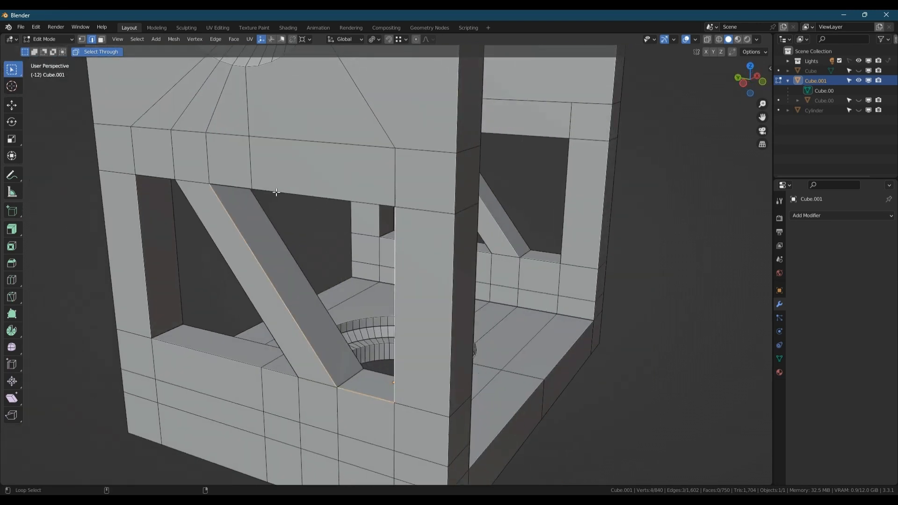
middle_drag(275, 191, 274, 141)
alt+shift+click(190, 232)
middle_drag(192, 235, 156, 279)
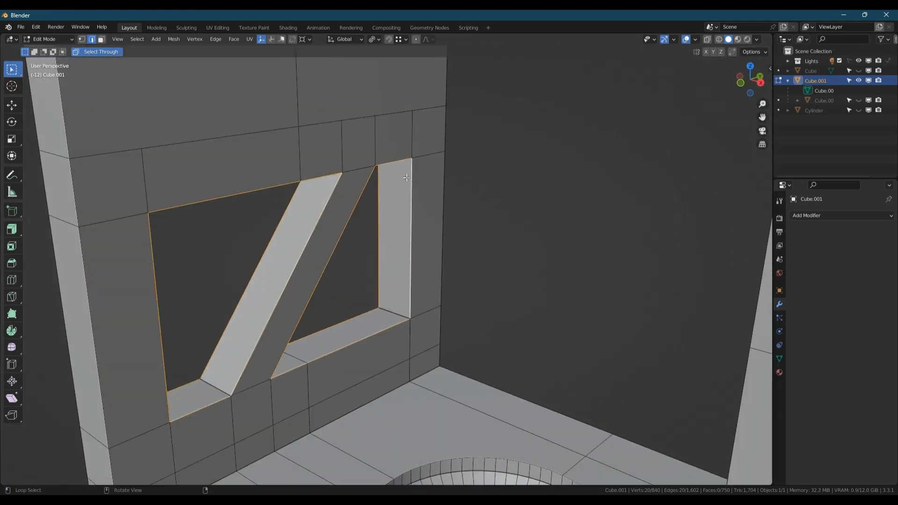
middle_drag(406, 177, 527, 172)
key(ctrl+b)
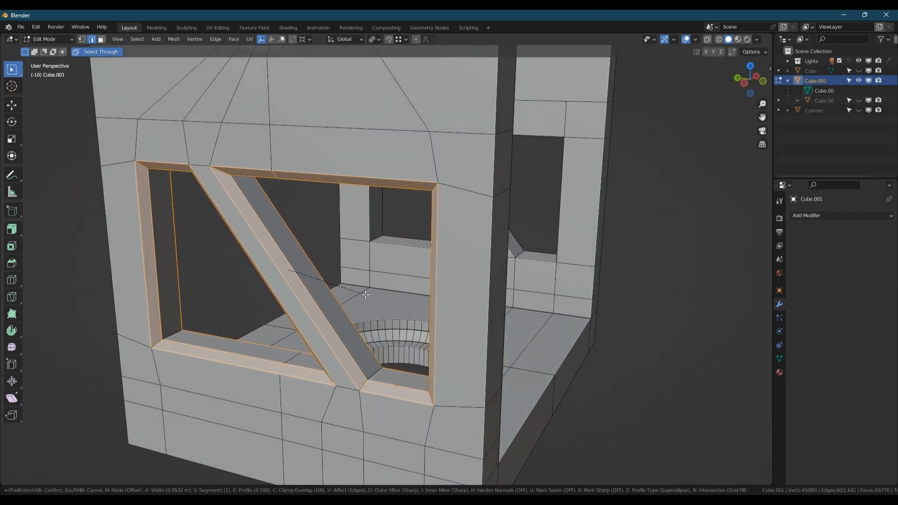
click(366, 295)
Step: Mirror the bevelled bracket on X with bisect and flip, apply it, and bring the hidden turret parts back
key(Tab)
click(841, 215)
click(693, 314)
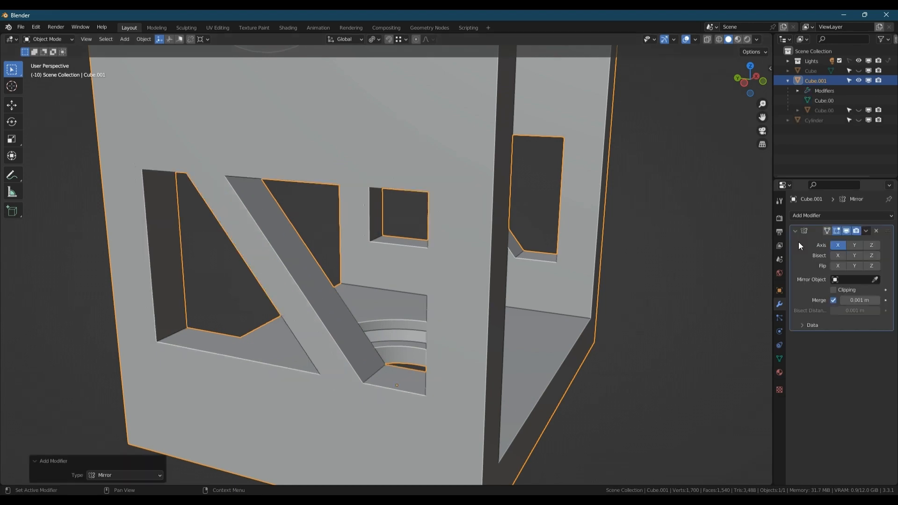
click(842, 256)
click(842, 265)
key(ctrl+a)
scroll(493, 274, down, 8)
middle_drag(493, 274, 490, 263)
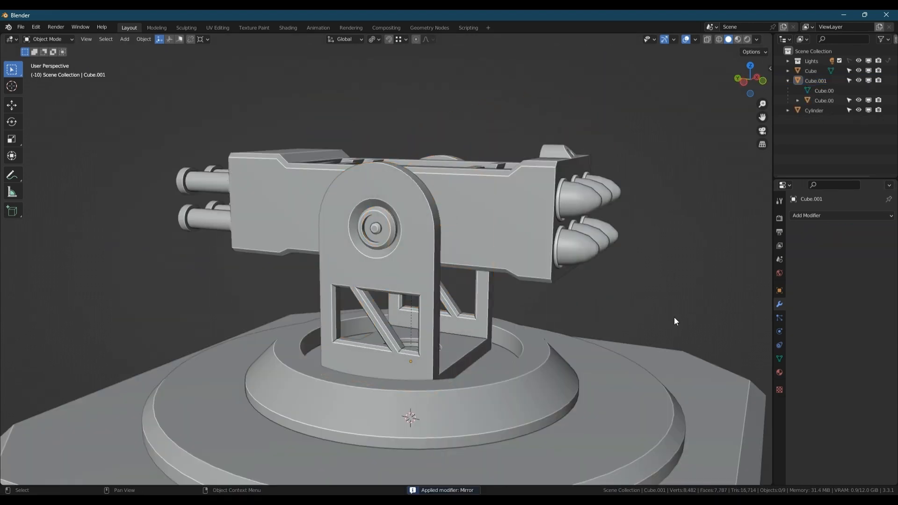
Step: Return to the bracket's unapplied mirror, retry bisect and flip on X, and remove the modifier
middle_drag(674, 317, 541, 317)
scroll(471, 324, up, 6)
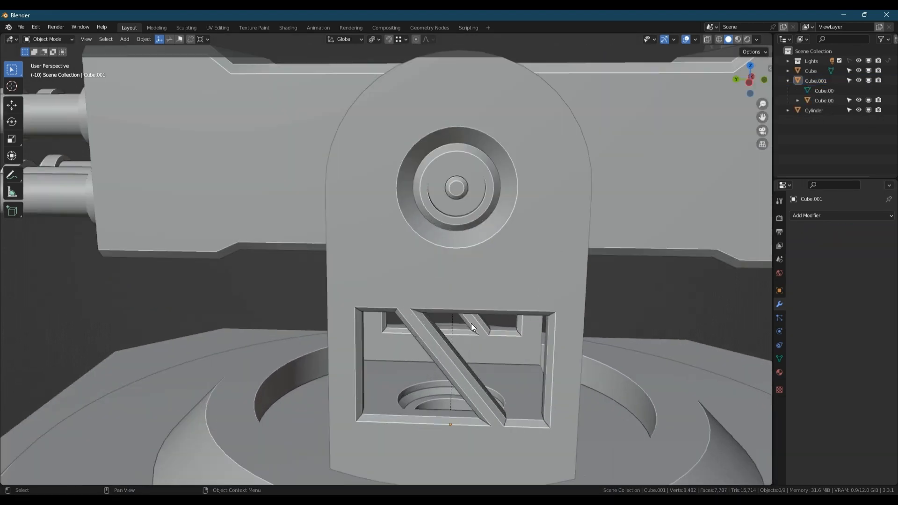
click(487, 328)
scroll(487, 324, down, 6)
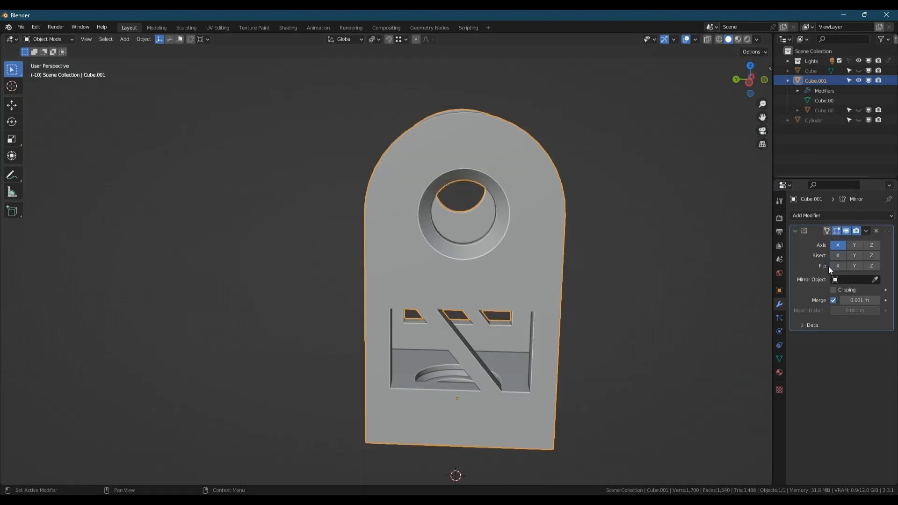
middle_drag(563, 299, 513, 327)
scroll(512, 328, up, 5)
click(838, 255)
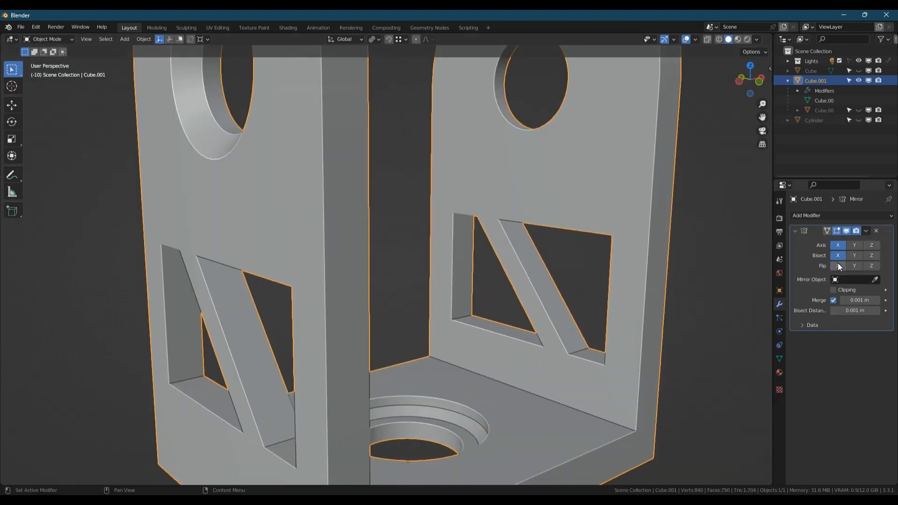
click(837, 266)
click(877, 231)
key(ctrl+z)
key(ctrl+shift+z)
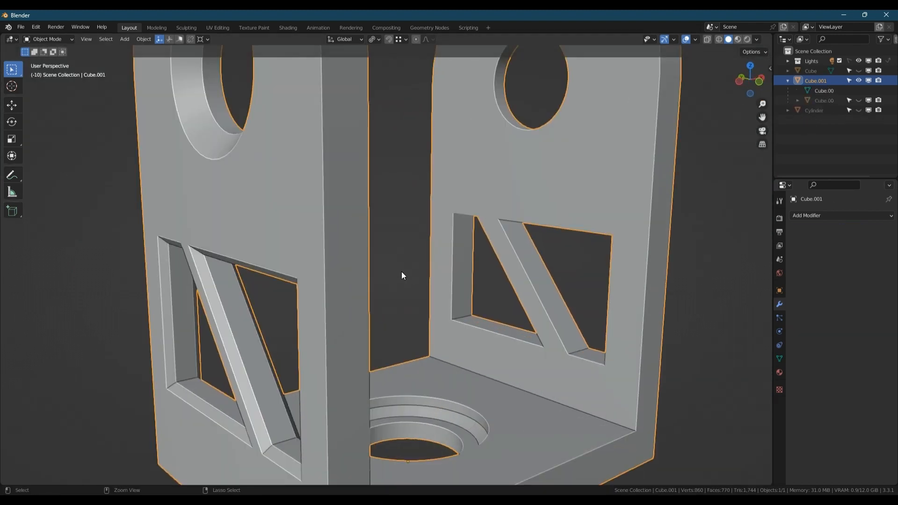
Step: Undo the window bevel, add a centred loop cut around the diagonal bar, and bevel it 0.444 m into two loops
key(Tab)
ctrl+middle_drag(401, 271, 364, 316)
scroll(311, 317, up, 3)
key(ctrl+r)
click(315, 317)
right_click(316, 317)
key(ctrl+b)
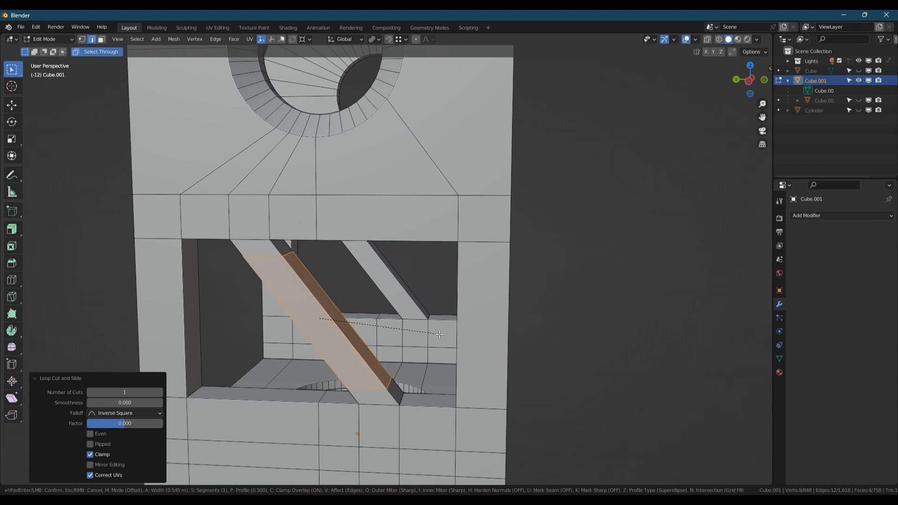
click(428, 329)
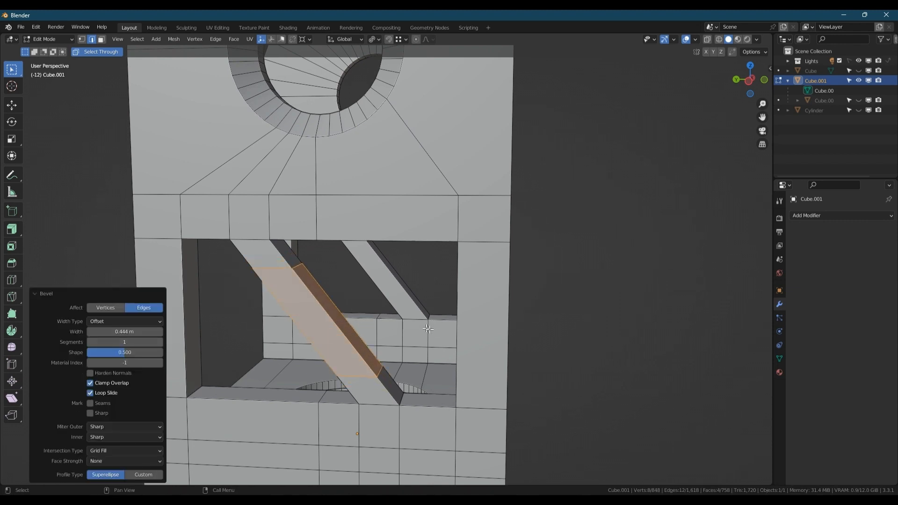
key(i)
right_click(417, 321)
middle_drag(282, 283, 327, 303)
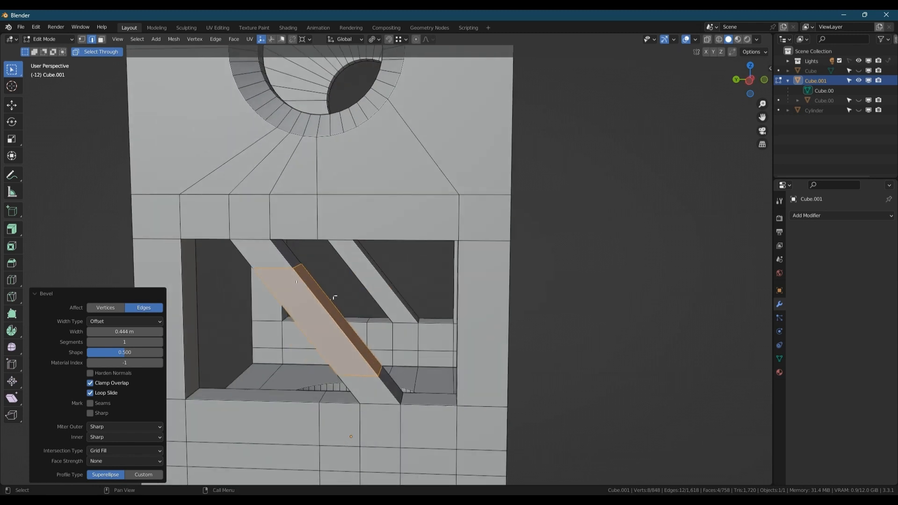
key(ctrl+z)
Step: Bevel a second centre loop on the bar just inside the first pair, and bevel the middle section's long edges 0.0514 m
key(ctrl+b)
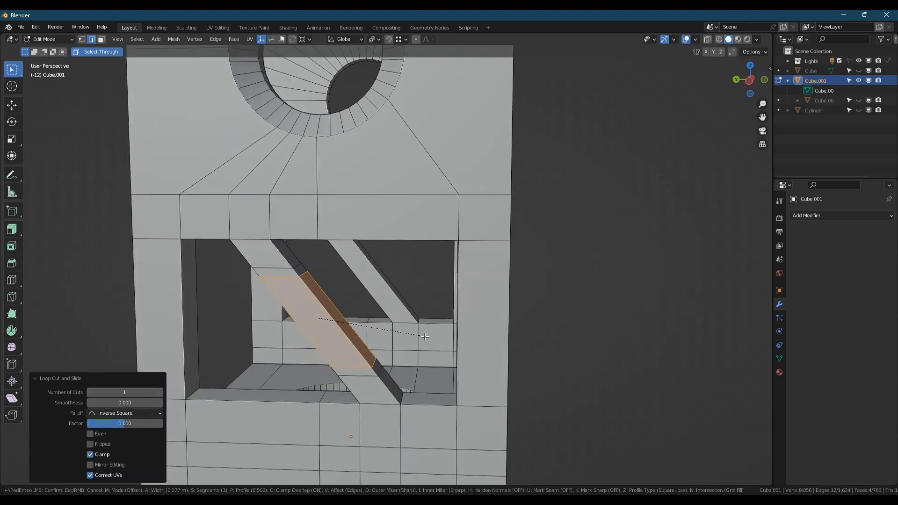
click(423, 335)
click(344, 328)
shift+click(303, 330)
middle_drag(371, 326, 353, 327)
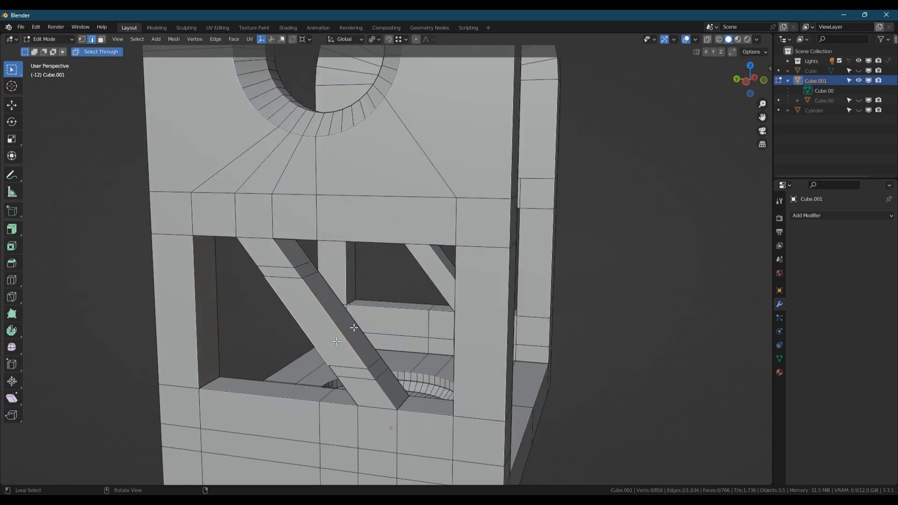
double_click(338, 326)
click(93, 475)
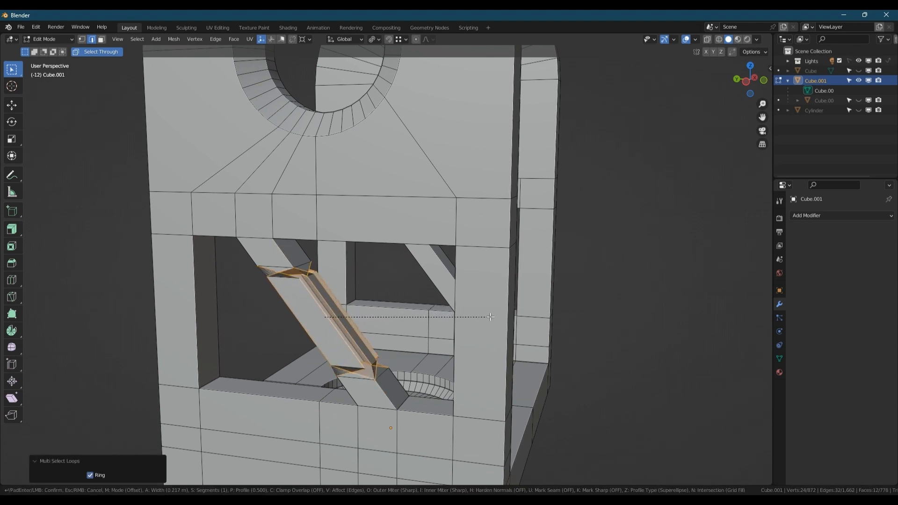
click(481, 319)
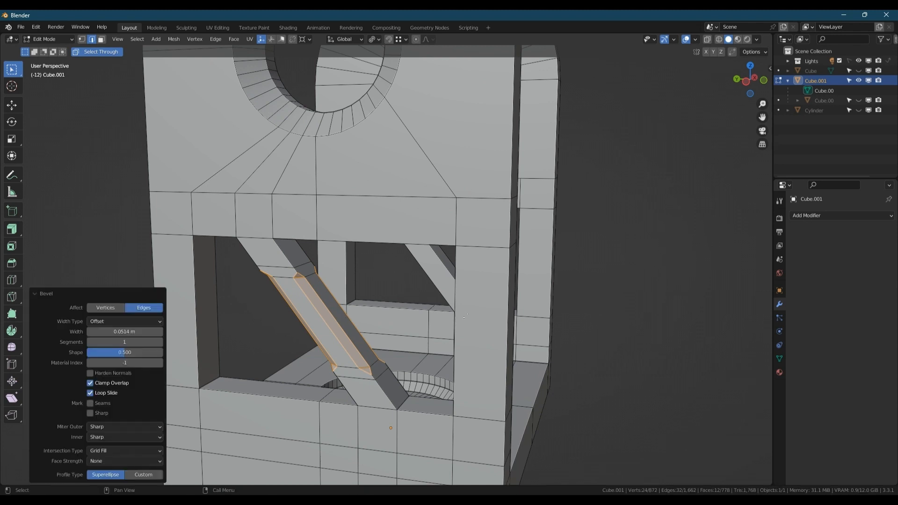
Step: Mirror the bracket on X with bisect and flip, apply it, and show the rest of the turret again
key(Tab)
middle_drag(395, 307, 312, 287)
key(ctrl+m)
click(840, 256)
click(843, 266)
key(ctrl+a)
key(Tab)
scroll(290, 297, up, 3)
key(Tab)
scroll(311, 290, down, 5)
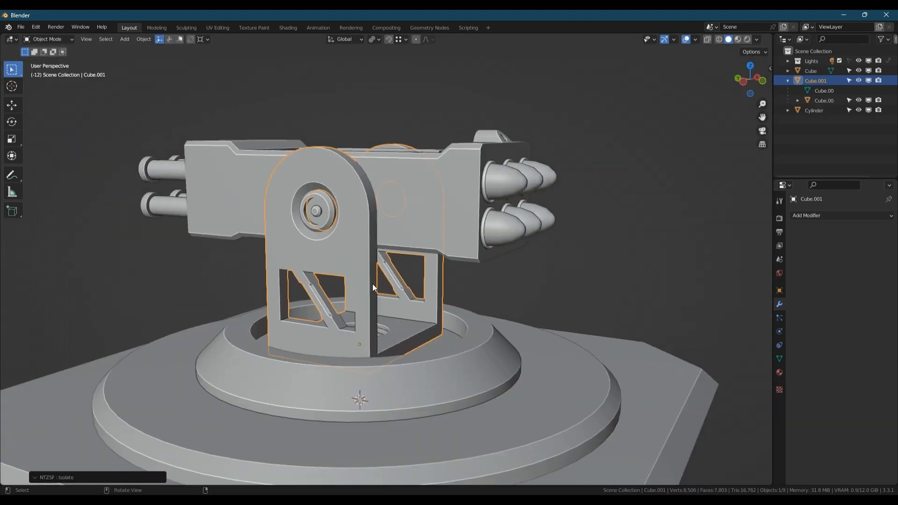
Step: Inset the bracket's upper outer faces around the round hole by 0.1057 m
middle_drag(373, 285, 346, 237)
key(Tab)
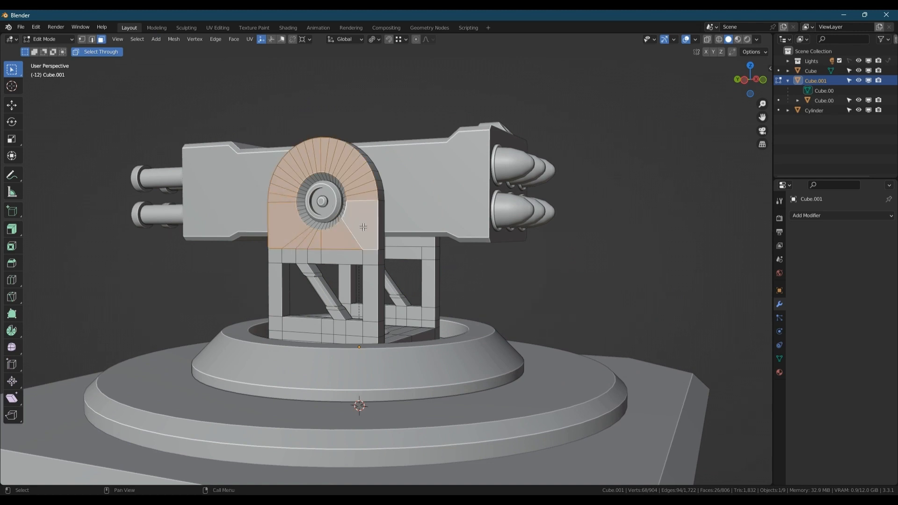
scroll(363, 227, up, 2)
middle_drag(435, 230, 473, 231)
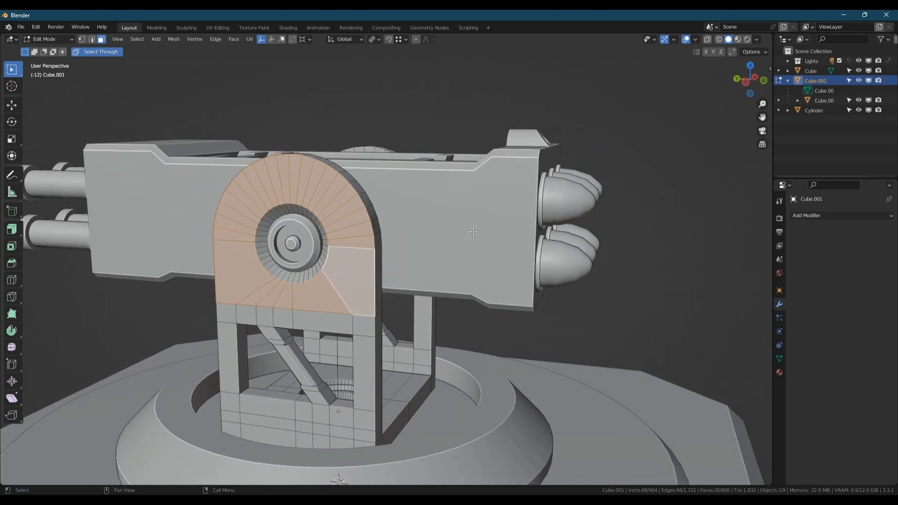
key(i)
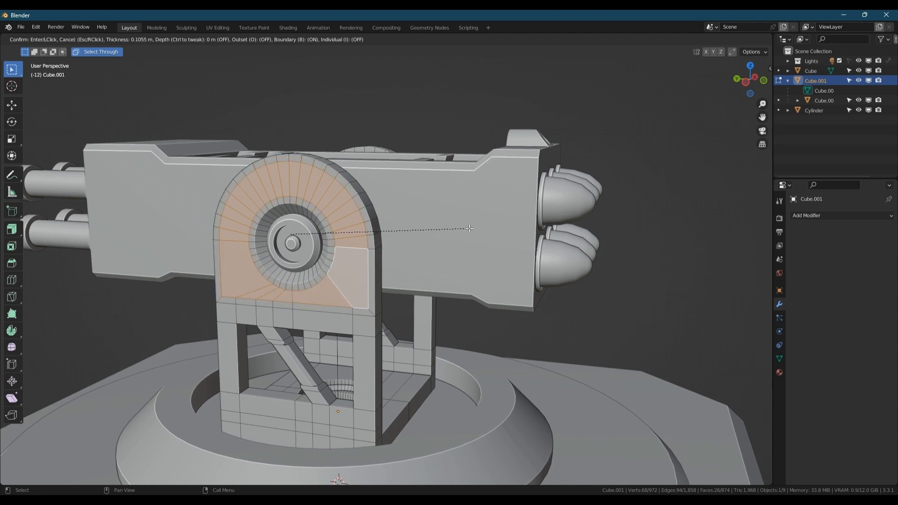
click(471, 229)
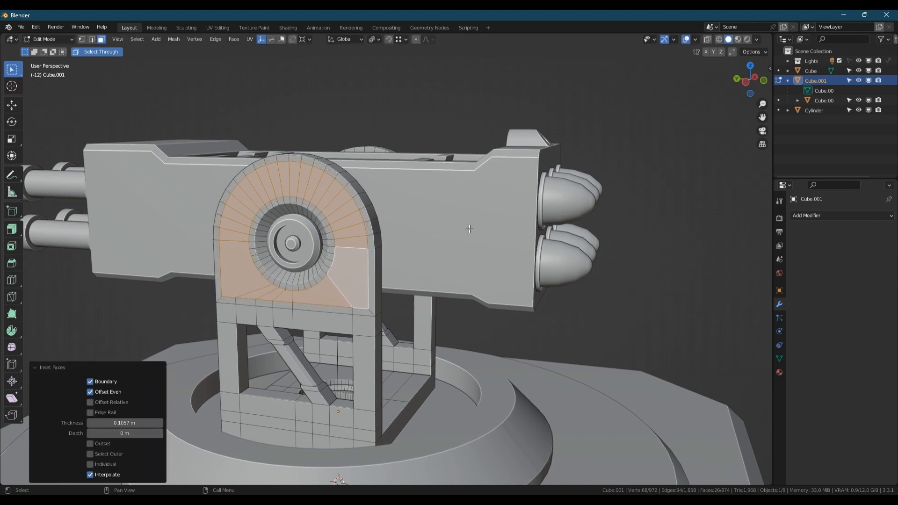
Step: Move the inset faces around the round hole outward along the global X axis to raise a chamfered plate
middle_drag(349, 216, 419, 216)
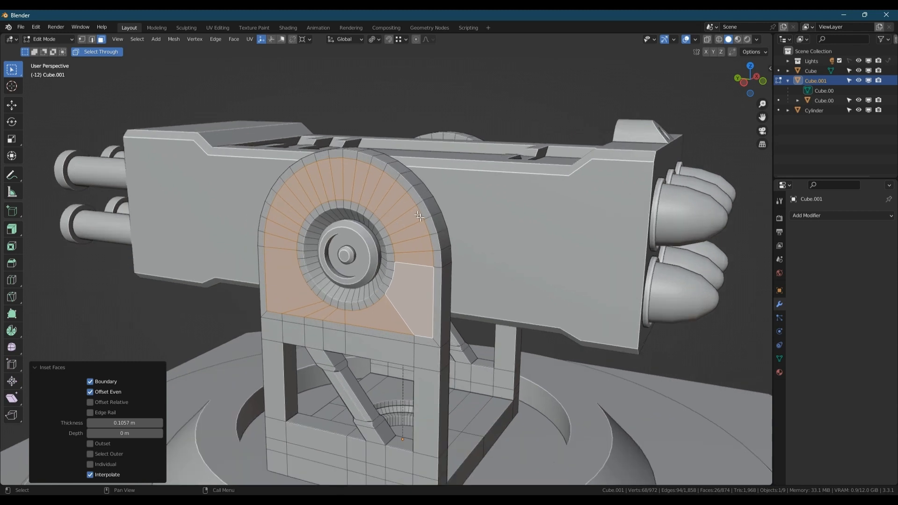
key(i)
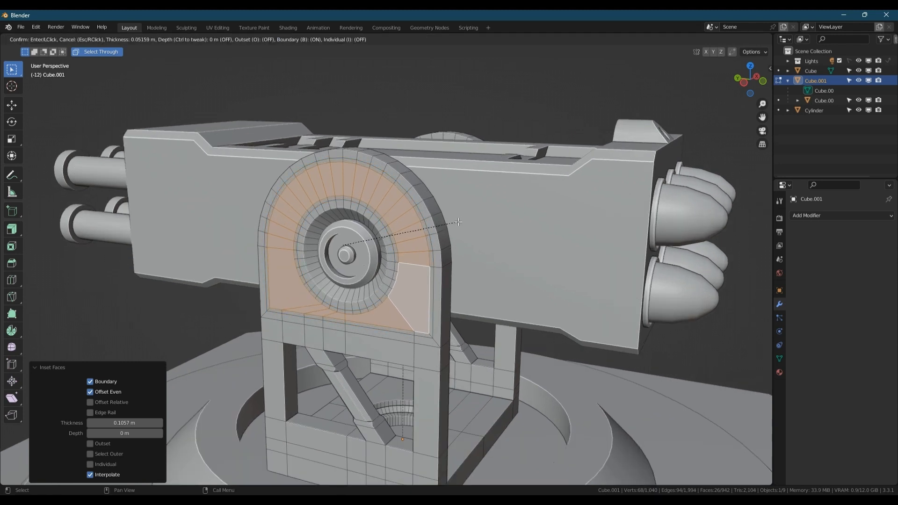
right_click(445, 228)
middle_drag(415, 310, 401, 311)
key(g)
key(x)
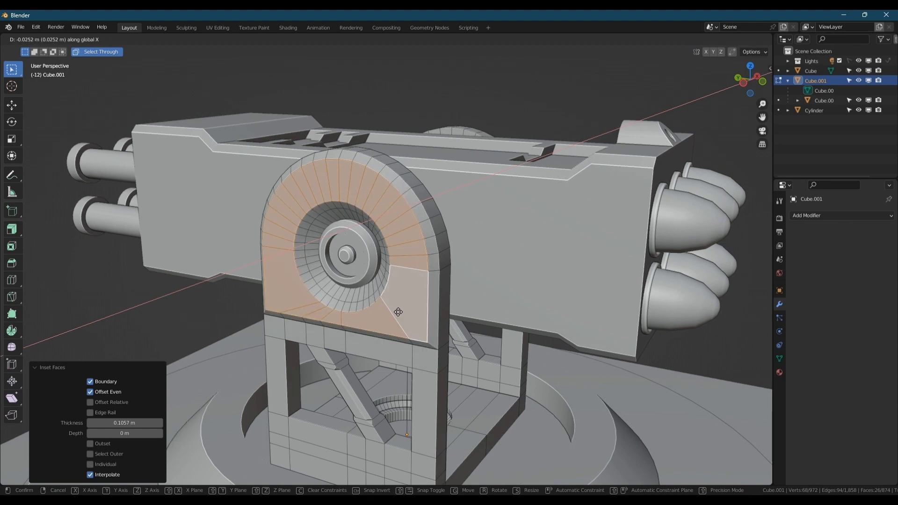
click(398, 312)
Step: Bevel the edge at the top of the bracket arch on the side facing the launcher box by 0.11 m
key(Tab)
scroll(397, 314, down, 4)
middle_drag(397, 315, 351, 293)
scroll(352, 293, up, 3)
key(Tab)
middle_drag(336, 255, 344, 218)
click(307, 188)
scroll(272, 231, up, 2)
key(ctrl+b)
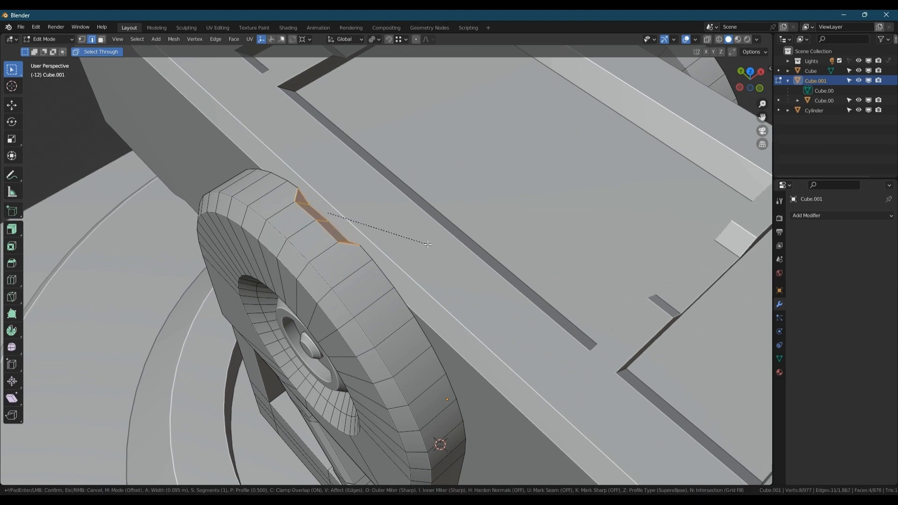
click(429, 245)
scroll(421, 245, down, 5)
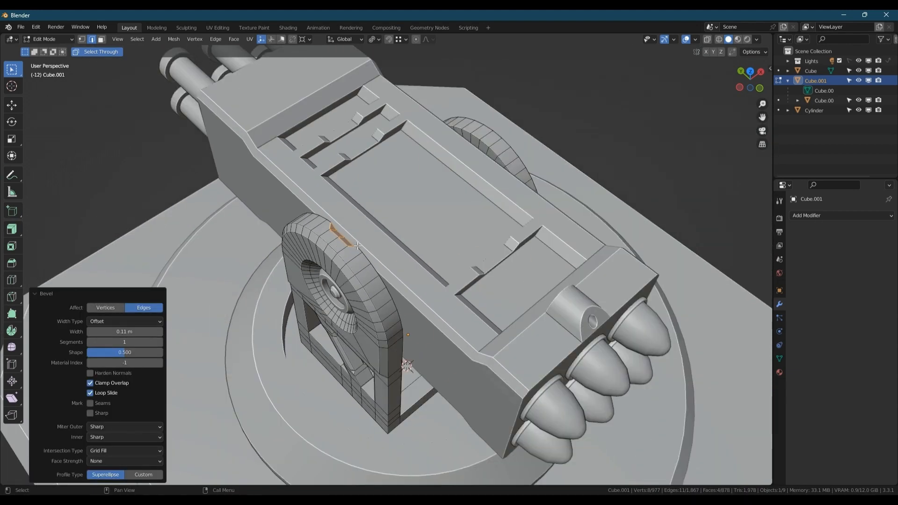
Step: Mirror the raised plate and arch bevel to the opposite bracket arm with X bisect and flip, and apply the modifier
key(Tab)
middle_drag(367, 249, 426, 276)
scroll(388, 277, down, 3)
key(q)
click(403, 280)
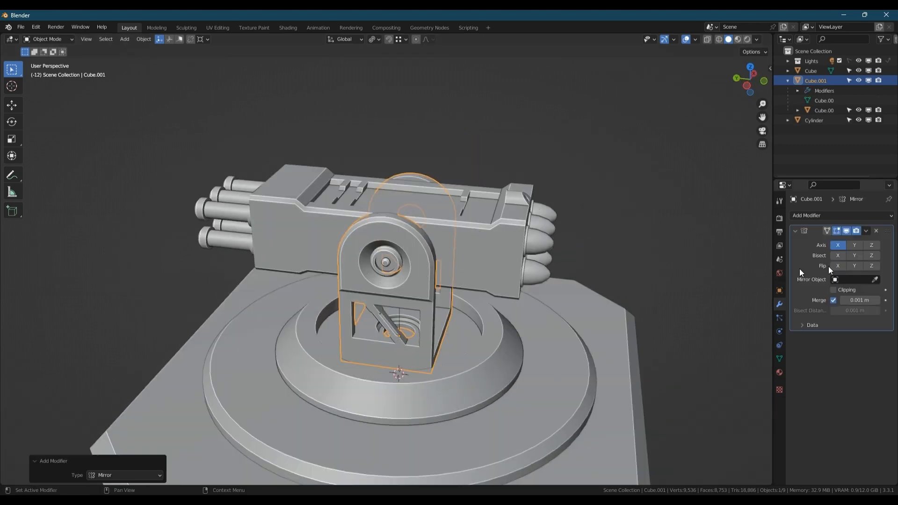
click(839, 256)
key(ctrl+a)
Step: Duplicate the launcher box's side faces near the rear tubes, move the copy outward along X, and separate it into its own object
click(505, 250)
scroll(505, 250, up, 5)
middle_drag(505, 249, 467, 240)
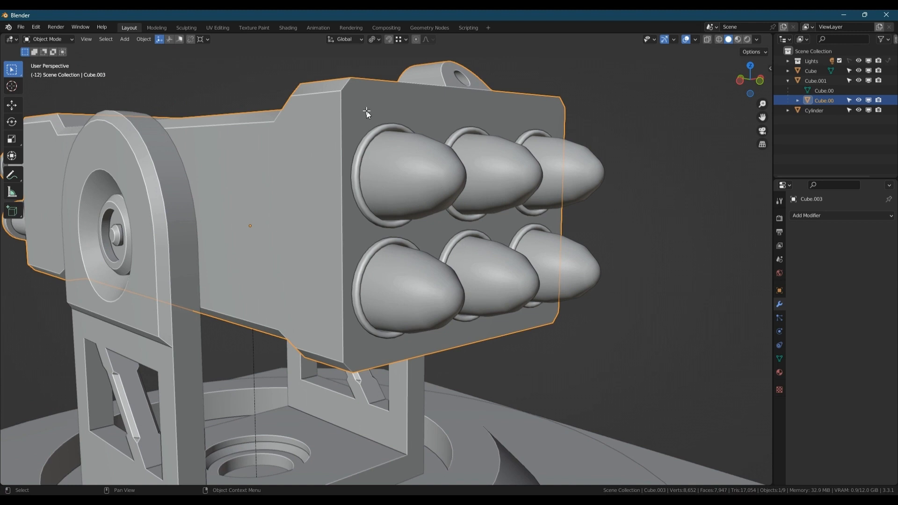
key(Tab)
middle_drag(286, 158, 230, 176)
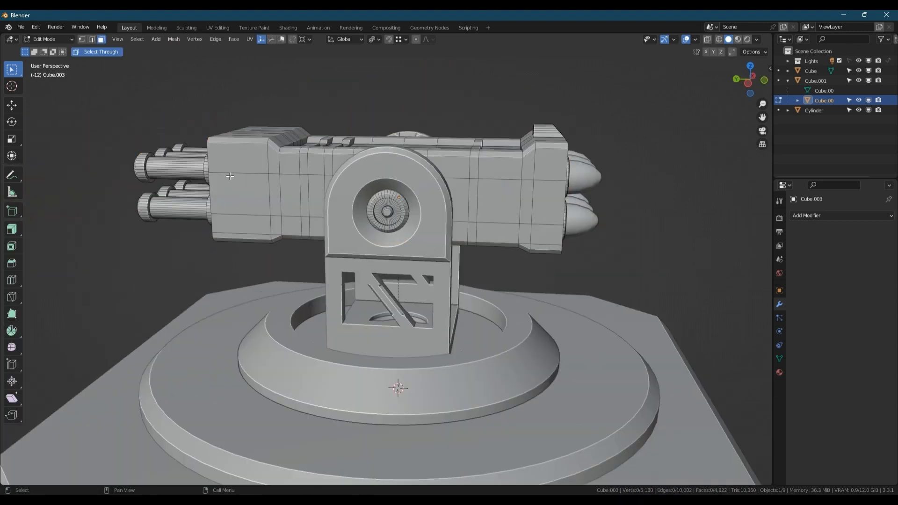
ctrl+shift+click(287, 225)
key(ctrl+z)
ctrl+shift+click(276, 237)
shift+click(289, 164)
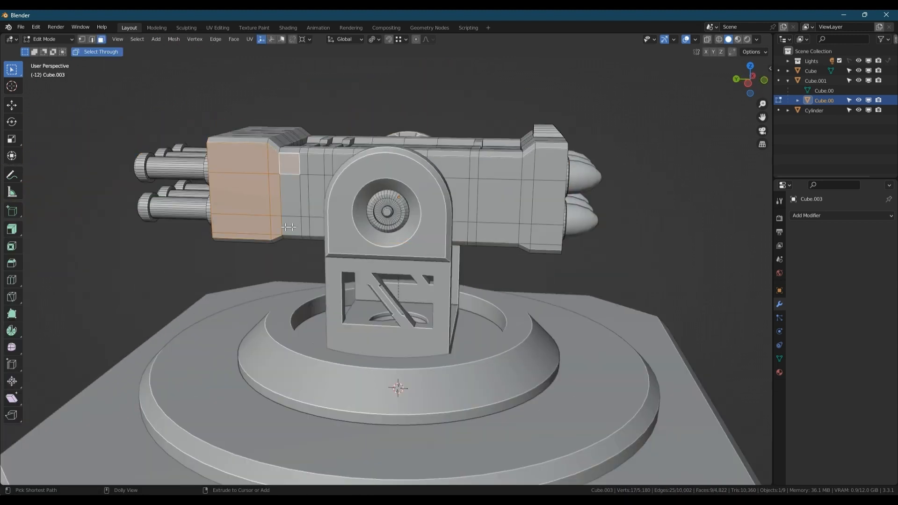
ctrl+shift+click(292, 226)
scroll(293, 225, up, 2)
middle_drag(294, 225, 318, 231)
key(shift+d)
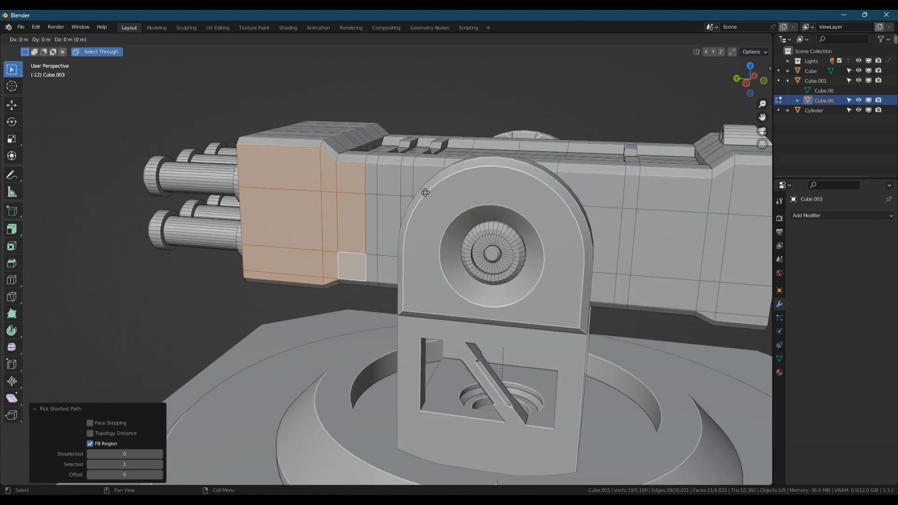
key(x)
click(416, 201)
key(p)
click(409, 214)
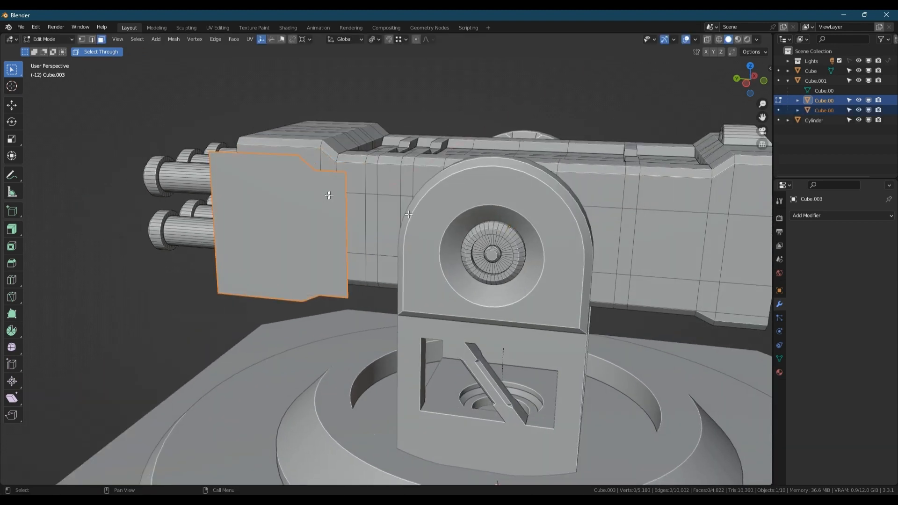
Step: Turn on the wireframe overlay and open the separated side panel for mesh editing
key(Tab)
click(319, 193)
key(shift+w)
scroll(304, 198, up, 1)
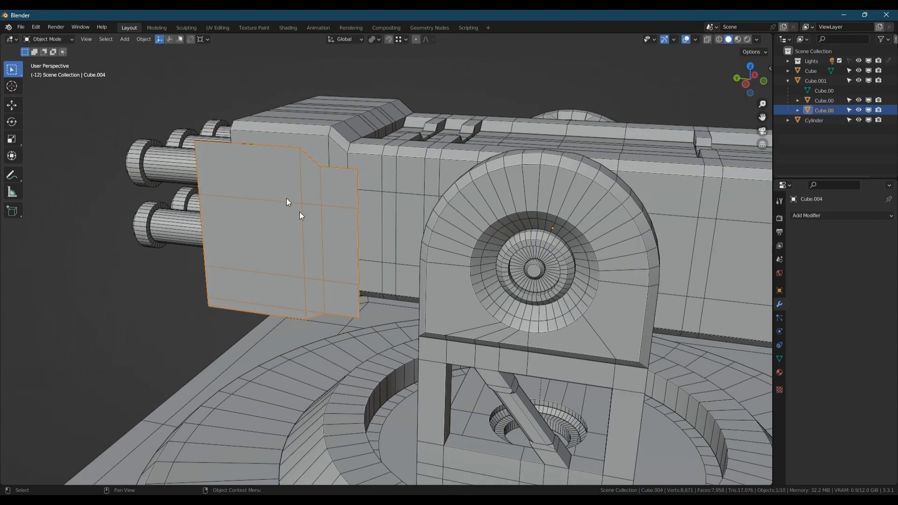
middle_drag(307, 246, 318, 262)
key(Tab)
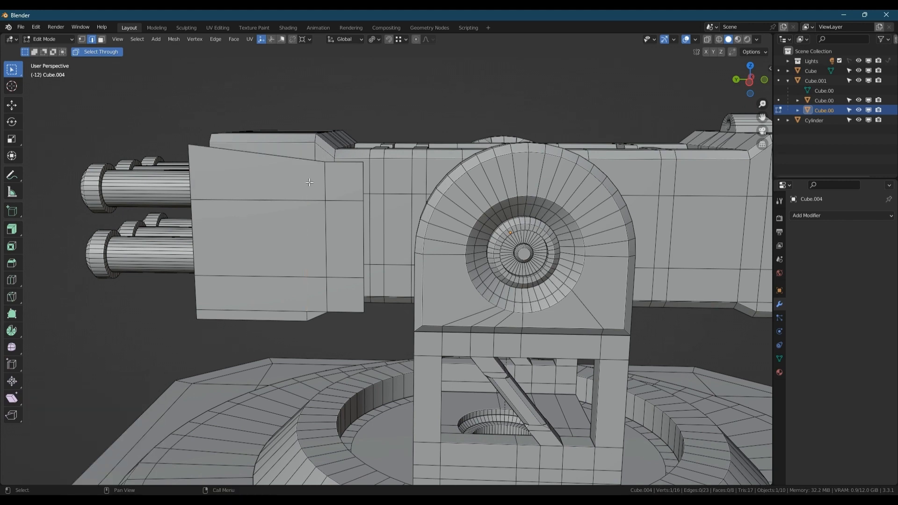
Step: Try to dissolve the vertical edge loop on the separated side panel
key(x)
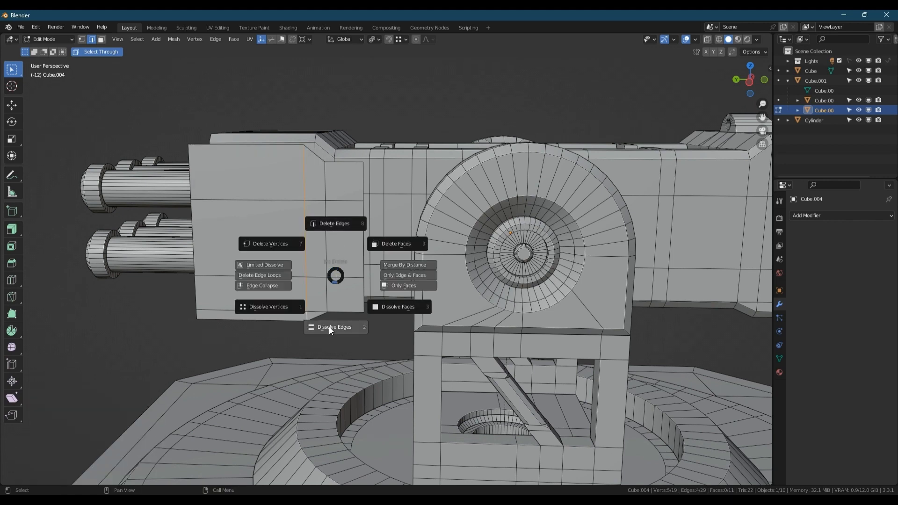
click(331, 329)
key(ctrl+z)
key(x)
click(331, 272)
key(ctrl+z)
middle_drag(278, 296, 294, 275)
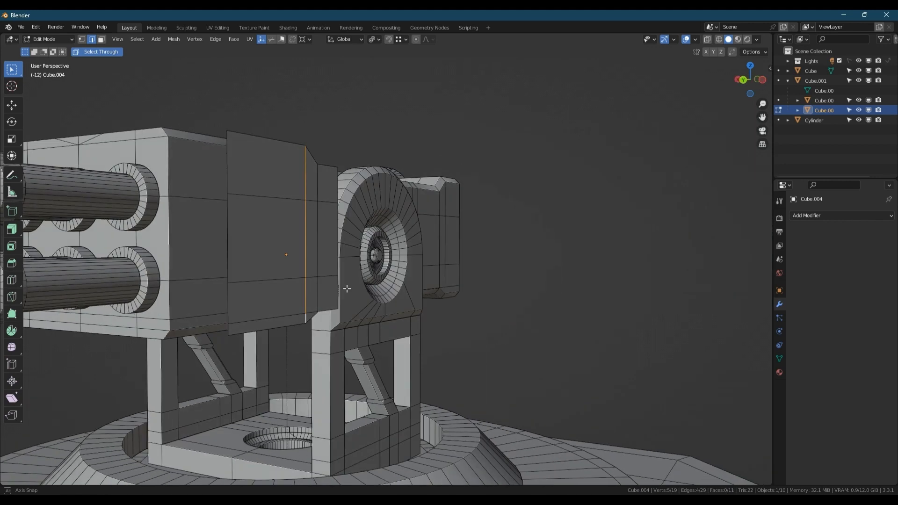
Step: Merge all of the side panel's vertices by distance, at 0.0001 m
key(3)
click(277, 186)
ctrl+shift+click(344, 294)
shift+click(296, 316)
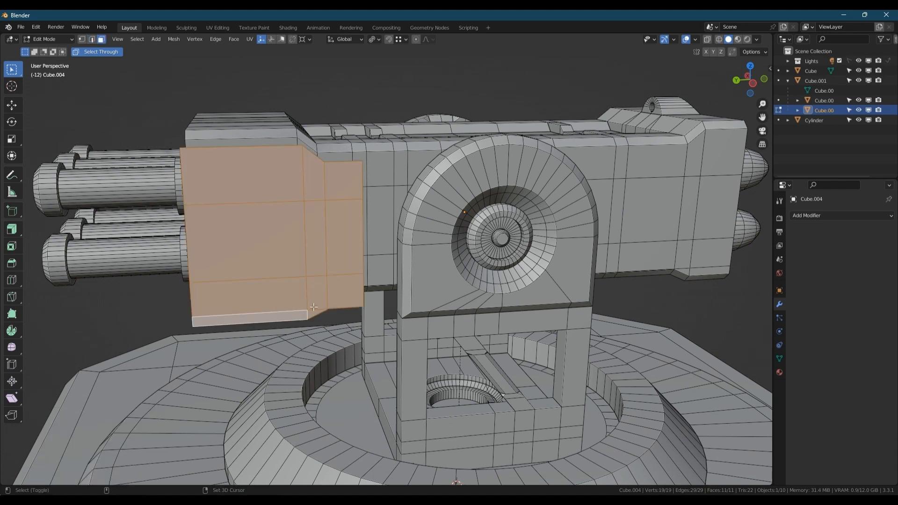
key(i)
right_click(485, 237)
key(m)
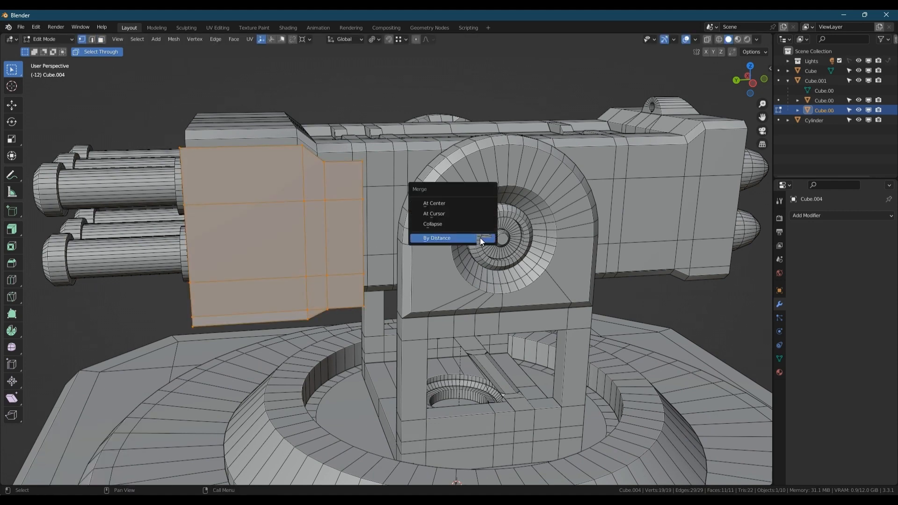
click(480, 237)
Step: Merge the two nearly coincident vertices at the panel's lower notch, using At Last
scroll(347, 315, up, 5)
middle_drag(313, 301, 306, 332)
scroll(315, 346, up, 5)
scroll(318, 352, down, 6)
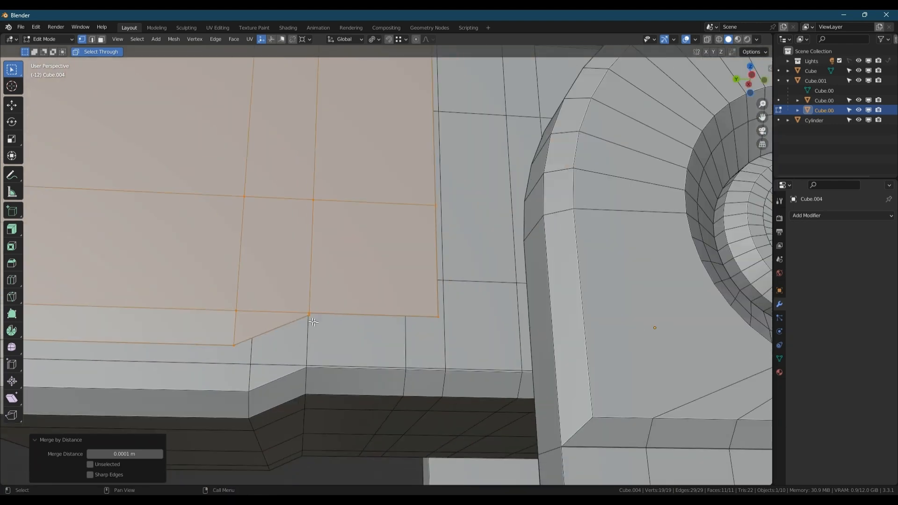
scroll(308, 319, up, 4)
click(310, 314)
shift+click(313, 305)
key(m)
click(298, 291)
scroll(381, 258, down, 8)
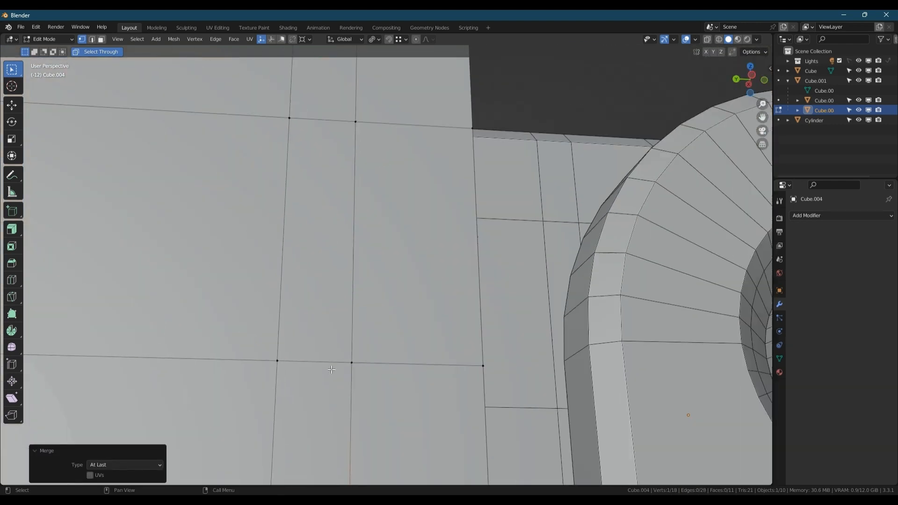
key(a)
key(i)
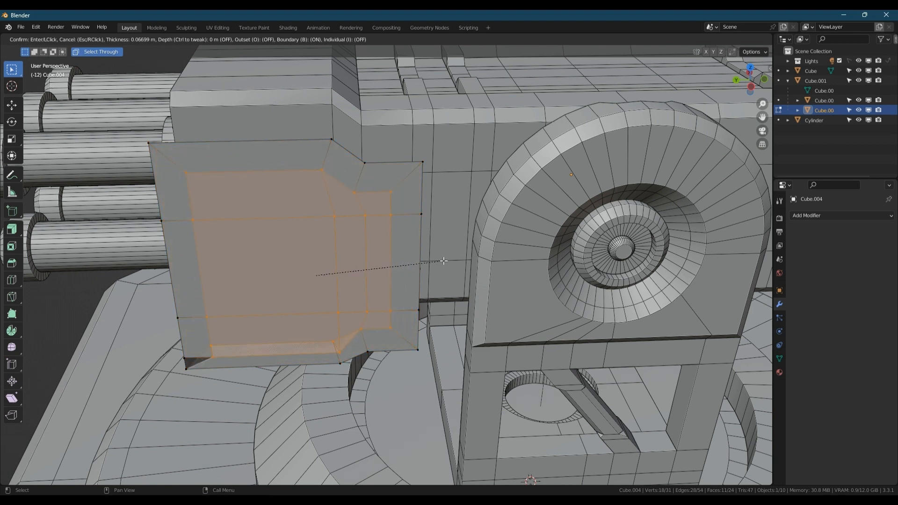
key(Escape)
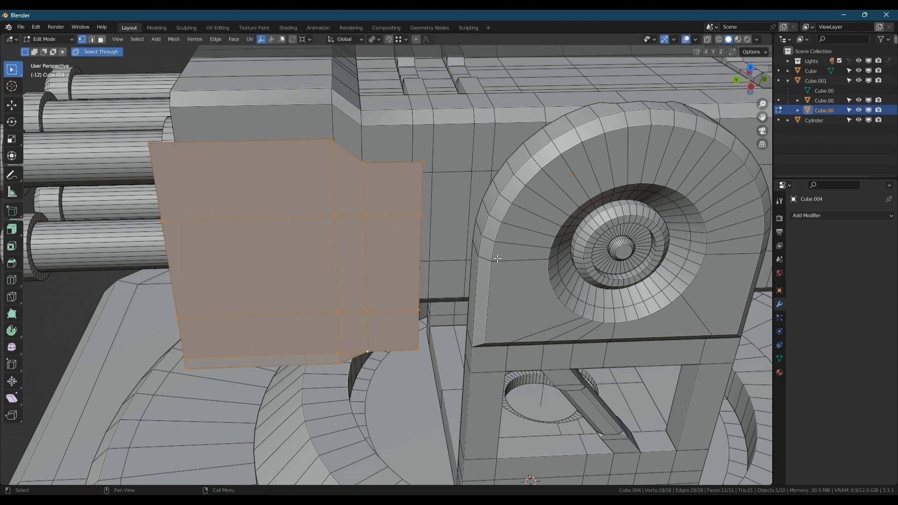
Step: Dissolve the horizontal edge loops across the panel and inset all its faces by about 0.032 m
key(2)
double_click(314, 223)
key(ctrl+x)
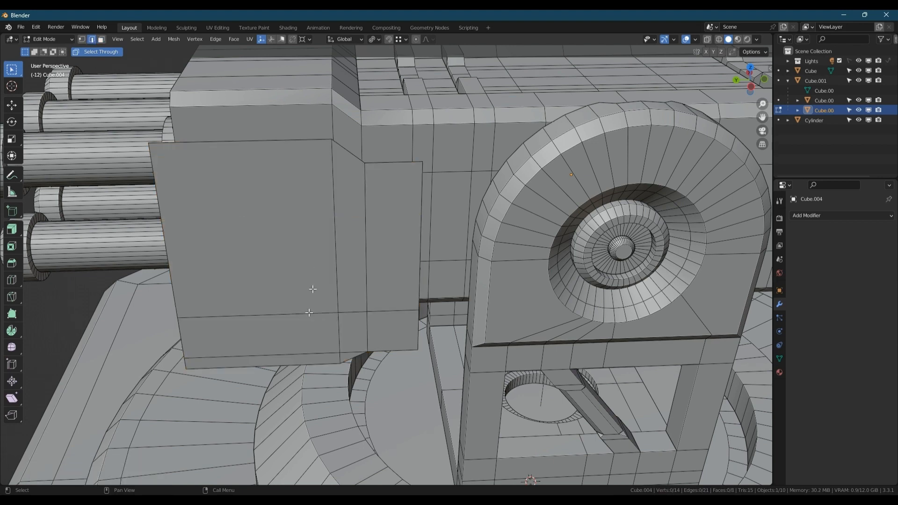
alt+middle_drag(345, 354, 376, 296)
key(a)
key(i)
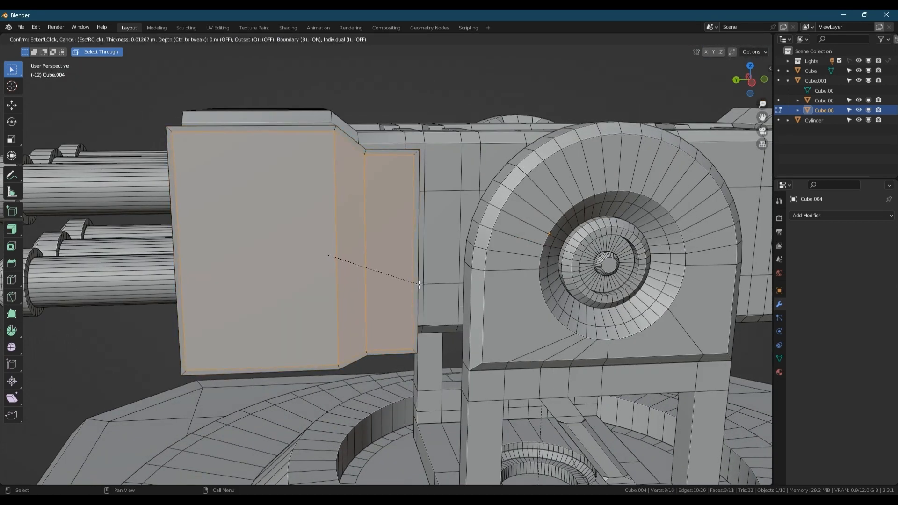
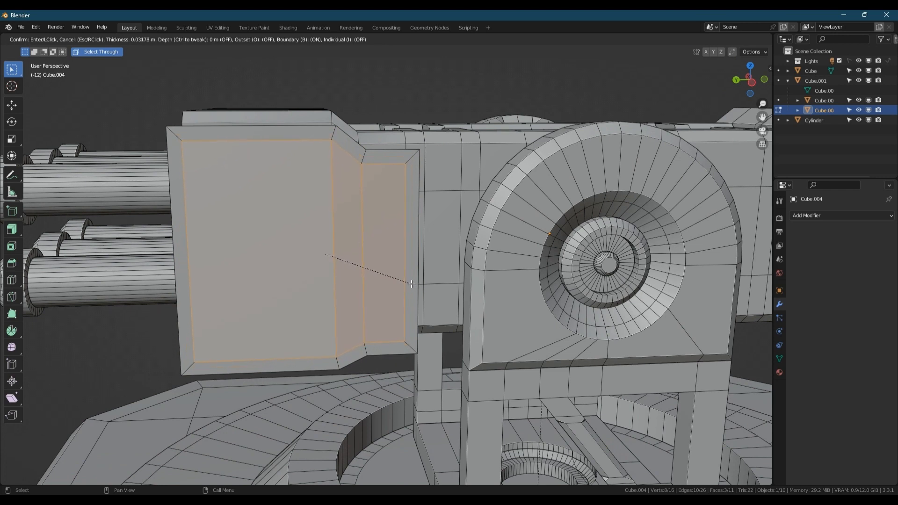
click(410, 284)
Step: Scale the whole panel down twice, by 0.893 and by about 0.92, to fit within the launcher box's side
key(a)
key(s)
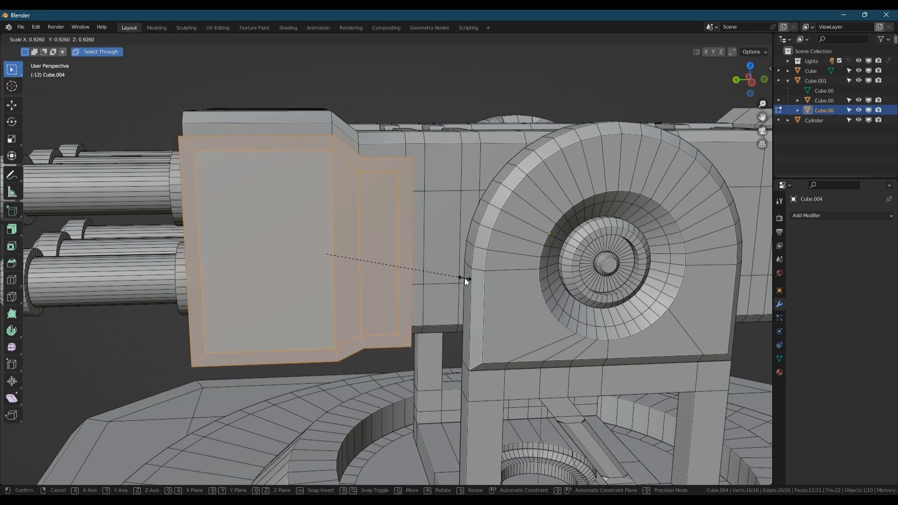
click(466, 277)
click(752, 83)
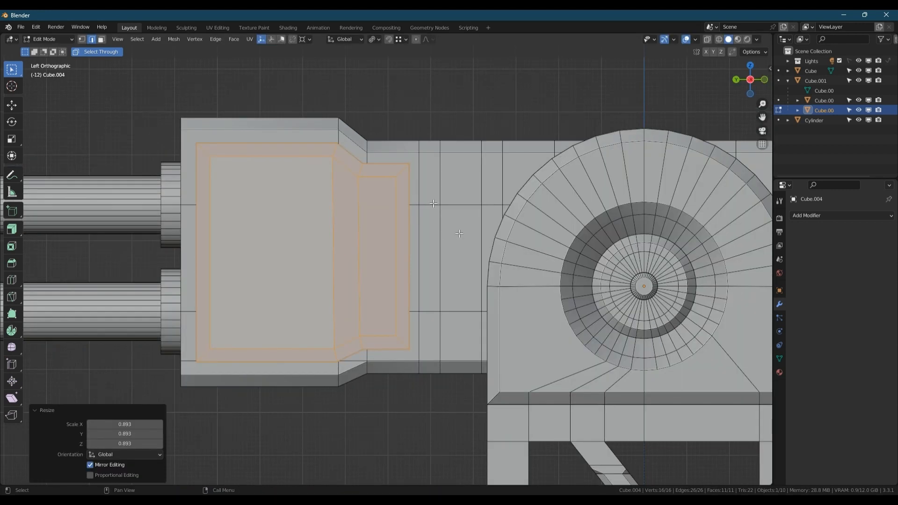
key(s)
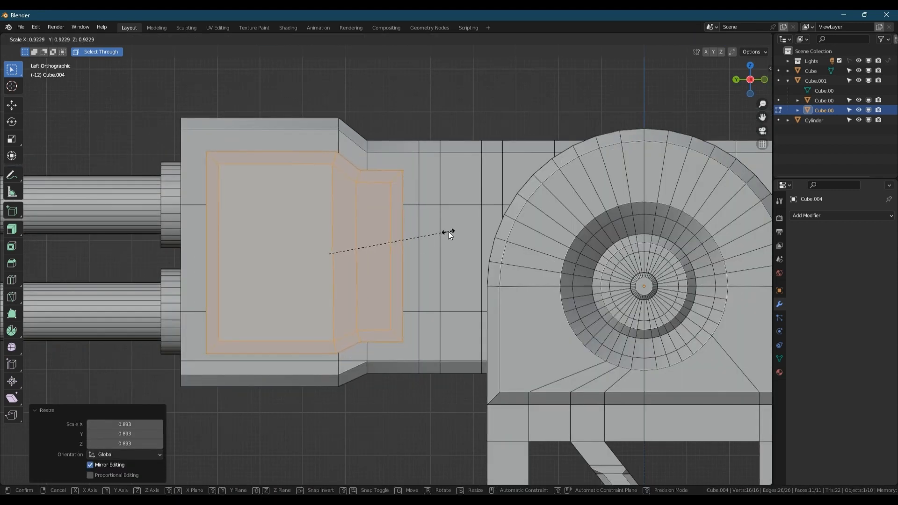
click(449, 232)
Step: Try to dissolve the boundary edges of the panel's inset faces
key(3)
click(322, 190)
ctrl+click(372, 220)
key(2)
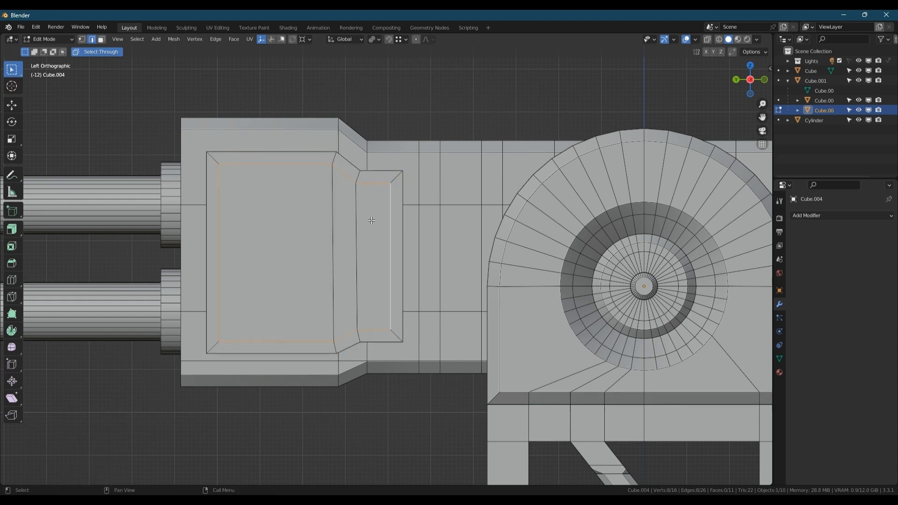
middle_drag(372, 221, 356, 231)
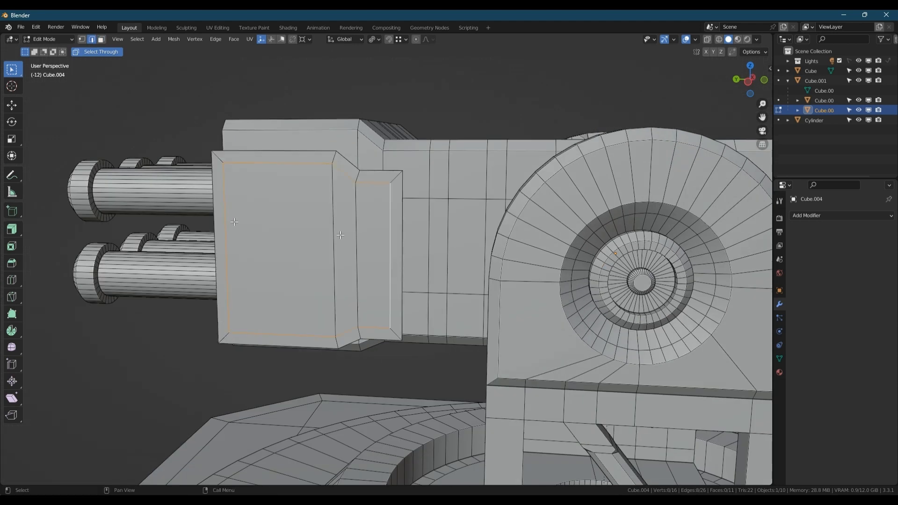
alt+click(309, 333)
shift+click(234, 269)
key(ctrl+x)
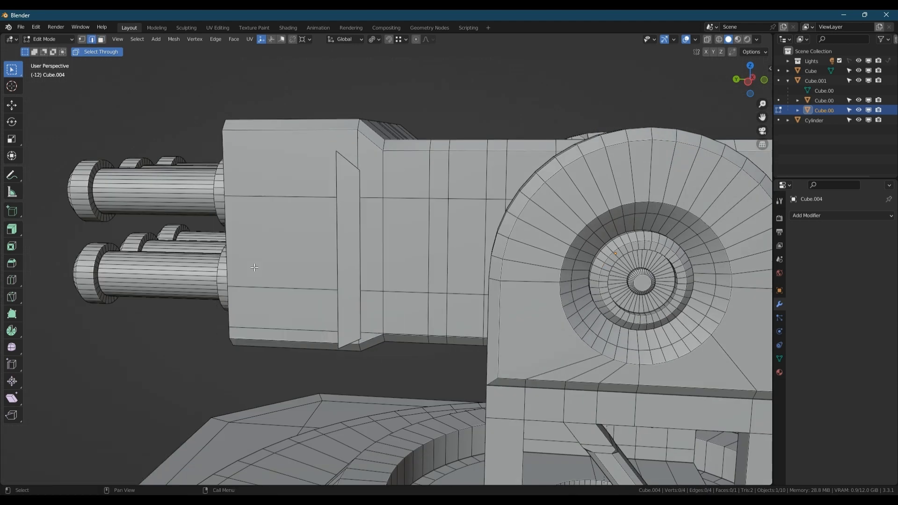
key(ctrl+z)
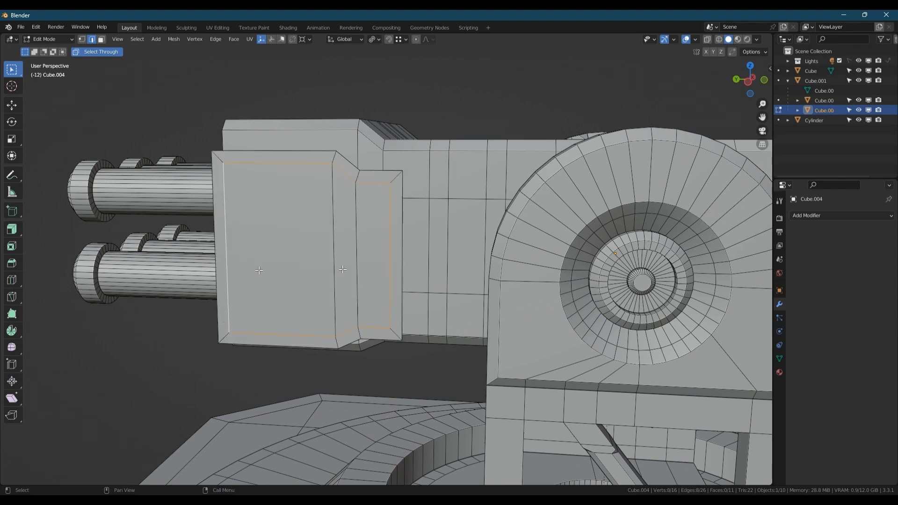
key(ctrl+x)
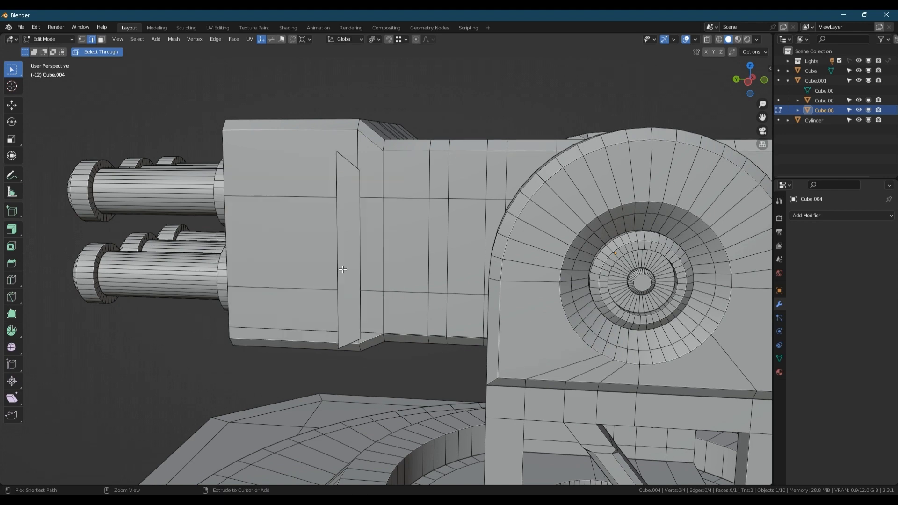
key(ctrl+z)
Step: Try to delete the boundary edges of the panel's inset faces
key(x)
click(344, 322)
key(ctrl+z)
key(x)
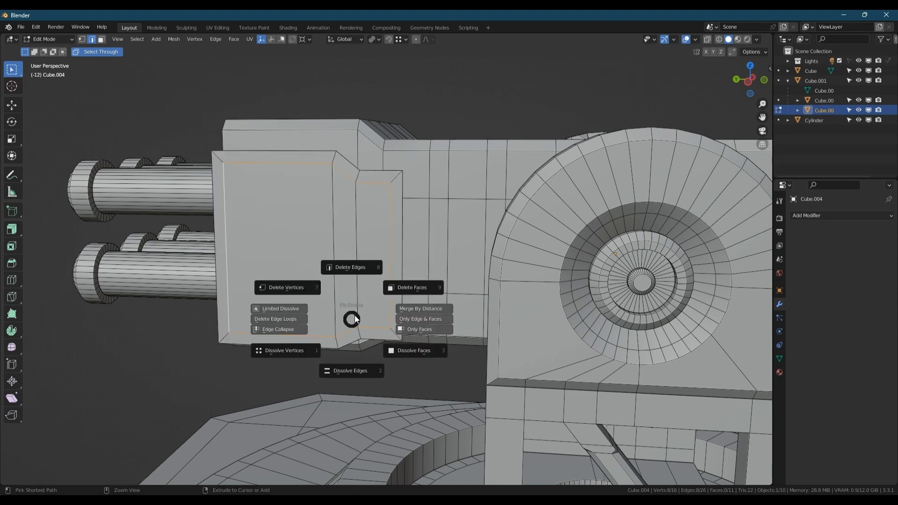
click(356, 319)
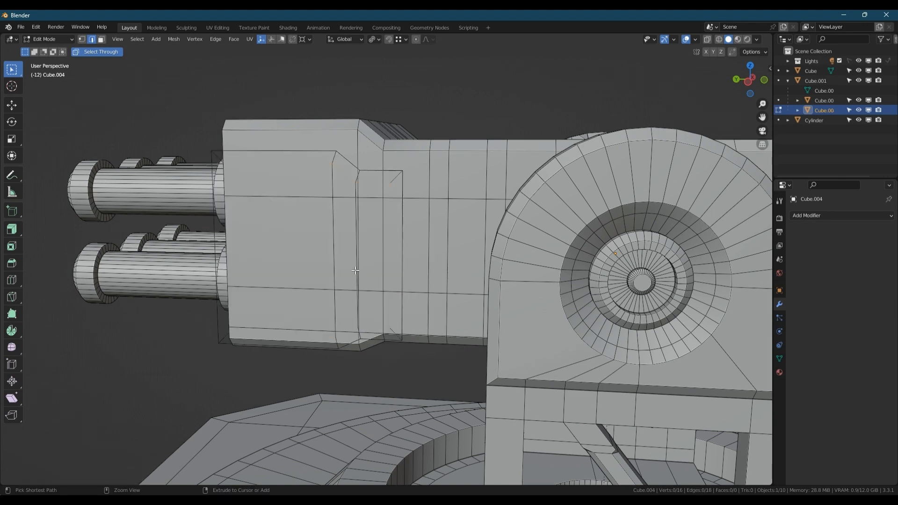
middle_drag(356, 320, 317, 287)
key(3)
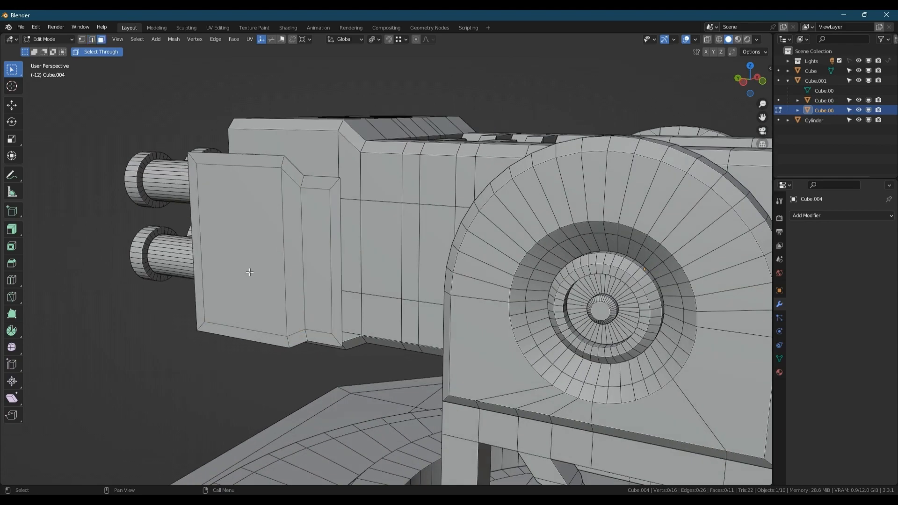
Step: Try to delete the panel's inner inset faces
click(248, 270)
ctrl+click(314, 278)
key(x)
click(315, 287)
middle_drag(266, 333, 348, 244)
key(ctrl+z)
key(ctrl+z)
Step: Move the panel's three inner faces about 0.031 m outward along global X and extrude them outward by about 0.03 m
ctrl+click(345, 248)
key(g)
key(x)
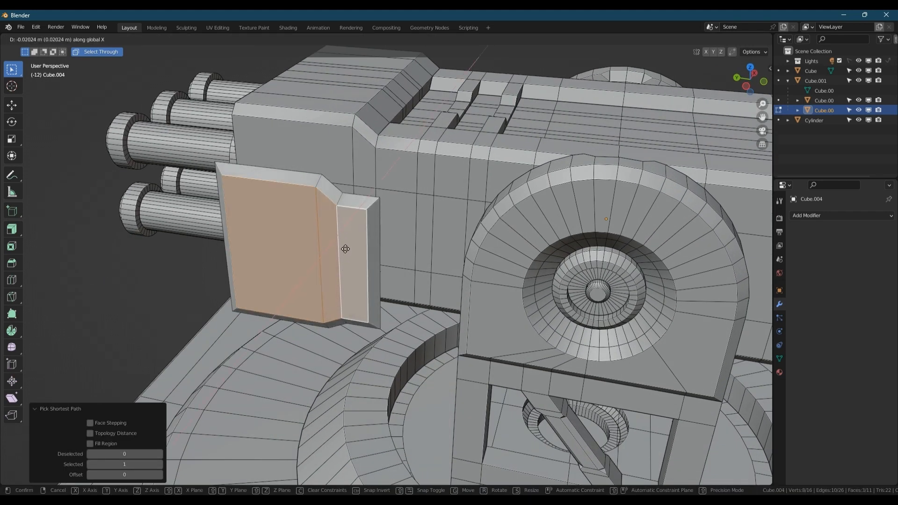
click(343, 251)
key(e)
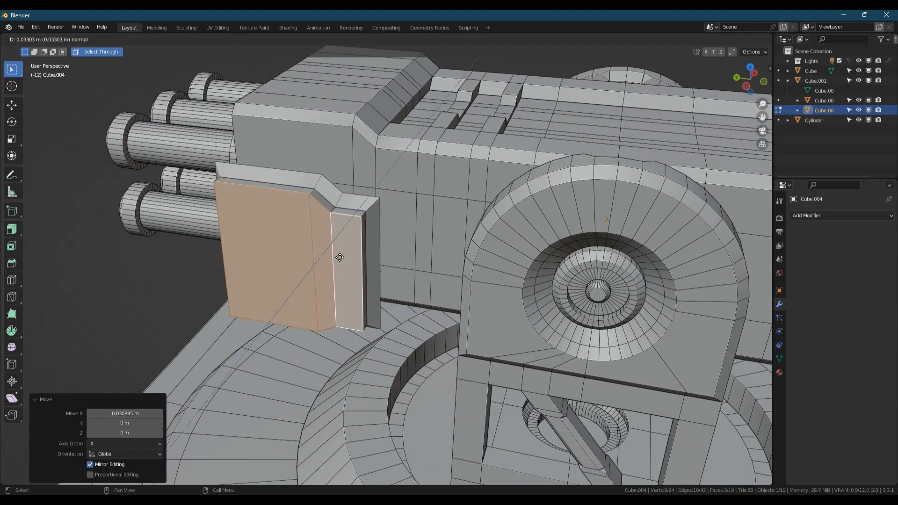
click(344, 258)
Step: Move the panel's open outer edge loop about 0.03 m along X toward the launcher box and fill it with a face
alt+click(376, 199)
key(g)
key(x)
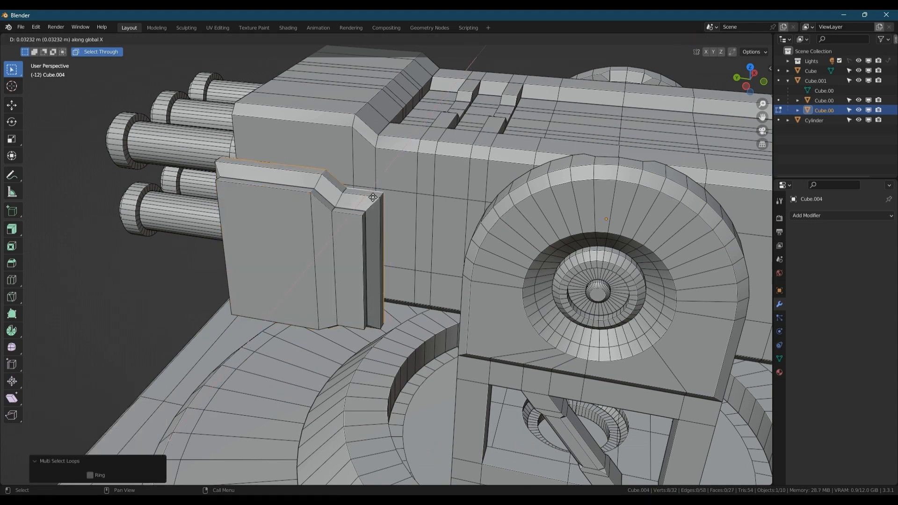
click(377, 198)
middle_drag(332, 259, 301, 229)
key(f)
Step: Centre the panel's origin on its geometry in Object Mode and flip the panel with an X scale of -1
key(Tab)
scroll(346, 224, down, 3)
click(321, 223)
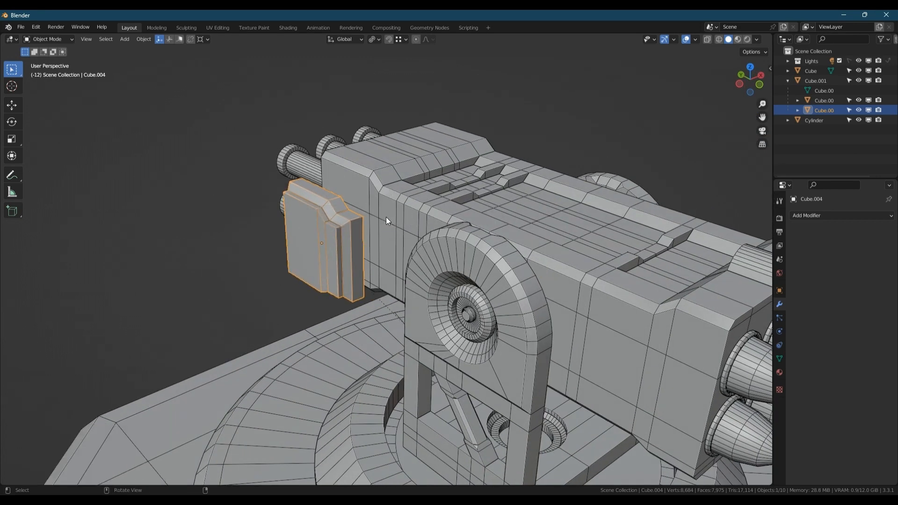
key(s)
key(x)
click(381, 215)
middle_drag(358, 218, 377, 195)
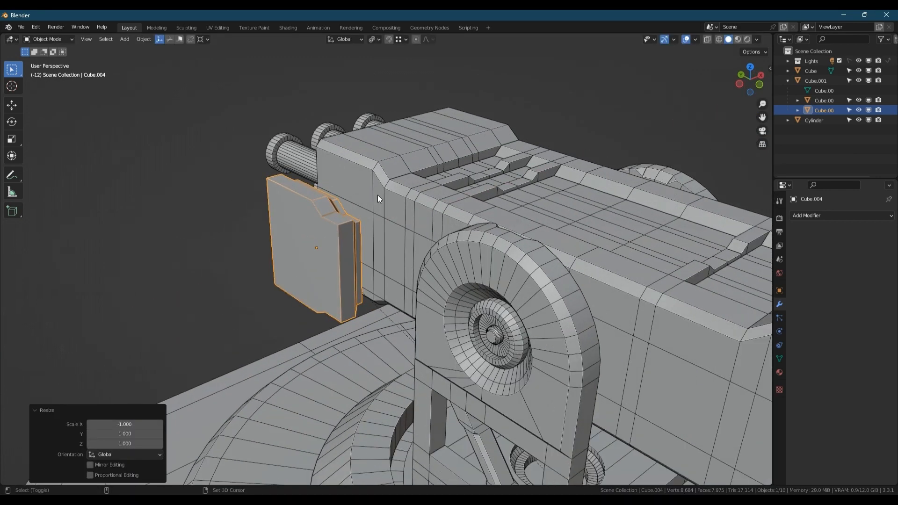
Step: Add a Boolean difference to the launcher box with the flipped panel as the cutter
shift+click(378, 194)
key(ctrl+shift+b)
click(334, 260)
Step: Move the cutter panel 0.24293 m along global X into the launcher box to carve a stepped recess
click(297, 297)
scroll(296, 299, down, 4)
middle_drag(297, 299, 386, 280)
key(g)
key(x)
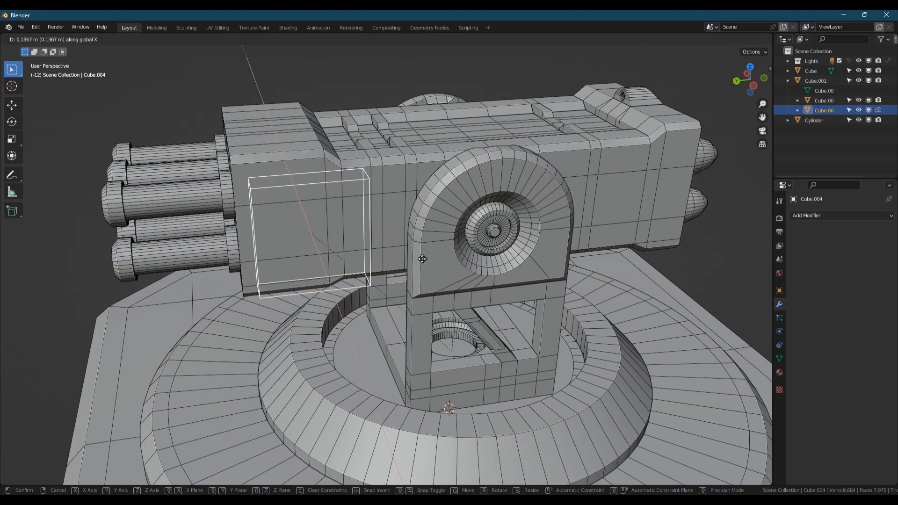
click(391, 244)
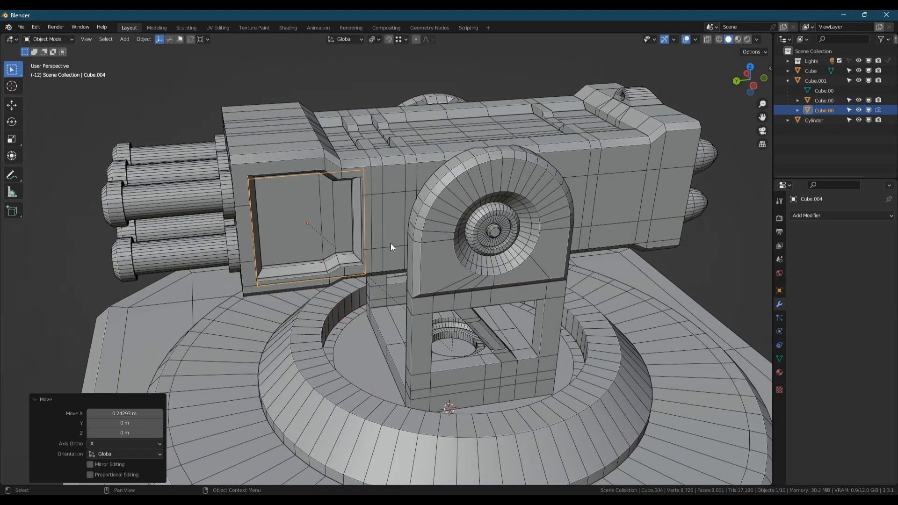
Step: Apply the Boolean cut on the launcher box and remove the cutter panel
scroll(392, 244, up, 4)
scroll(391, 181, down, 3)
middle_drag(391, 182, 327, 201)
click(382, 185)
key(ctrl+shift+b)
click(337, 285)
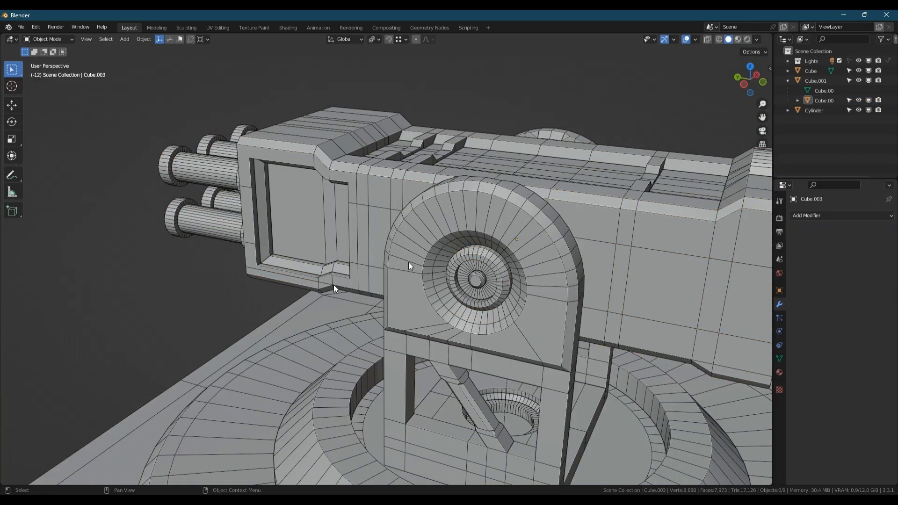
Step: Merge the launcher box's stray vertices with the adjacent corner vertices at the notch along the recess's lower edge
middle_drag(462, 245, 245, 228)
key(Tab)
scroll(244, 229, up, 6)
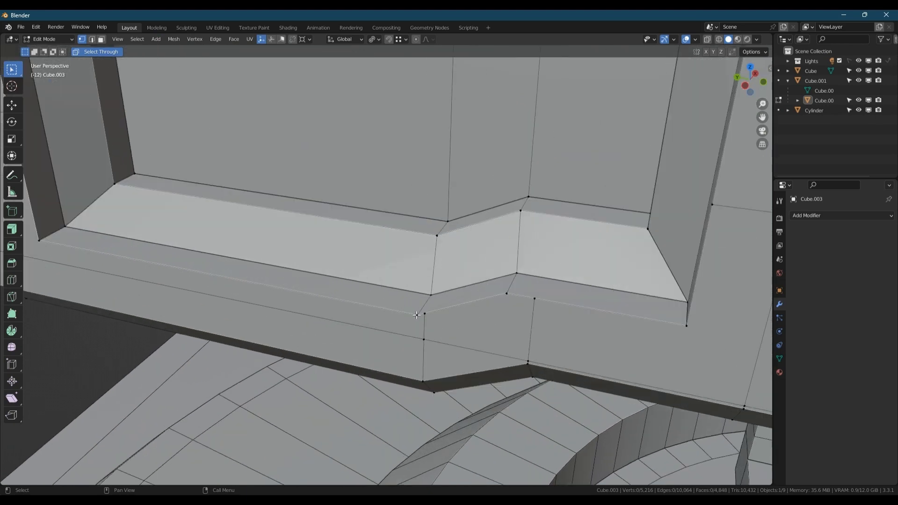
key(m)
click(427, 312)
click(535, 300)
shift+click(507, 294)
key(m)
click(507, 297)
Step: Connect the recess's lower corner nearest the bracket to the vertex on the launcher box's bottom edge
middle_drag(487, 339, 506, 340)
click(500, 330)
shift+click(557, 393)
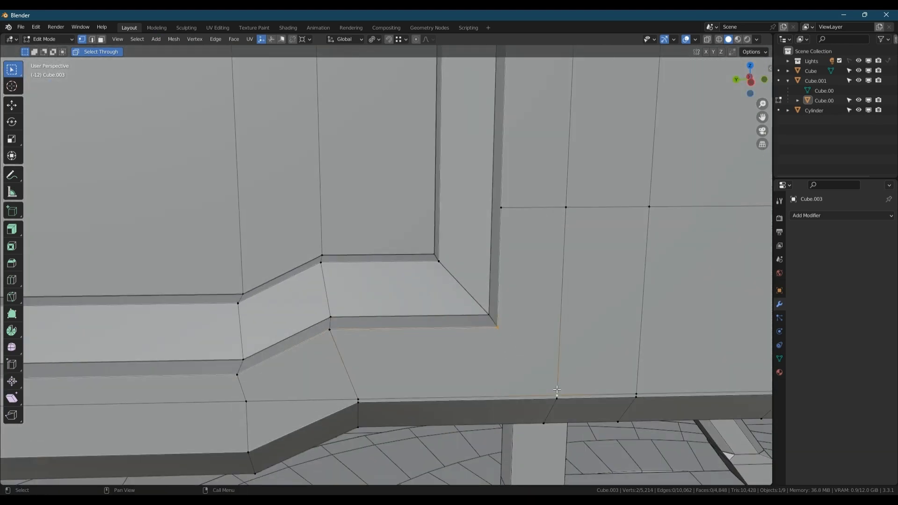
scroll(439, 230, down, 4)
Step: Connect the vertices on both sides of the recess with horizontal edges that continue the launcher box's edge loops
click(544, 253)
shift+middle_drag(439, 229, 535, 193)
ctrl+click(185, 255)
click(186, 255)
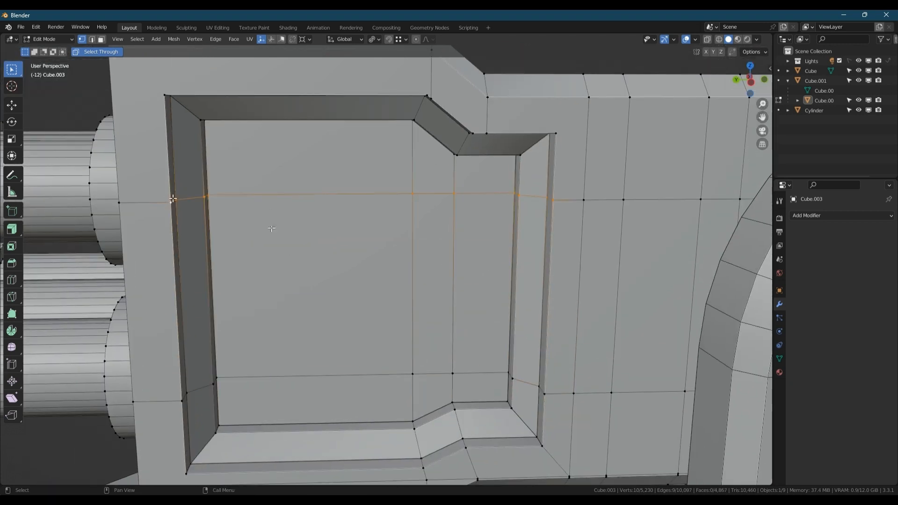
Step: Connect the recess's tube-end corners to the adjacent outer corners of the launcher box
middle_drag(272, 229, 239, 288)
key(j)
shift+middle_drag(353, 179, 351, 347)
shift+middle_drag(247, 131, 246, 214)
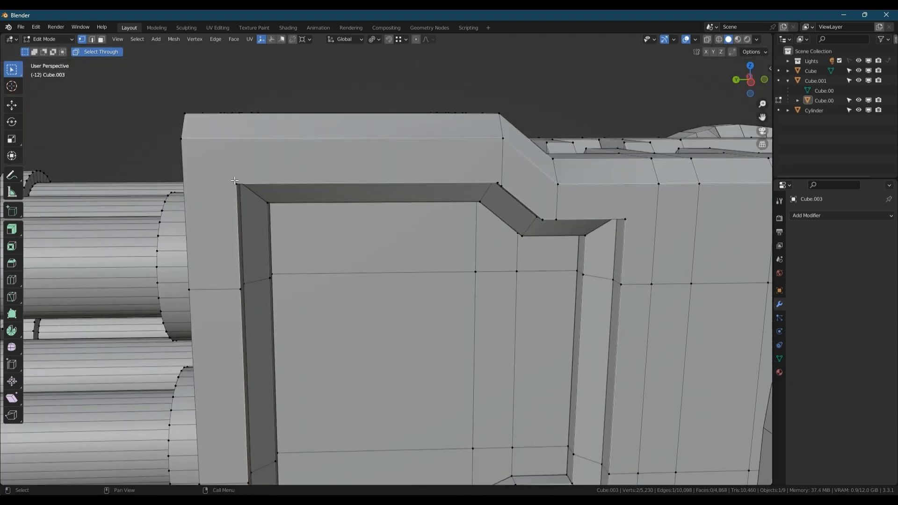
scroll(507, 179, up, 5)
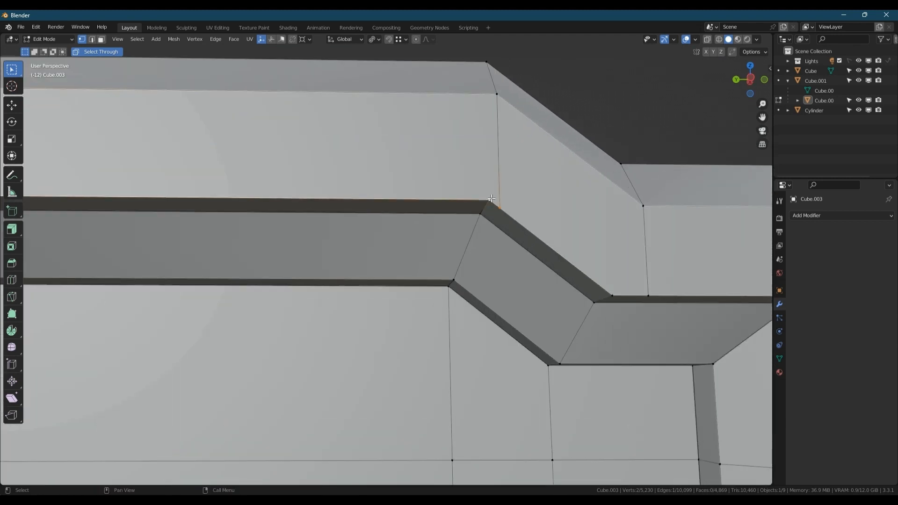
Step: Merge the stray vertices along the stepped part of the recess's upper edge with the adjacent corner vertices
key(m)
click(492, 199)
shift+middle_drag(491, 199, 345, 153)
click(492, 246)
shift+click(469, 249)
key(m)
click(470, 247)
shift+middle_drag(470, 248, 291, 231)
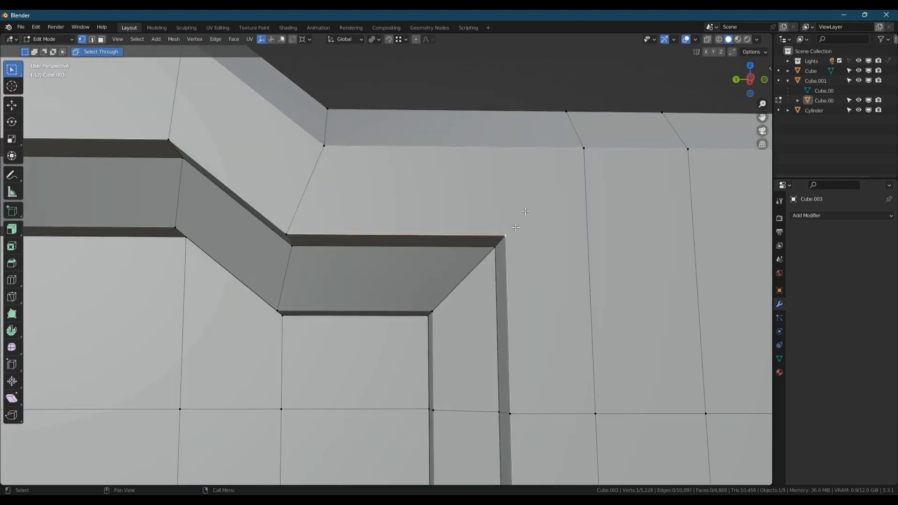
Step: Connect the recess's upper corner nearest the bracket to the box's top edge and merge all launcher vertices by distance
scroll(565, 157, down, 8)
key(a)
key(m)
click(472, 245)
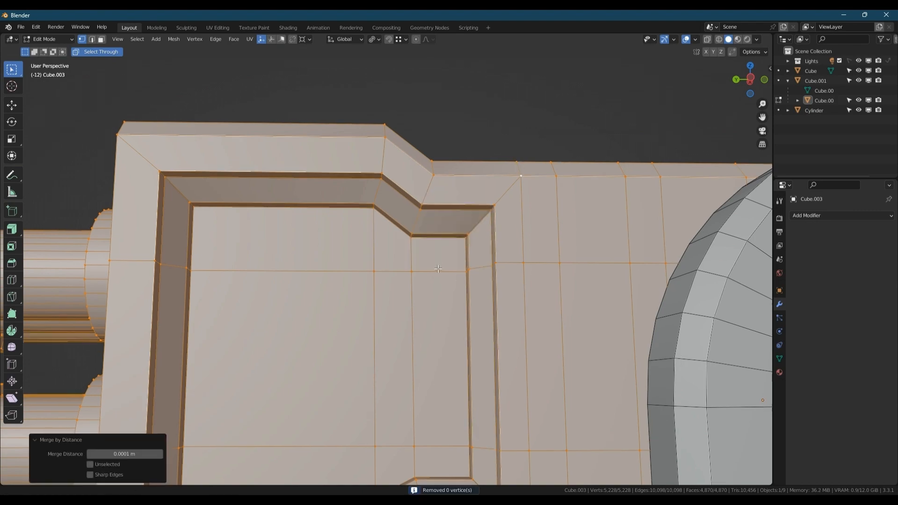
key(Tab)
Step: Inset the narrow upright face inside the launcher box's side recess by about 0.0085 m
middle_drag(437, 209, 491, 234)
key(Tab)
key(3)
click(445, 220)
key(i)
click(489, 228)
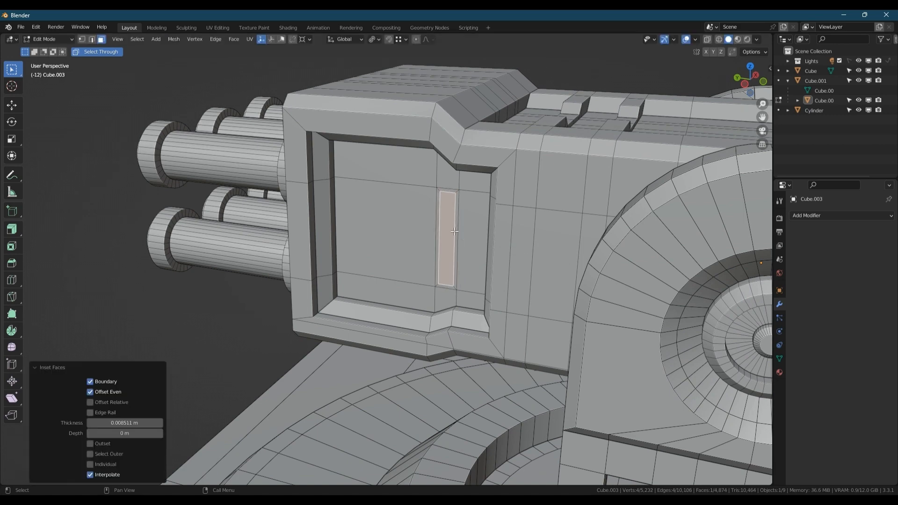
Step: Move the inset face outward along the X axis to form a raised strip and scale it along Y
key(g)
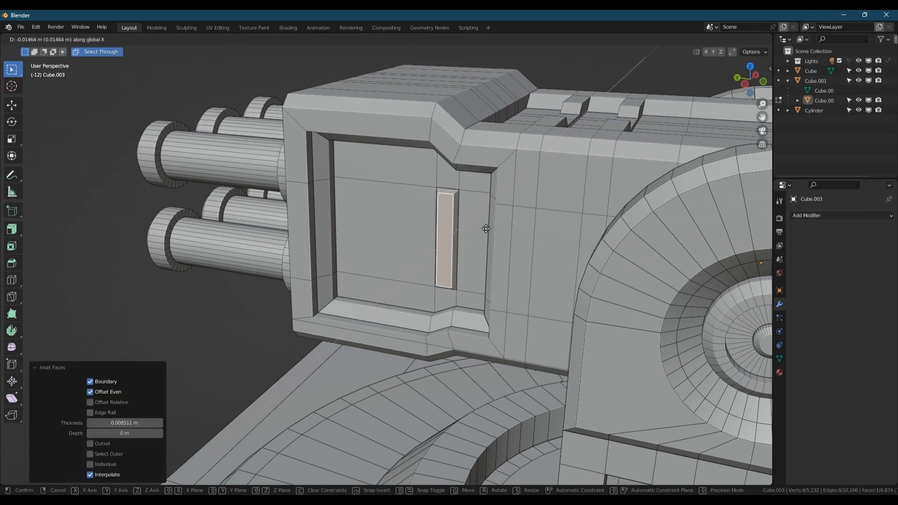
click(470, 299)
middle_drag(473, 297, 406, 231)
key(s)
key(y)
click(544, 234)
scroll(420, 236, down, 2)
key(Tab)
scroll(403, 232, down, 5)
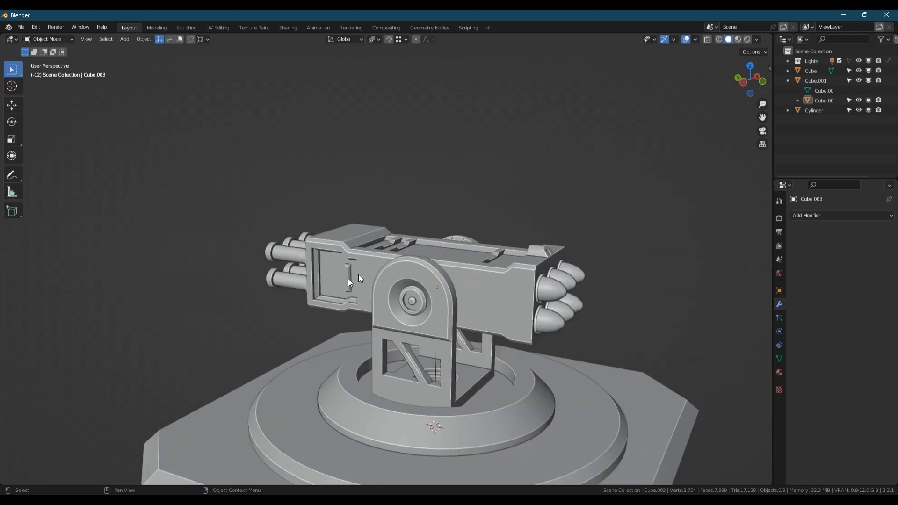
Step: Inset the row of top faces at the launcher box's tube end by about 0.015 m, then inset again by about 0.027 m
middle_drag(359, 274, 369, 247)
scroll(347, 255, up, 3)
click(323, 224)
key(Tab)
scroll(323, 223, up, 3)
click(341, 249)
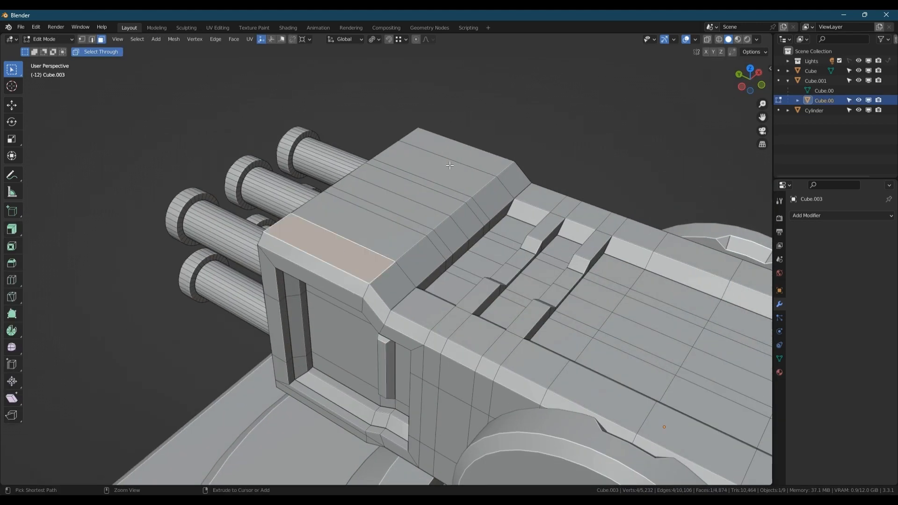
ctrl+click(432, 155)
middle_drag(438, 187, 475, 258)
key(i)
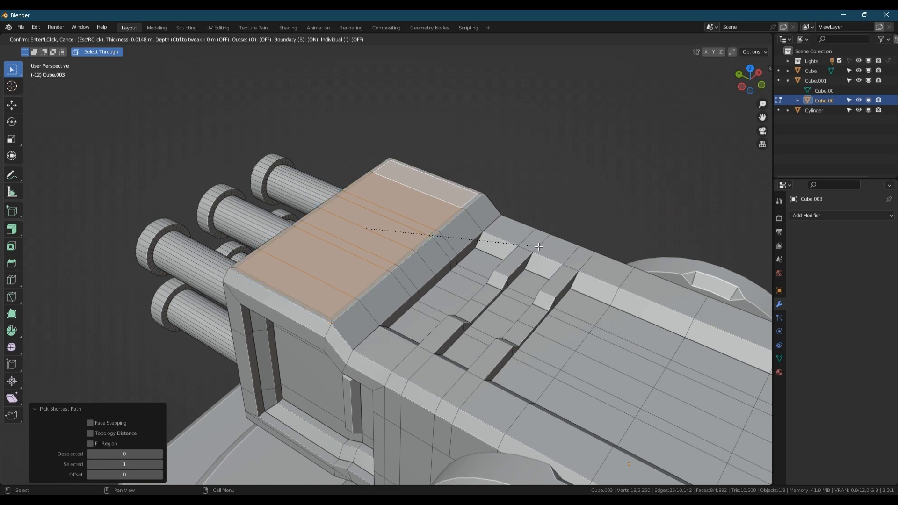
click(539, 247)
key(i)
click(550, 246)
Step: Scale the inner top faces to 0.716 along Y and raise them about 0.03 m along Z
key(s)
key(y)
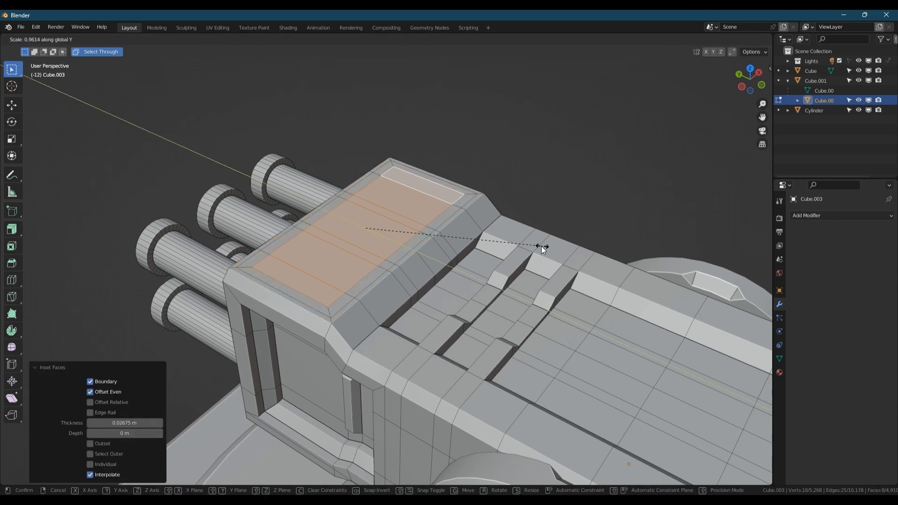
click(497, 238)
key(g)
key(z)
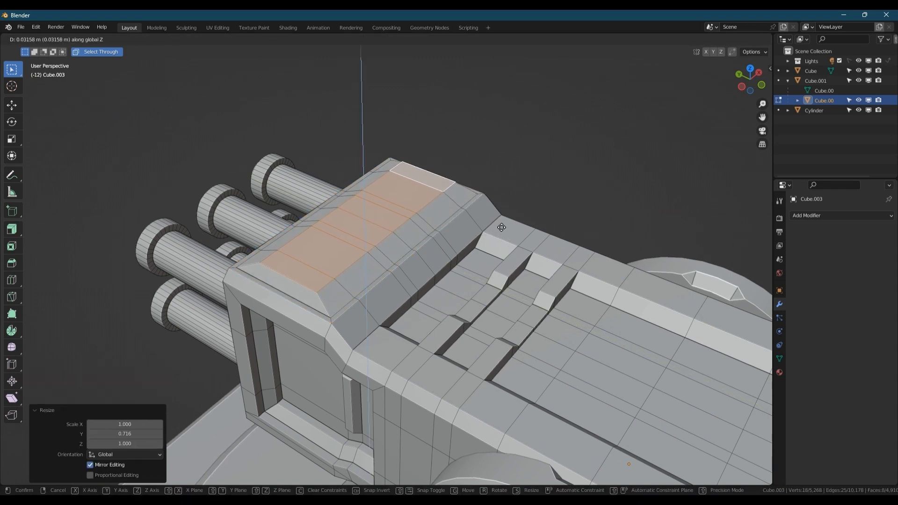
click(502, 227)
Step: Merge the stray vertices along the launcher box's top edge above the tubes with their neighbouring edge-loop vertices
middle_drag(372, 239, 284, 269)
key(1)
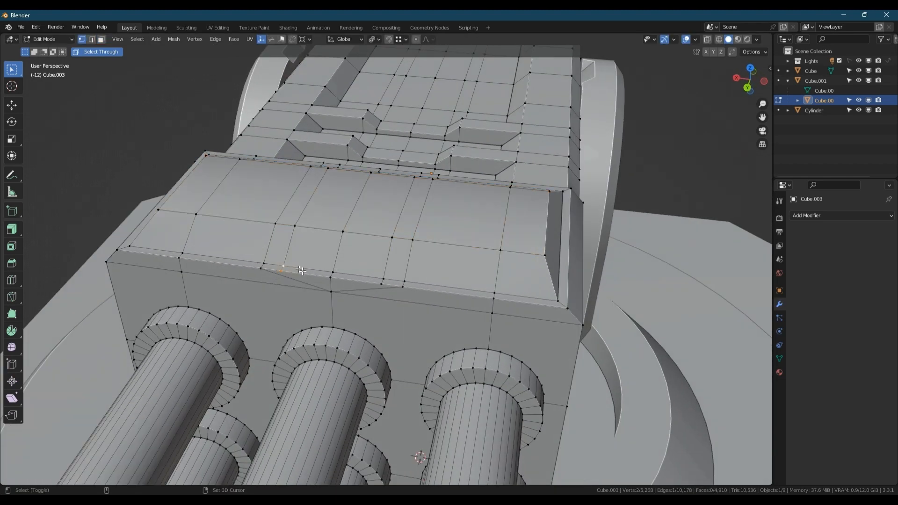
key(m)
click(331, 279)
key(m)
click(344, 271)
middle_drag(343, 271, 304, 252)
Step: Select the row of raised faces on top of the launcher box's tube end and scale it along X
click(255, 325)
ctrl+click(443, 269)
key(s)
key(x)
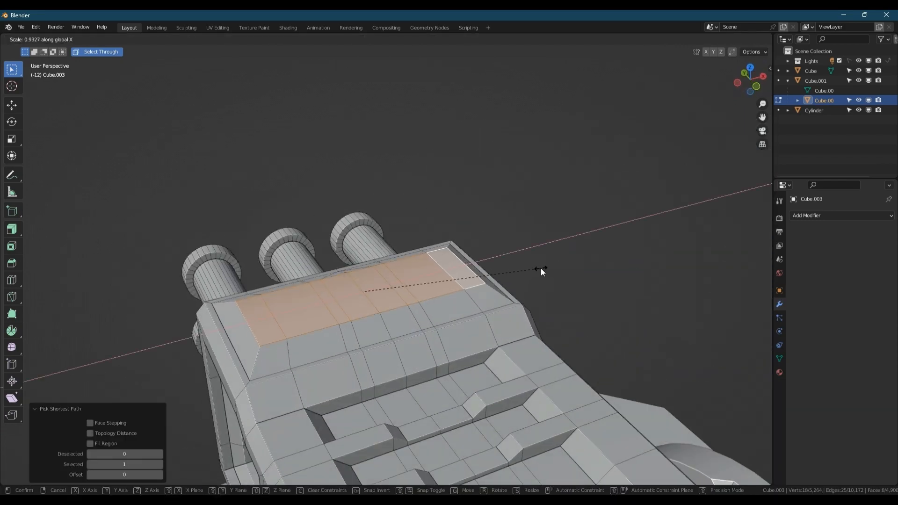
click(559, 269)
Step: Lower the middle edges along the launcher box's underside at the tube end by about 0.08 m along Z
middle_drag(560, 270, 538, 243)
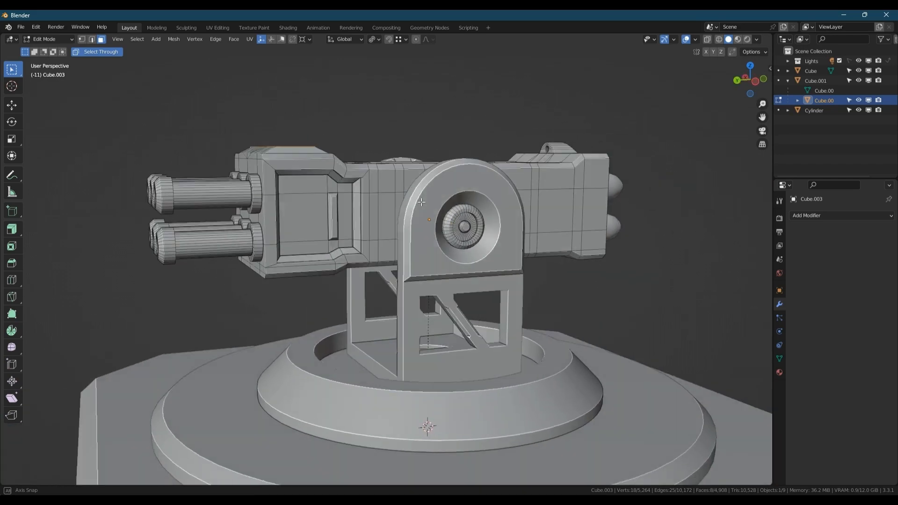
middle_drag(422, 202, 449, 180)
scroll(257, 256, up, 3)
middle_drag(257, 255, 253, 246)
scroll(252, 242, up, 2)
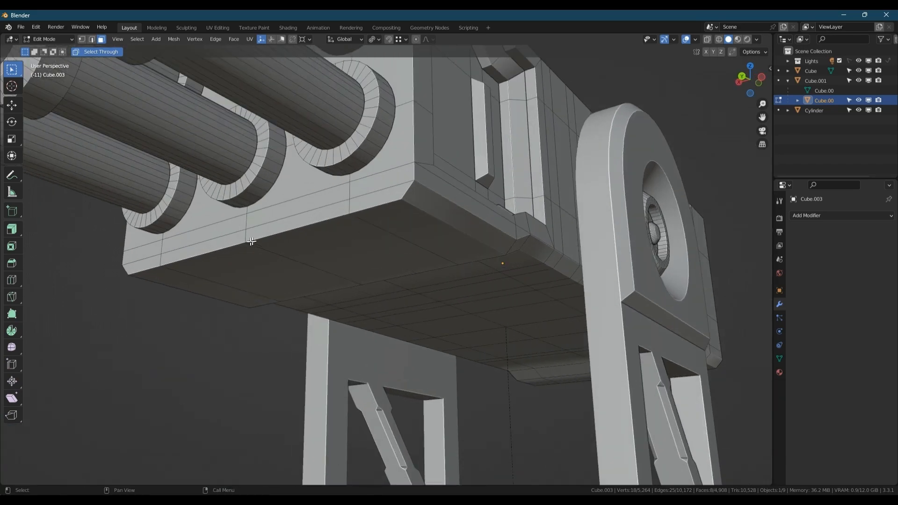
ctrl+click(247, 241)
key(g)
key(z)
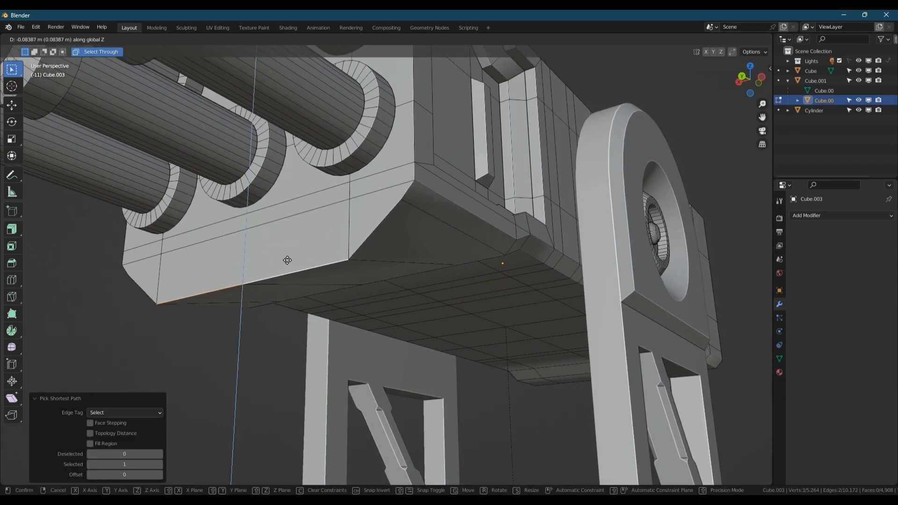
click(286, 257)
middle_drag(286, 258, 323, 228)
middle_drag(287, 218, 302, 237)
key(Tab)
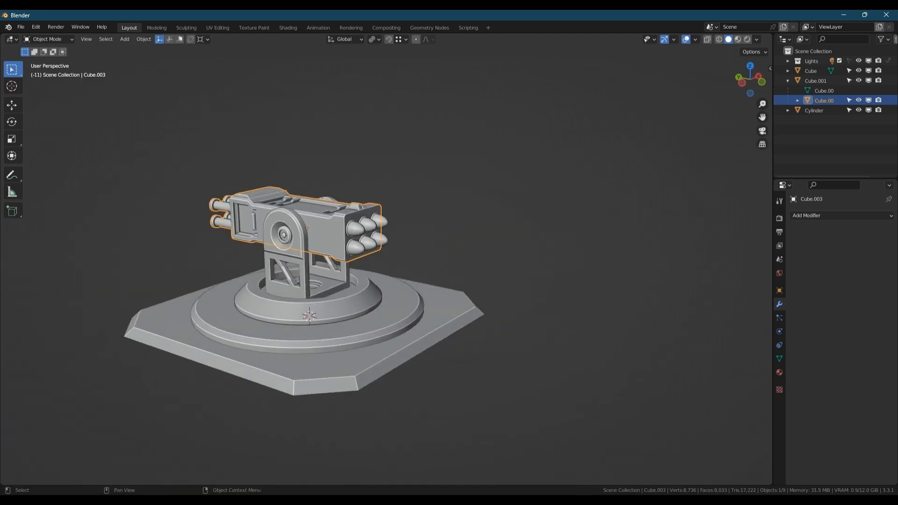
Step: Duplicate the triangular face at the base plate's front corner in place, separate it into its own object and select it
click(452, 244)
middle_drag(452, 245, 448, 262)
click(328, 370)
key(Tab)
scroll(330, 356, up, 1)
middle_drag(333, 349, 263, 397)
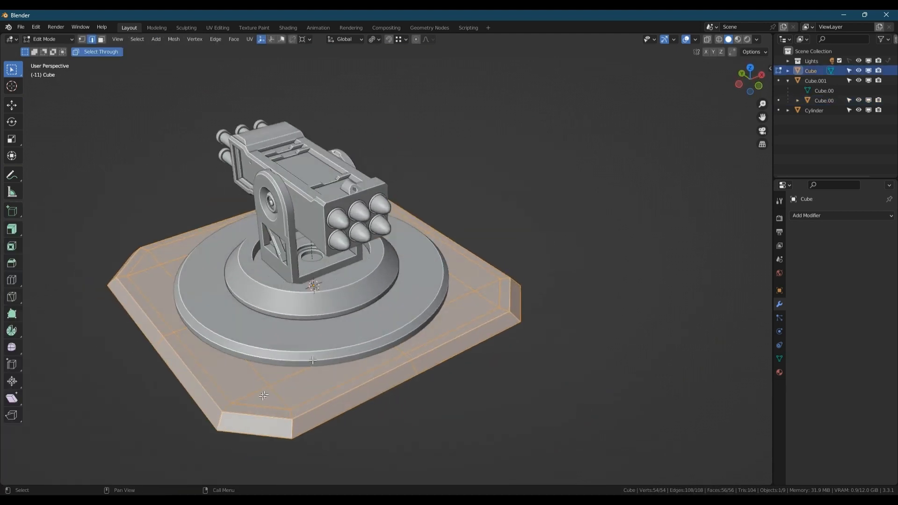
key(3)
click(263, 397)
key(shift+d)
key(Escape)
key(p)
click(280, 331)
key(Tab)
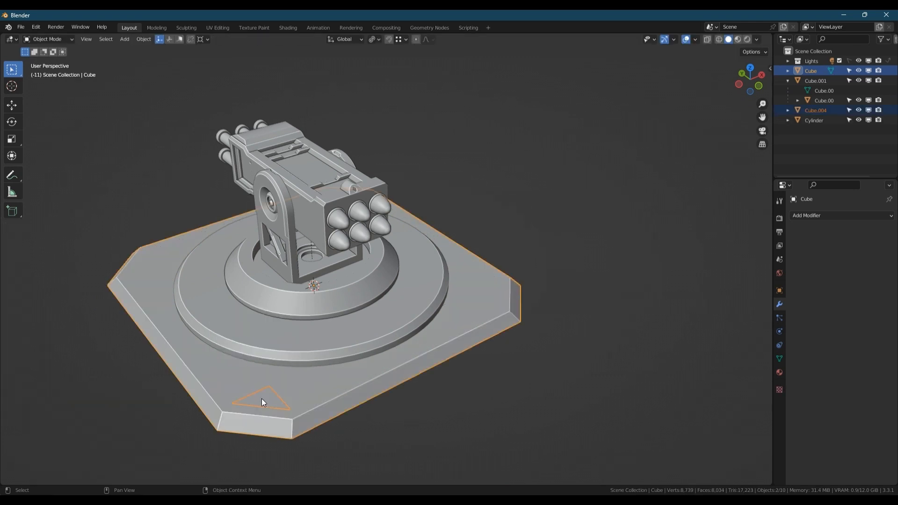
click(262, 399)
scroll(271, 395, up, 3)
key(Tab)
key(Tab)
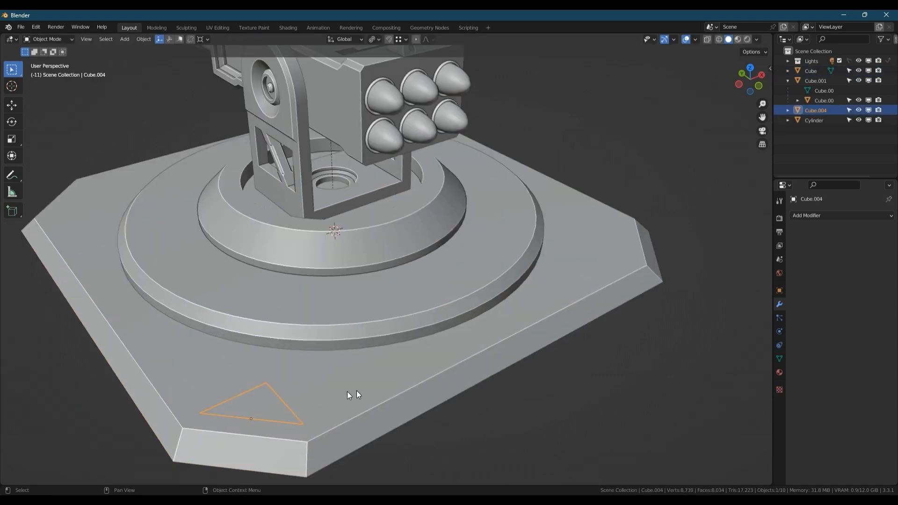
middle_drag(356, 391, 307, 402)
key(a)
key(alt+a)
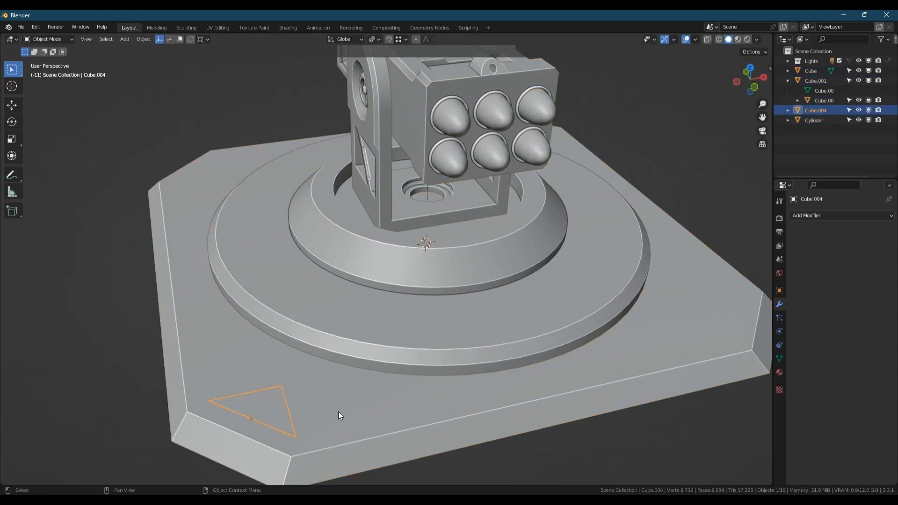
key(Tab)
key(s)
click(353, 402)
middle_drag(353, 402, 299, 399)
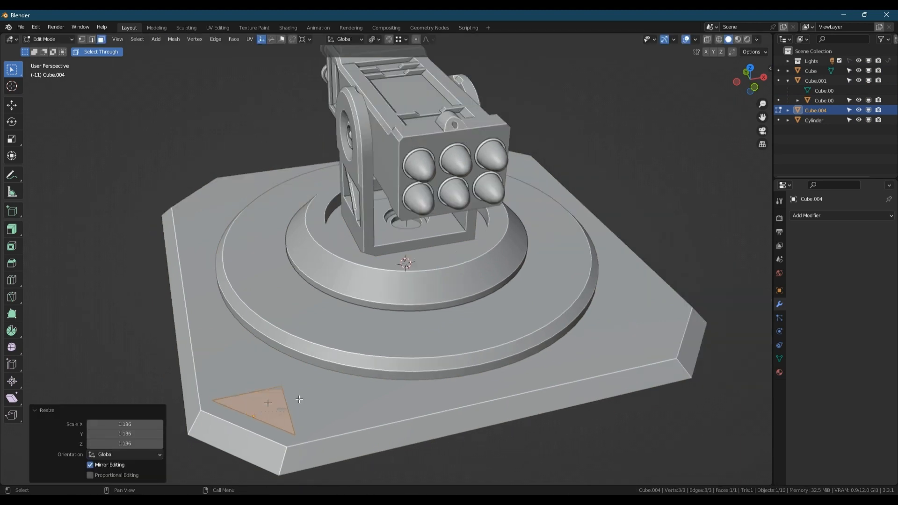
key(ctrl+z)
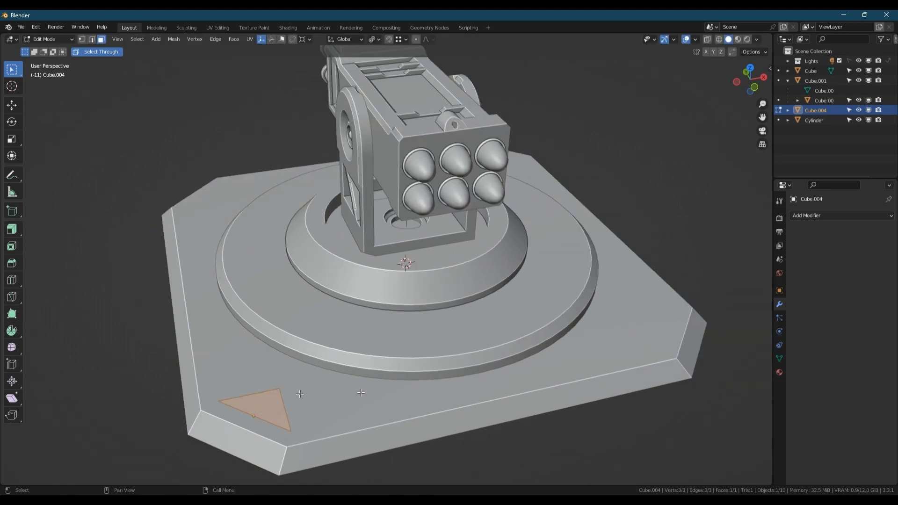
Step: In top view, apply all transforms to the triangle and scale it toward the base plate's centre
click(750, 68)
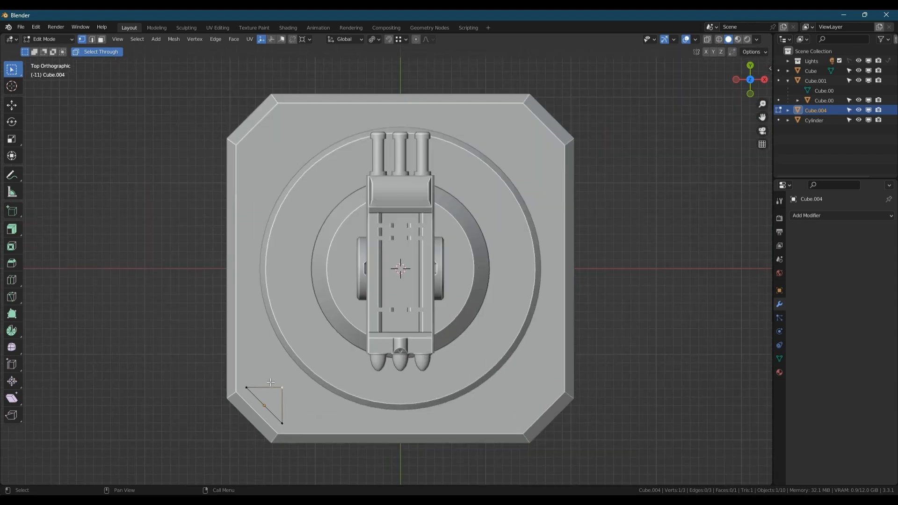
key(Tab)
key(ctrl+a)
click(347, 396)
key(s)
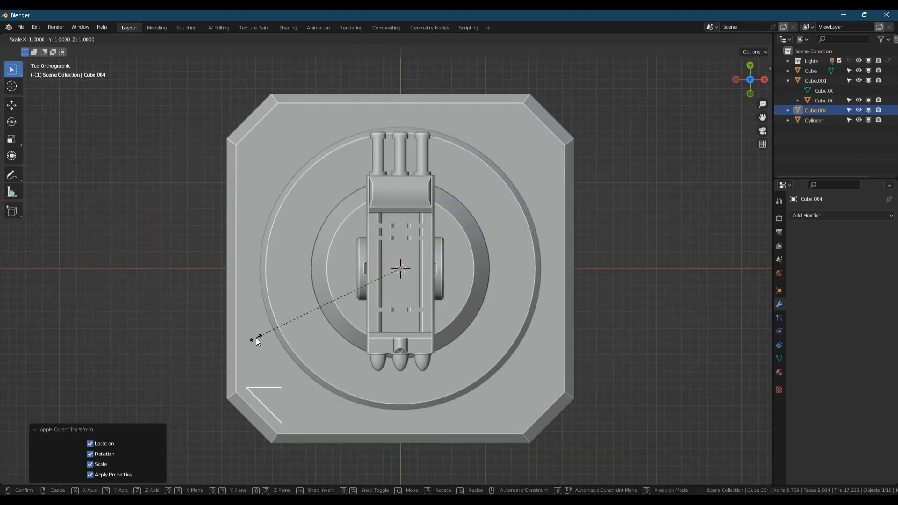
click(265, 335)
Step: Set the triangle's origin to its own centre and enlarge its face in Edit Mode
key(Tab)
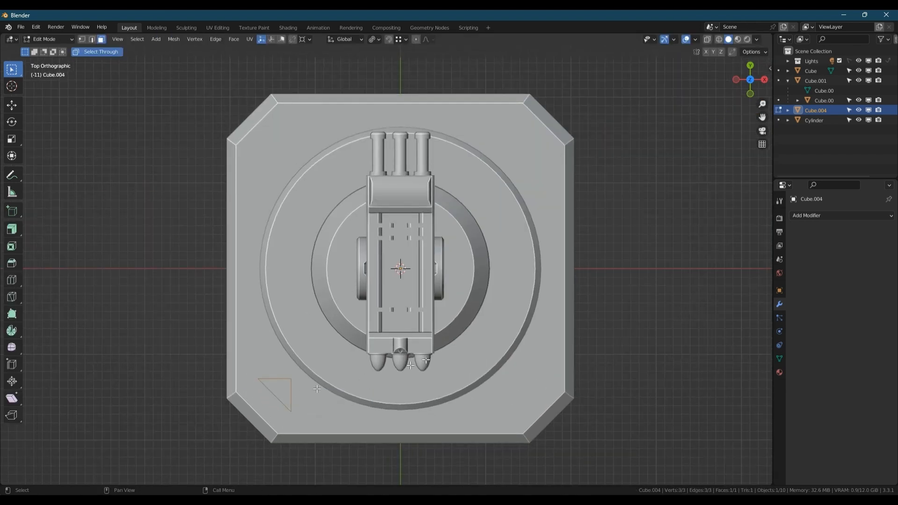
key(s)
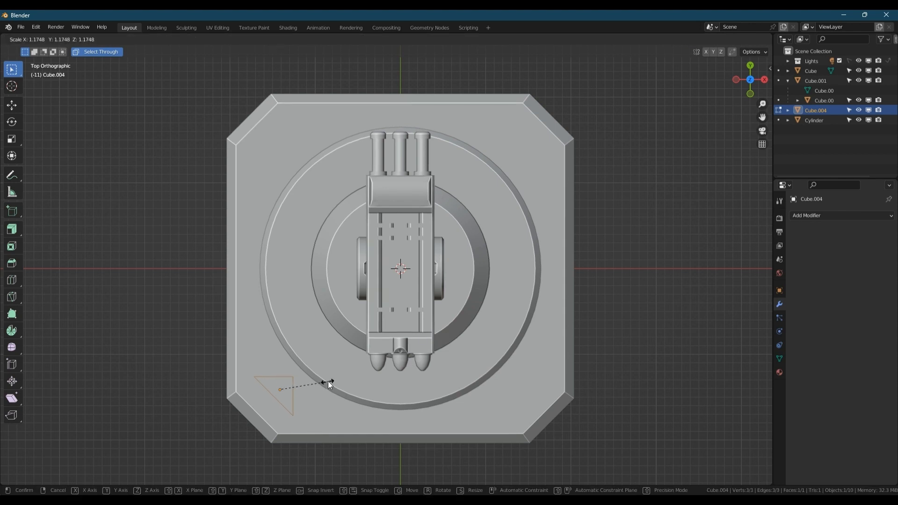
click(334, 379)
Step: Raise the triangle above the base plate along Z and extrude its face upward into a prism
middle_drag(304, 404, 314, 337)
scroll(303, 393, up, 3)
key(Tab)
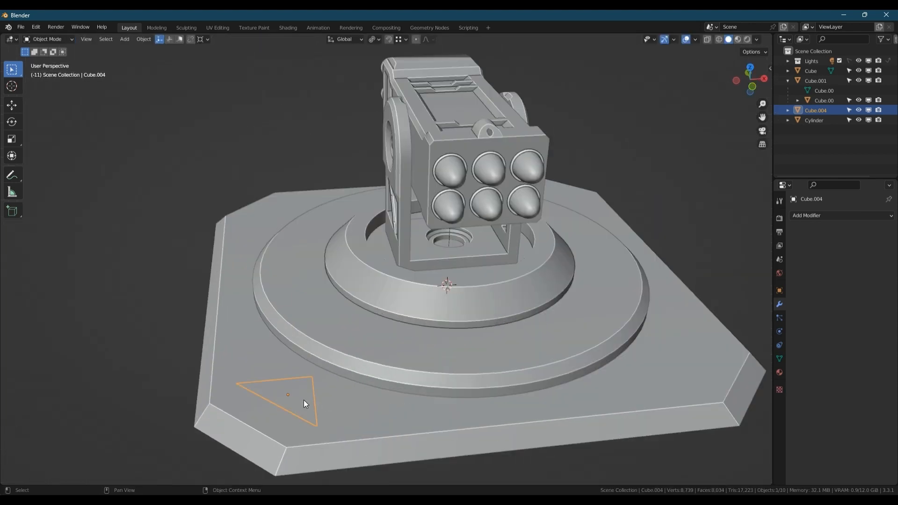
key(g)
key(z)
click(313, 327)
key(Tab)
key(e)
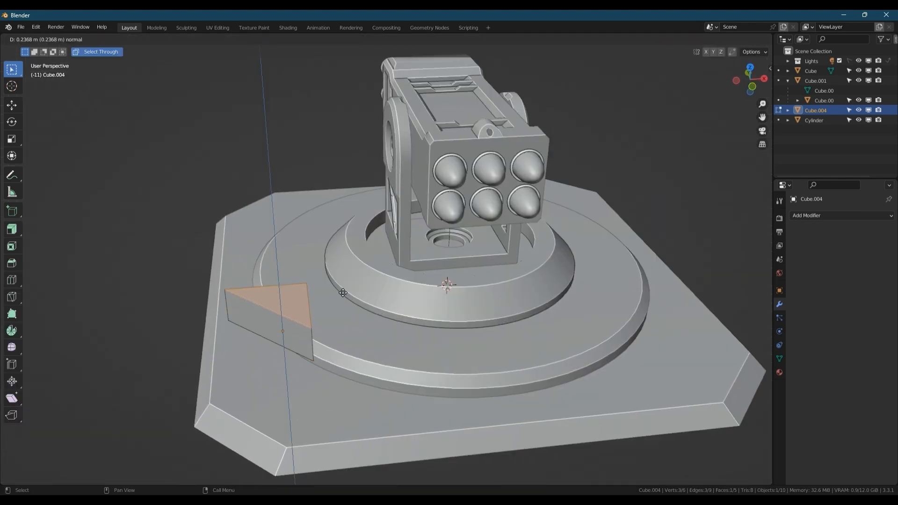
click(352, 278)
Step: Bevel the prism's vertical edges about 0.15 m with 6 segments and merge its vertices by distance
key(2)
click(312, 335)
click(89, 475)
middle_drag(225, 356, 350, 329)
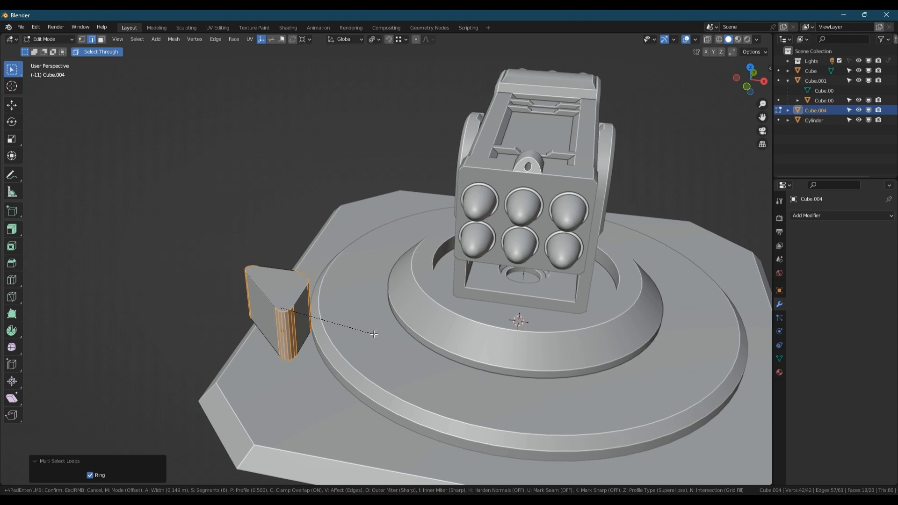
click(377, 336)
key(1)
click(345, 370)
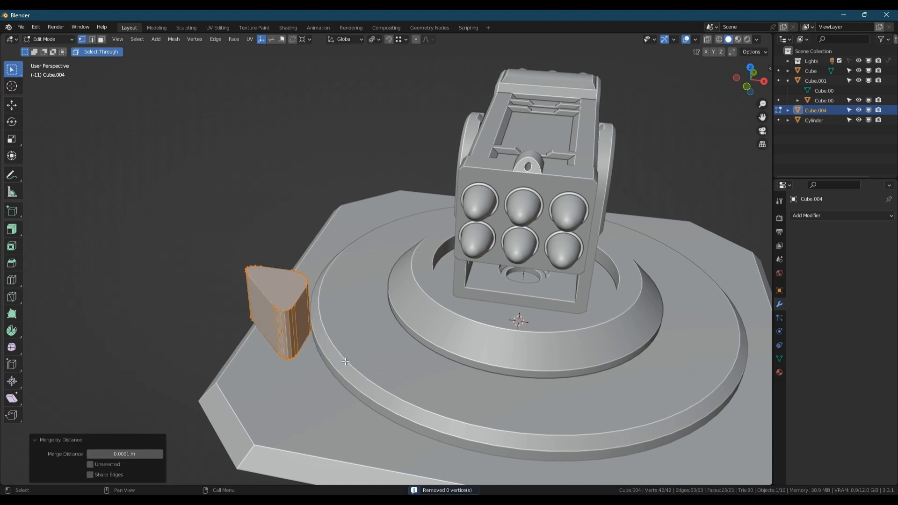
Step: Shade the rounded prism smooth with Auto Smooth at an angle of 39.4°
key(Tab)
right_click(268, 287)
click(249, 258)
scroll(282, 312, up, 2)
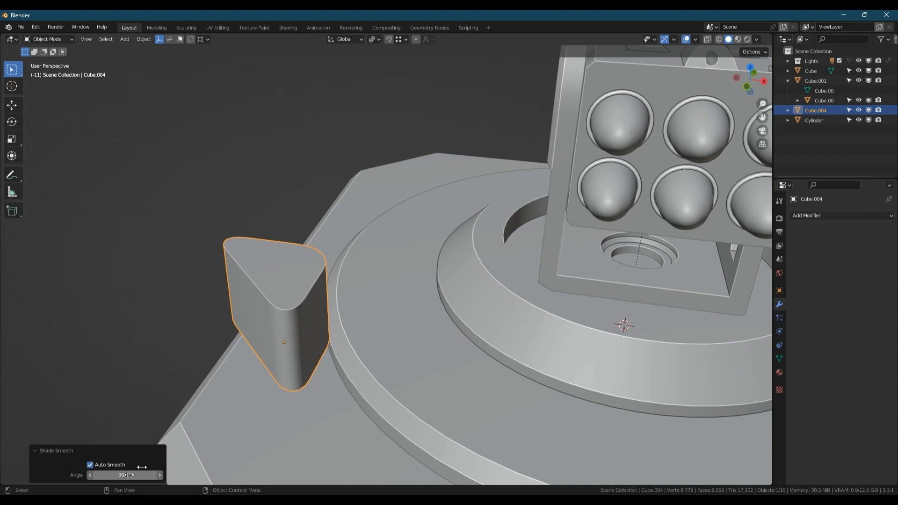
middle_drag(220, 332, 268, 305)
scroll(266, 313, down, 3)
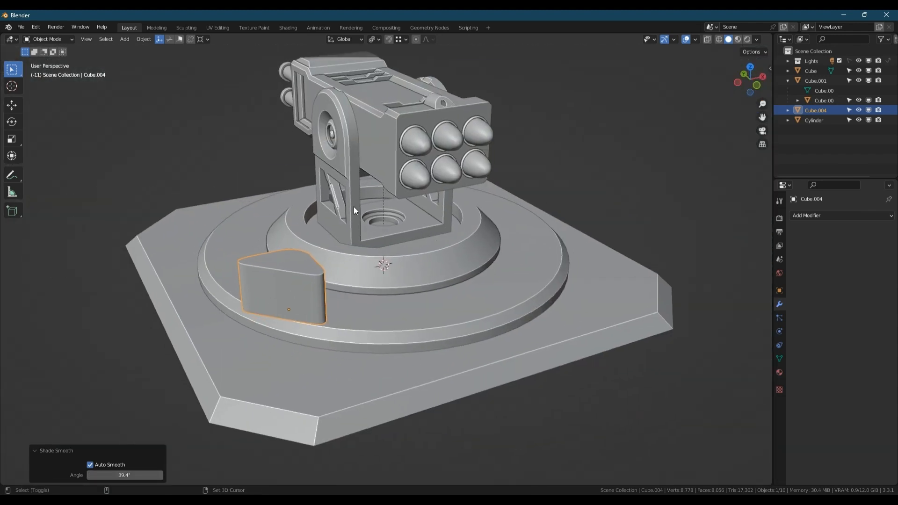
Step: Check the normals of all objects with the Face Orientation overlay, then switch the overlay off
key(z)
click(312, 85)
key(z)
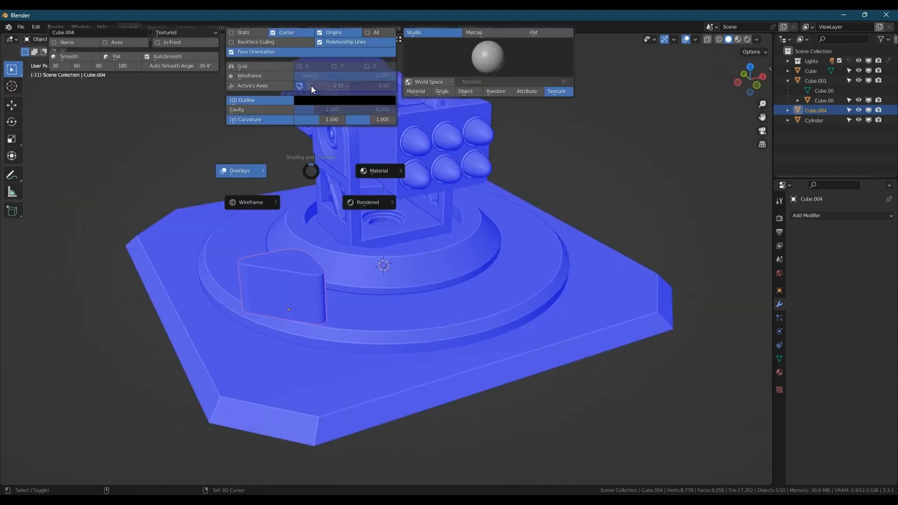
click(257, 51)
Step: Add a Boolean Difference to the base plate using the rounded triangular prism as the cutter
shift+click(301, 368)
key(ctrl+shift+b)
click(256, 434)
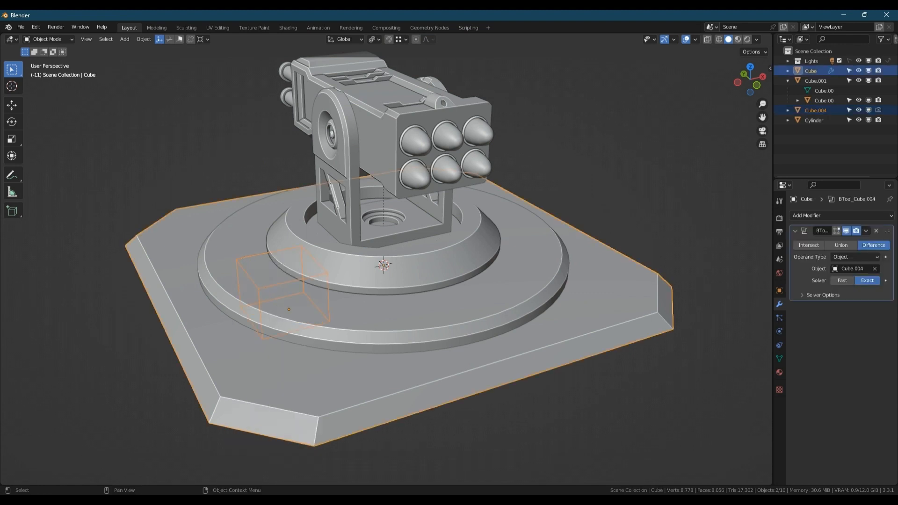
Step: Lower the rounded triangular cutter about 0.68 m along Z so it cuts through the base plate's corner
click(264, 287)
key(g)
key(z)
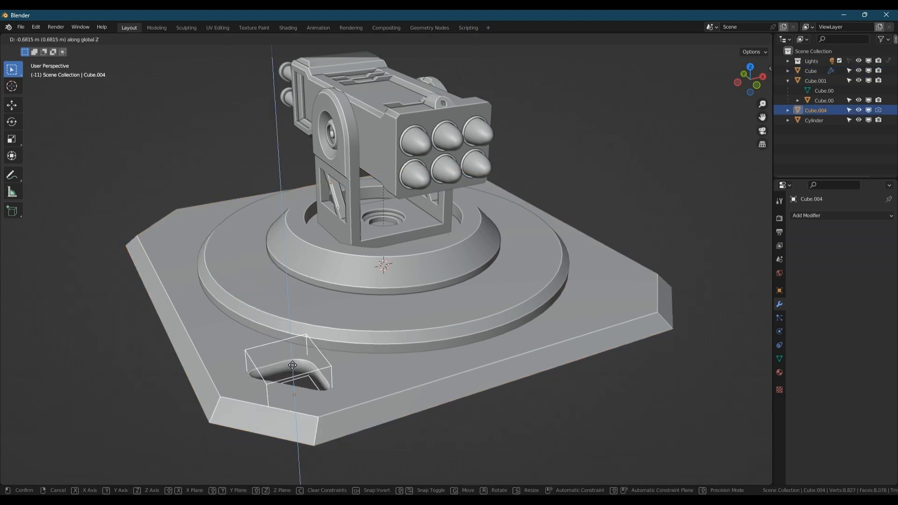
click(293, 365)
middle_drag(293, 366, 333, 386)
scroll(284, 375, up, 3)
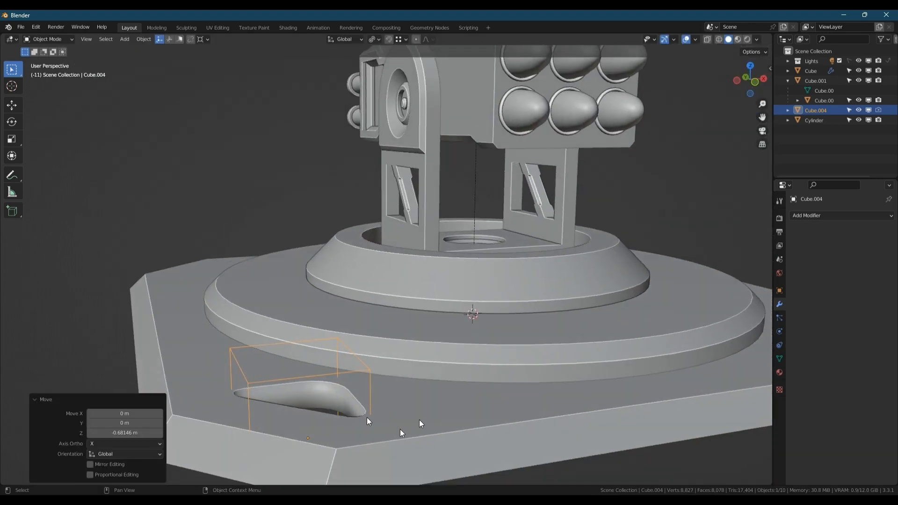
Step: Apply the Boolean on the base plate and shade the plate smooth
click(428, 420)
key(ctrl+shift+b)
click(396, 451)
right_click(349, 401)
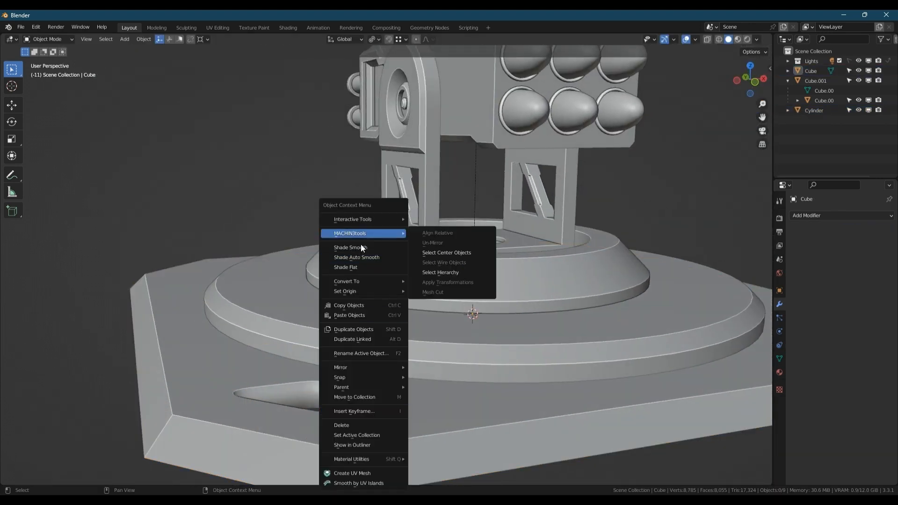
click(153, 354)
right_click(153, 354)
click(180, 260)
Step: Check the new corner hole in the base plate's mesh and merge all of the plate's vertices by distance
middle_drag(326, 385, 307, 399)
scroll(307, 399, down, 3)
key(Tab)
scroll(300, 409, up, 2)
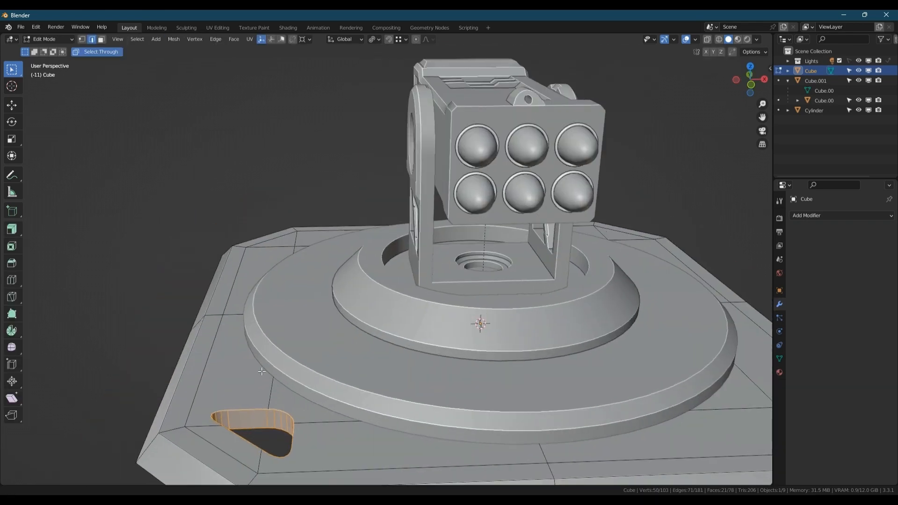
middle_drag(281, 365, 255, 402)
scroll(252, 281, up, 1)
double_click(257, 283)
middle_drag(257, 323, 271, 302)
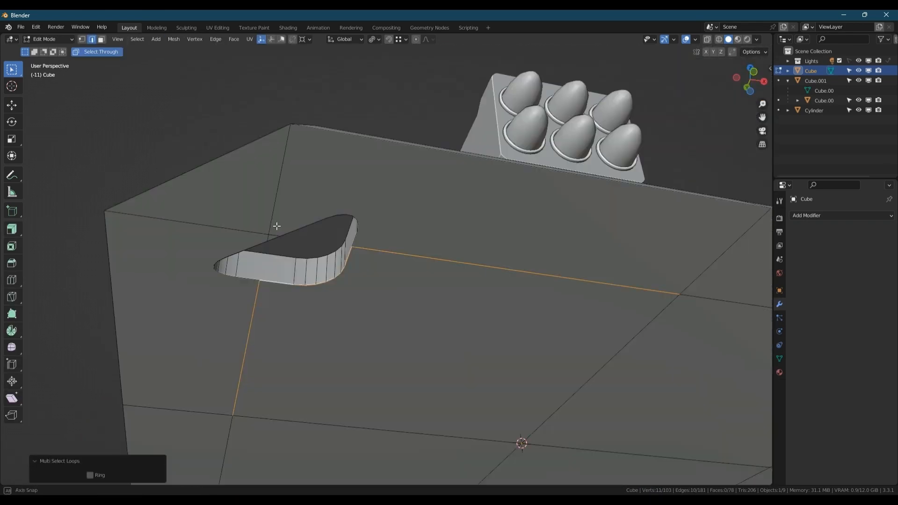
key(3)
click(265, 277)
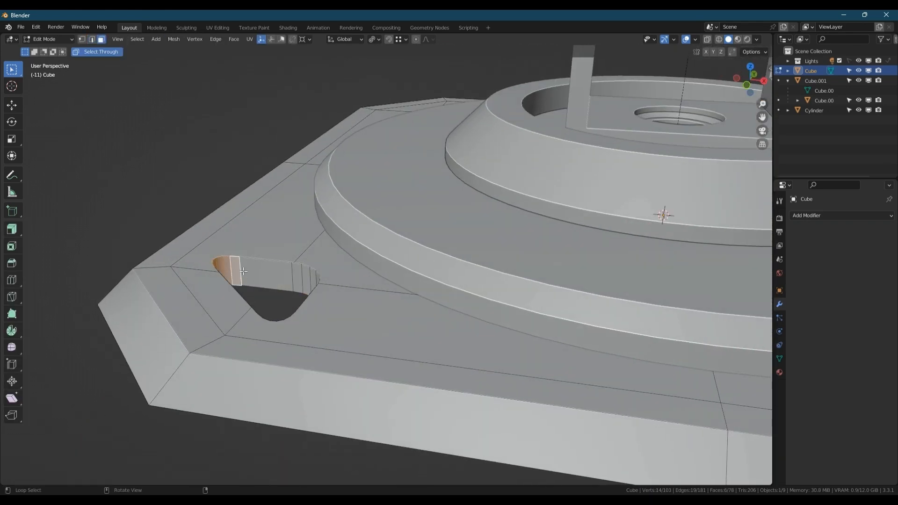
key(a)
key(m)
click(281, 275)
Step: Select the lower edge loop of the corner hole and scale it to about 0.63, adjusting it with a second scale
scroll(267, 276, up, 2)
middle_drag(278, 261, 328, 173)
key(1)
click(267, 276)
ctrl+click(361, 266)
ctrl+click(407, 195)
middle_drag(417, 148, 319, 190)
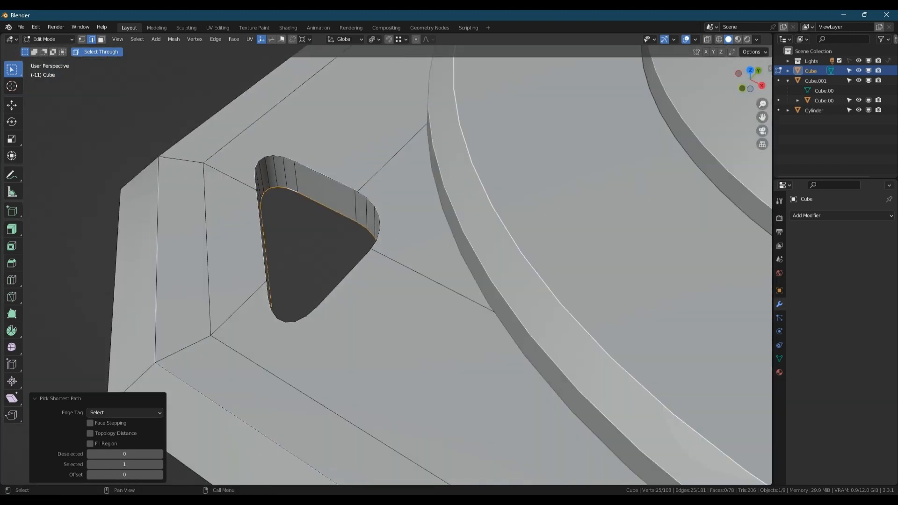
key(s)
click(431, 247)
middle_drag(432, 246, 394, 250)
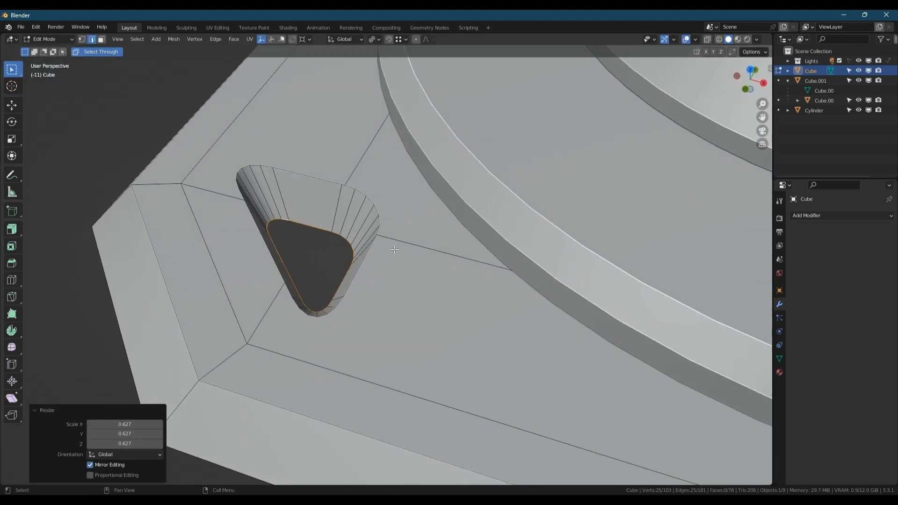
key(s)
click(437, 243)
Step: Examine the tapered corner hole from several angles in both object and edit mode
scroll(178, 264, down, 6)
key(Tab)
middle_drag(253, 271, 300, 260)
scroll(300, 261, down, 3)
middle_drag(286, 321, 281, 243)
key(Tab)
scroll(277, 123, up, 6)
middle_drag(323, 111, 300, 228)
scroll(290, 224, down, 2)
key(Tab)
scroll(319, 189, down, 5)
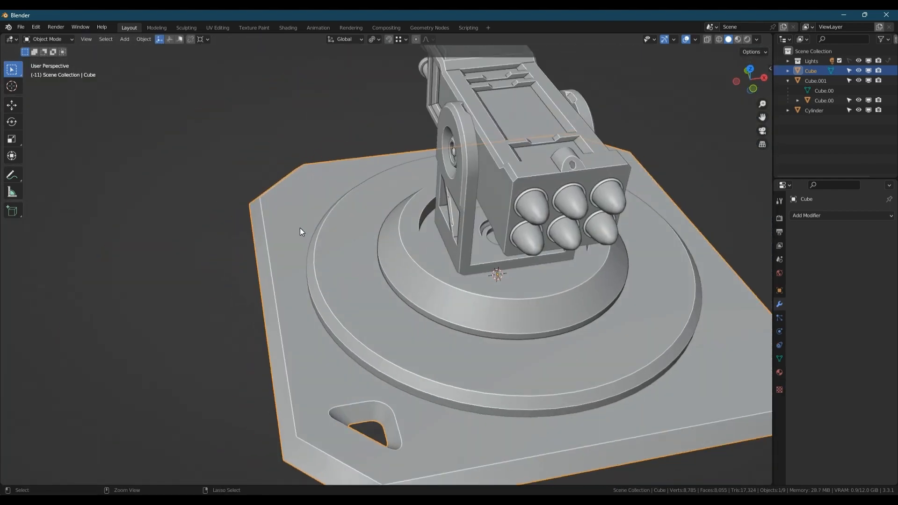
Step: Mirror the base plate on X and Y with bisect and flip enabled on both axes, and apply the modifier
click(841, 216)
click(718, 319)
click(839, 257)
click(839, 265)
click(853, 246)
click(855, 255)
click(856, 264)
middle_drag(692, 267, 655, 266)
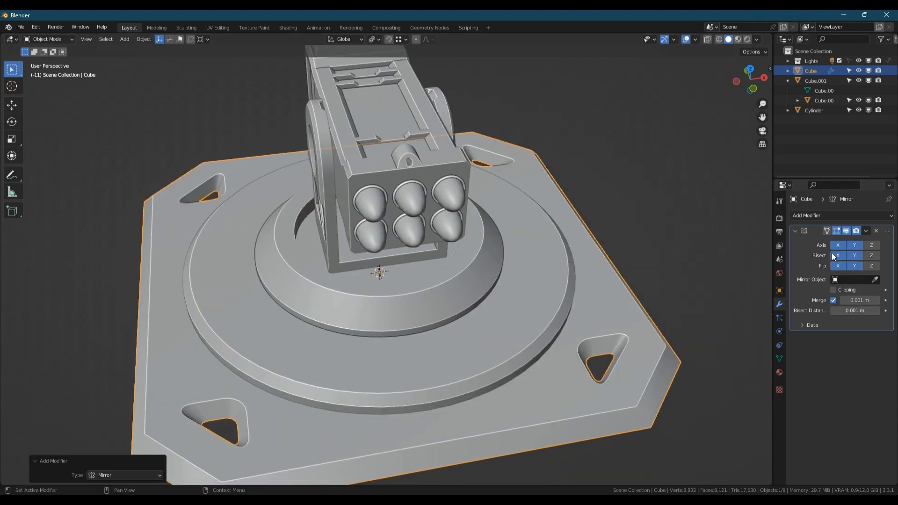
key(ctrl+a)
Step: Try tilting the launcher box upward about the X axis, and undo the rotation
scroll(489, 221, down, 3)
middle_drag(489, 221, 538, 194)
click(471, 168)
key(r)
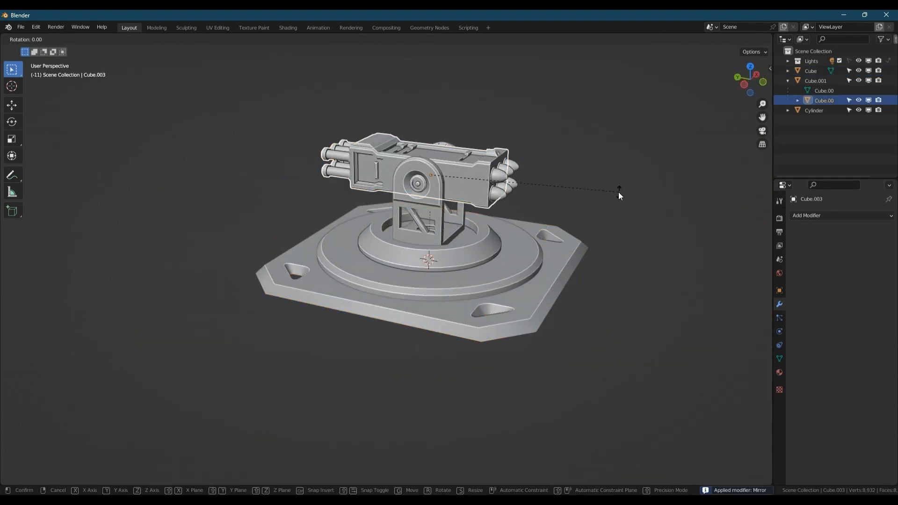
key(x)
click(589, 133)
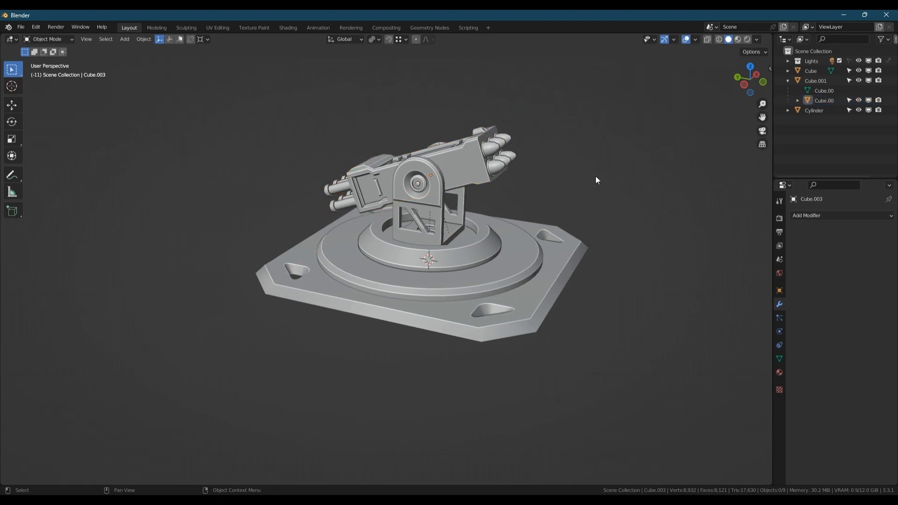
scroll(596, 176, up, 2)
middle_drag(595, 176, 568, 209)
key(ctrl+z)
key(ctrl+z)
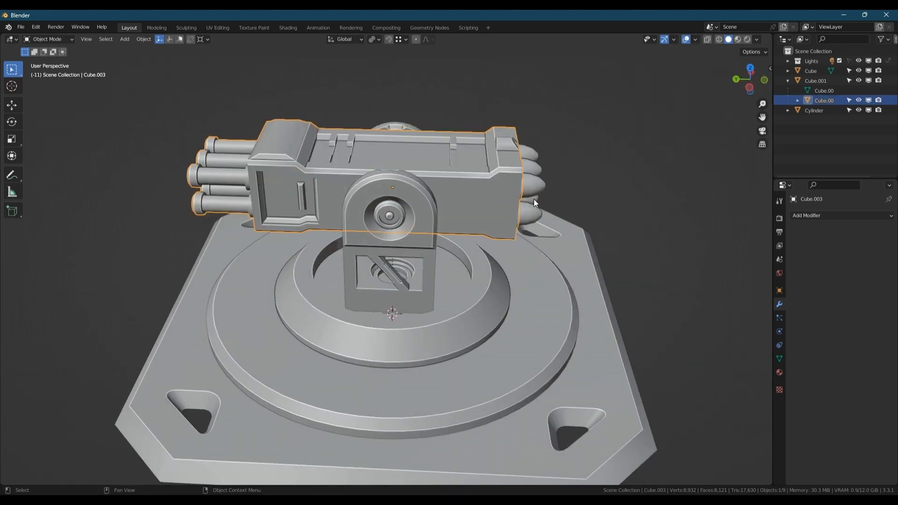
Step: Extrude the side face near the launcher box's front about 0.036 m and scale it to 0.702 along Z
scroll(499, 193, up, 4)
middle_drag(496, 190, 435, 223)
key(Tab)
key(3)
click(461, 206)
middle_drag(461, 206, 427, 222)
key(e)
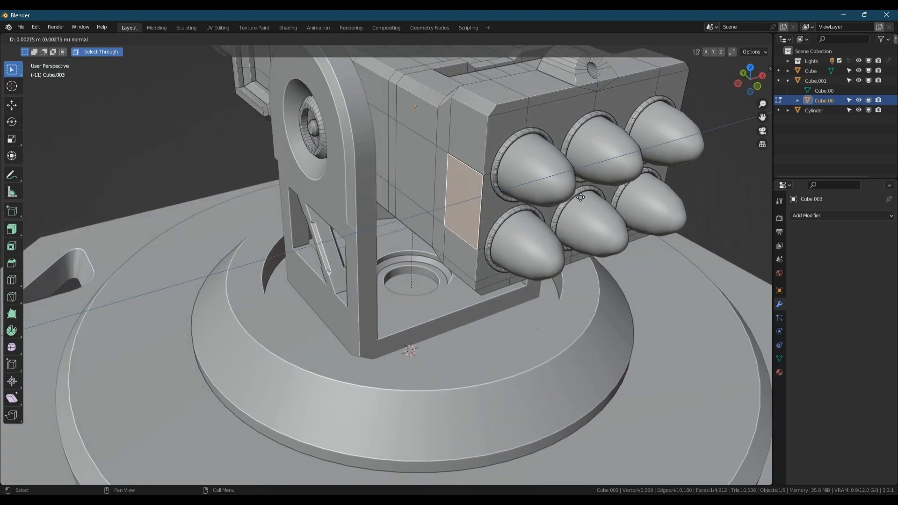
click(573, 199)
key(s)
key(z)
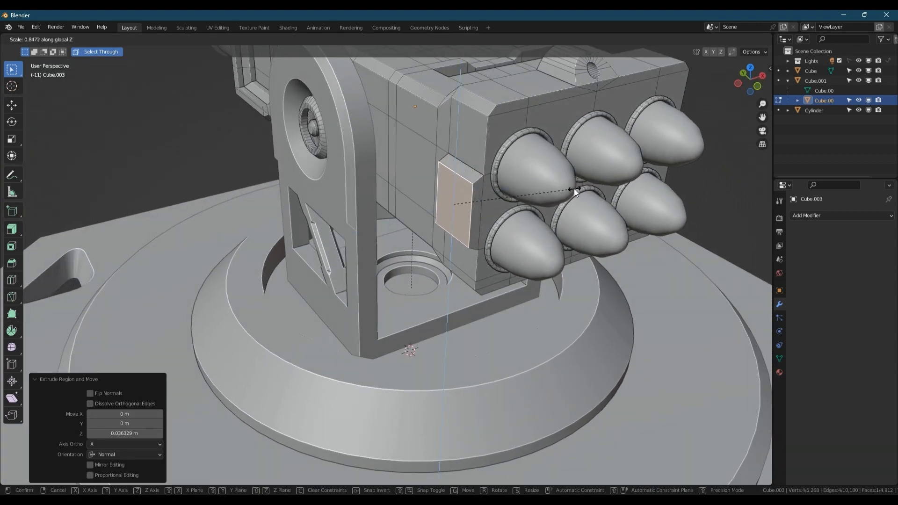
click(554, 193)
middle_drag(480, 191, 565, 183)
scroll(445, 189, up, 1)
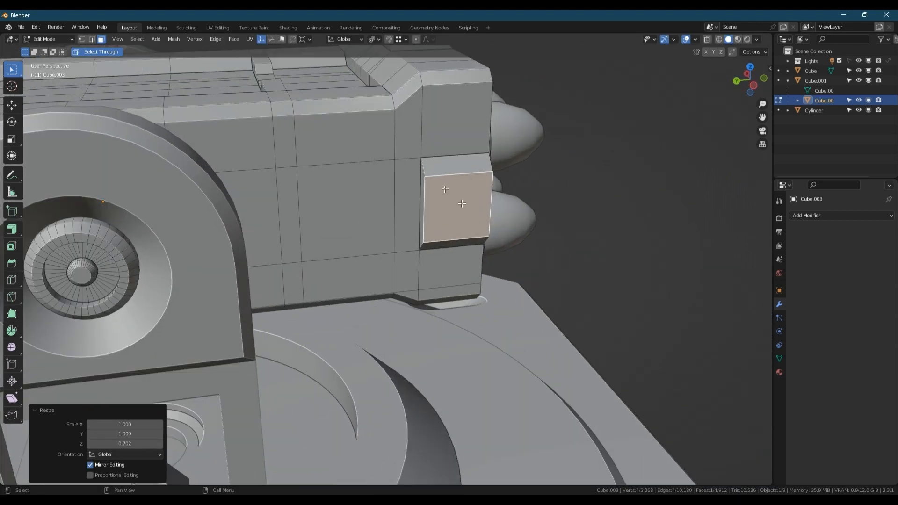
Step: Add a centred loop cut around the launcher front through the raised block and bevel it about 0.024 m wide
middle_drag(476, 199, 430, 224)
key(ctrl+r)
click(430, 224)
right_click(429, 224)
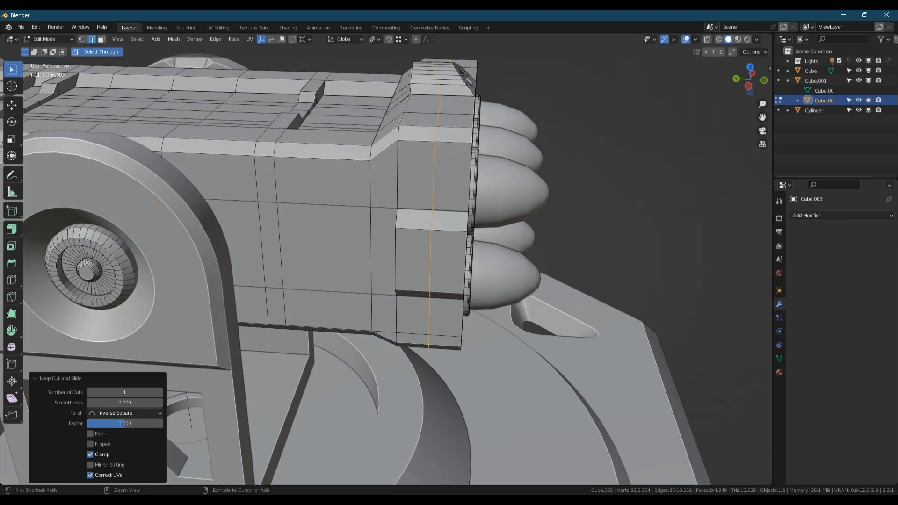
key(ctrl+b)
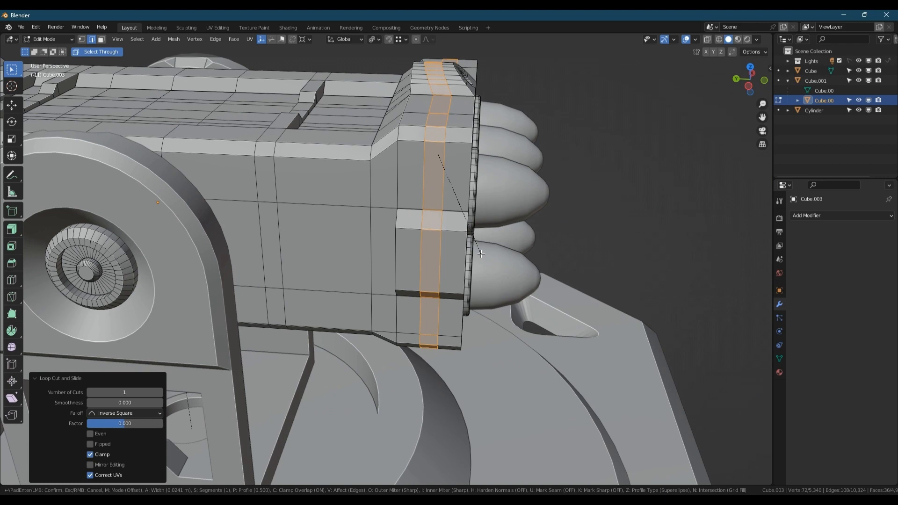
click(481, 254)
Step: Delete the middle strip of faces on the raised block to split it into two blocks
click(430, 226)
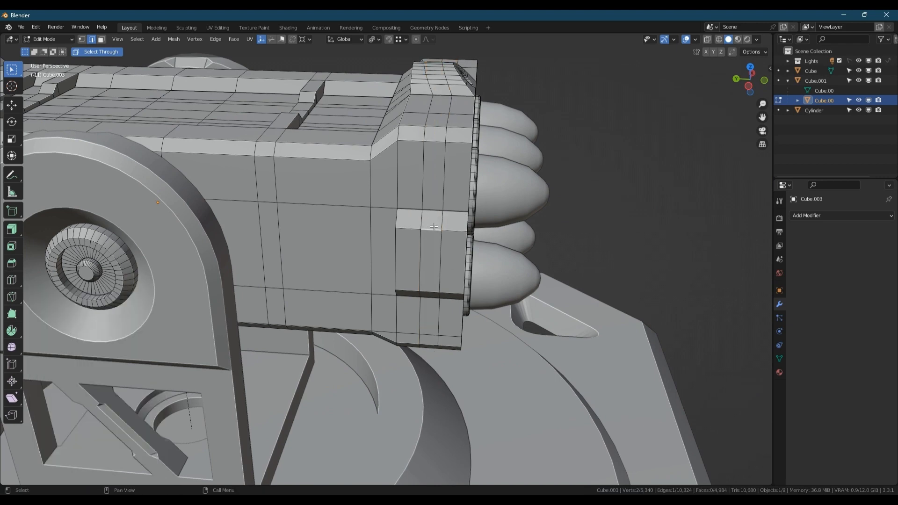
key(3)
click(431, 222)
middle_drag(431, 222, 436, 196)
ctrl+click(432, 300)
key(x)
key(f)
Step: Bridge and fill the openings left between the two raised blocks, closing the recess and the blocks' inner sides
middle_drag(443, 276, 428, 260)
key(2)
click(388, 243)
shift+click(389, 337)
right_click(430, 280)
click(433, 208)
scroll(378, 258, up, 3)
alt+click(377, 258)
alt+click(453, 275)
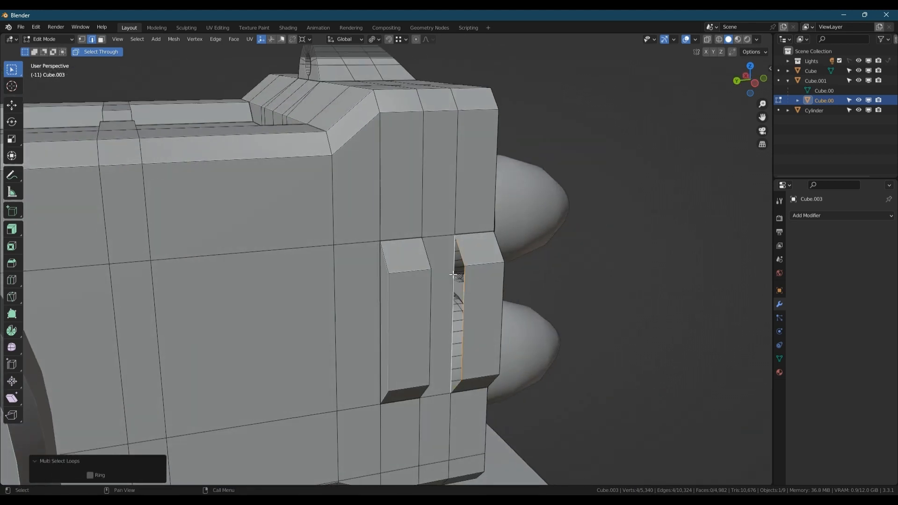
right_click(420, 227)
click(426, 218)
alt+click(432, 248)
key(f)
Step: Mirror the launcher box on X with bisect and flip enabled, and apply the modifier
scroll(433, 247, down, 4)
key(Tab)
key(q)
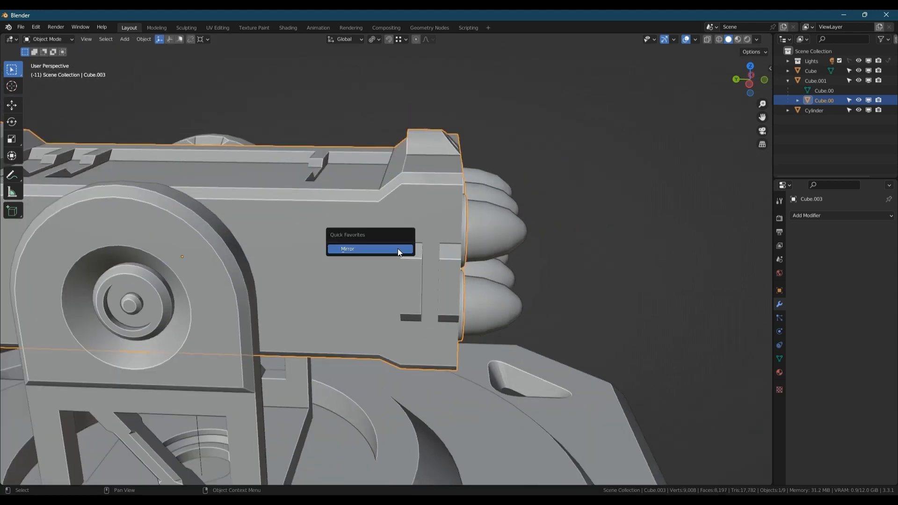
click(397, 248)
click(838, 254)
click(837, 262)
key(ctrl+a)
middle_drag(536, 240, 296, 238)
scroll(295, 238, up, 2)
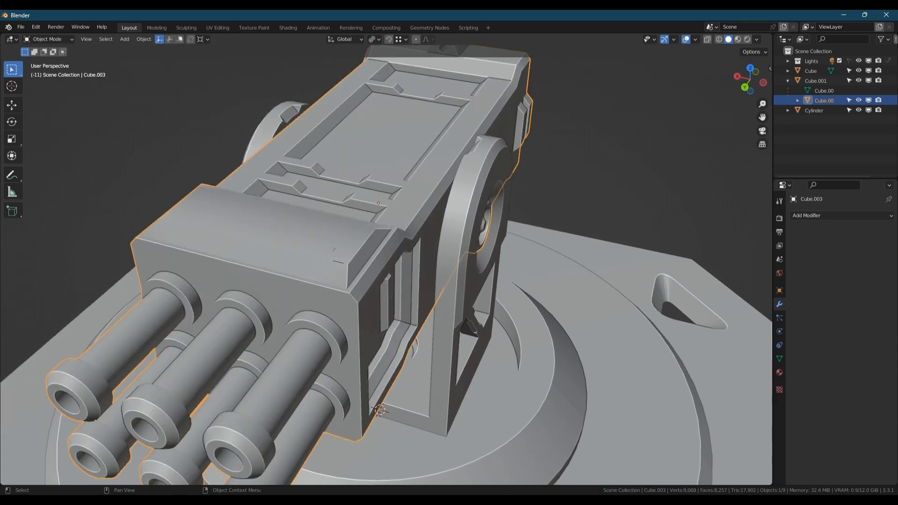
Step: Shade the launcher box smooth and set its Auto Smooth angle to 30°
click(779, 358)
right_click(337, 212)
click(337, 212)
middle_drag(337, 212, 303, 226)
scroll(241, 171, up, 4)
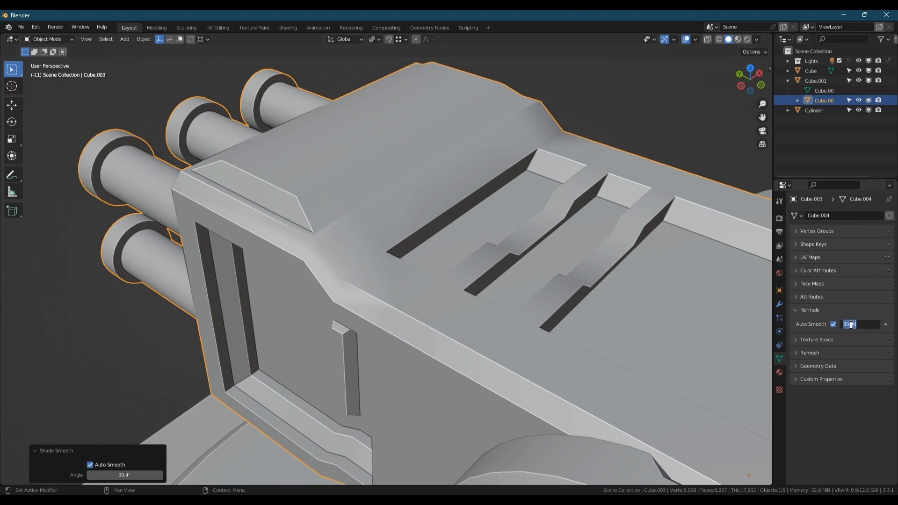
key(Return)
Step: Select the strip of faces across the top of the launcher's rear housing and raise it slightly
scroll(446, 260, down, 6)
middle_drag(446, 261, 239, 233)
key(Tab)
scroll(276, 247, up, 3)
scroll(290, 262, down, 2)
click(375, 280)
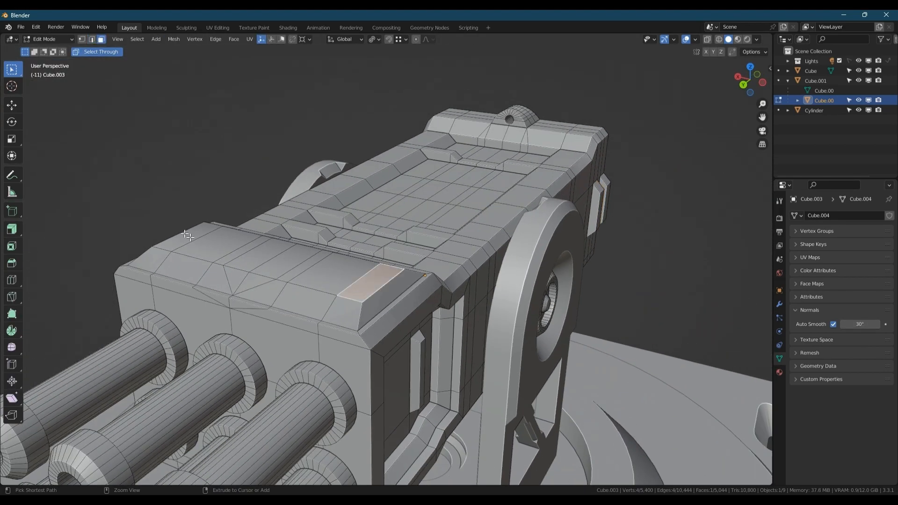
ctrl+click(188, 238)
key(g)
click(376, 272)
key(Tab)
scroll(375, 276, down, 2)
middle_drag(375, 276, 380, 297)
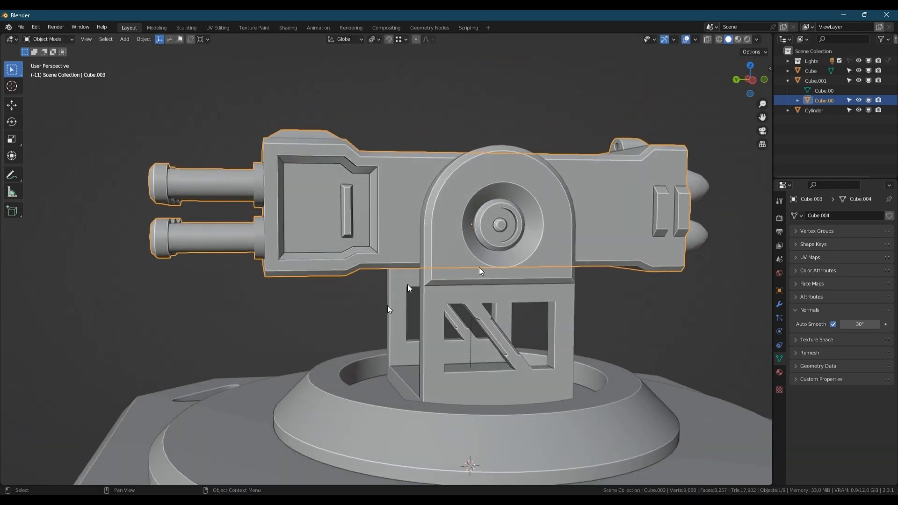
Step: Add a cube with the wireframe overlay on and move it up about 1.3 m to the launcher's pivot
click(386, 304)
middle_drag(386, 305, 456, 244)
key(shift+a)
click(515, 258)
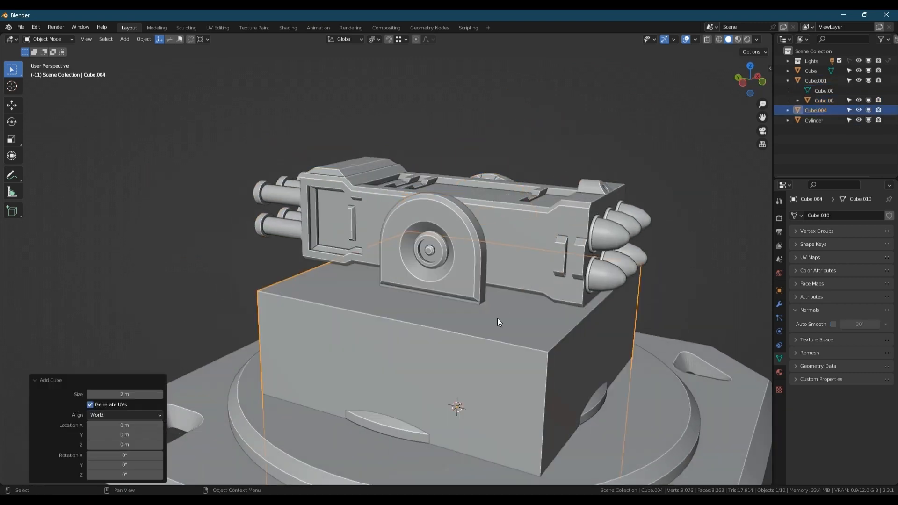
scroll(448, 276, up, 3)
key(shift+z)
key(g)
key(z)
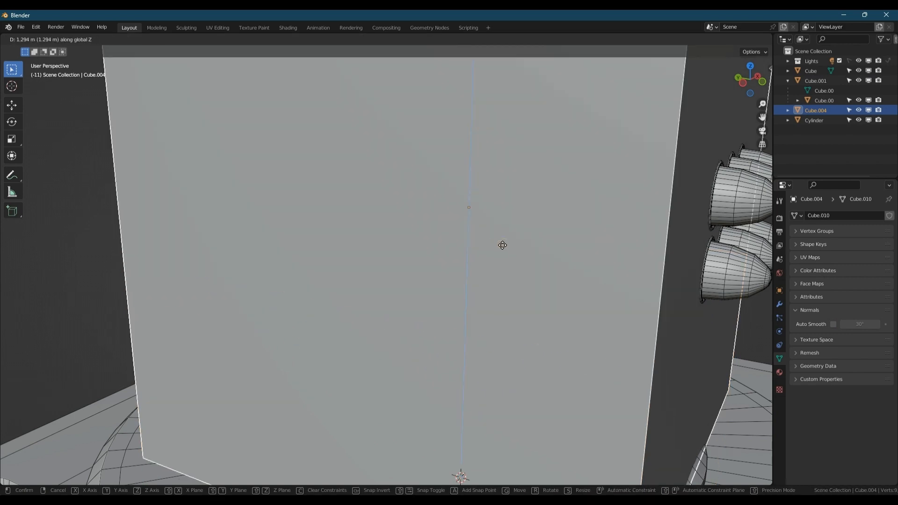
click(501, 245)
Step: Scale the cube down and stretch it by 7.38 along X so it passes through both pivot brackets
key(s)
click(500, 212)
key(s)
key(x)
click(46, 335)
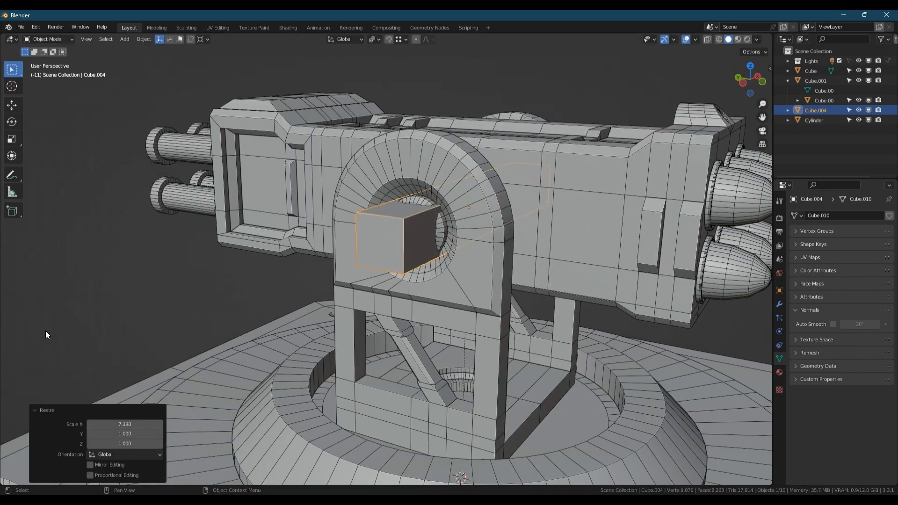
Step: Flatten the cube to 0.366 along Z, widen it by -2.246 along Y, and thin it to 0.723 along Z
scroll(447, 230, up, 3)
key(s)
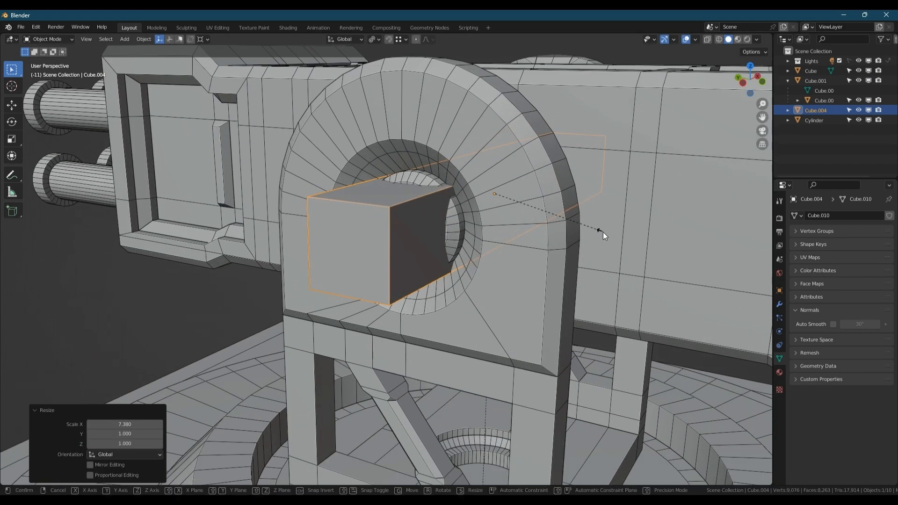
key(z)
click(523, 226)
key(s)
key(y)
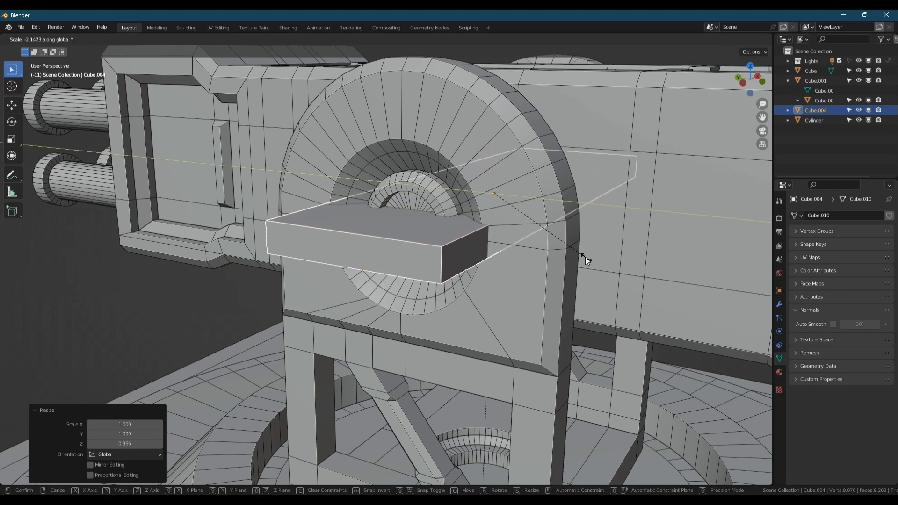
click(593, 259)
key(s)
key(z)
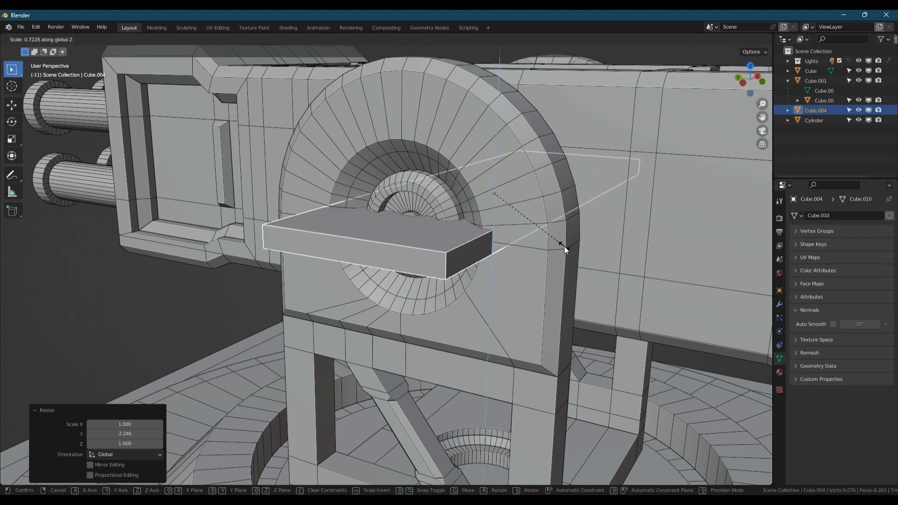
click(563, 245)
Step: Shorten the flat block along X and move it about 0.75 m along X to the pivot hole of one bracket
scroll(524, 241, down, 3)
middle_drag(524, 241, 636, 218)
key(g)
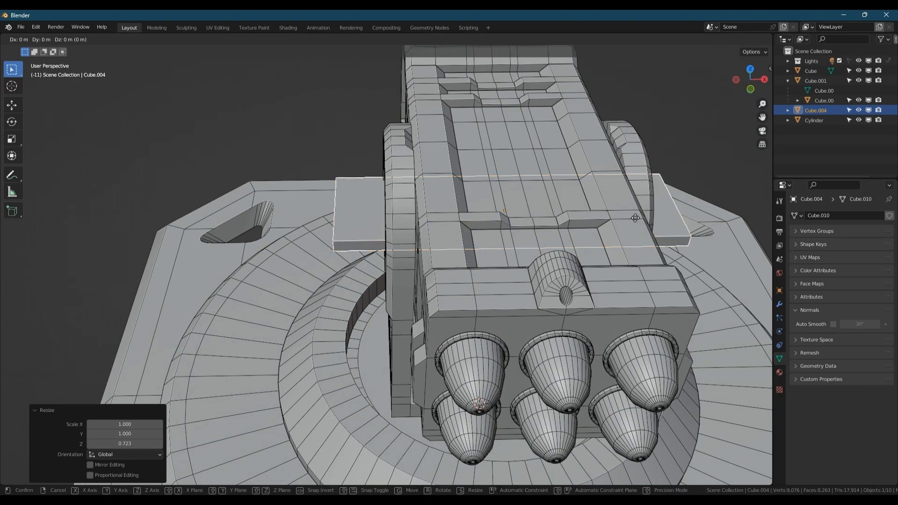
key(x)
click(434, 235)
key(s)
key(x)
click(216, 213)
middle_drag(216, 212, 251, 265)
key(g)
key(y)
key(x)
click(341, 262)
Step: Refine the bar across the pivot hole by scaling it to 0.941 along X, 1.016 along Y and slightly thinner along Z
scroll(347, 279, up, 6)
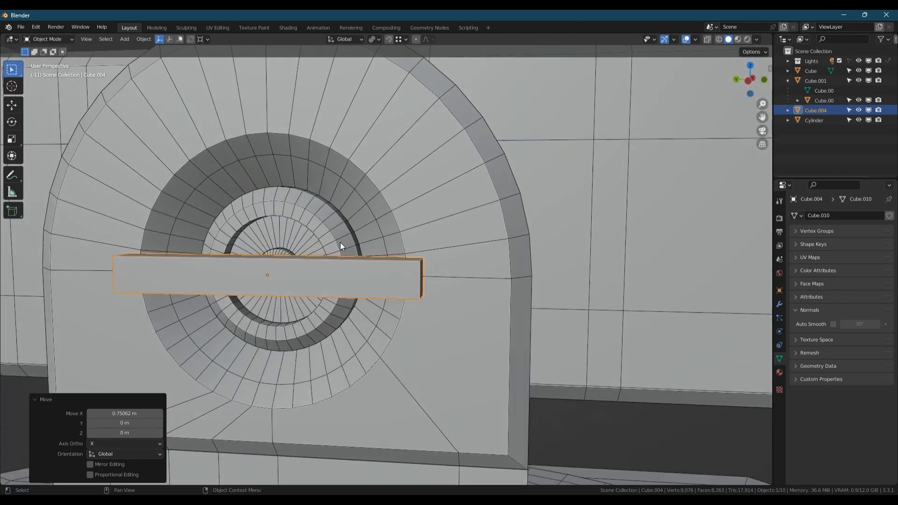
shift+middle_drag(340, 243, 416, 258)
middle_drag(417, 257, 528, 282)
scroll(394, 276, down, 6)
scroll(383, 285, up, 3)
scroll(383, 295, up, 4)
key(s)
key(x)
click(603, 291)
key(s)
key(z)
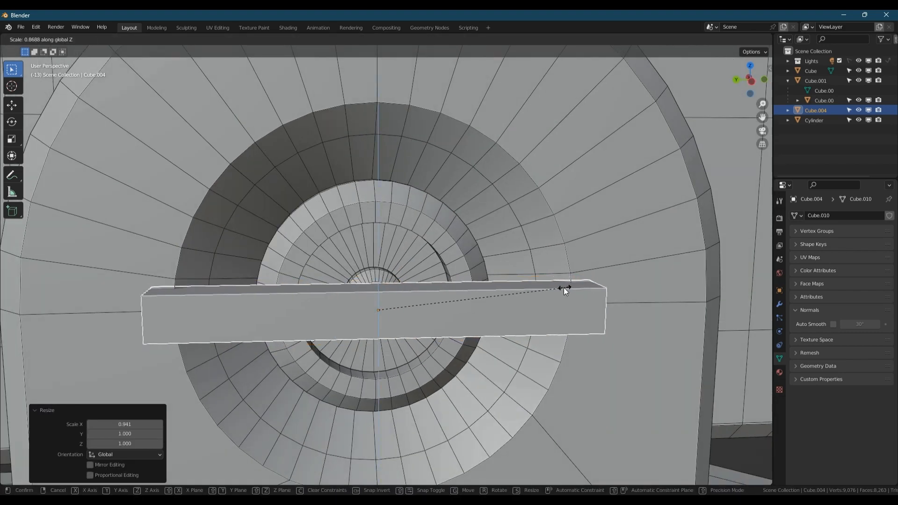
click(544, 288)
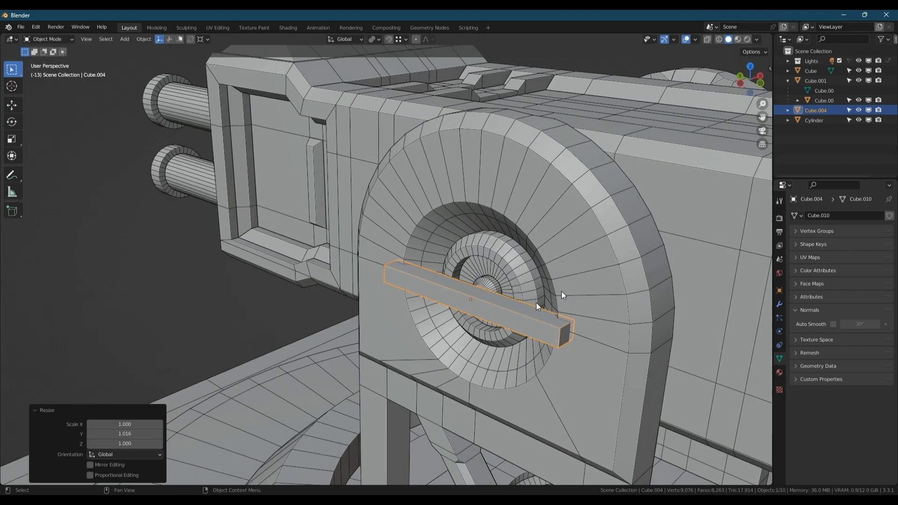
Step: Try to cut the bar out of the pivot bracket with Bool Tool's Difference
key(shift+s)
click(605, 279)
click(587, 278)
right_click(587, 277)
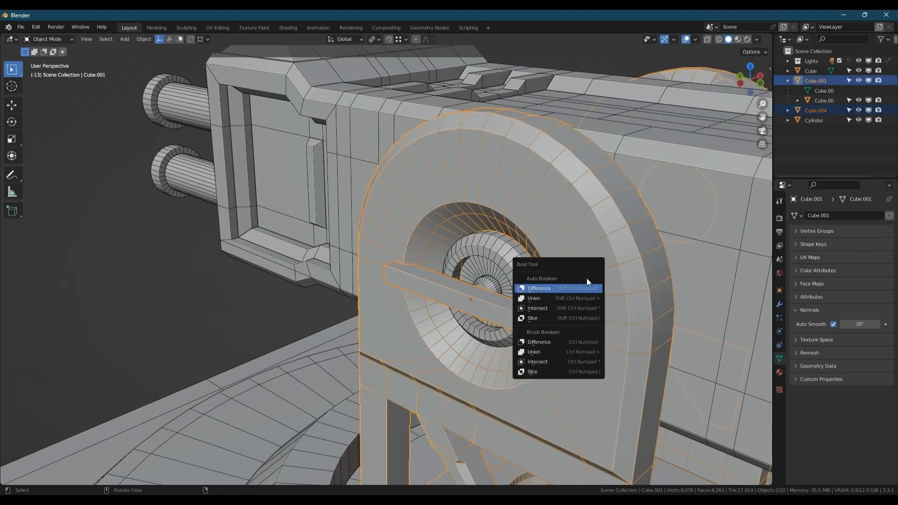
click(543, 342)
middle_drag(518, 305, 627, 313)
key(ctrl+z)
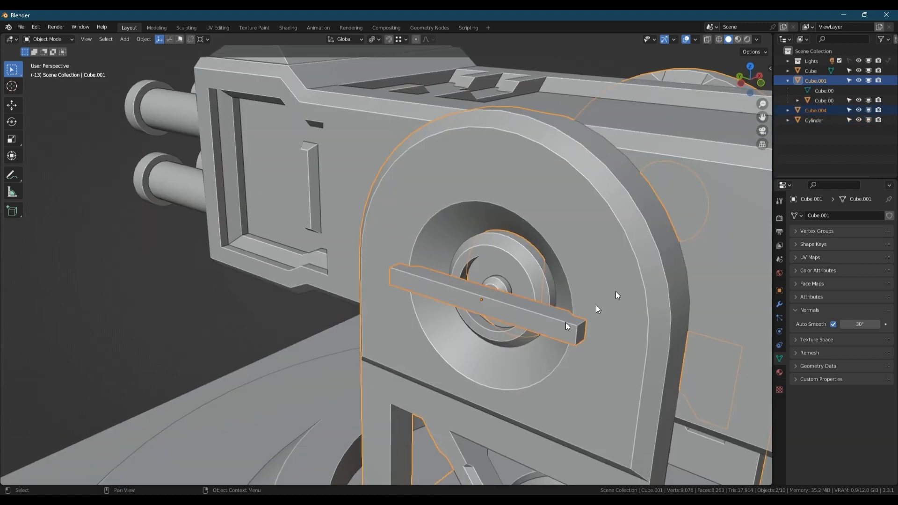
click(565, 322)
shift+click(610, 298)
key(ctrl+shift+b)
click(610, 298)
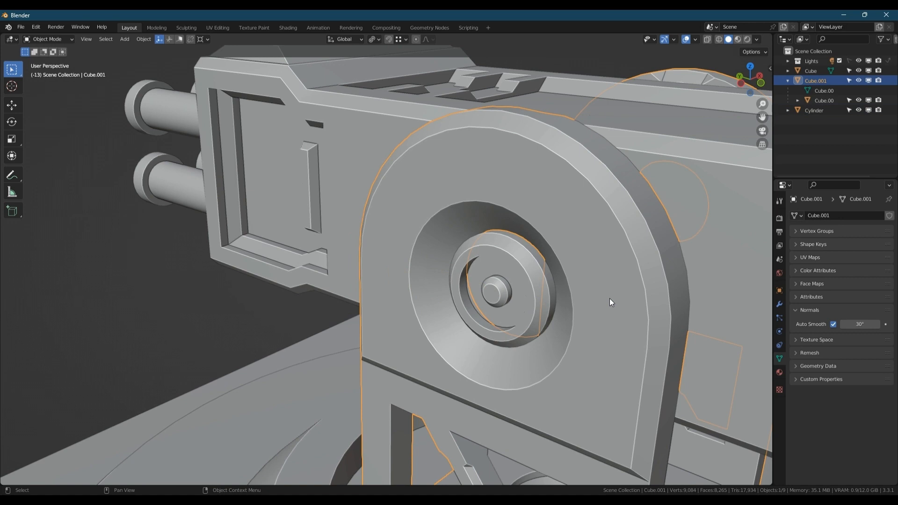
key(ctrl+z)
Step: Check the face orientation of the bar and bracket, and flip the bar's normals
key(z)
click(529, 171)
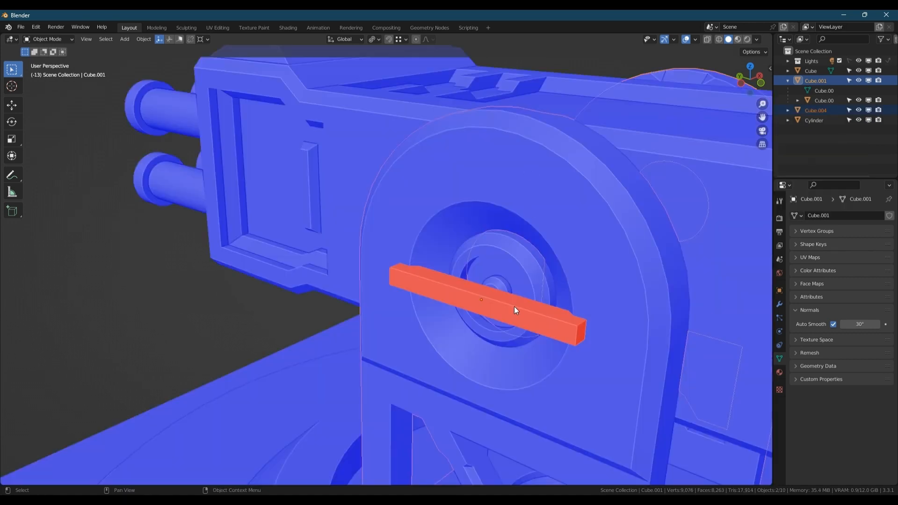
key(z)
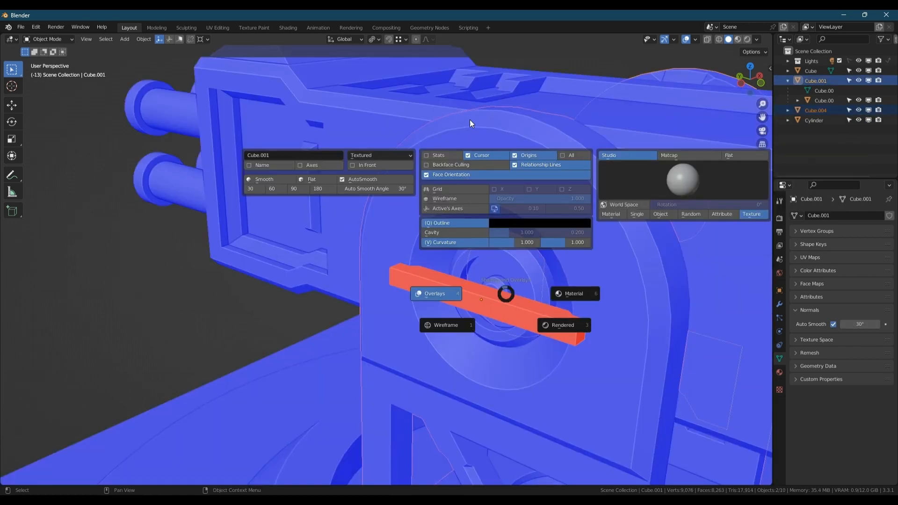
click(459, 175)
click(465, 300)
key(Tab)
right_click(512, 282)
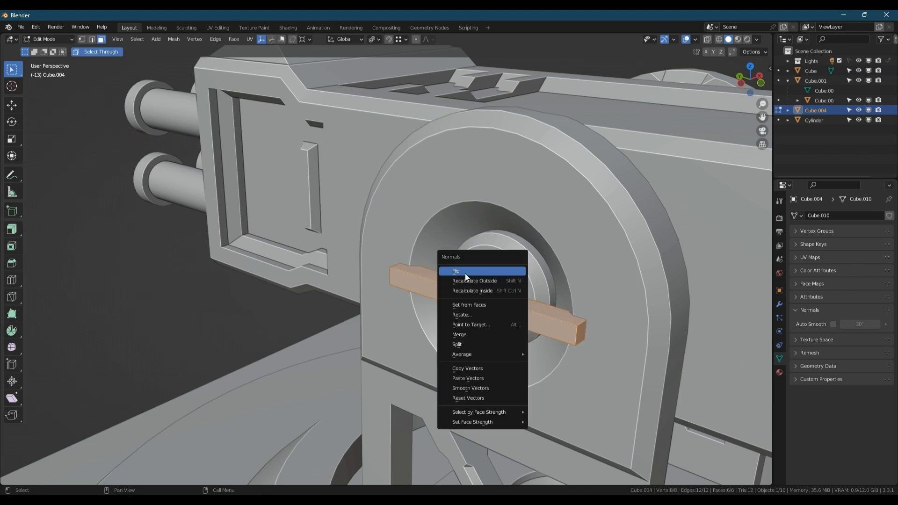
click(465, 273)
key(Tab)
Step: Subtract the bar from the bracket with a Brush Boolean Difference and shift the cutter about 0.005 m along X
shift+click(588, 287)
key(ctrl+shift+b)
click(549, 340)
mouse_move(514, 304)
middle_down()
mouse_move(551, 290)
mouse_move(498, 282)
mouse_move(529, 279)
middle_up()
scroll(499, 283, up, 3)
click(531, 274)
key(g)
key(x)
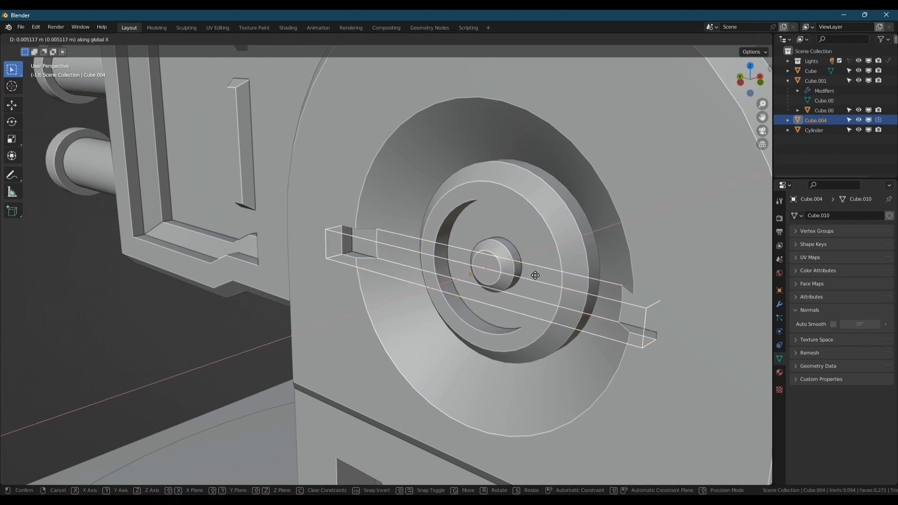
click(535, 276)
Step: Adjust the cutter's height along Z and cut it permanently out of the bracket as notches beside the pivot hole
scroll(526, 274, down, 3)
middle_drag(513, 274, 525, 275)
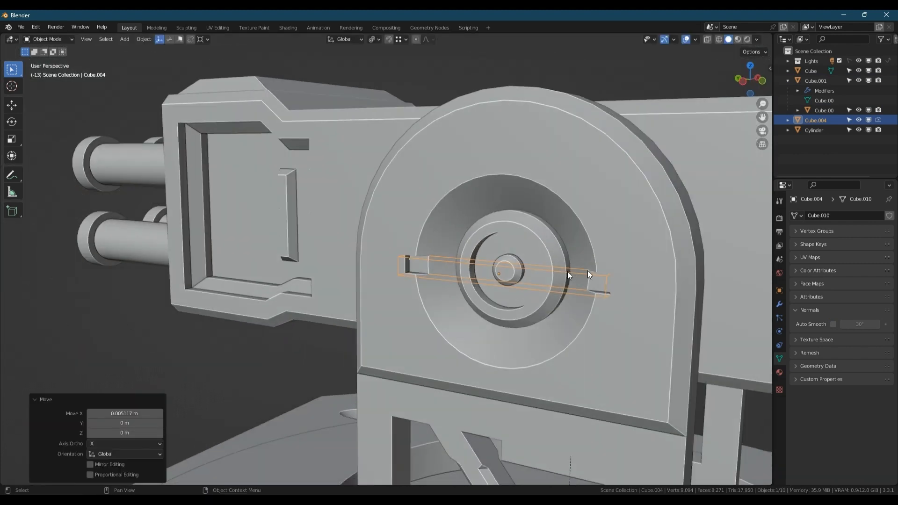
key(s)
key(z)
click(582, 272)
scroll(582, 271, down, 3)
middle_drag(582, 271, 548, 279)
shift+click(605, 243)
right_click(605, 243)
click(544, 339)
scroll(551, 287, down, 3)
scroll(549, 279, up, 3)
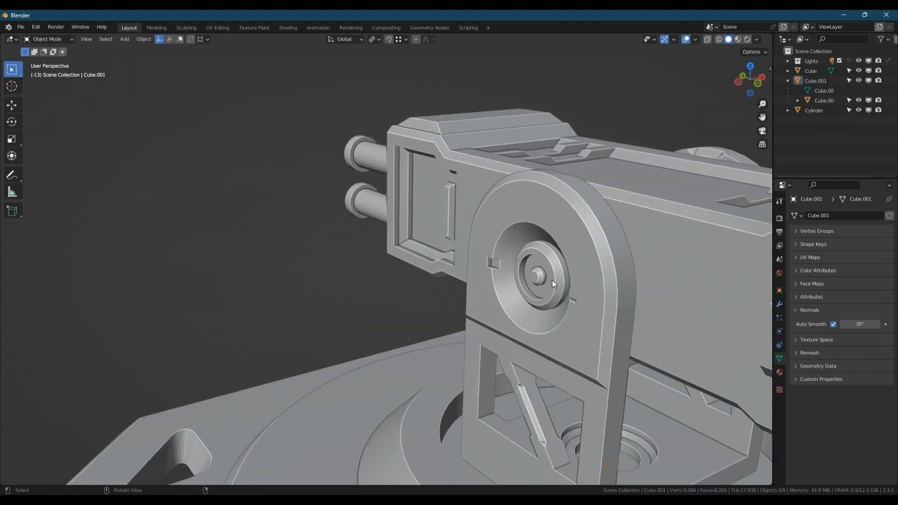
Step: Select the round base and turn on the wireframe overlay
scroll(552, 280, up, 2)
scroll(528, 202, down, 3)
middle_drag(486, 274, 466, 347)
click(466, 348)
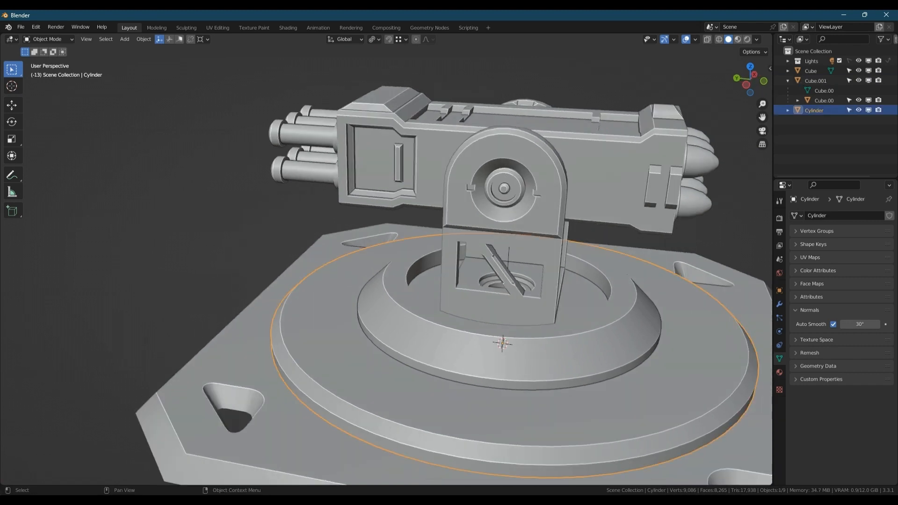
key(Tab)
key(Tab)
scroll(520, 339, down, 2)
middle_drag(547, 354, 496, 304)
key(shift+a)
key(Escape)
key(shift+w)
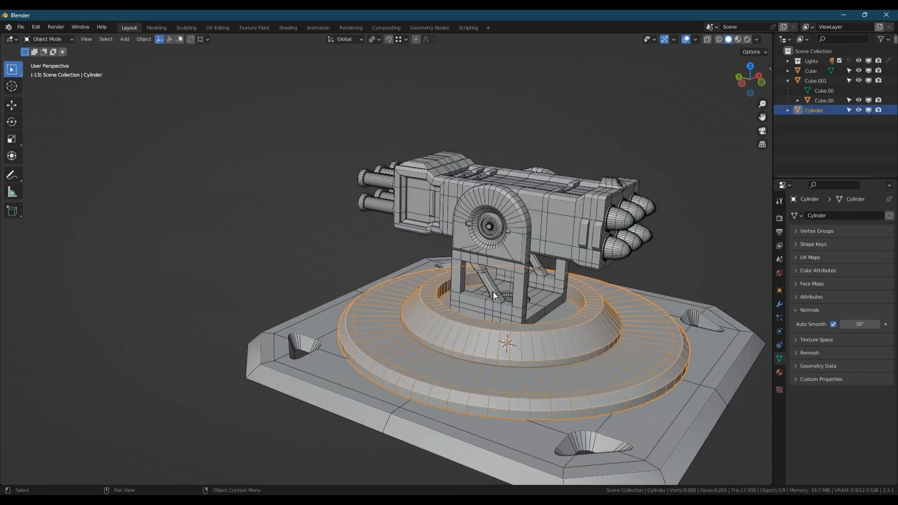
Step: Add a 2 m cube, flatten it to 0.185 along Z and raise it about 0.63 m above the round base
key(shift+a)
mouse_move(459, 287)
click(548, 83)
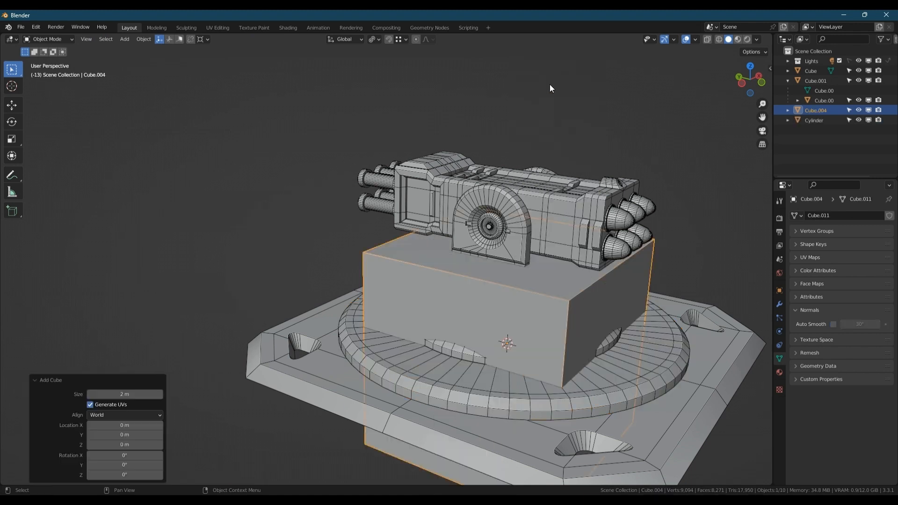
key(s)
key(z)
click(538, 363)
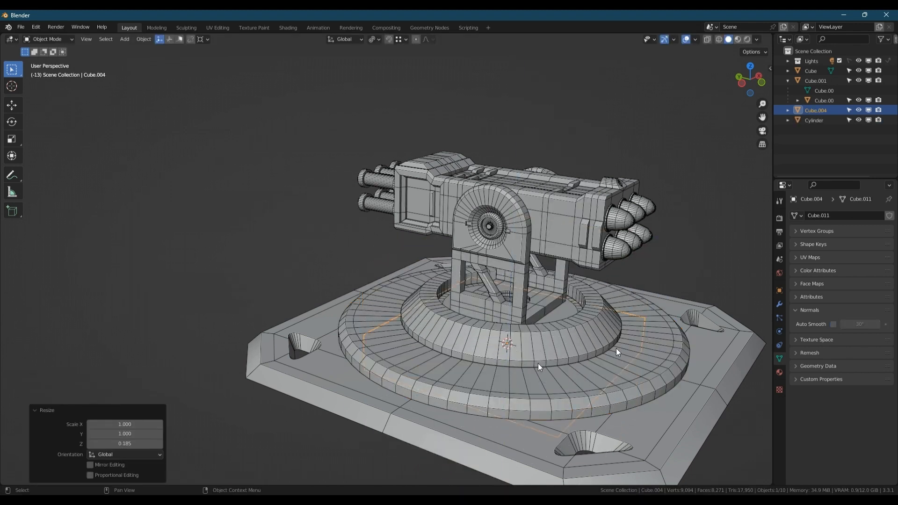
key(g)
key(z)
click(598, 302)
Step: Narrow the block along X, then scale it to 0.709 along Z and 1.516 along Y into a long bar
key(s)
key(x)
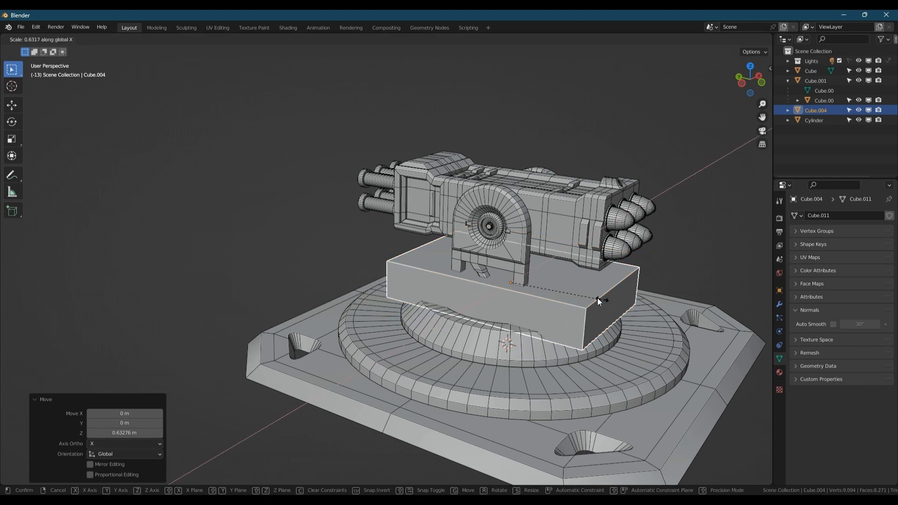
click(545, 287)
key(s)
key(x)
click(590, 300)
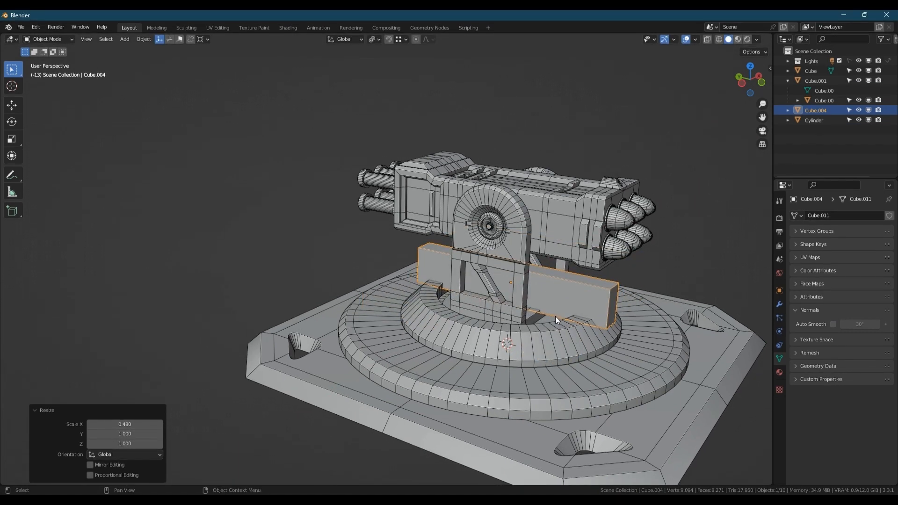
middle_drag(555, 316, 489, 266)
scroll(518, 280, up, 2)
key(s)
key(z)
click(600, 284)
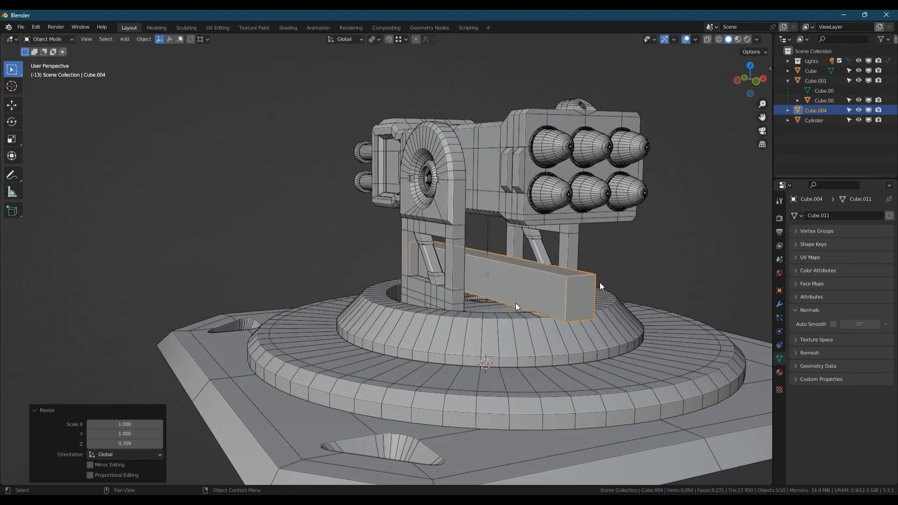
middle_drag(519, 306, 585, 312)
key(s)
key(y)
middle_drag(592, 337, 530, 318)
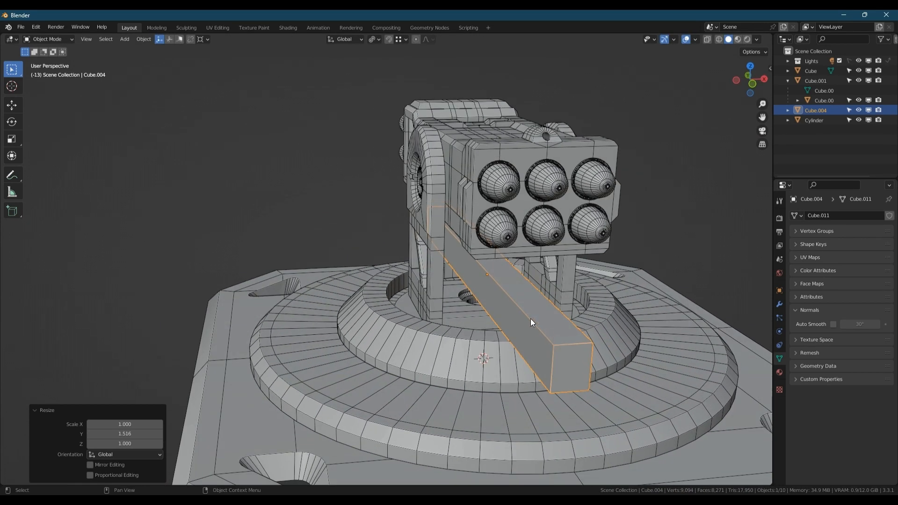
Step: Move the long bar along negative X to the outer side of the round base's raised ring
key(g)
key(x)
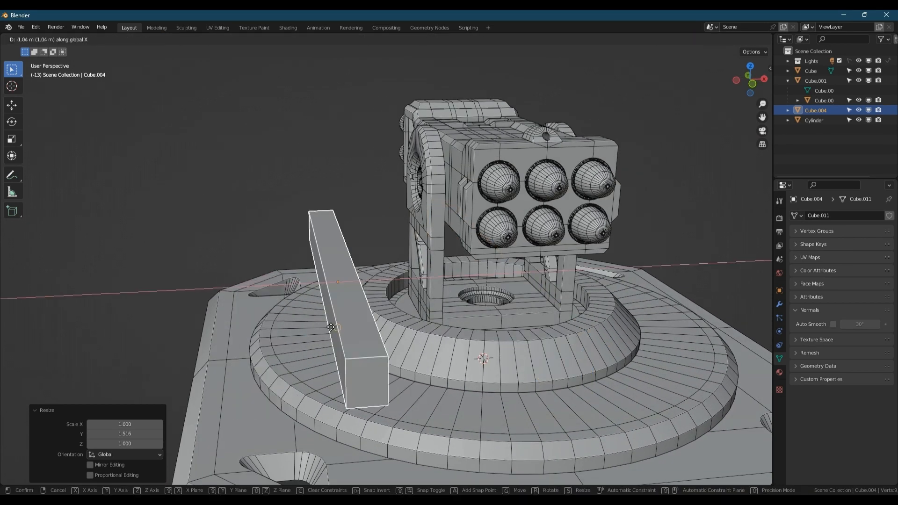
click(348, 299)
middle_drag(348, 299, 429, 239)
key(g)
key(x)
click(366, 330)
Step: In front view, lower the bar about 0.09 m and shift it about 0.047 m along negative X onto the ring's slope
click(751, 79)
click(750, 80)
scroll(424, 243, up, 5)
key(g)
key(z)
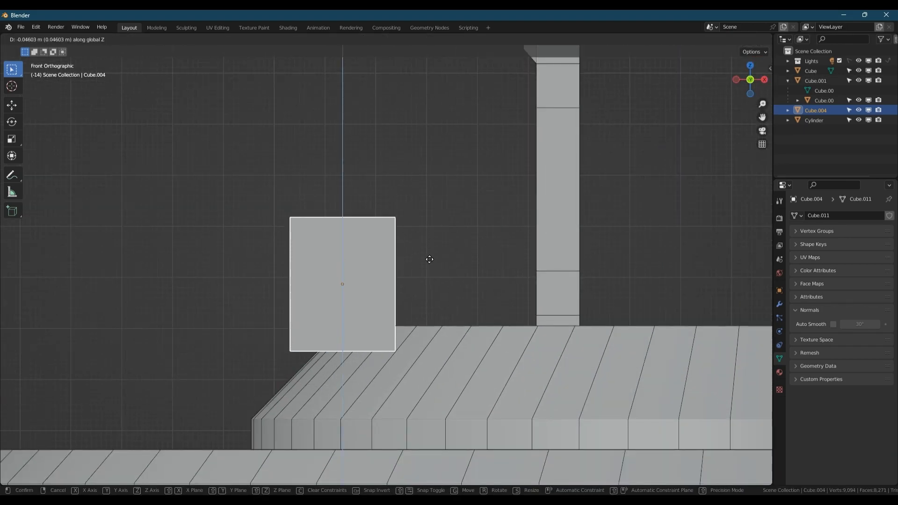
click(426, 284)
key(g)
key(x)
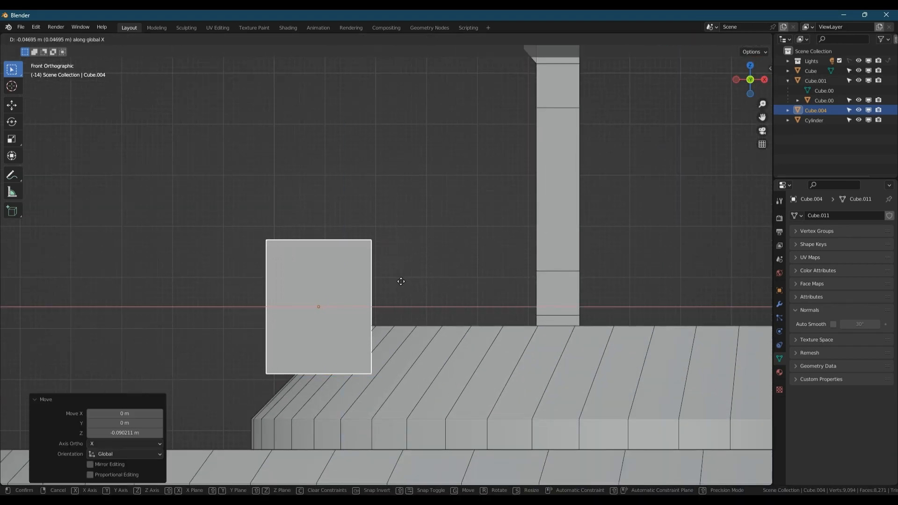
click(401, 282)
Step: Apply all transforms to the bar and subtract it from the round base with a Brush Boolean Difference
mouse_move(401, 281)
middle_down()
mouse_move(363, 301)
mouse_move(400, 291)
middle_up()
key(ctrl+a)
click(470, 298)
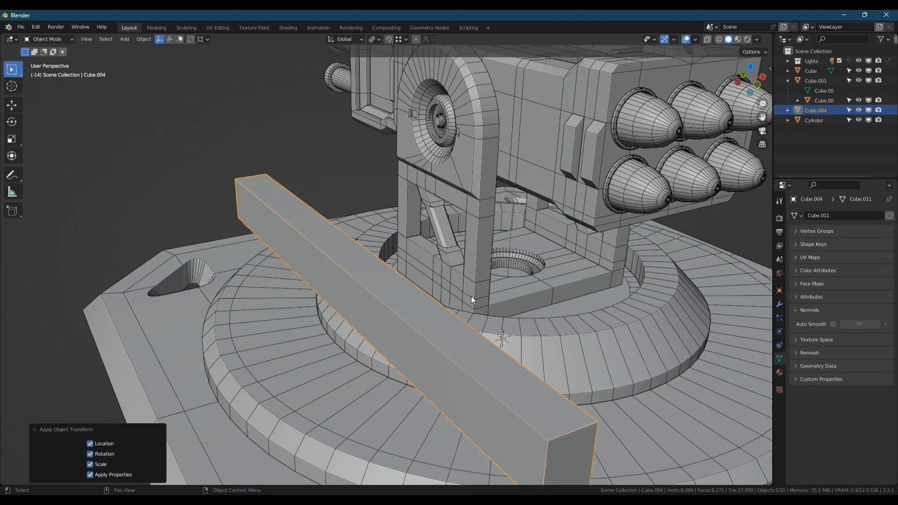
shift+click(545, 332)
key(ctrl+shift+b)
click(497, 394)
Step: Nudge the cutter about 0.003 m along negative X and move its upper inner edge about 0.17 m along X
mouse_move(426, 350)
middle_down()
mouse_move(495, 346)
mouse_move(401, 313)
mouse_move(448, 305)
middle_up()
click(428, 313)
key(g)
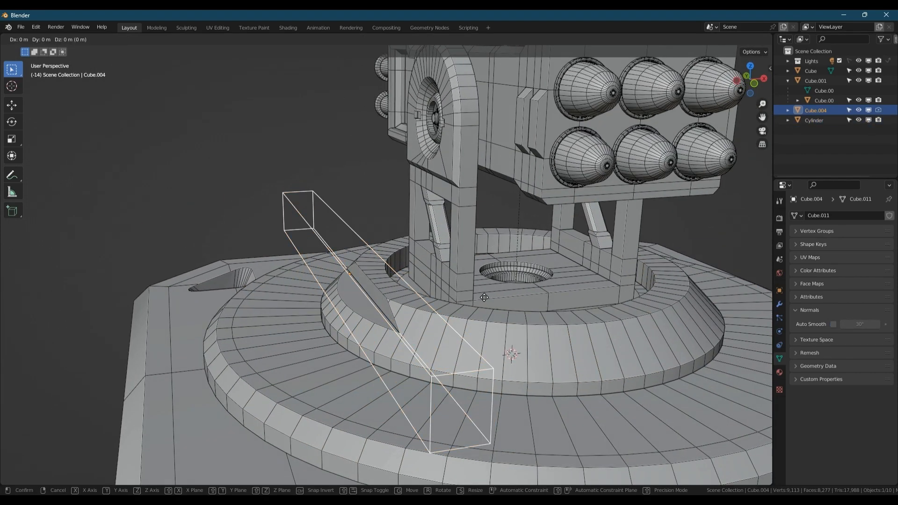
key(x)
click(403, 274)
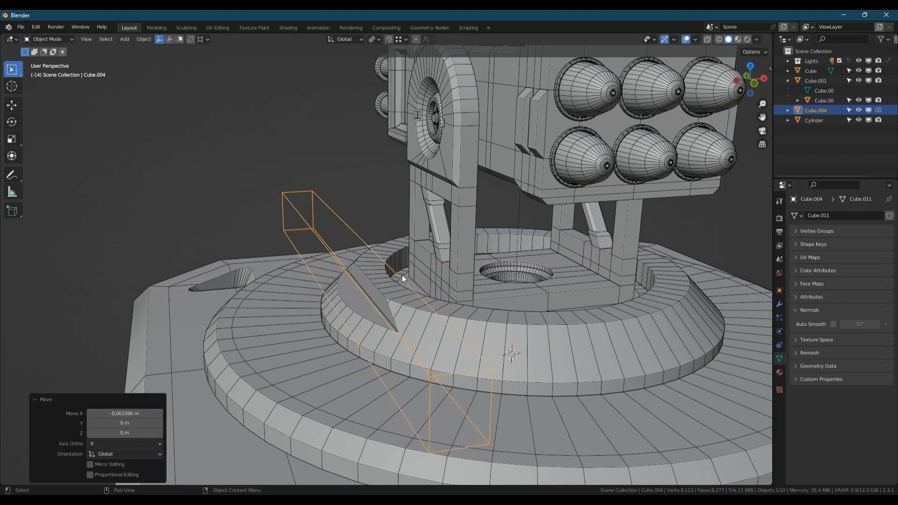
key(Tab)
click(397, 269)
key(g)
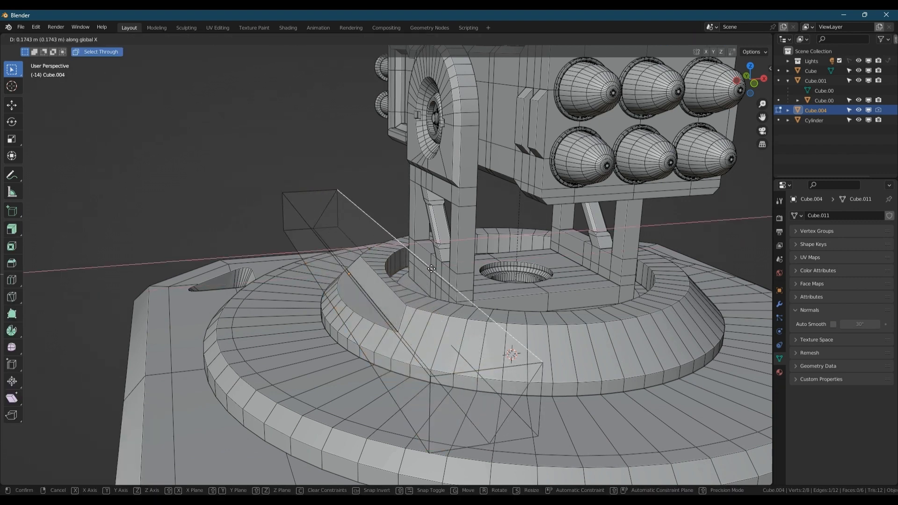
click(432, 268)
Step: Move the cutter slightly outward along negative X and shift its upper inner edge a little further along X
key(Tab)
key(g)
key(x)
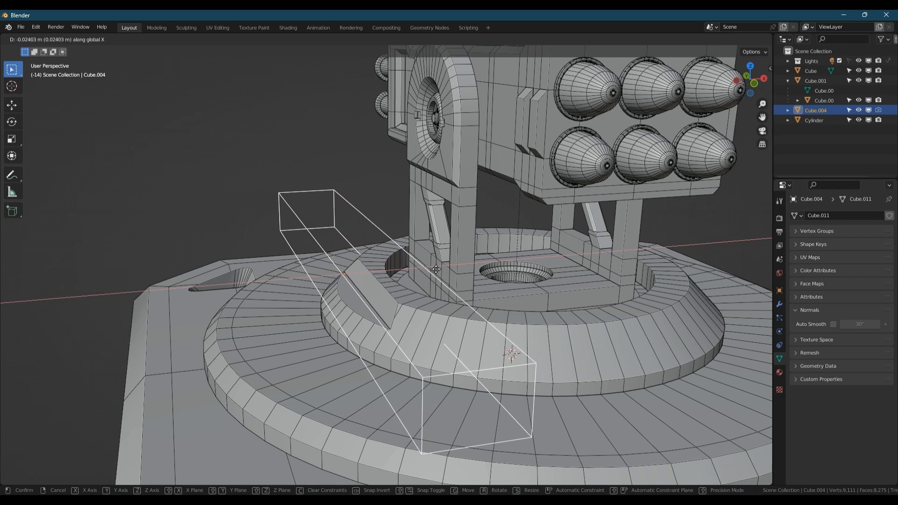
click(420, 269)
key(Tab)
key(g)
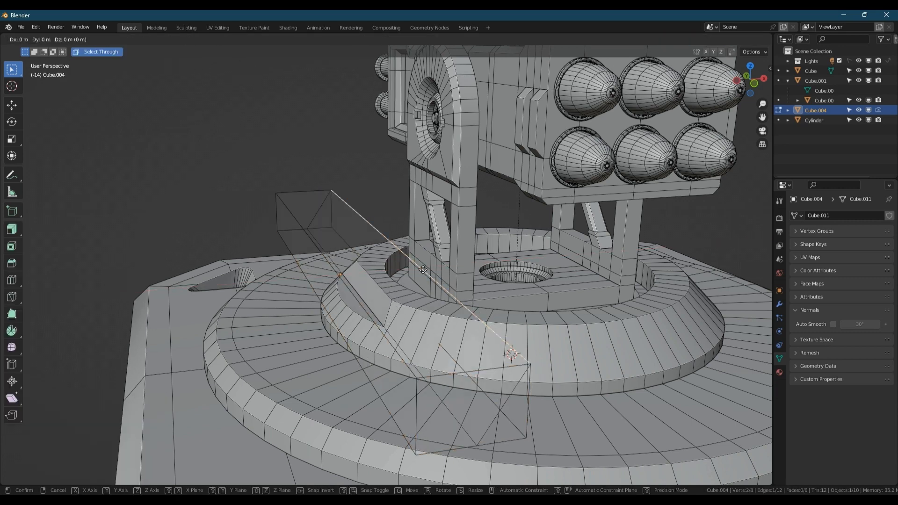
key(x)
click(433, 269)
Step: Turn off the wireframe overlay and cut the slanted bar permanently out of the round base's ring
key(Tab)
scroll(411, 277, down, 2)
key(shift+z)
middle_drag(393, 285, 383, 309)
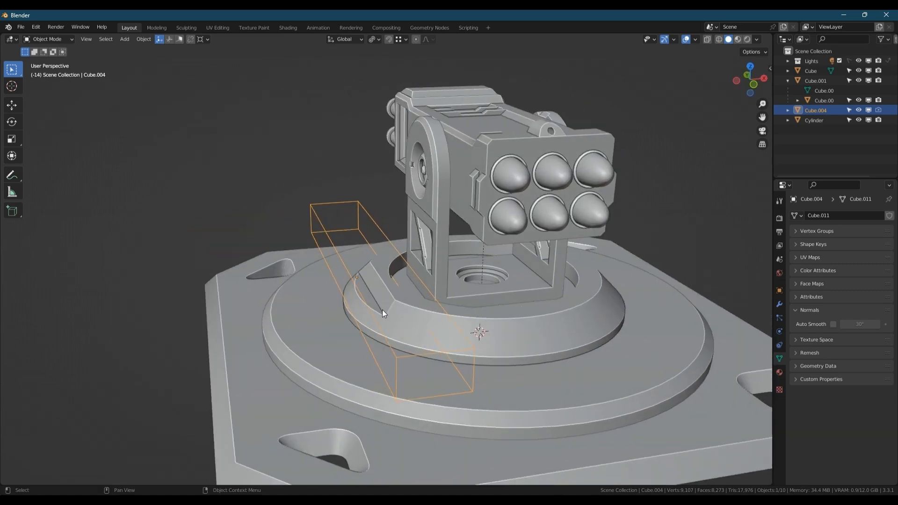
click(531, 338)
key(ctrl+shift+b)
click(467, 440)
Step: Mirror the slanted cut to the opposite side of the round base's ring and apply the Mirror modifier
key(q)
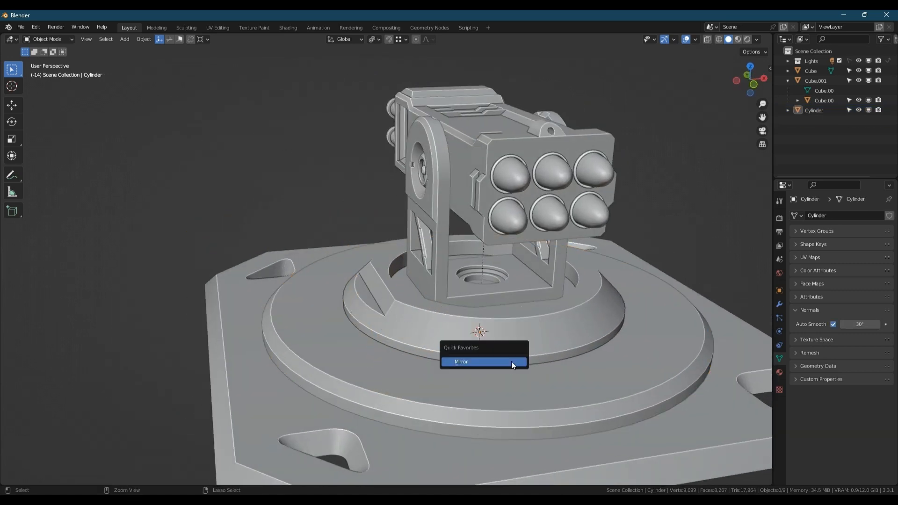
click(511, 362)
key(ctrl+a)
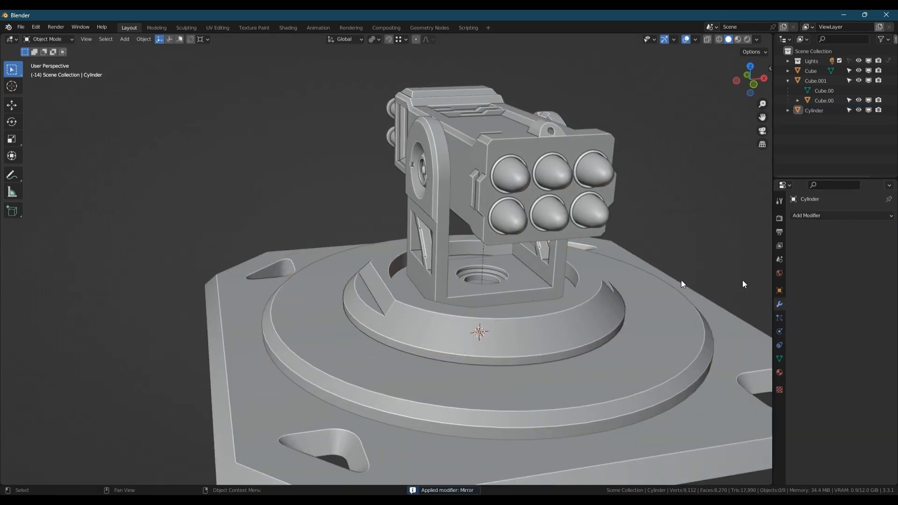
Step: Duplicate the two floor faces inside the round base's ring in place and separate them into a new object
middle_drag(614, 295, 445, 281)
key(Tab)
scroll(460, 266, up, 4)
click(459, 265)
shift+click(460, 266)
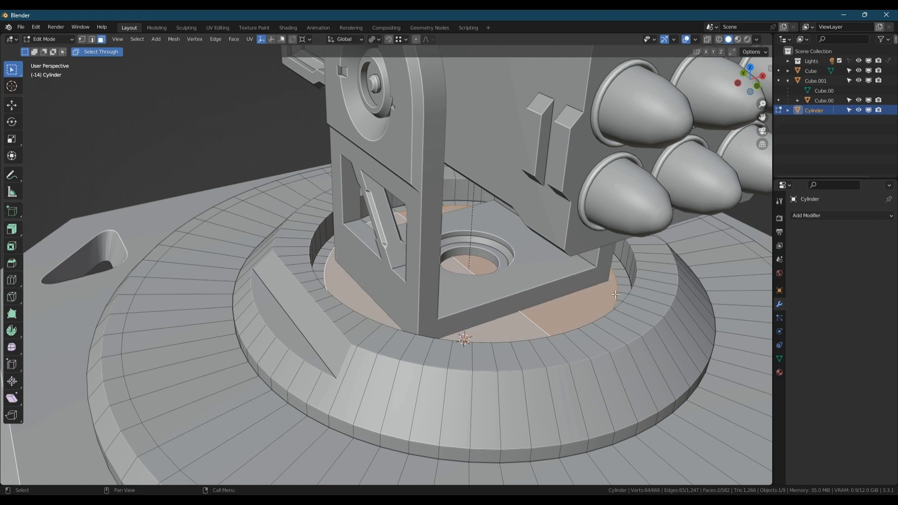
key(shift+d)
right_click(592, 290)
key(p)
click(590, 288)
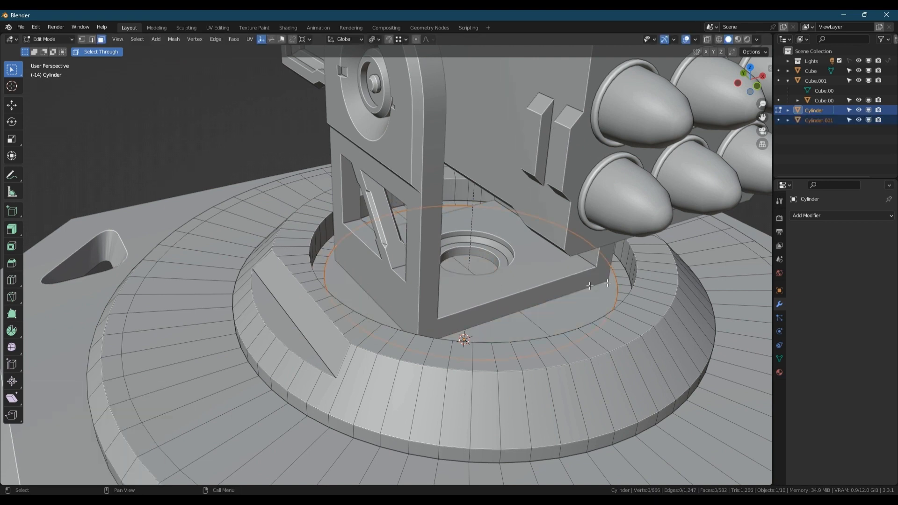
Step: Scale the separated disc to about 0.193, and again by about 1.035, to fit the hole in the bracket's floor
key(Tab)
click(577, 311)
key(Tab)
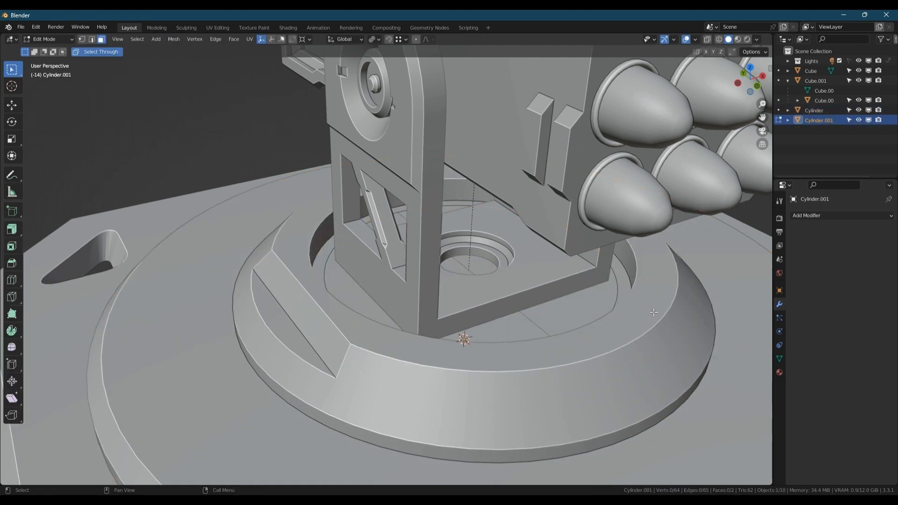
key(s)
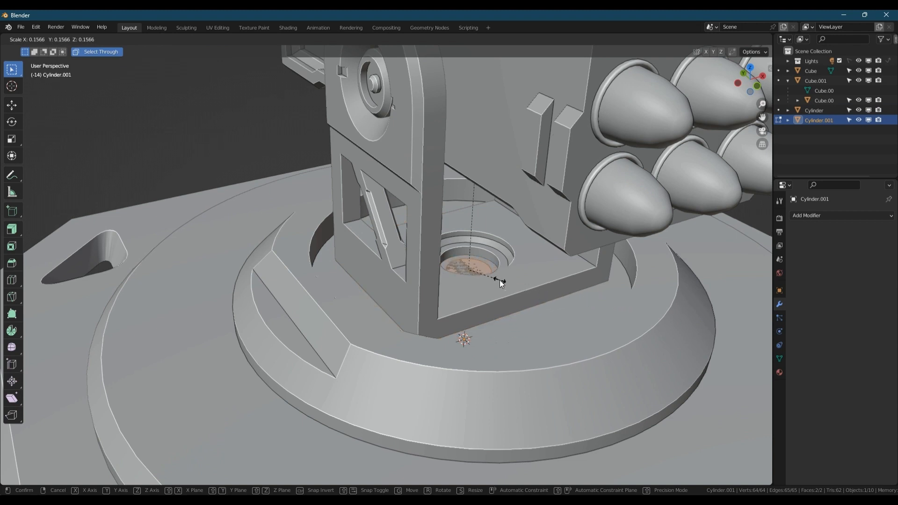
click(506, 279)
scroll(506, 280, up, 4)
key(s)
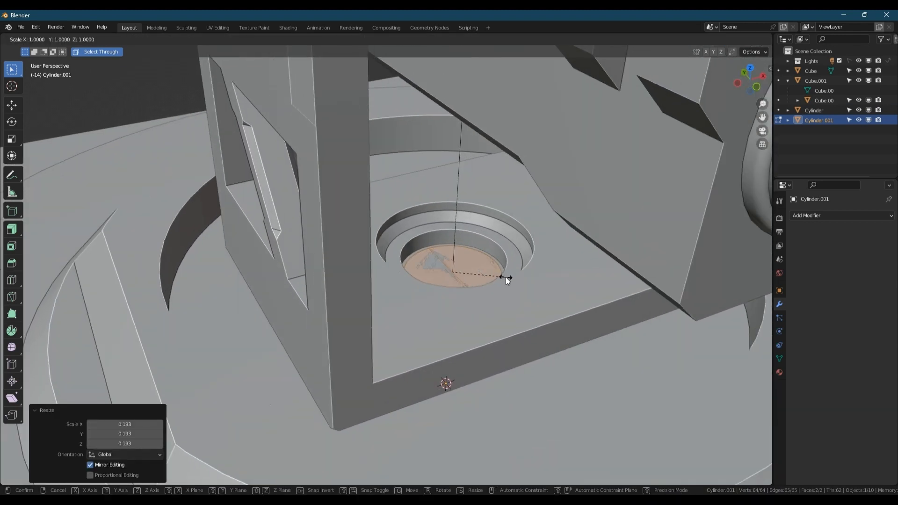
click(506, 277)
Step: Extrude the disc upward and bevel its upper rim with 6 segments into a rounded dome
key(e)
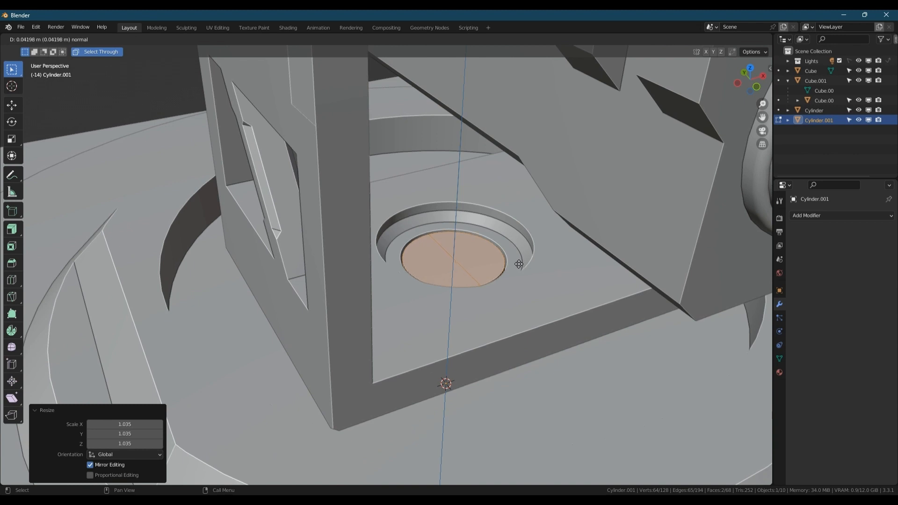
click(526, 257)
key(2)
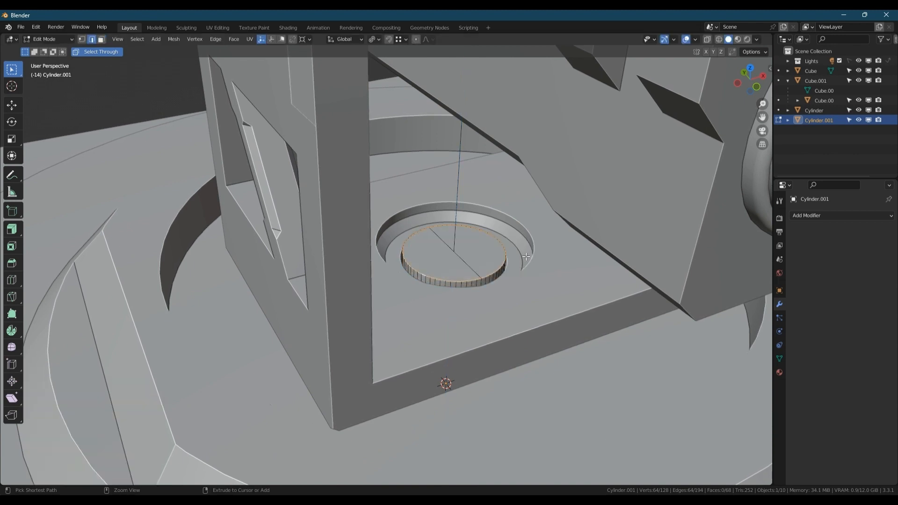
key(ctrl+b)
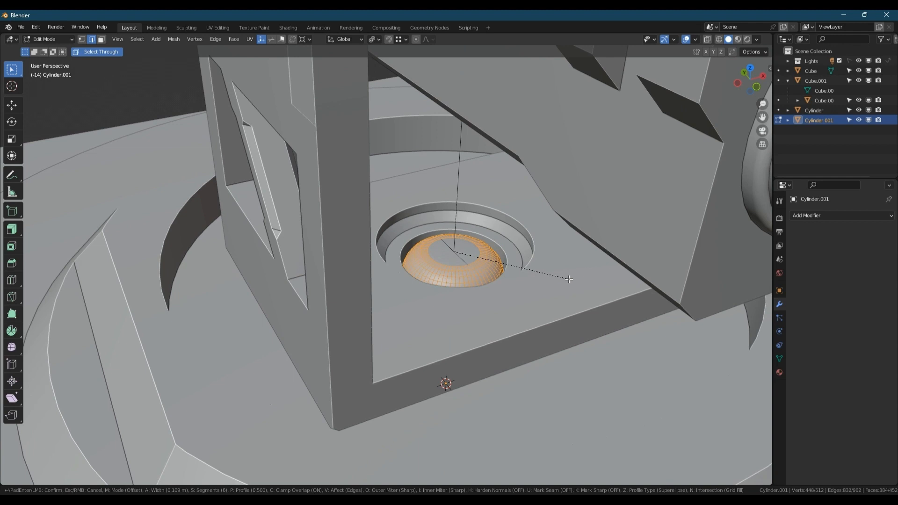
click(574, 281)
Step: Merge the dome's overlapping vertices by distance and inset its flat top faces about 0.0085 m
key(a)
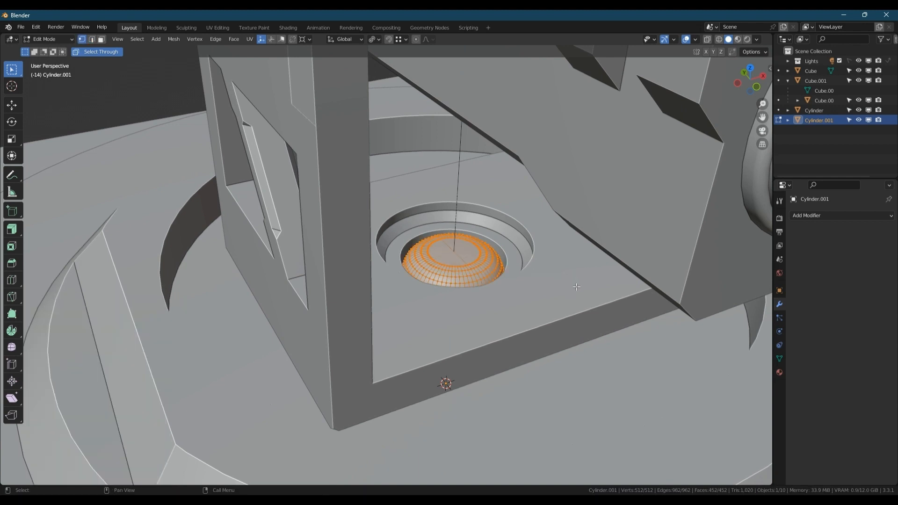
key(m)
click(579, 289)
key(3)
click(450, 250)
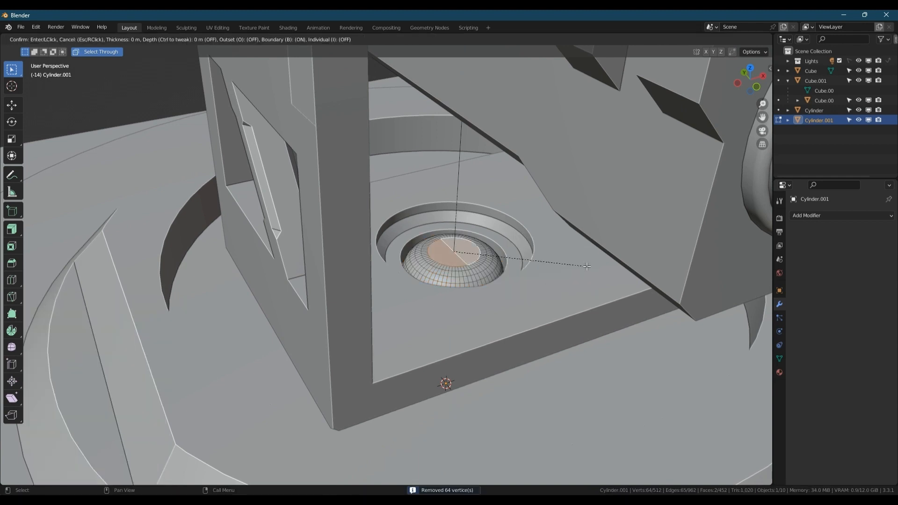
click(584, 265)
Step: Extrude the dome's inset faces about 0.022 m downward and scale them slightly inward
key(e)
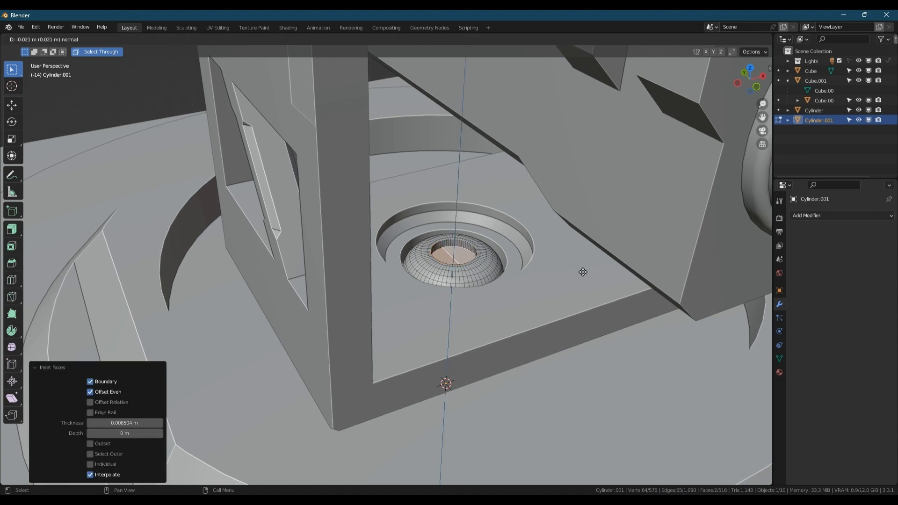
click(583, 273)
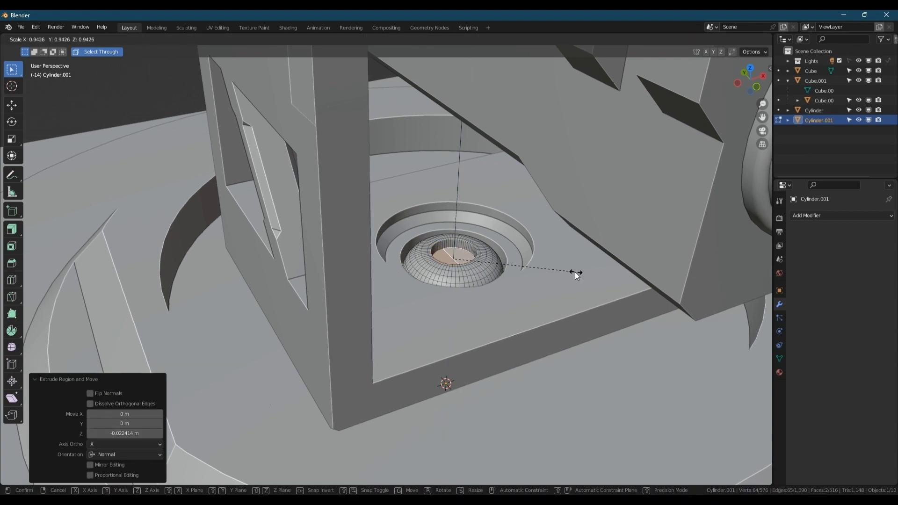
click(549, 271)
key(Tab)
scroll(545, 270, down, 6)
mouse_move(485, 271)
middle_down()
mouse_move(429, 260)
mouse_move(468, 271)
middle_up()
click(676, 222)
middle_drag(608, 238, 520, 211)
scroll(514, 246, down, 4)
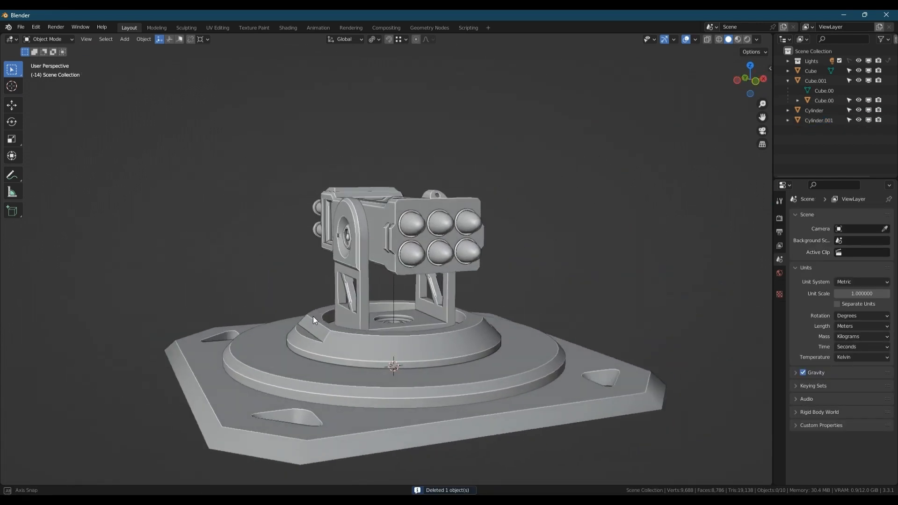
Step: Select the central block of faces on top of the launcher housing and scale it about 1.544 along X
middle_drag(313, 316, 305, 158)
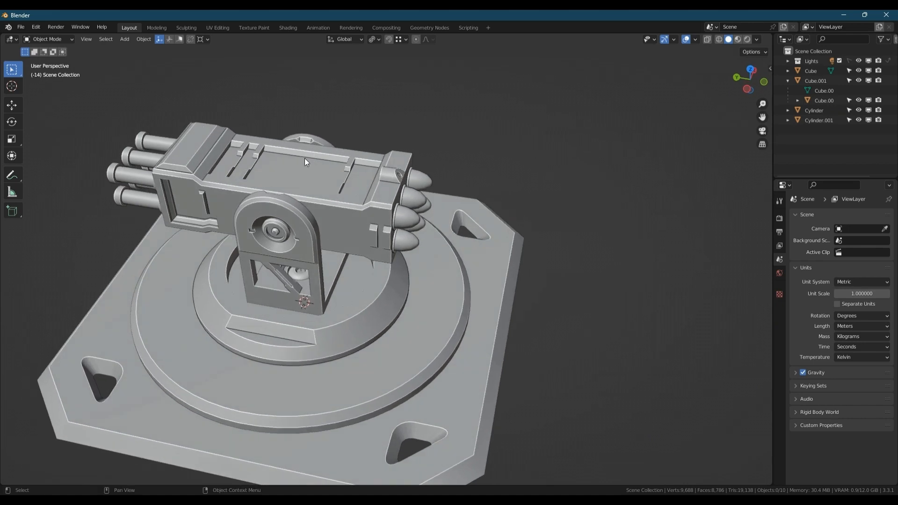
scroll(305, 158, up, 3)
click(290, 237)
key(Tab)
middle_drag(290, 235, 296, 256)
scroll(294, 248, up, 2)
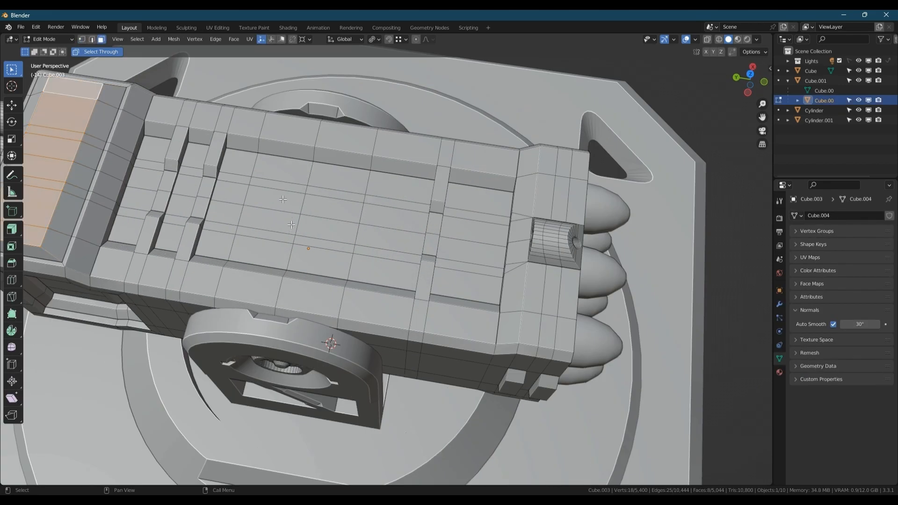
ctrl+shift+click(335, 247)
key(s)
key(x)
click(348, 221)
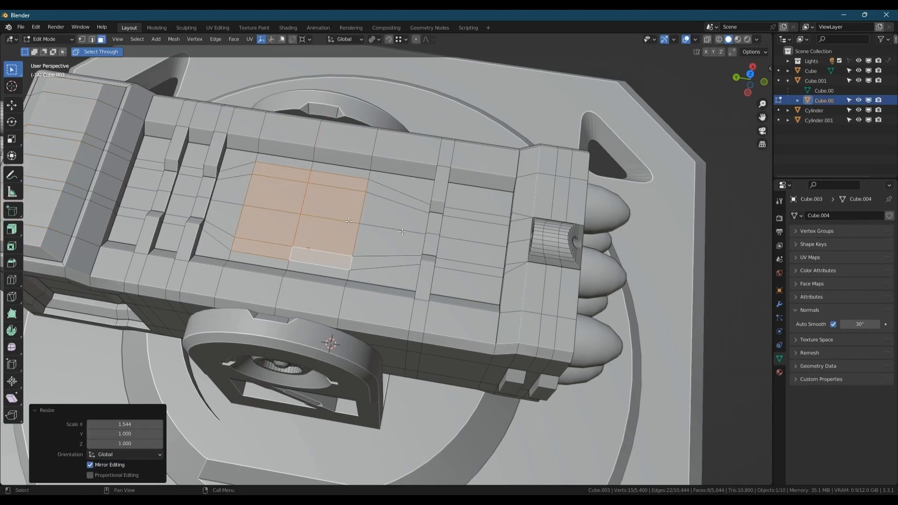
Step: Inset the block about 0.033 m and reshape it into a circle scaled to about 0.79
key(i)
click(396, 230)
key(n)
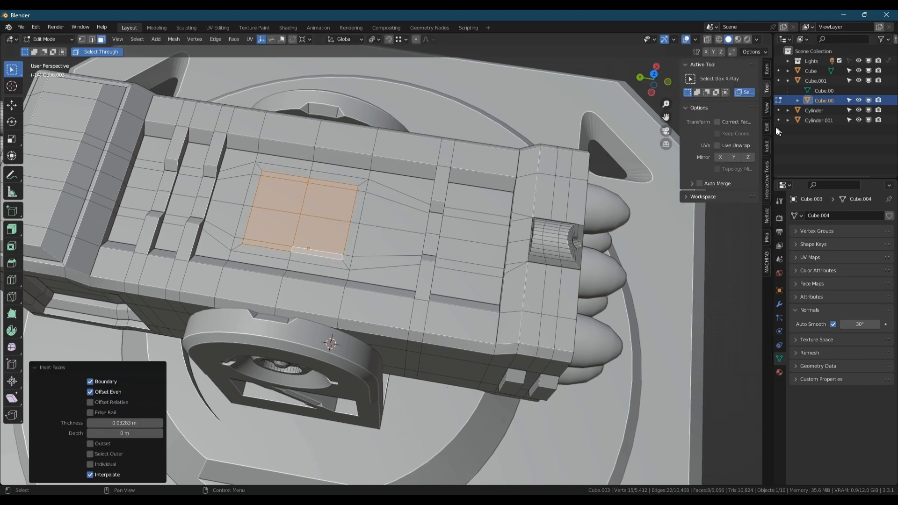
click(770, 127)
click(729, 89)
key(n)
key(s)
click(418, 177)
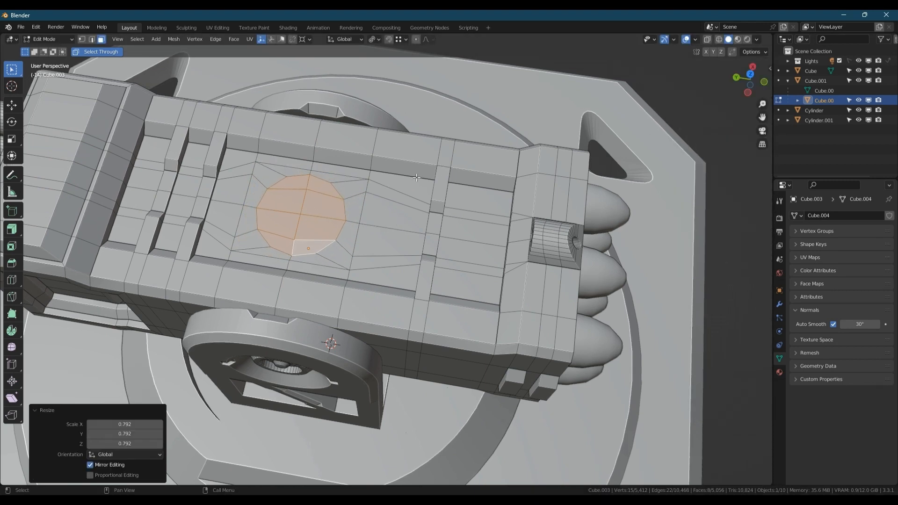
Step: Inset the circular faces on the housing and raise them about 0.018 m along Z
key(i)
click(415, 181)
scroll(256, 216, up, 2)
middle_drag(256, 216, 237, 203)
key(g)
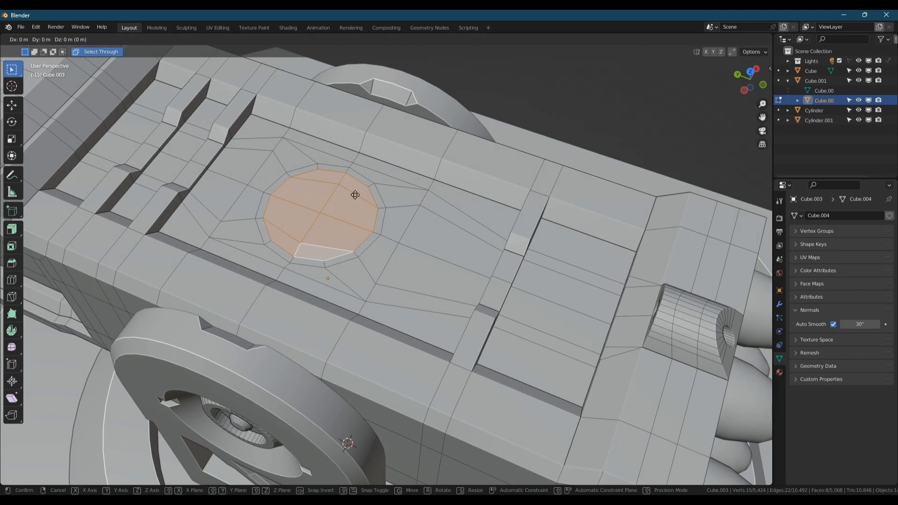
key(z)
click(356, 190)
Step: Inset the raised circle about 0.011 m and extrude its center about 0.011 m downward to form a recessed hatch
key(i)
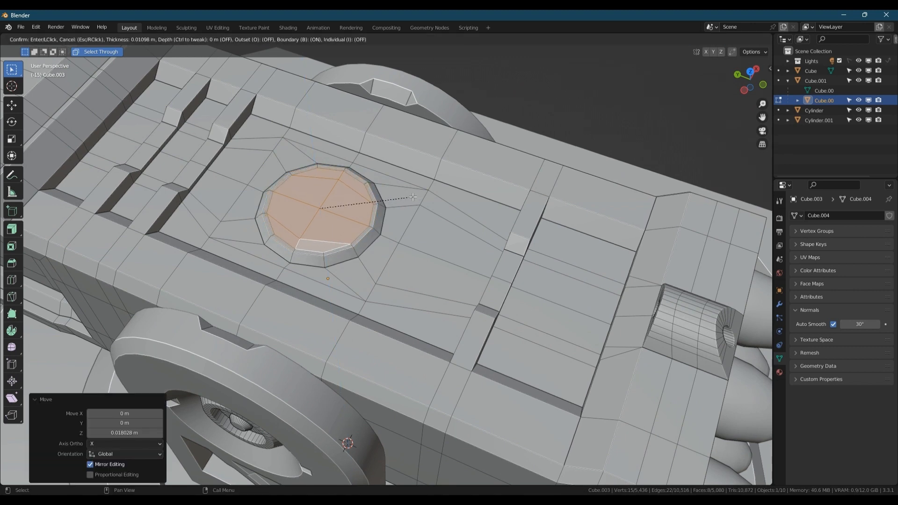
click(412, 197)
key(g)
key(z)
key(z)
click(412, 200)
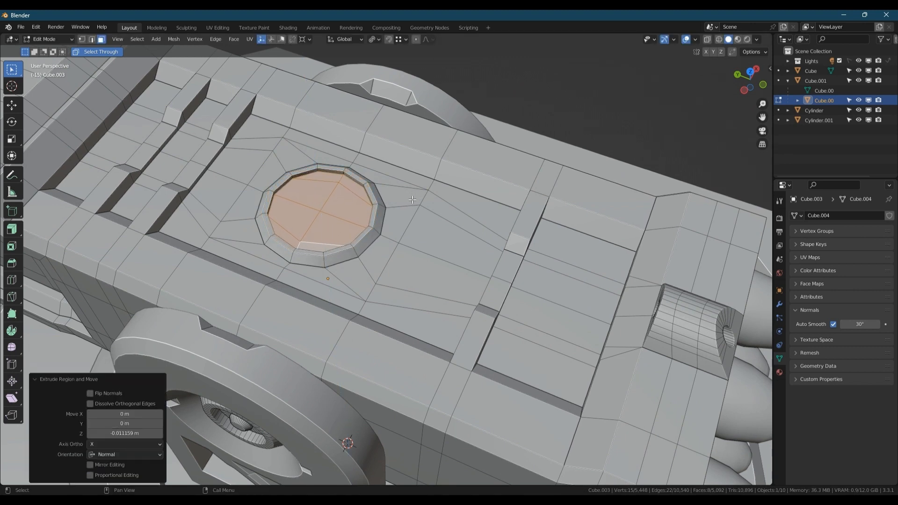
click(408, 201)
key(Tab)
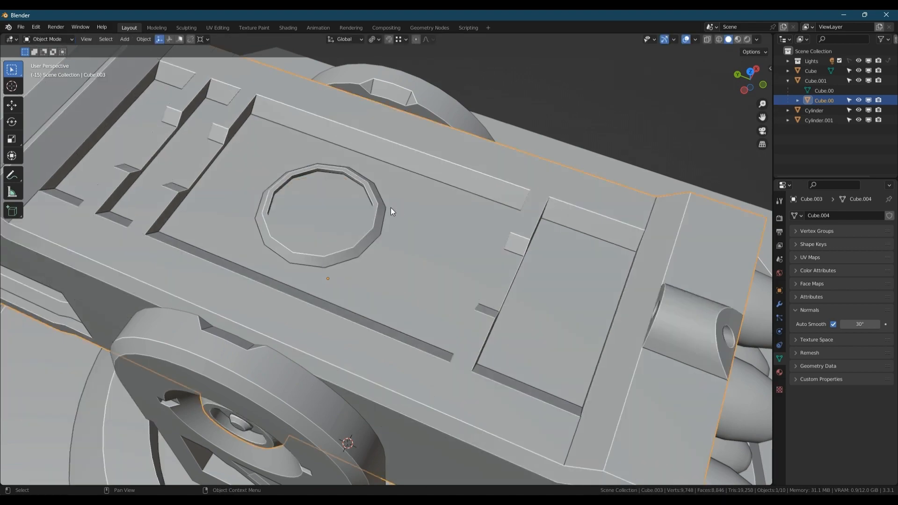
scroll(391, 207, down, 4)
middle_drag(391, 208, 373, 174)
scroll(340, 205, up, 4)
scroll(340, 201, down, 5)
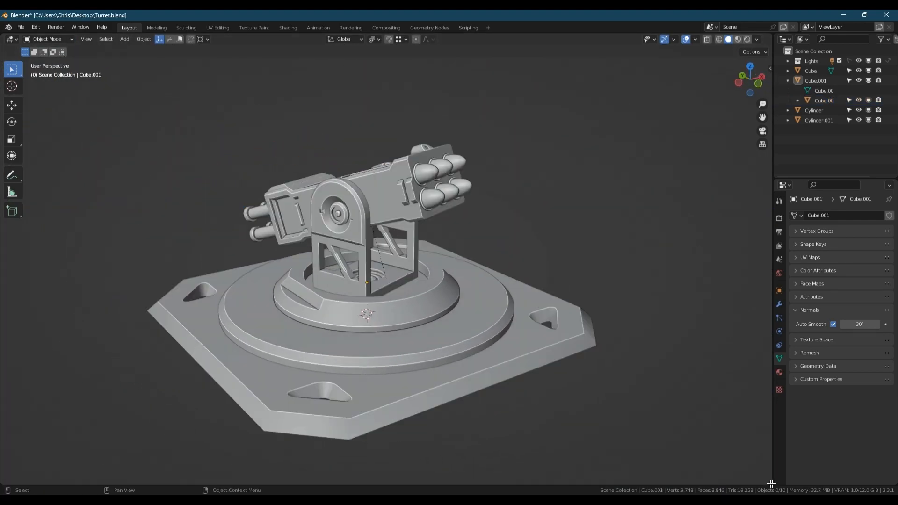
Step: Split the viewport, turn the new area into a Shader Editor, and show the turret in rendered shading
drag(771, 483, 424, 421)
click(430, 40)
click(451, 96)
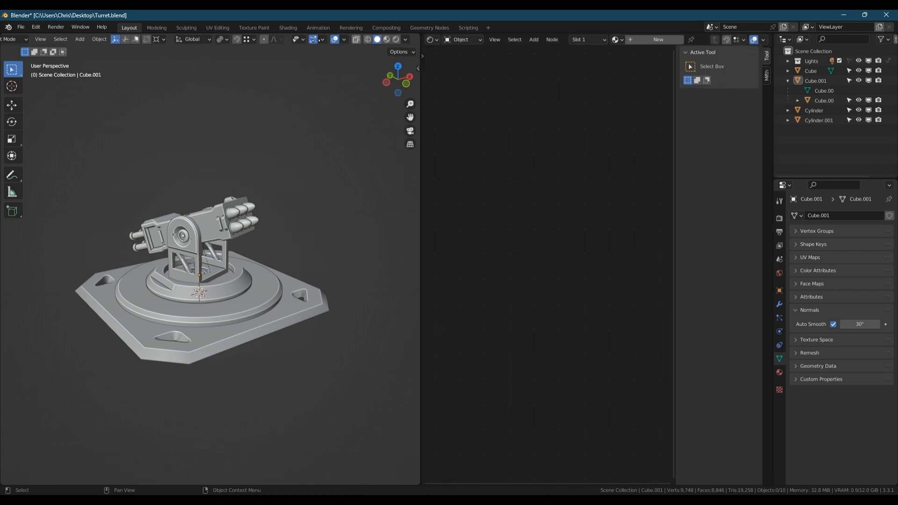
click(397, 40)
click(858, 62)
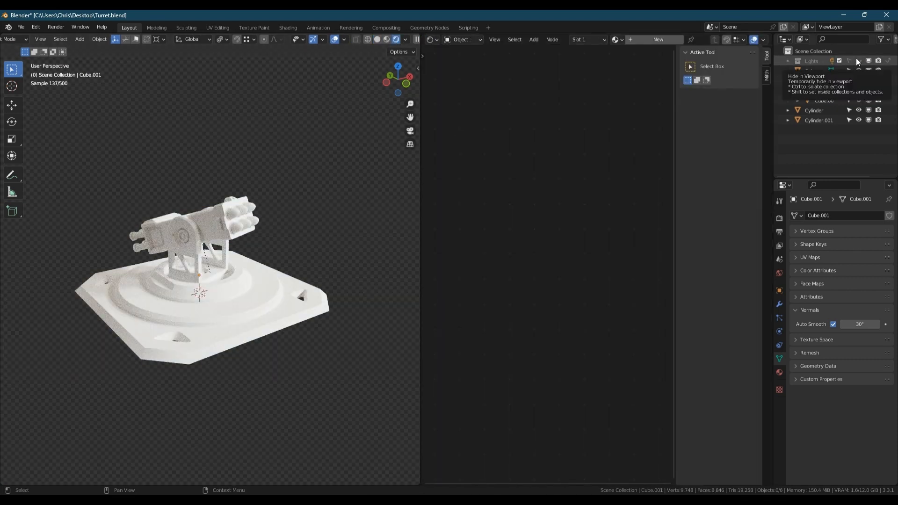
click(859, 62)
click(780, 274)
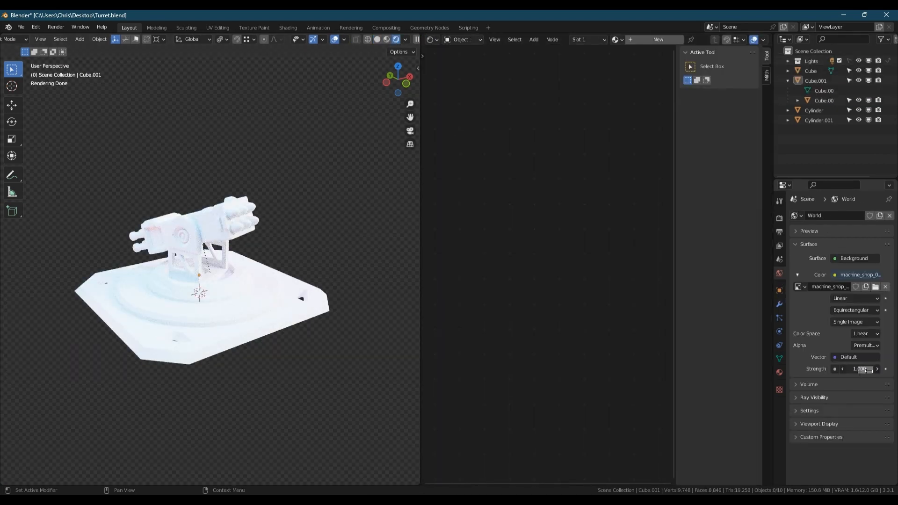
drag(869, 371, 852, 370)
key(ctrl+z)
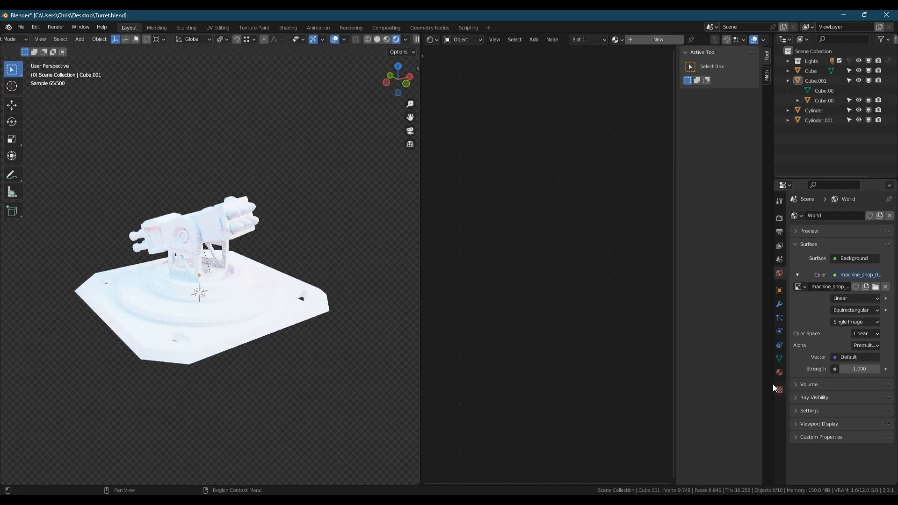
Step: Close the Shader Editor's sidebar and create a new material for the square base plate
drag(675, 225, 759, 226)
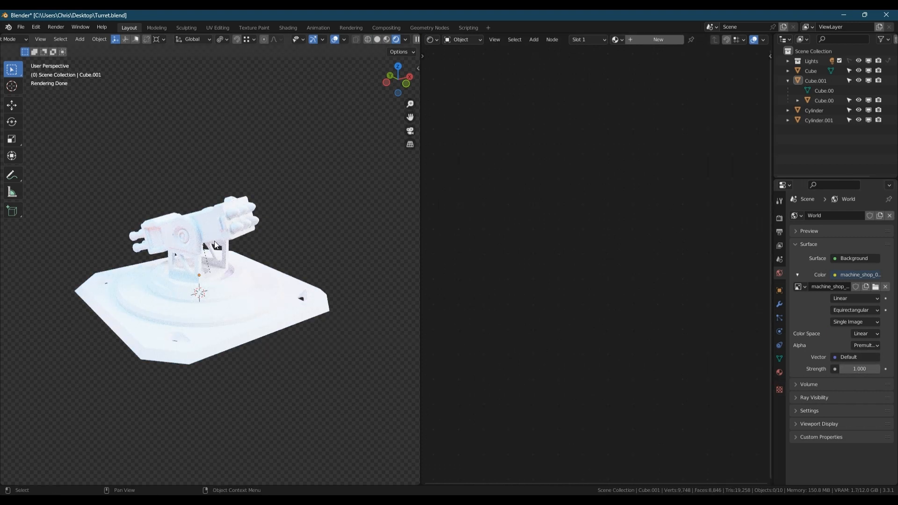
click(274, 315)
click(664, 39)
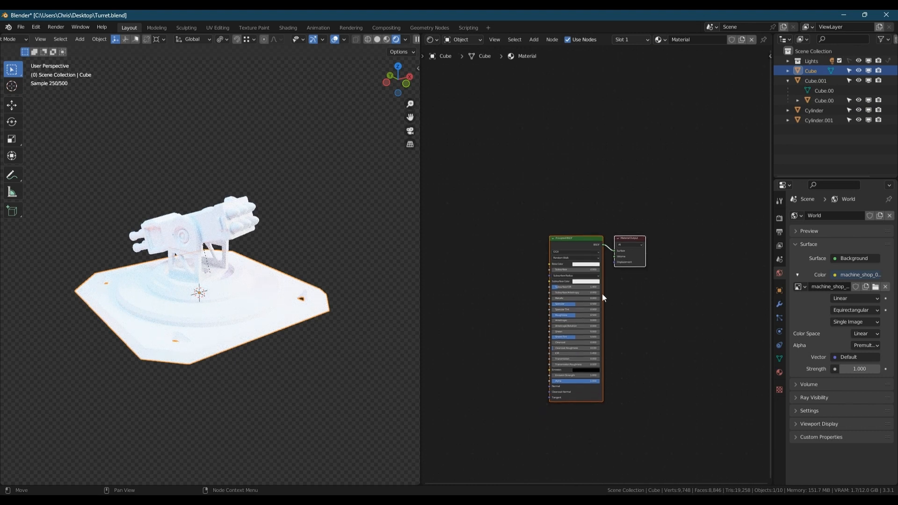
Step: Add an Ambient Occlusion node and a Mix color node to the base plate's material
key(shift+a)
key(Return)
click(484, 196)
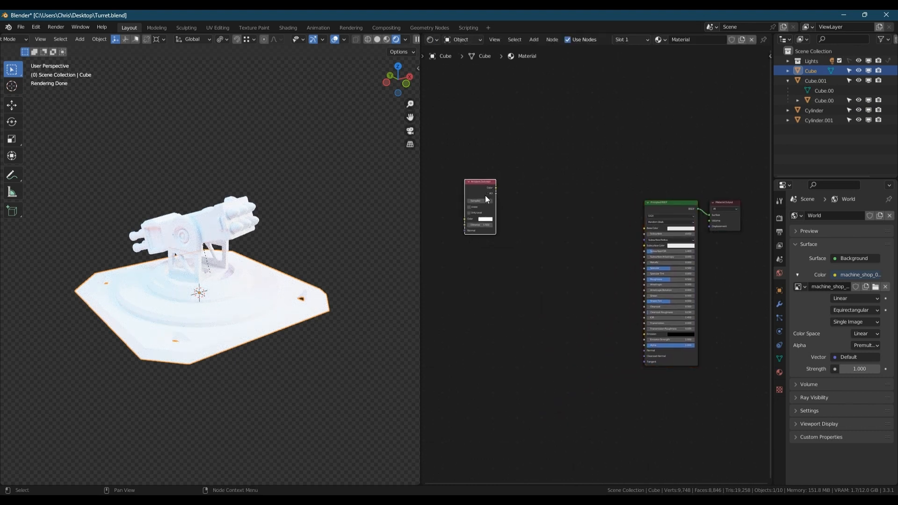
scroll(485, 195, up, 4)
scroll(505, 197, down, 2)
middle_drag(531, 208, 511, 210)
key(shift+a)
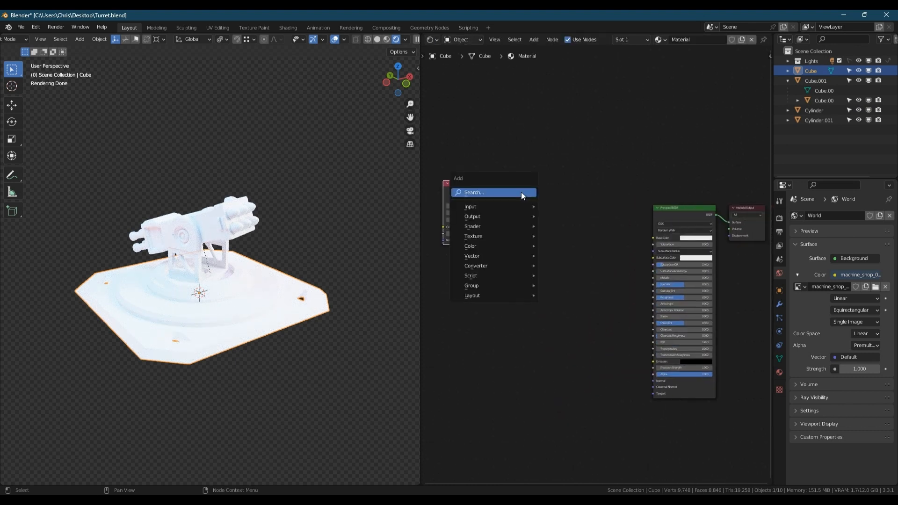
text(mix)
key(Return)
click(583, 198)
Step: Add a ColorRamp between the Ambient Occlusion and Mix nodes and feed the occlusion color into its factor
key(shift+a)
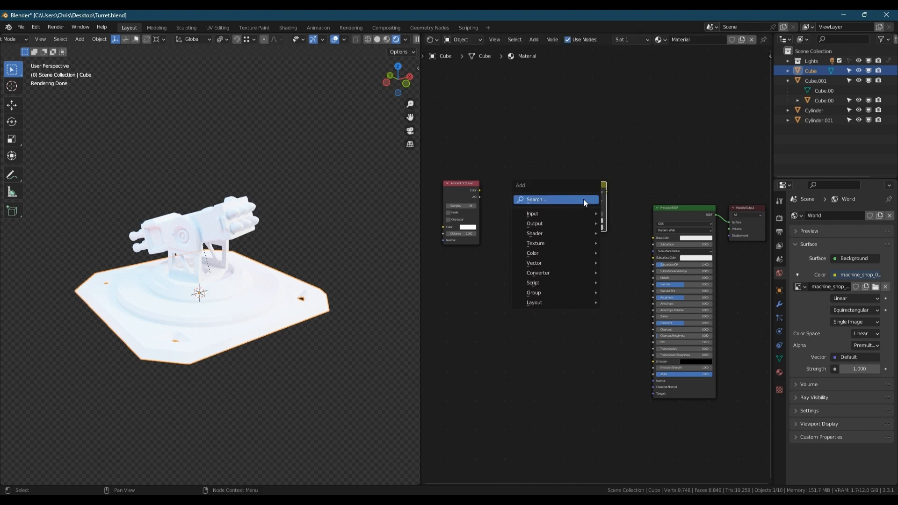
text(ramp)
key(Return)
click(480, 190)
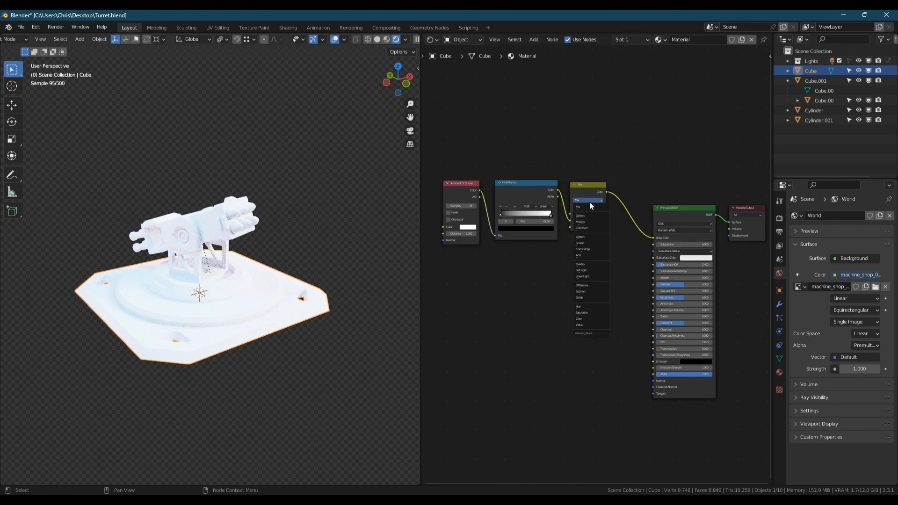
Step: Set the Mix node's blending mode to Multiply and move the ColorRamp's black stop to position 0.483
drag(586, 213, 602, 214)
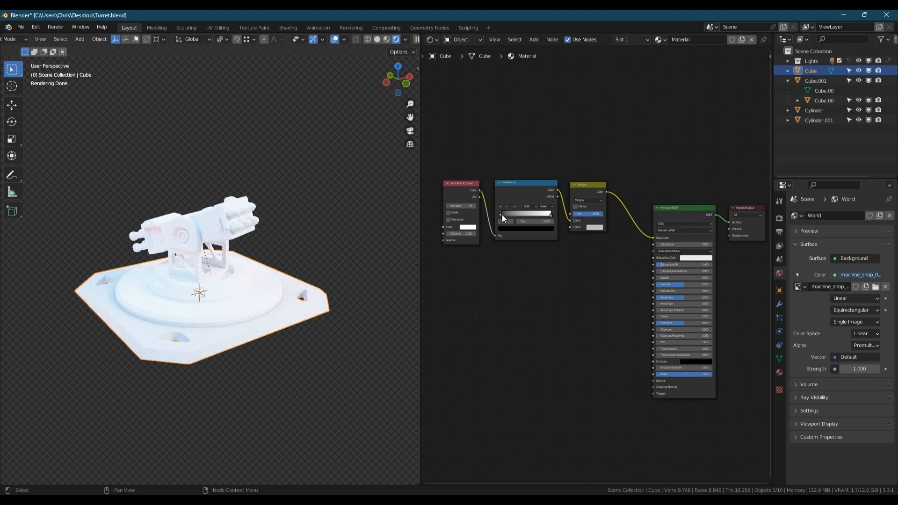
drag(501, 215, 528, 218)
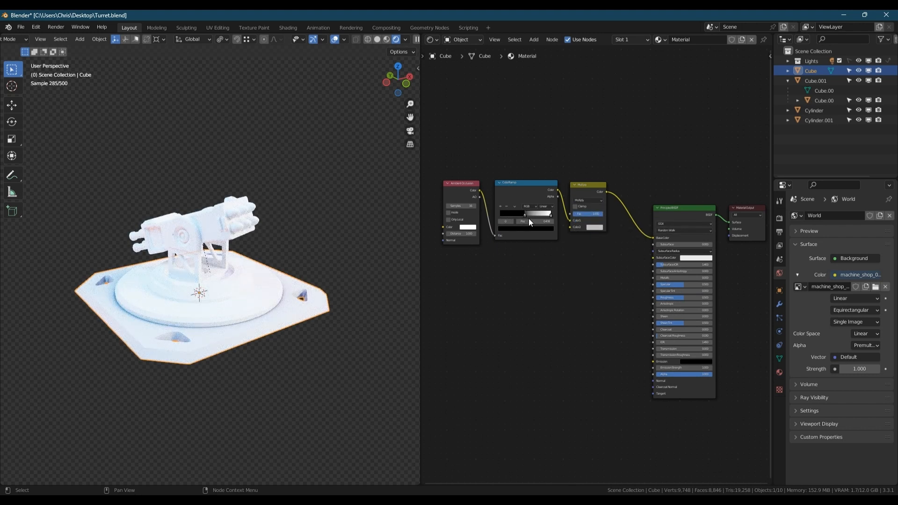
scroll(211, 330, up, 3)
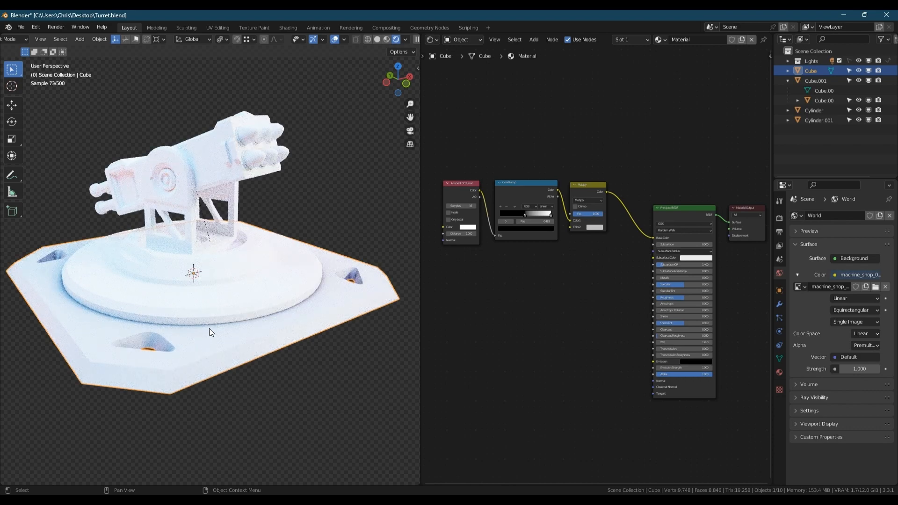
Step: Give the base plate's material a metallic value of 1.0, roughness of 0.3 and a light grey second color in the Multiply node
drag(636, 155, 633, 181)
drag(670, 279, 755, 286)
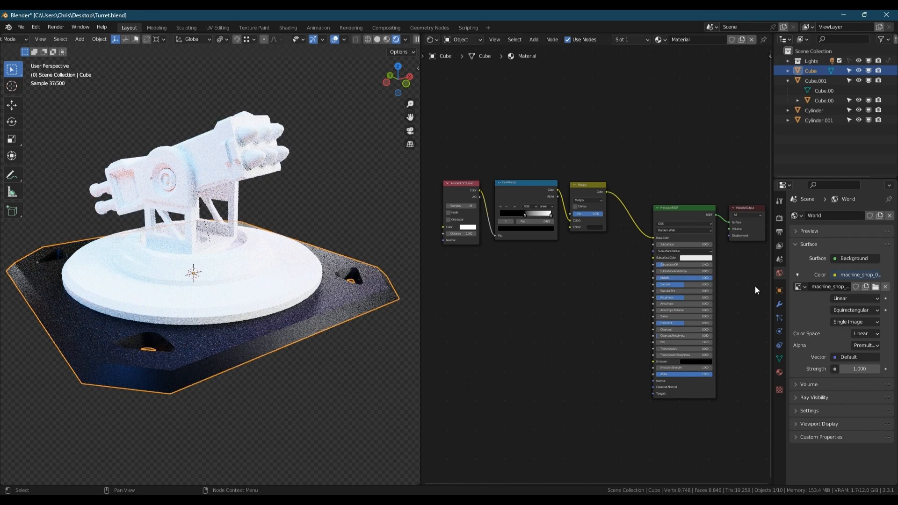
drag(637, 181, 638, 171)
mouse_move(693, 297)
mouse_down()
mouse_move(670, 297)
mouse_move(677, 296)
mouse_up()
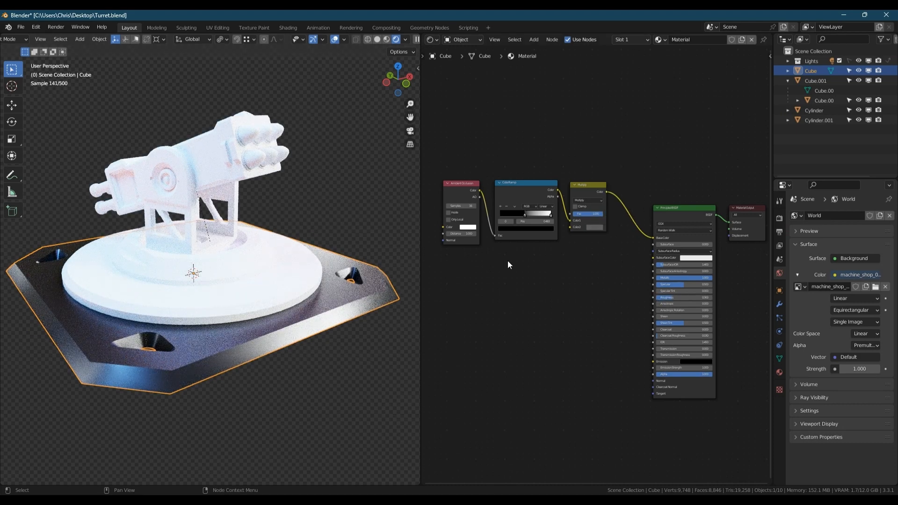
drag(635, 179, 640, 157)
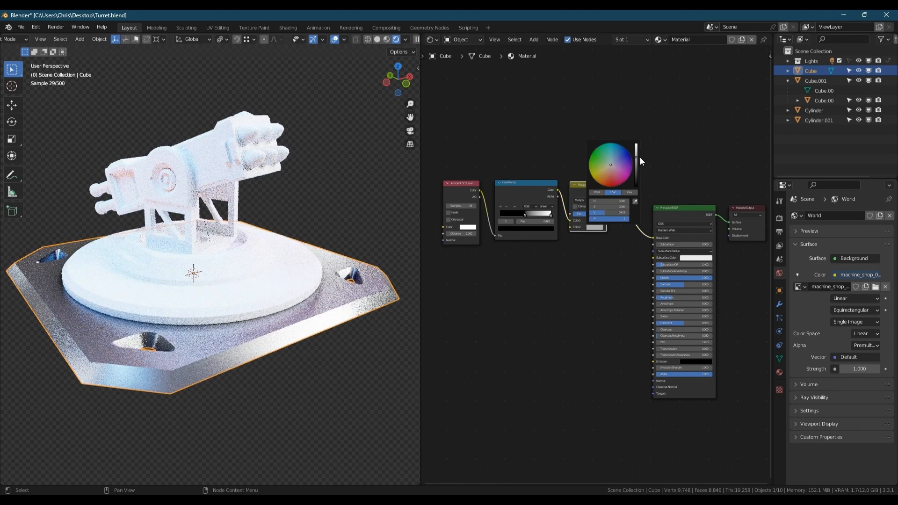
Step: Add a Bevel node and connect its output to the Normal input of the Principled BSDF
key(shift+a)
click(573, 369)
text(bev)
key(Return)
click(591, 386)
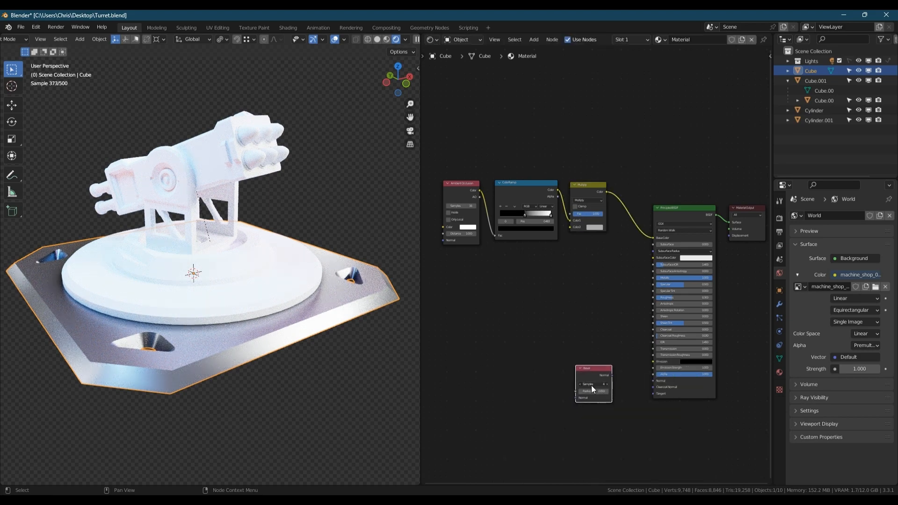
drag(614, 376, 654, 381)
Step: Set the Bevel node's radius to 0.020 for the base plate's edges
scroll(168, 333, up, 4)
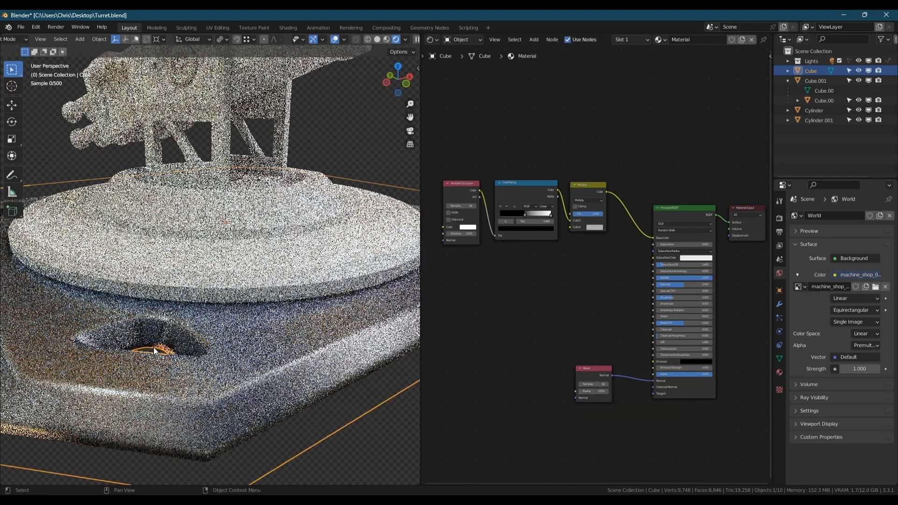
scroll(592, 361, up, 3)
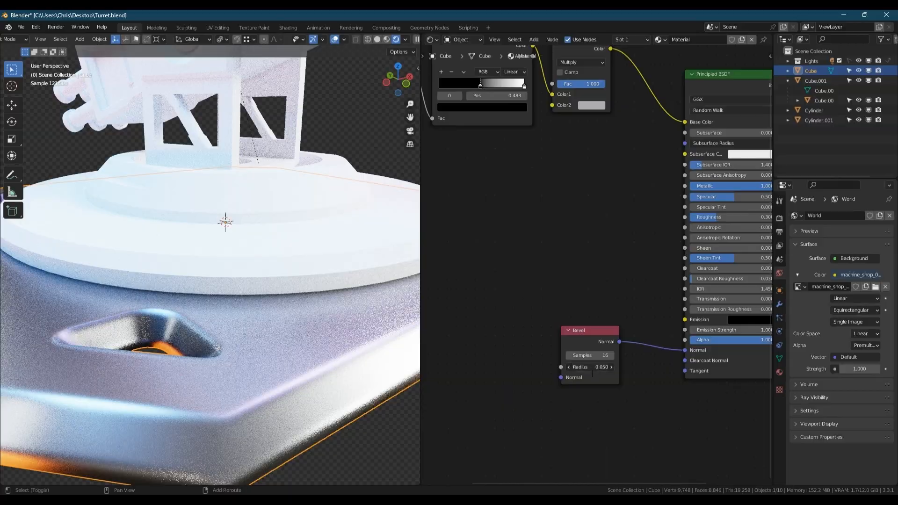
drag(591, 368, 577, 367)
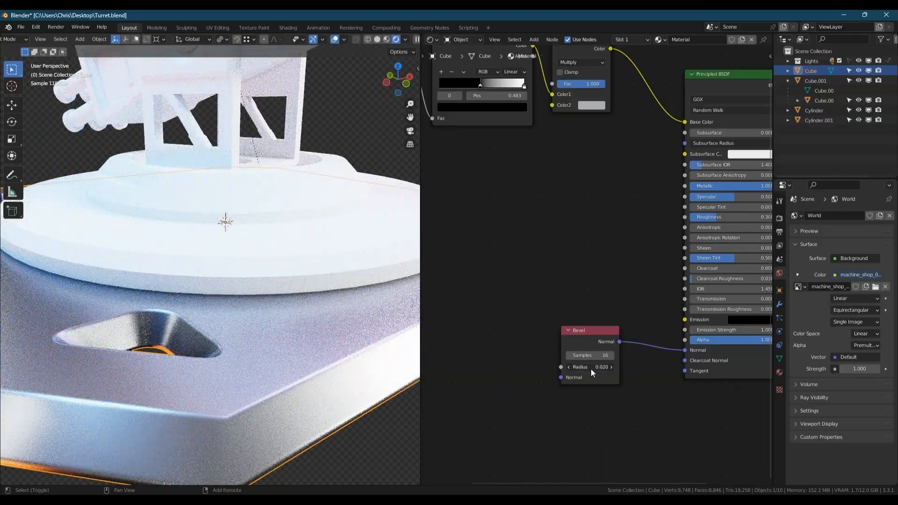
Step: Move the Ambient Occlusion, ColorRamp and Multiply nodes together closer to the Principled BSDF
scroll(282, 257, down, 3)
middle_drag(282, 256, 314, 302)
scroll(328, 279, down, 2)
scroll(555, 215, down, 1)
middle_drag(555, 216, 555, 259)
scroll(555, 259, down, 1)
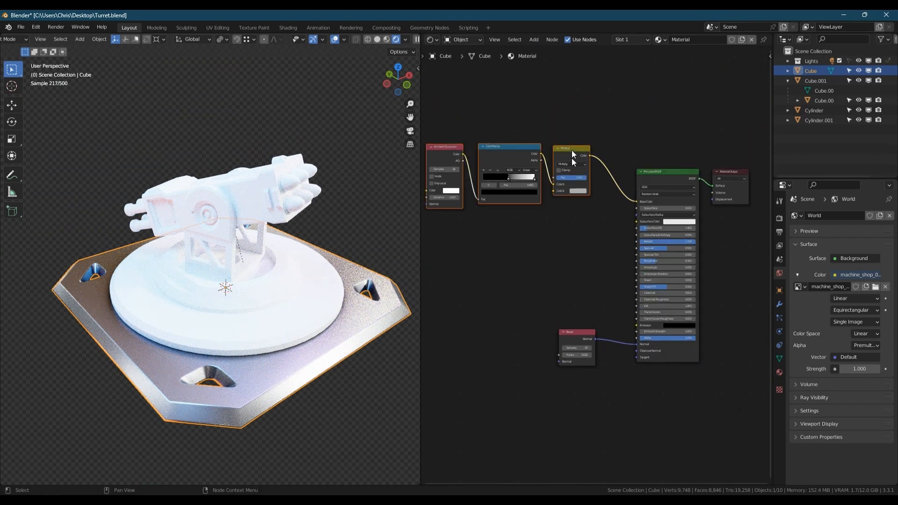
drag(572, 151, 590, 184)
Step: Assign the base plate's existing Material to the round stepped platform
click(318, 316)
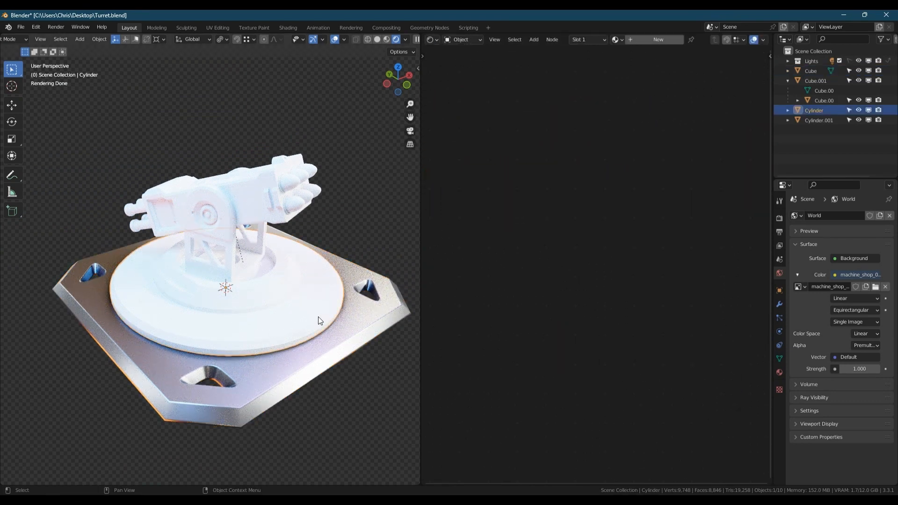
key(shift+q)
mouse_move(299, 306)
click(375, 331)
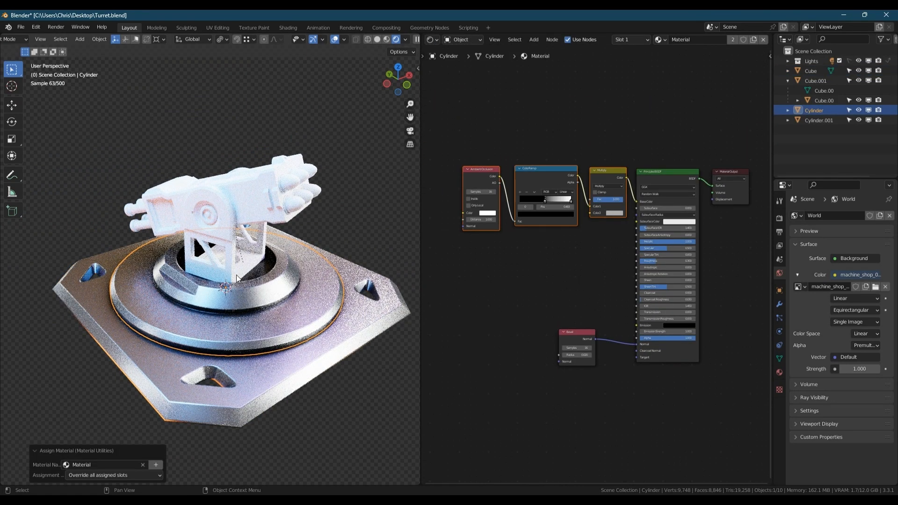
Step: Assign the existing Material to the upright bracket that holds the launcher
click(224, 271)
key(shift+q)
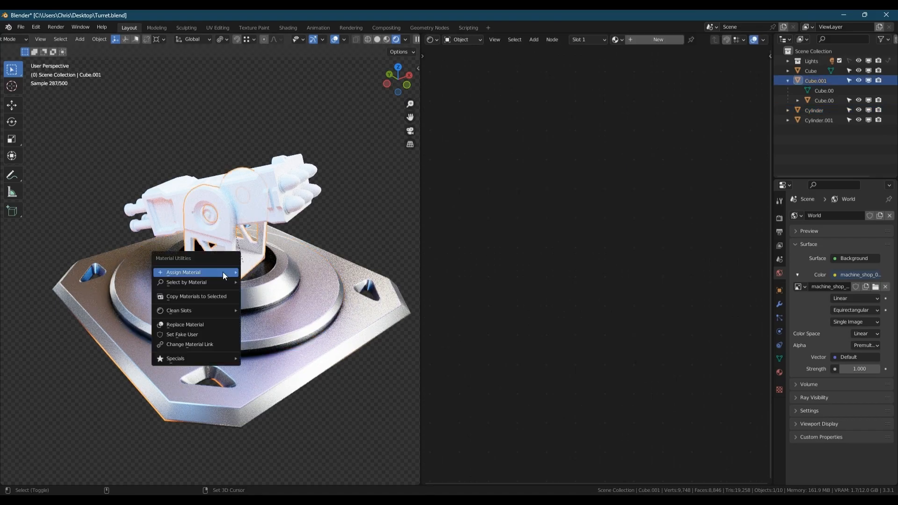
mouse_move(222, 271)
click(265, 296)
key(KP_Decimal)
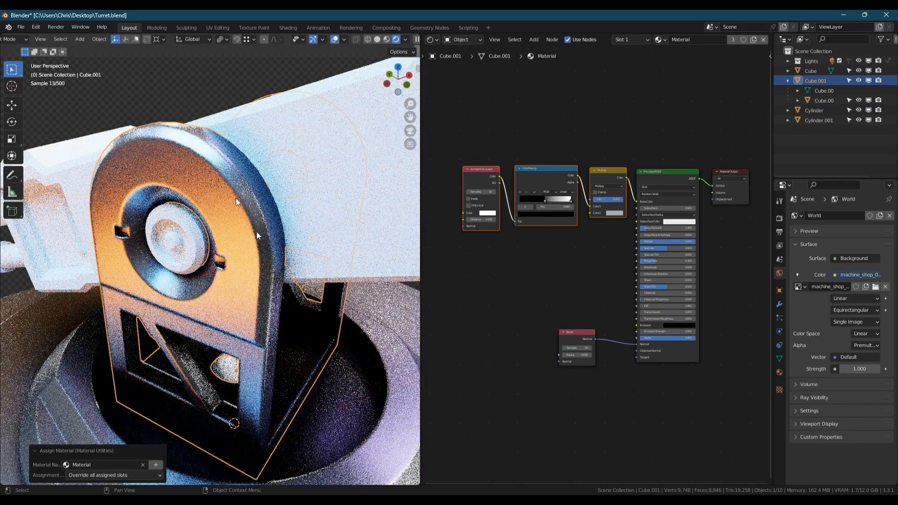
middle_drag(258, 241, 265, 227)
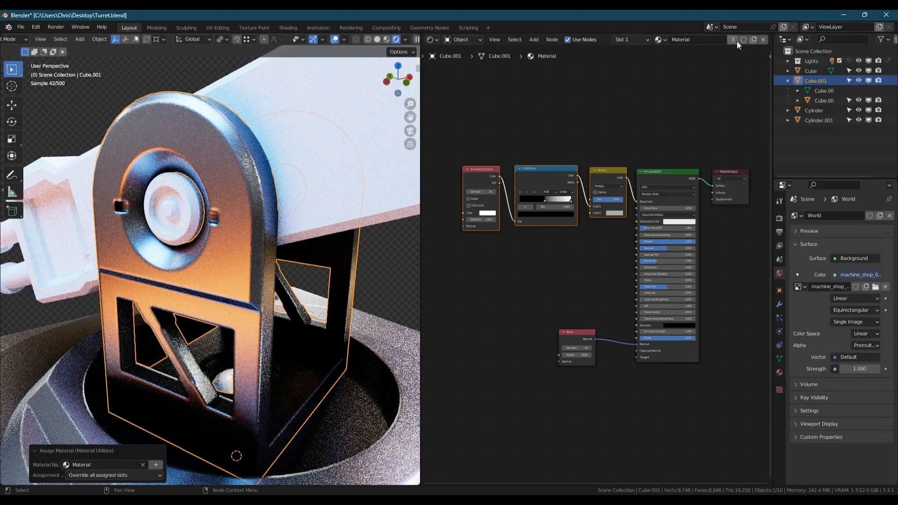
Step: Make the bracket's material a single-user copy and set its Bevel radius to 0.005
click(733, 39)
scroll(551, 358, up, 8)
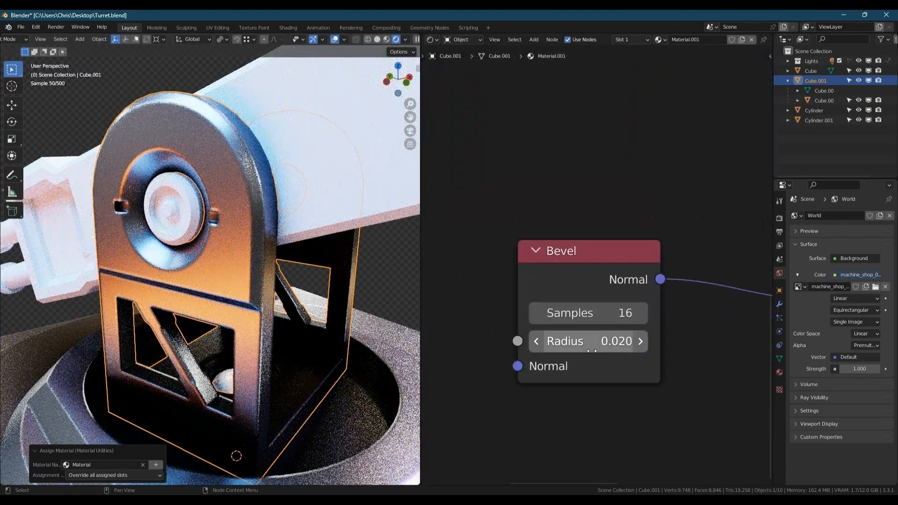
drag(596, 342, 588, 344)
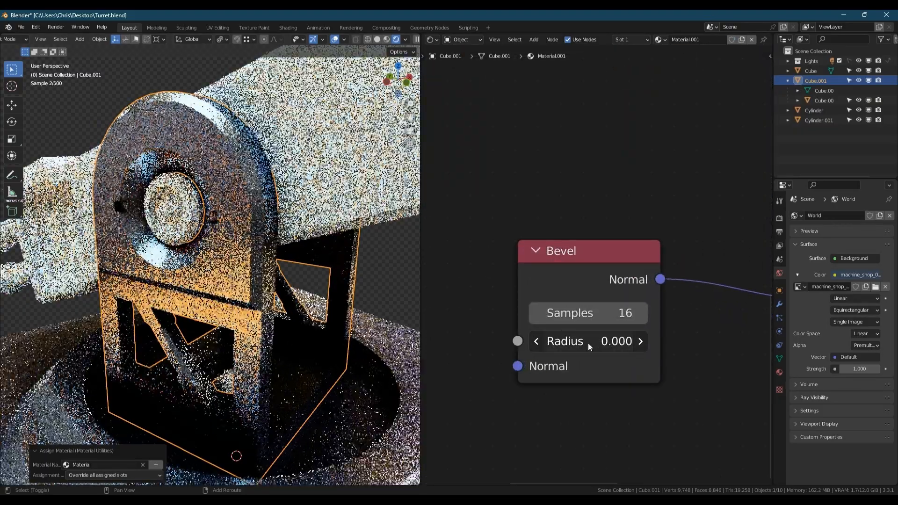
key(ctrl+z)
double_click(614, 348)
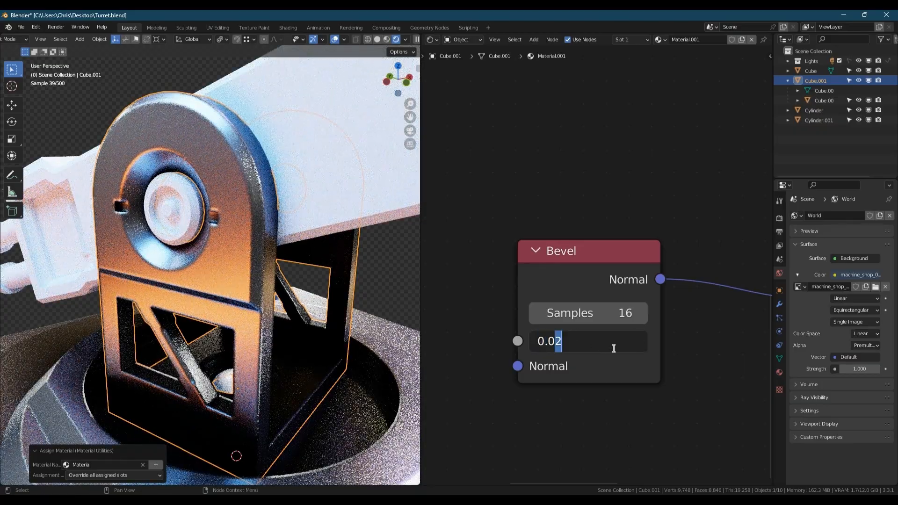
key(Return)
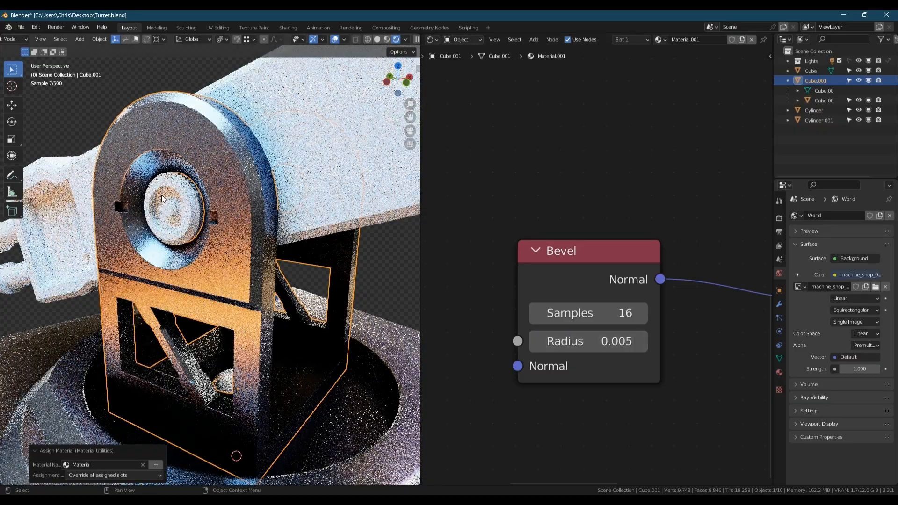
Step: Assign the existing Material to the small cylinder on the floor between the bracket arms
scroll(213, 299, down, 3)
middle_drag(213, 300, 182, 304)
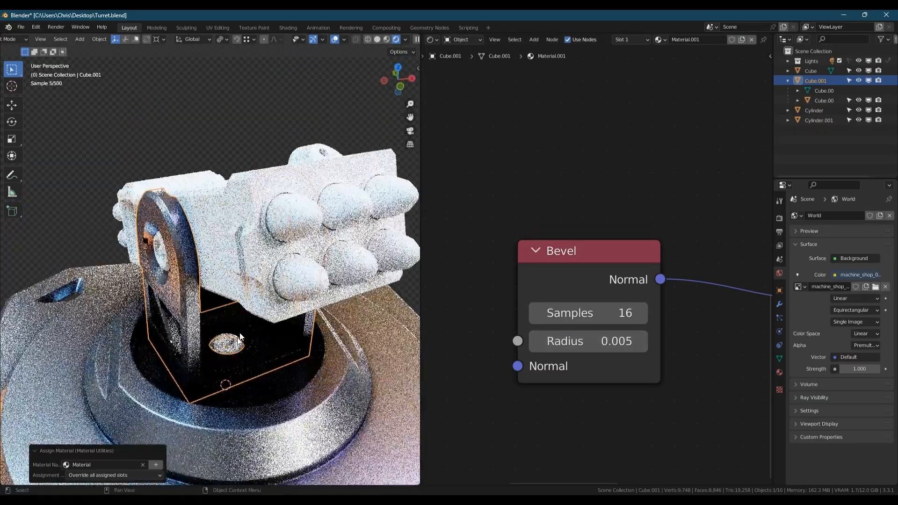
click(234, 344)
key(KP_Decimal)
right_click(225, 388)
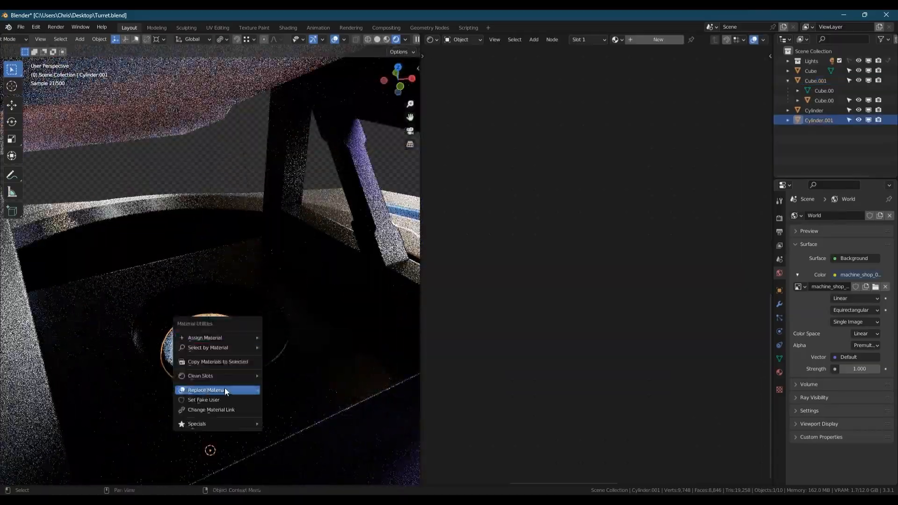
mouse_move(213, 337)
click(300, 349)
scroll(260, 270, down, 7)
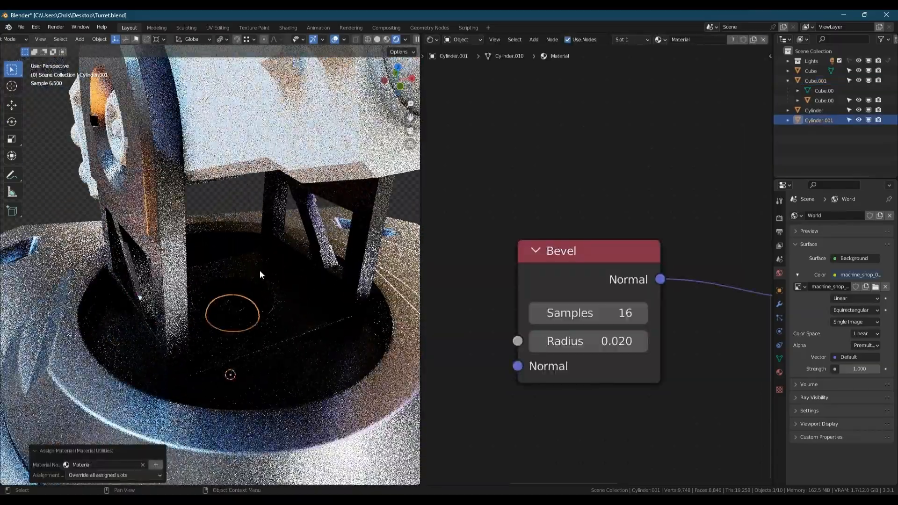
Step: Assign the existing Material to the launcher body
middle_drag(259, 270, 294, 263)
click(294, 181)
key(shift+q)
mouse_move(295, 182)
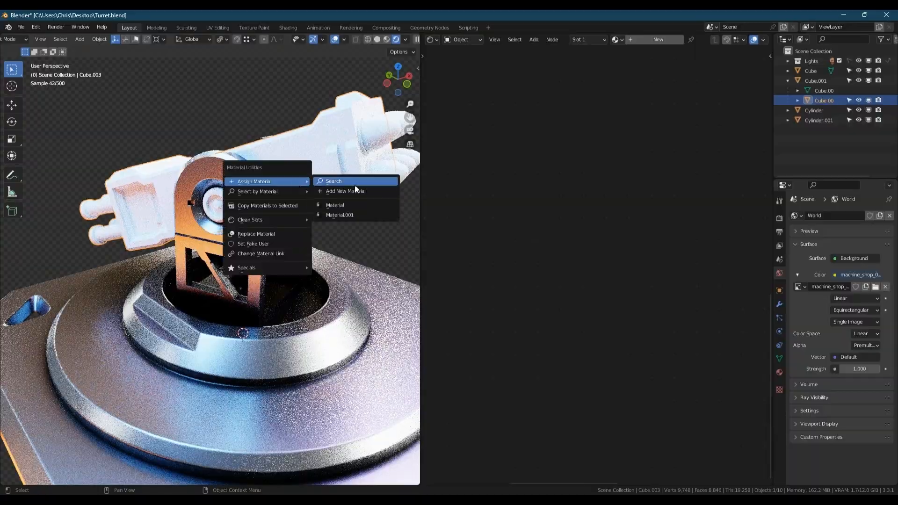
click(347, 206)
Step: Examine the metal material and its beveled edges on the launcher's rear tubes, sides and front
middle_drag(346, 201, 139, 263)
scroll(139, 262, up, 8)
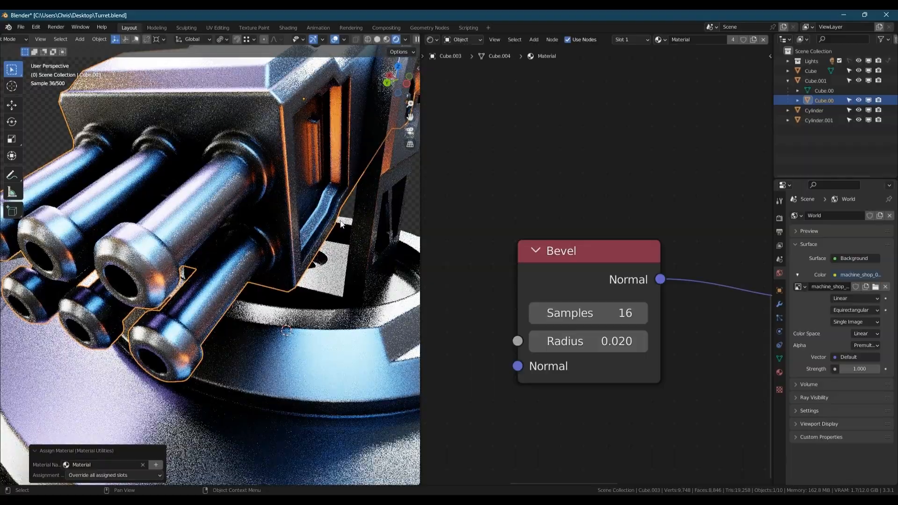
scroll(181, 267, down, 6)
middle_drag(319, 192, 206, 188)
scroll(206, 188, down, 4)
middle_drag(300, 205, 201, 220)
scroll(201, 220, up, 3)
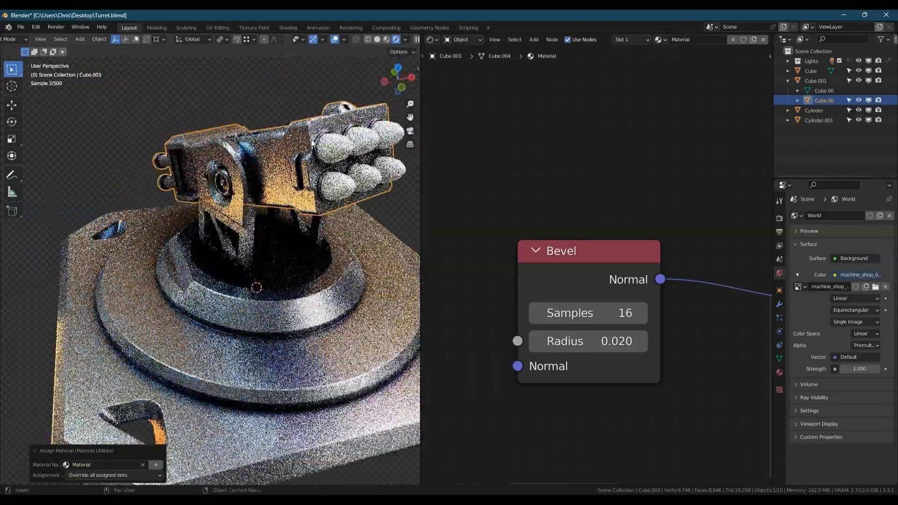
scroll(262, 230, up, 3)
middle_drag(375, 234, 465, 244)
Step: Try the bracket's Material.001 on the launcher body
key(shift+q)
mouse_move(283, 158)
click(332, 190)
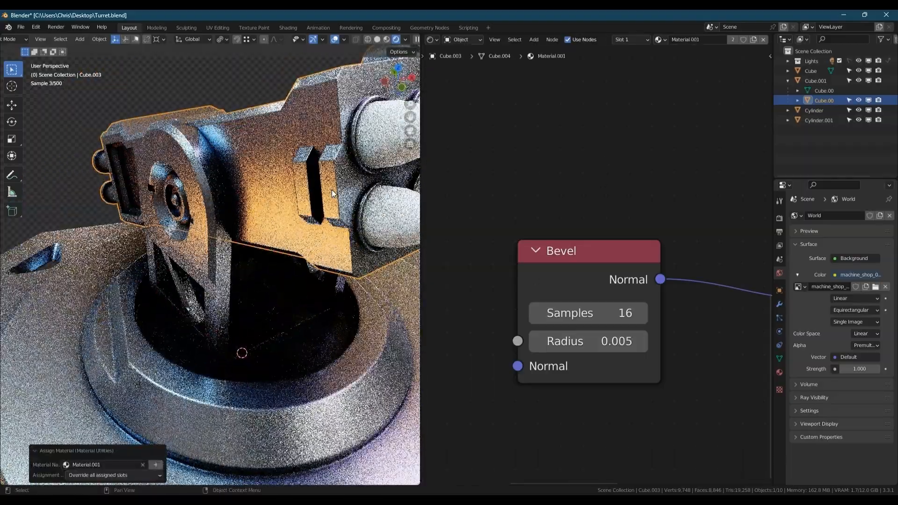
Step: Reassign Material to the launcher body and make it a single-user copy
key(shift+q)
mouse_move(333, 189)
click(378, 200)
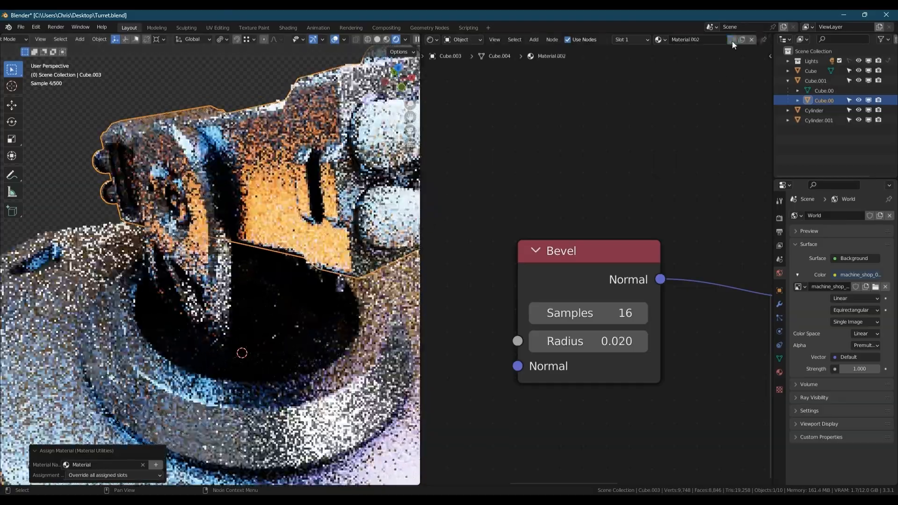
Step: Set the Bevel radius of the launcher body's material to 0.008 after trying 0.01
click(594, 342)
text(0.01)
key(Return)
click(580, 341)
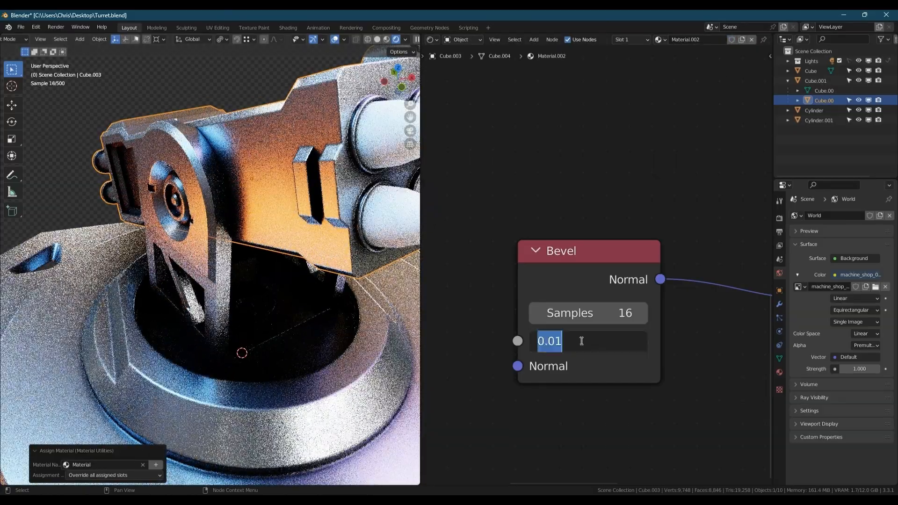
text(0.008)
key(Return)
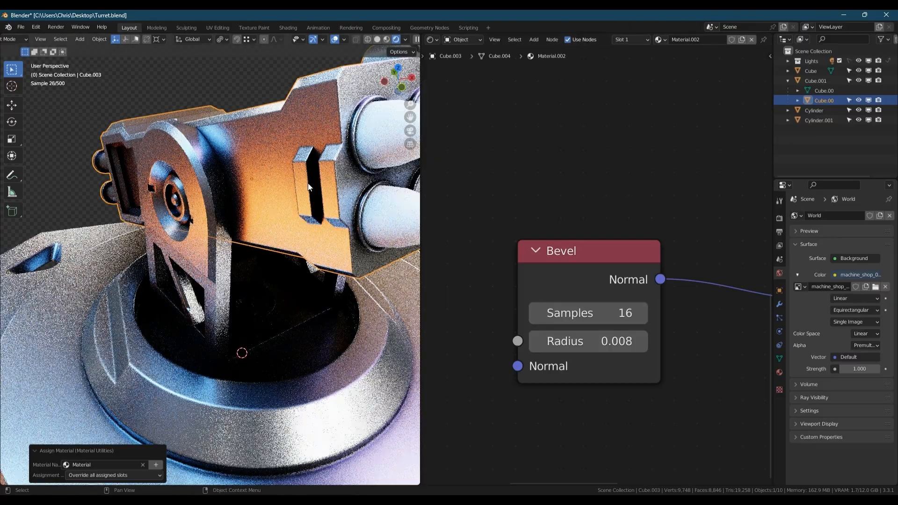
scroll(305, 183, down, 2)
middle_drag(306, 234, 332, 229)
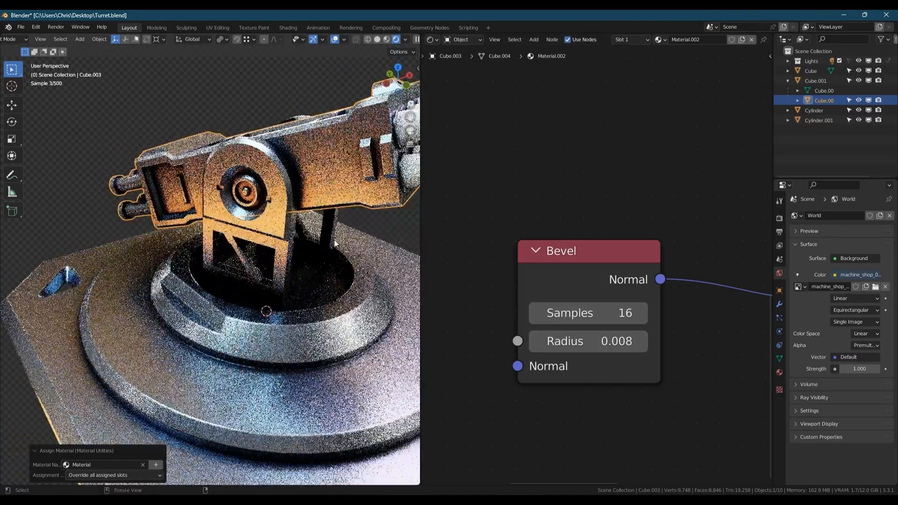
click(373, 268)
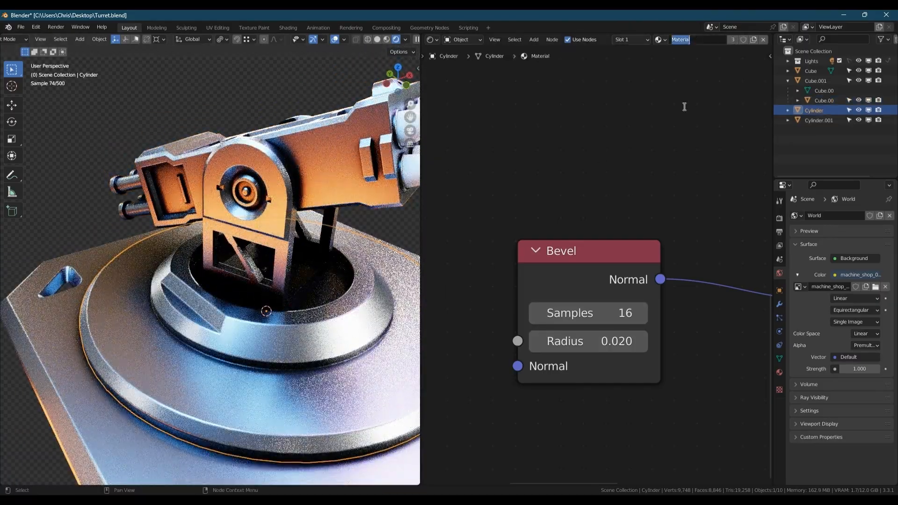
Step: Assign the existing Material to the missile tips and delete its Bevel node
middle_drag(344, 220, 318, 221)
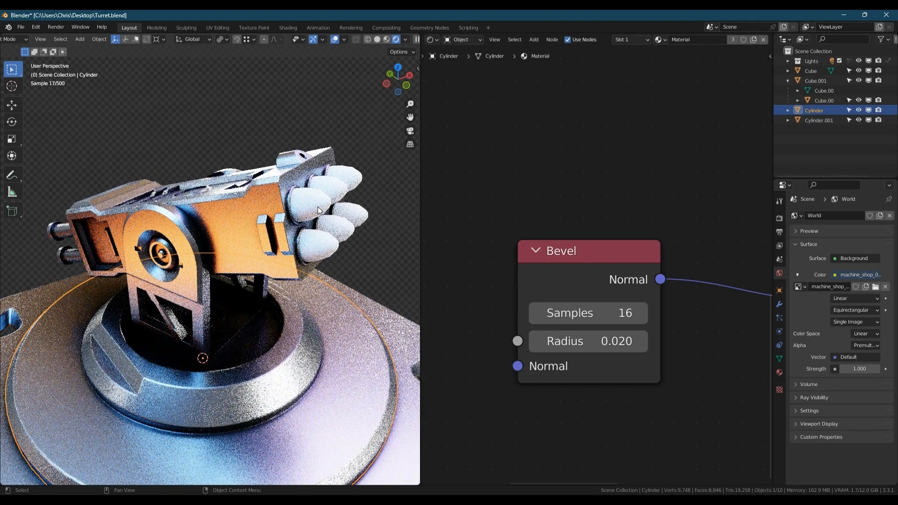
click(318, 207)
key(shift+q)
mouse_move(312, 210)
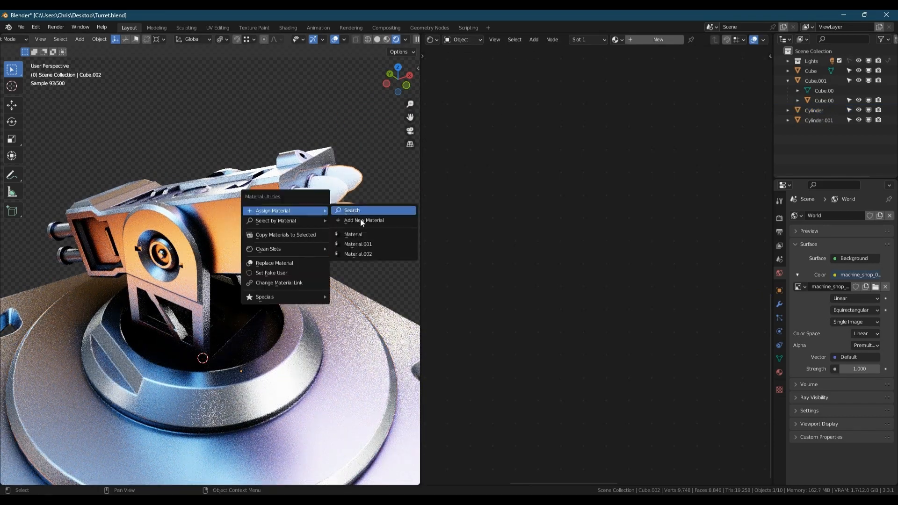
click(364, 224)
click(580, 260)
key(x)
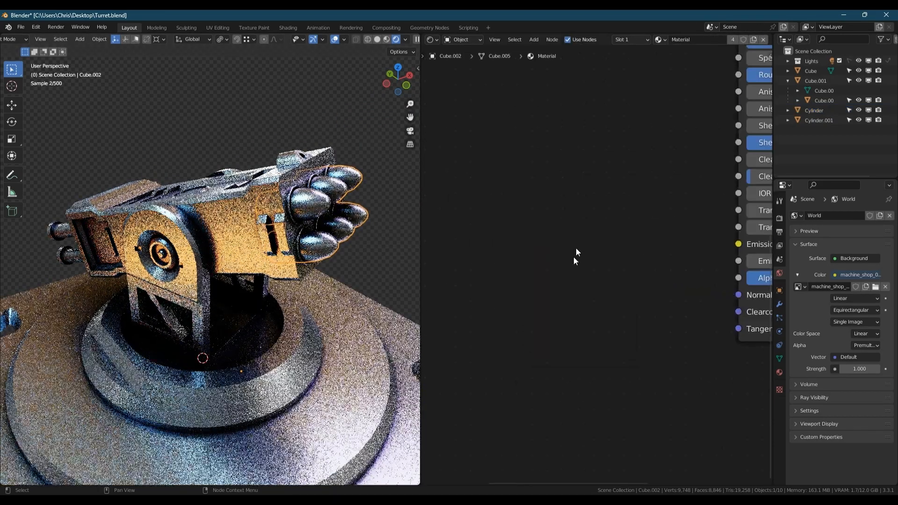
Step: Try zero Metallic and a blue Multiply Color2 on the missile tips' shared Material, and undo it together with the material assignment
scroll(576, 249, down, 4)
middle_drag(689, 141, 580, 284)
drag(678, 237, 595, 200)
click(550, 183)
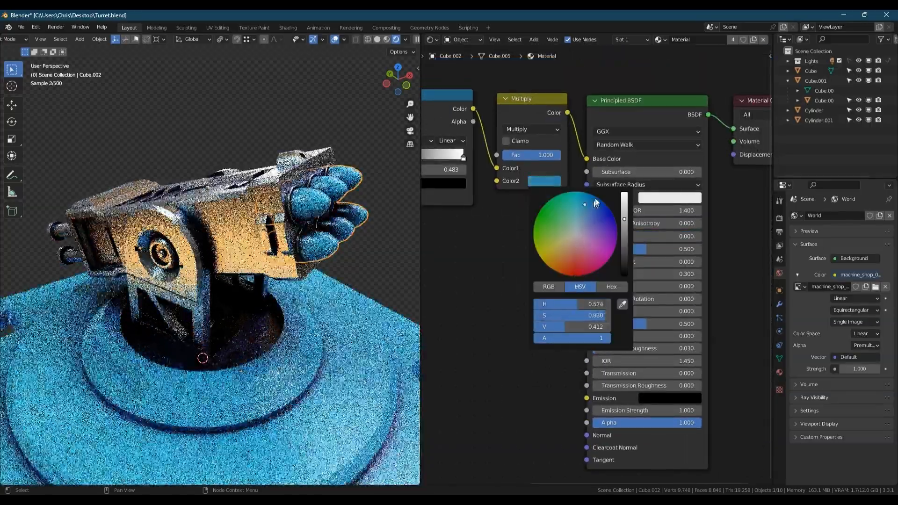
key(ctrl+z)
key(ctrl+z)
key(ctrl+z)
Step: Give the missile tips a single-user copy of Material without its Bevel node and with Metallic at 0
key(shift+q)
mouse_move(353, 179)
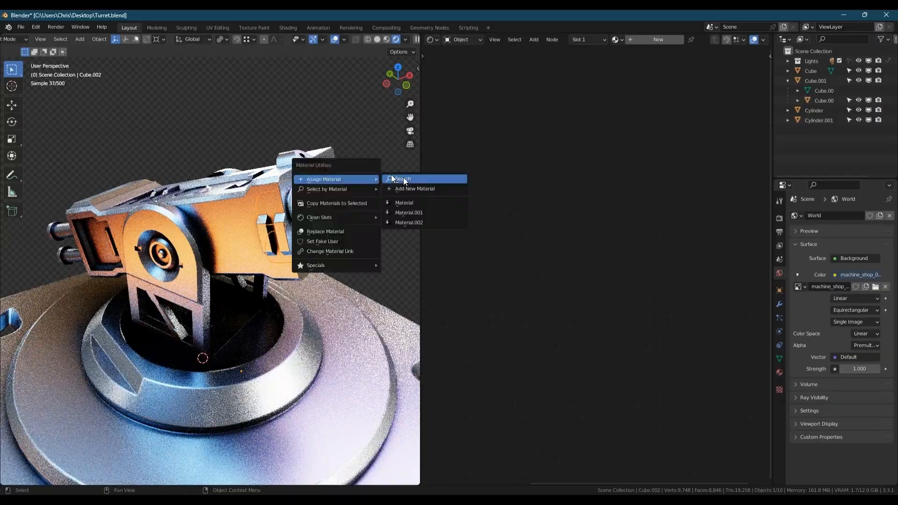
click(406, 203)
click(723, 40)
click(476, 409)
key(x)
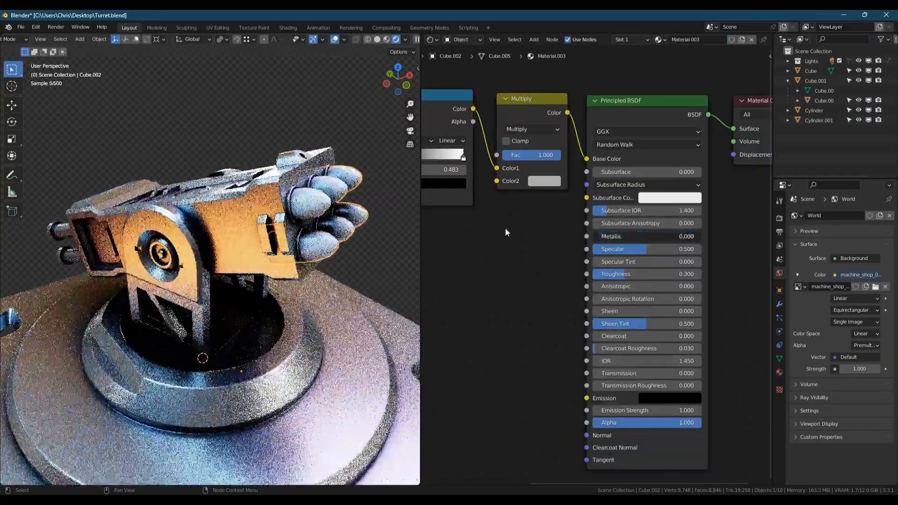
Step: Set the Multiply node's Color2 in the missile tips' material to a fully saturated red with value 0.412
click(545, 181)
click(574, 276)
click(625, 218)
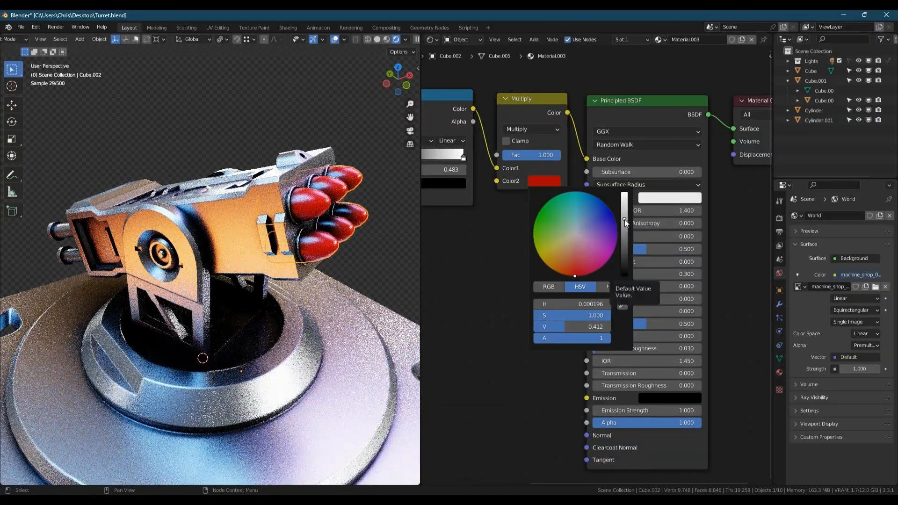
Step: Set the saturation of the missile tips' red to 0.95 after trying 0.9
middle_drag(322, 255, 325, 240)
scroll(324, 239, down, 2)
click(546, 182)
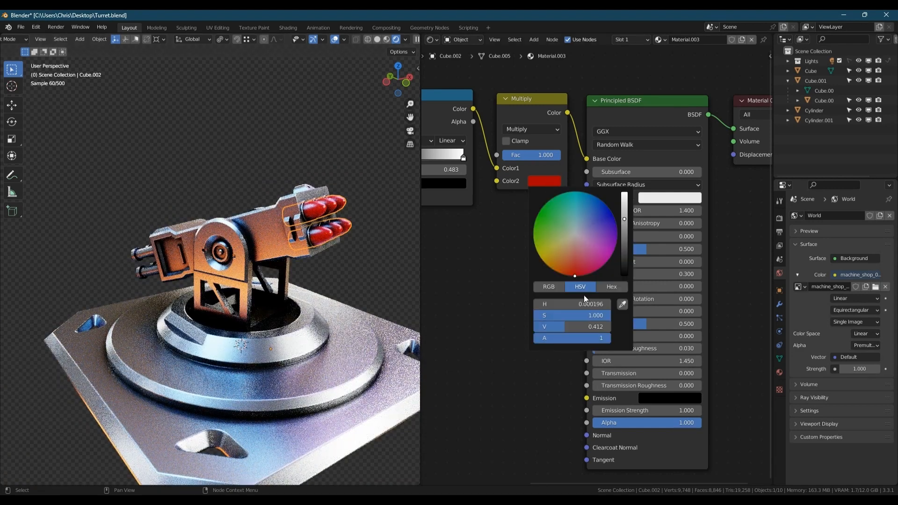
click(595, 314)
text(.9)
key(Return)
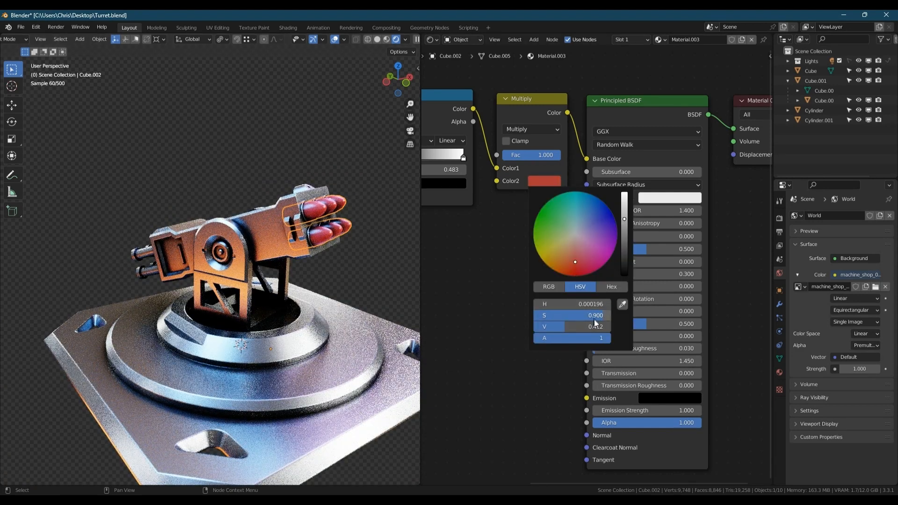
click(594, 318)
text(0.95)
key(Return)
Step: Change the Multiply node's Color2 in the launcher body's Material.002 to a saturated green
click(302, 214)
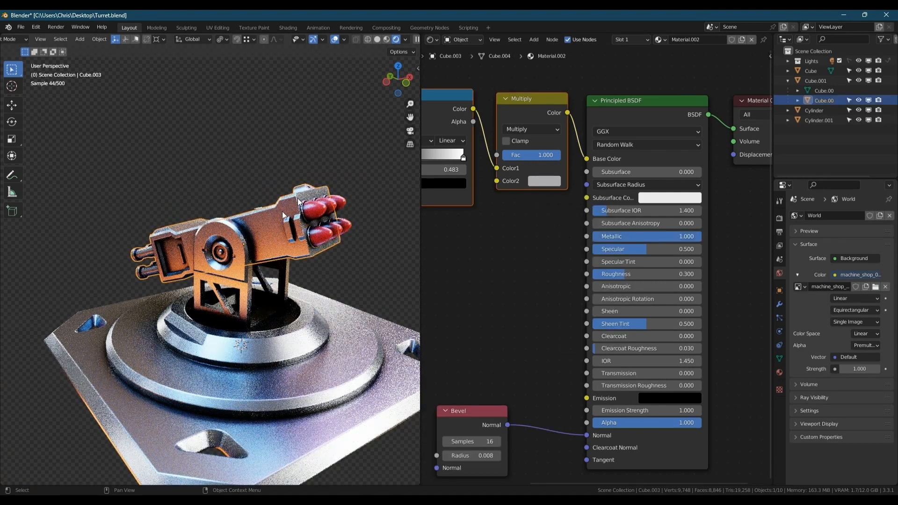
click(536, 182)
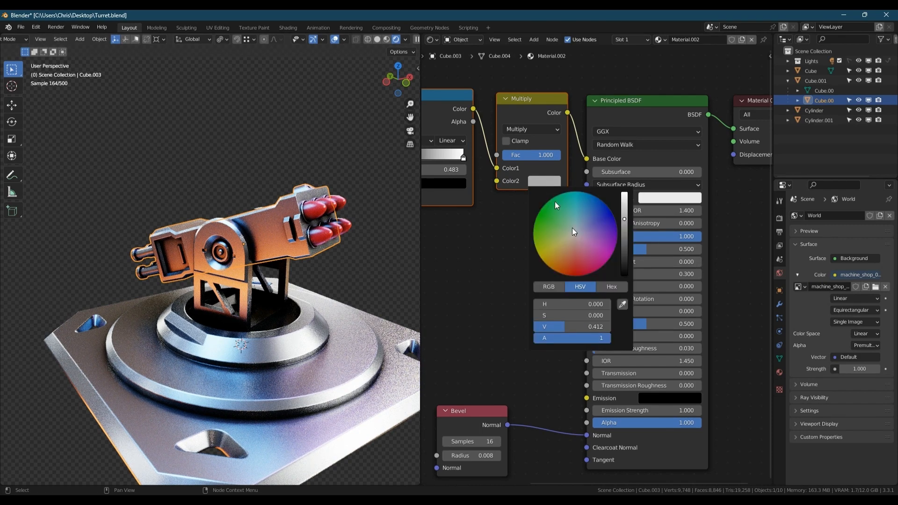
drag(554, 213, 535, 228)
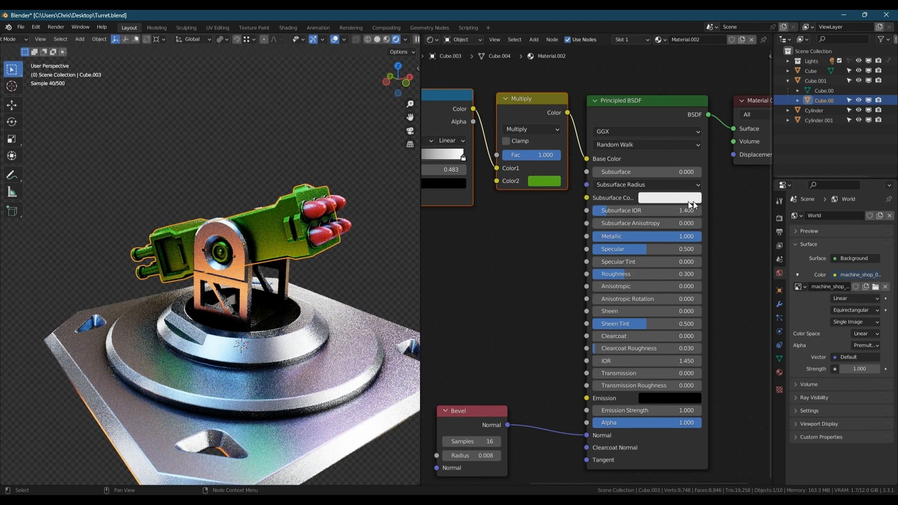
Step: Darken the launcher body's green to a value of about 0.037 and set its material's Metallic to 0
click(544, 181)
mouse_move(625, 216)
mouse_down()
mouse_move(624, 238)
mouse_move(624, 226)
mouse_up()
drag(679, 237, 619, 259)
click(544, 181)
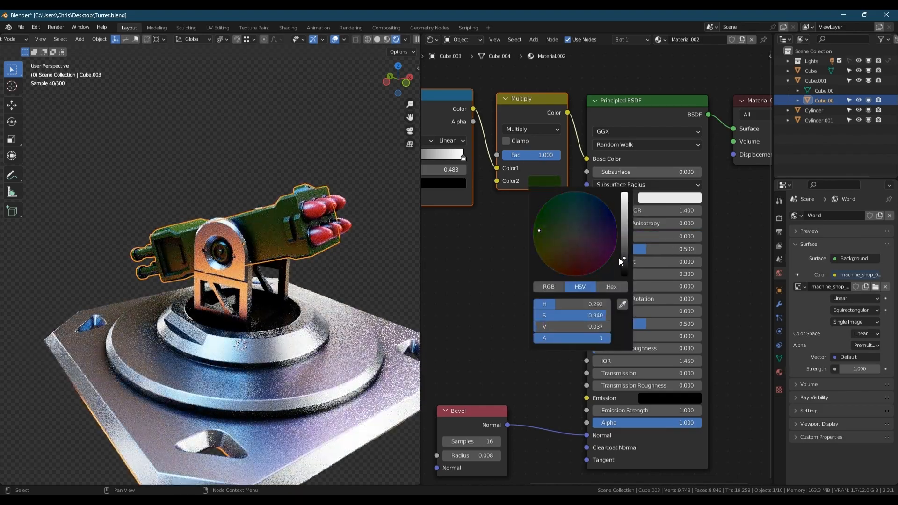
middle_drag(287, 270, 321, 290)
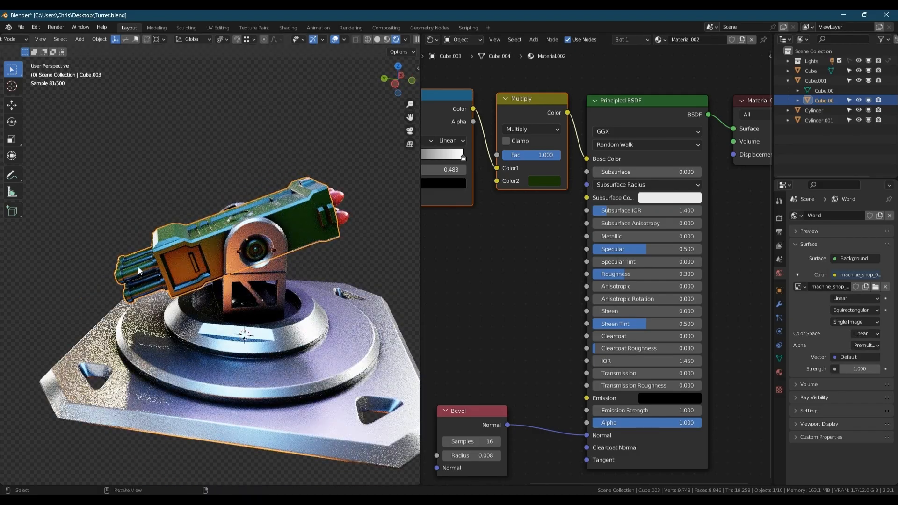
middle_drag(138, 267, 293, 221)
drag(600, 238, 579, 249)
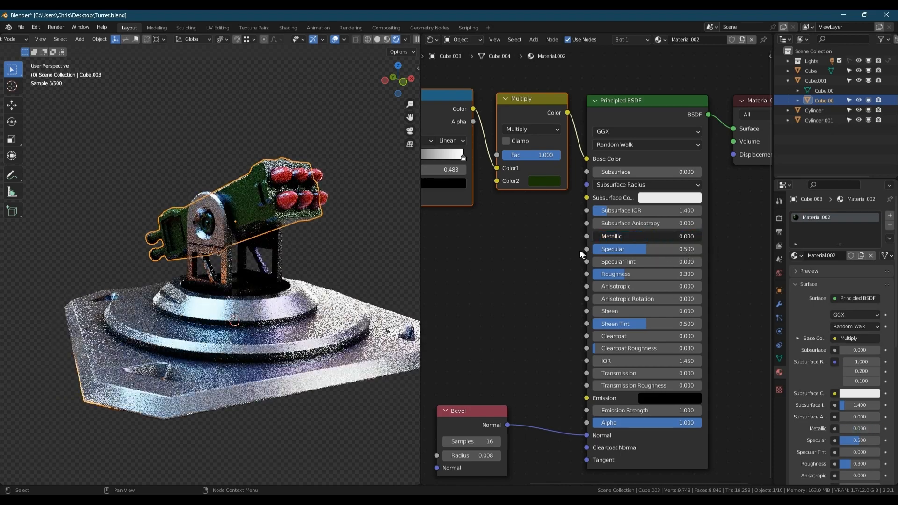
middle_drag(402, 241, 352, 238)
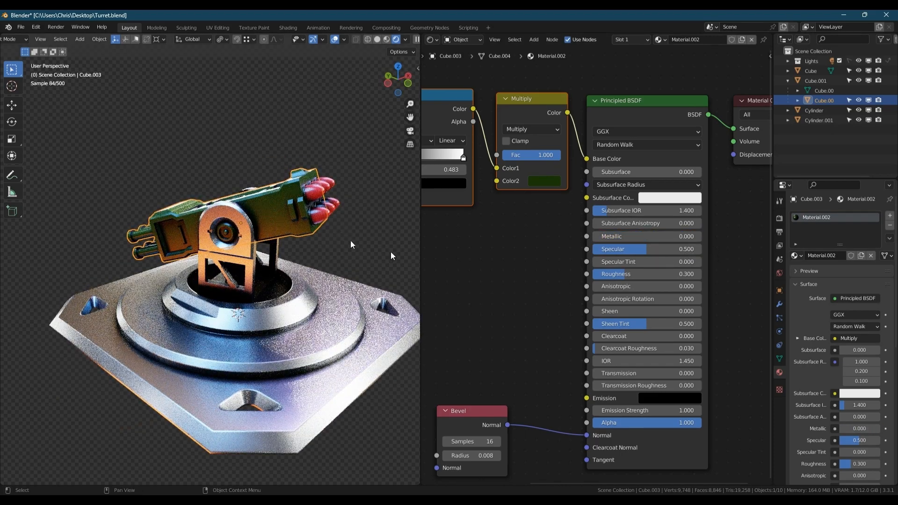
Step: Raise Anisotropic on the turret base's Material and set it to 1.000 on the bracket's Material.001
click(407, 309)
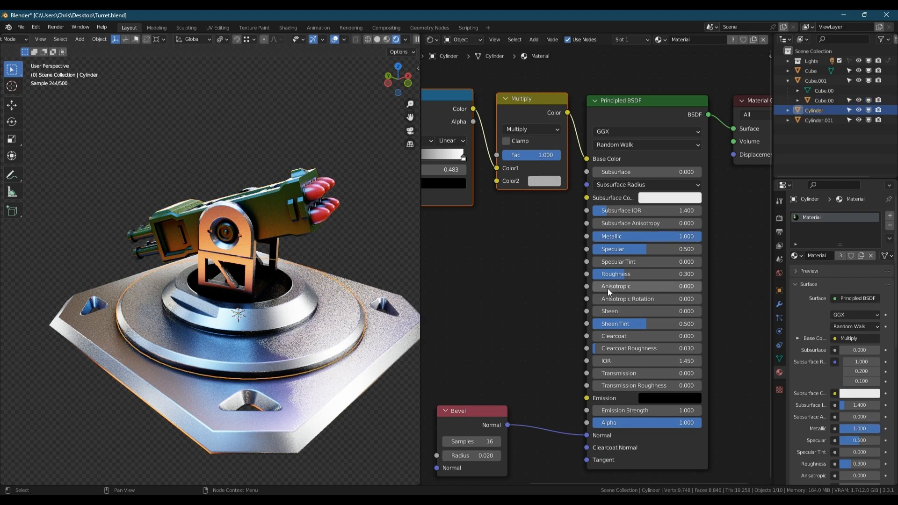
click(245, 259)
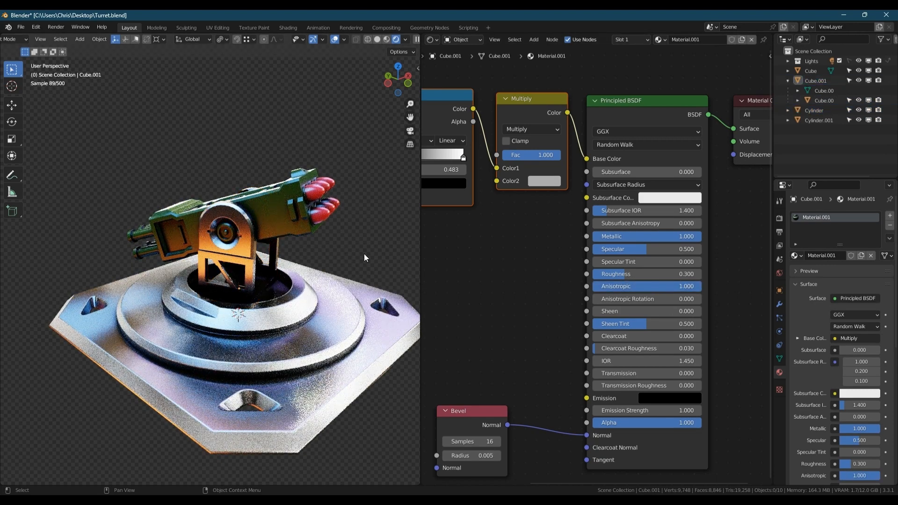
Step: Set the Roughness of the launcher body's Material.002 to 0.7
middle_drag(361, 279, 304, 234)
click(274, 199)
middle_drag(274, 199, 247, 220)
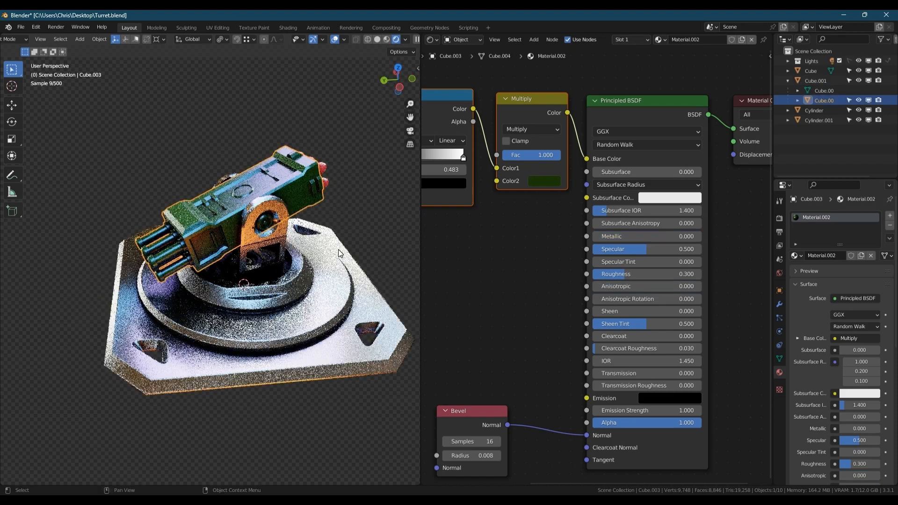
drag(631, 275, 666, 279)
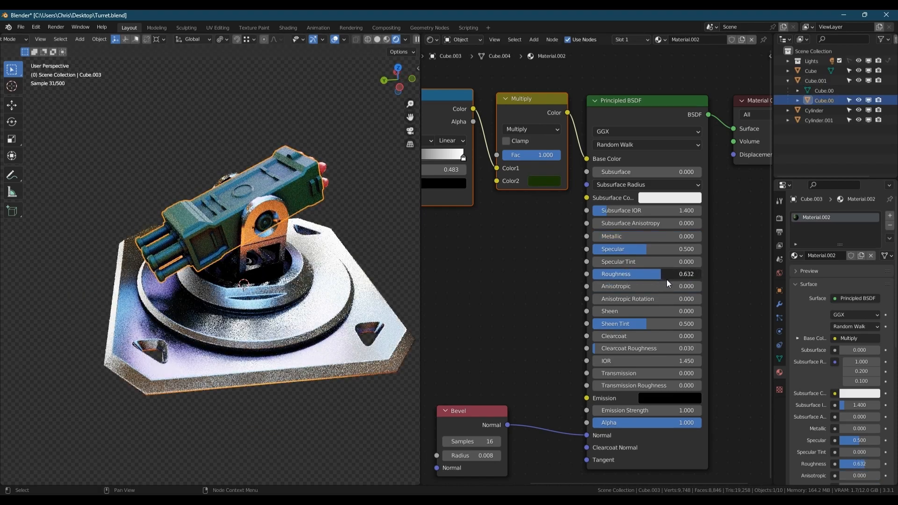
click(666, 279)
text(0.7)
key(Return)
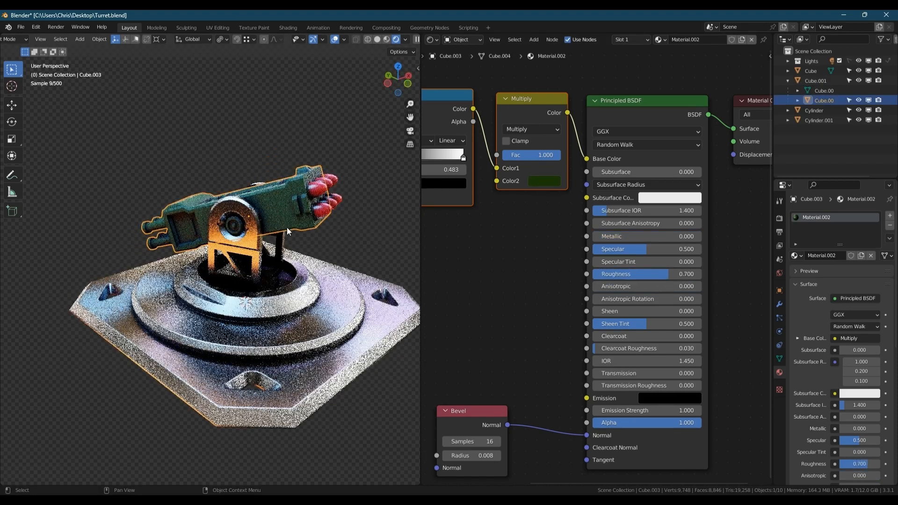